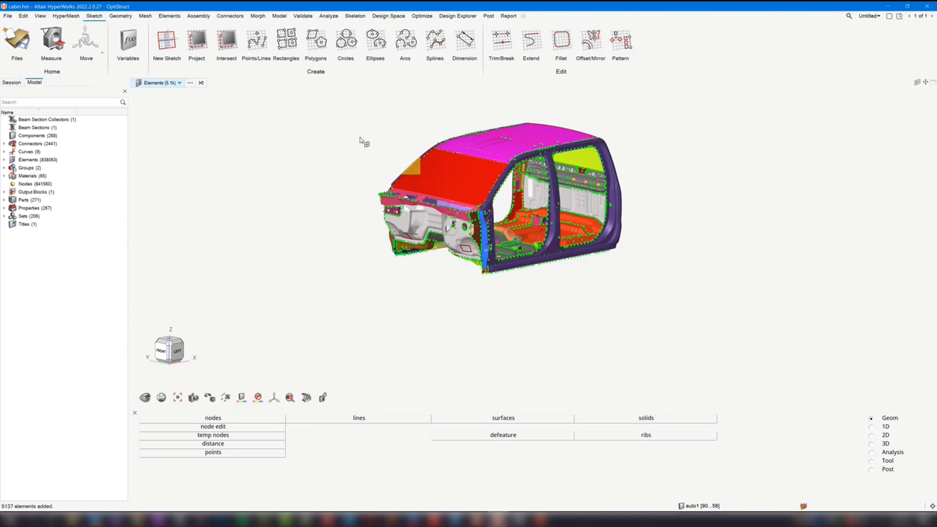
# - Review the Find Nearby and selection options available for the selected cabin elements, and clear the element selection
pyautogui.rightClick(362, 140)
pyautogui.moveTo(435, 229)
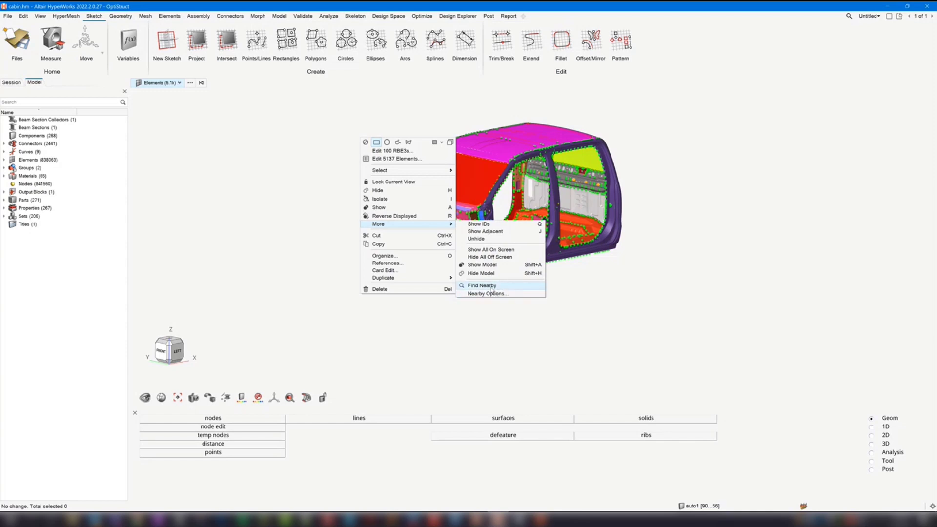
pyautogui.moveTo(413, 172)
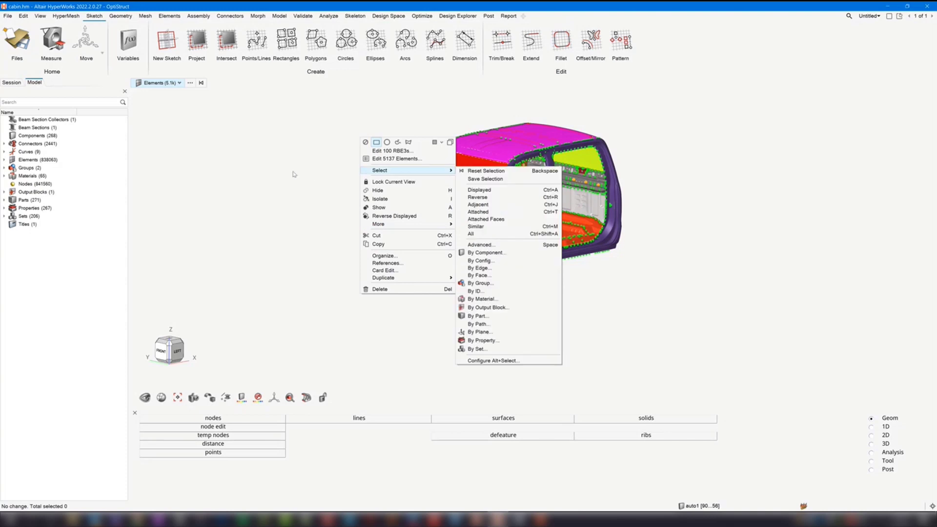
pyautogui.click(293, 174)
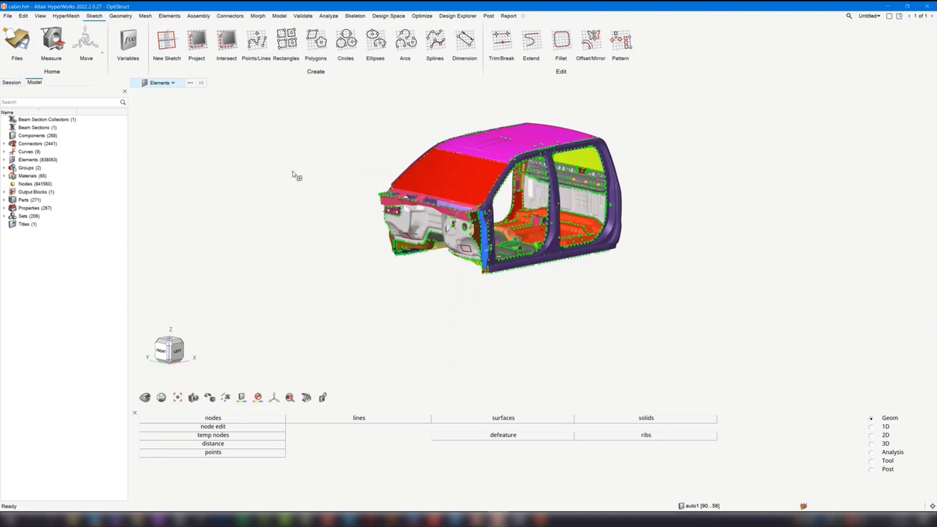
# - Switch to the cabin.hm session in HyperWorks 2022.3 and dock the view toolbar vertically beside the model browser
pyautogui.moveTo(479, 518)
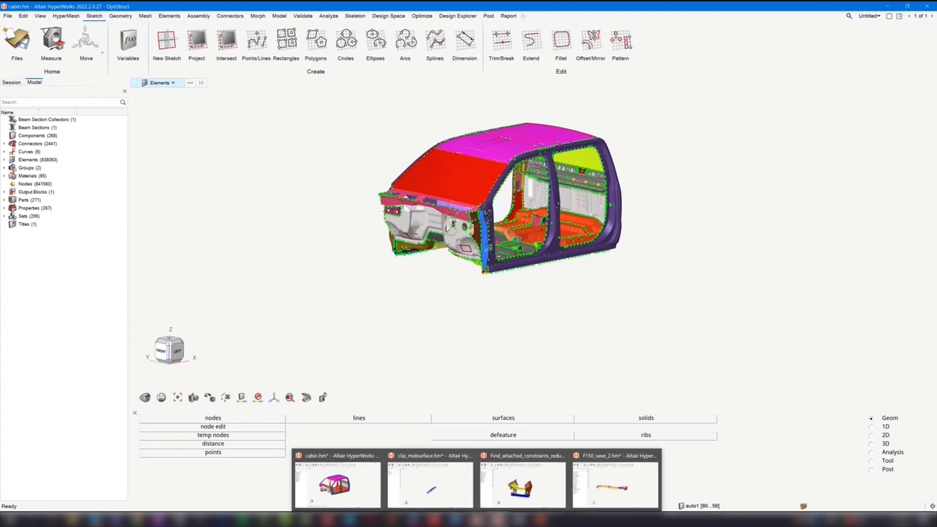
pyautogui.click(338, 492)
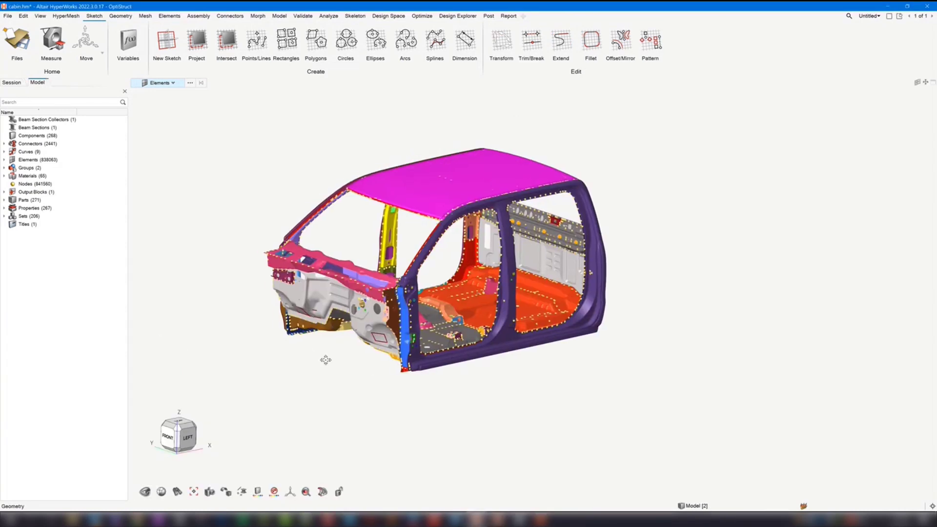
pyautogui.moveTo(136, 491); pyautogui.dragTo(139, 88)
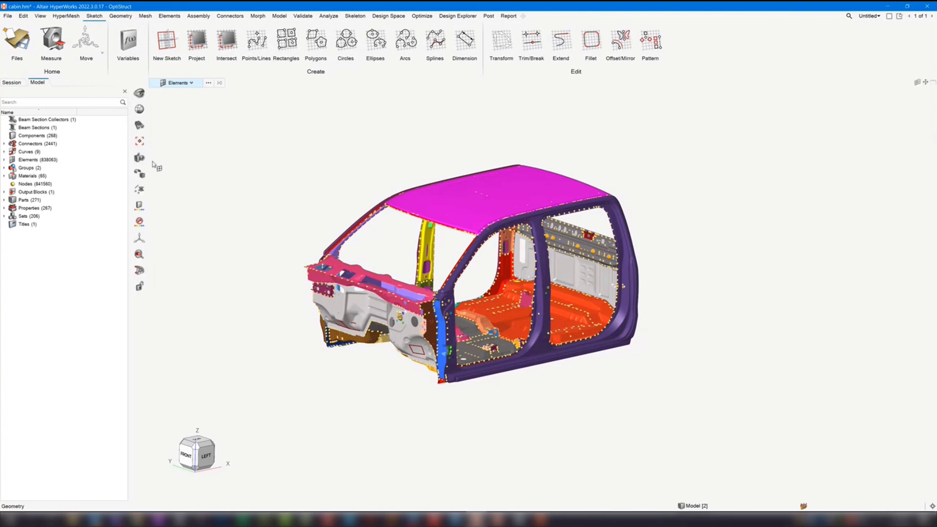
# - Open the Find tool and examine its relation choices Attached to, Nearby and Shared by, plus the entity types it can find
pyautogui.click(139, 126)
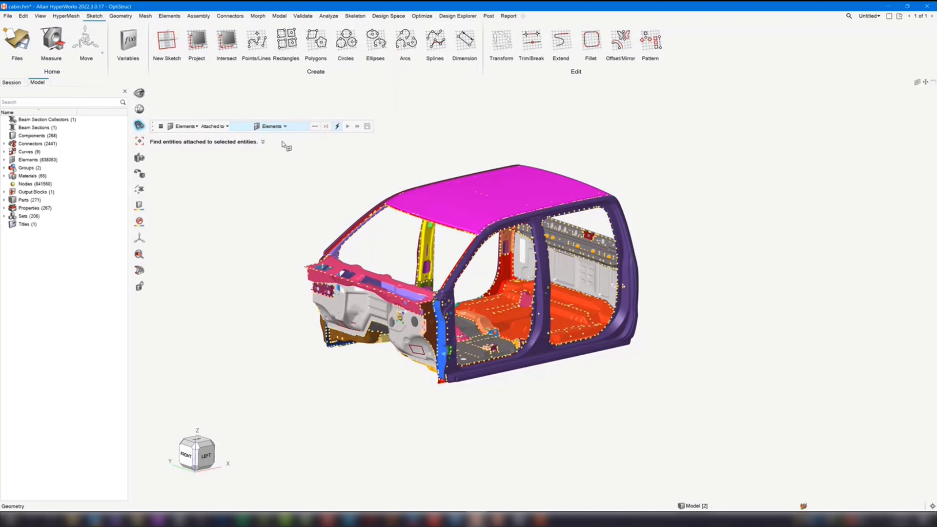
pyautogui.click(228, 127)
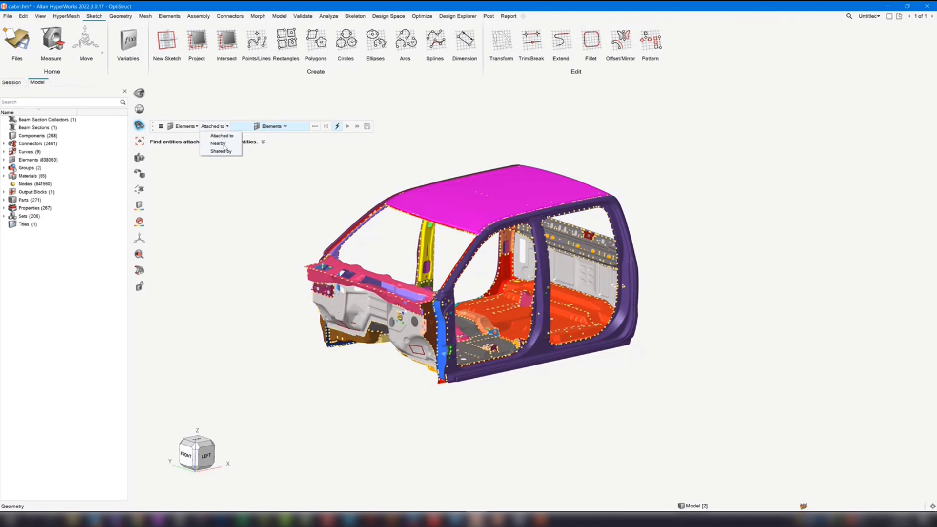
pyautogui.click(234, 190)
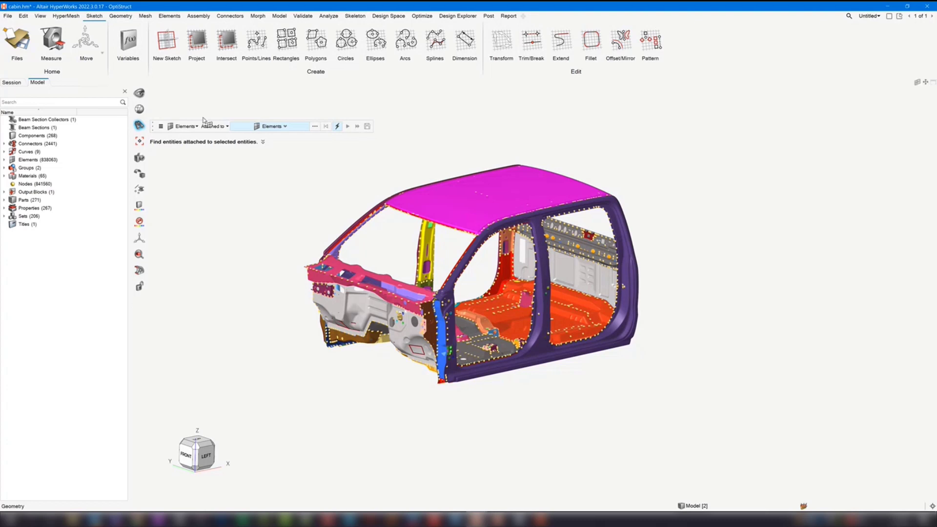
pyautogui.moveTo(336, 190)
pyautogui.mouseDown(button='right')
pyautogui.moveTo(322, 197)
pyautogui.moveTo(352, 198)
pyautogui.mouseUp(button='right')
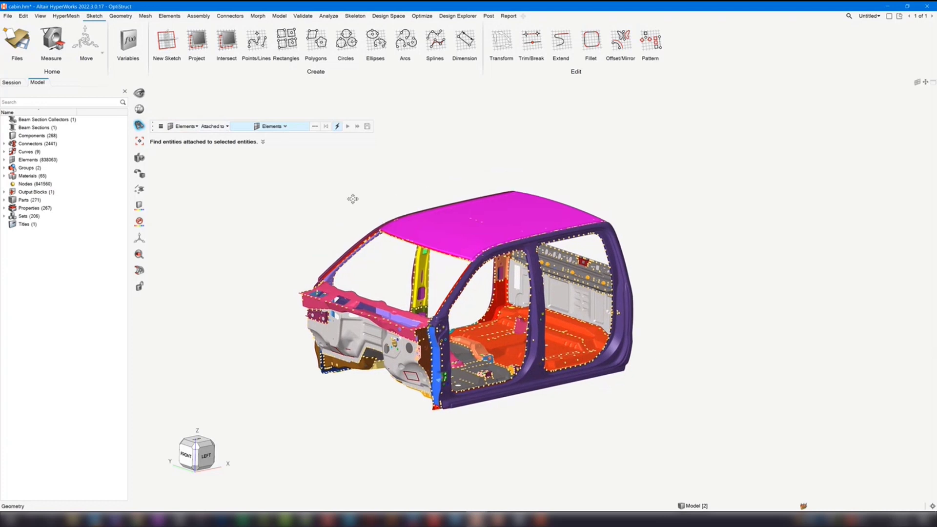
pyautogui.click(194, 127)
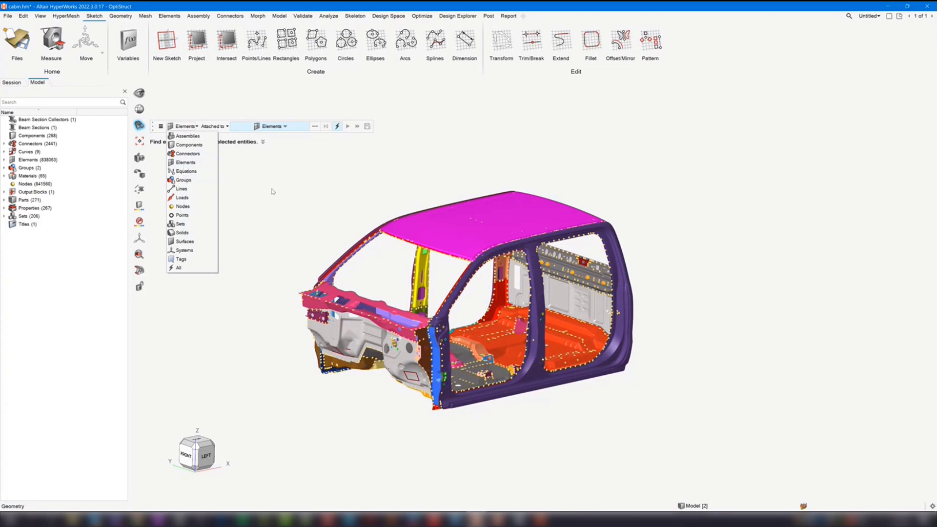
pyautogui.click(273, 191)
pyautogui.click(137, 128)
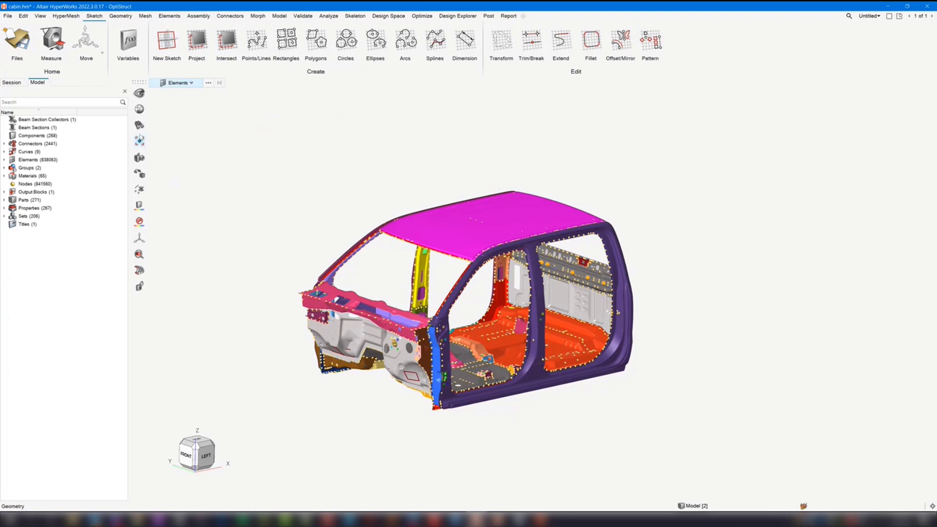
pyautogui.click(140, 130)
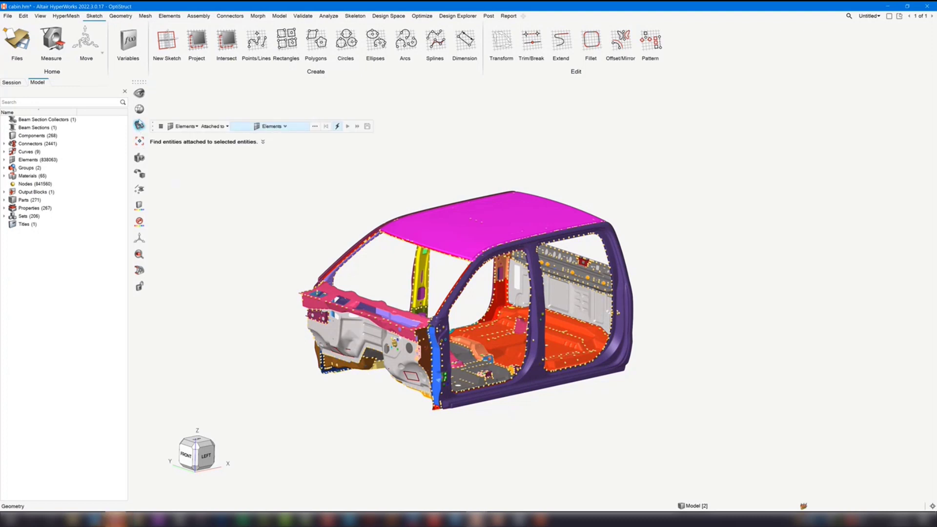
# - Isolate the orange cross member component on the cabin floor so that all other components are hidden
pyautogui.click(140, 94)
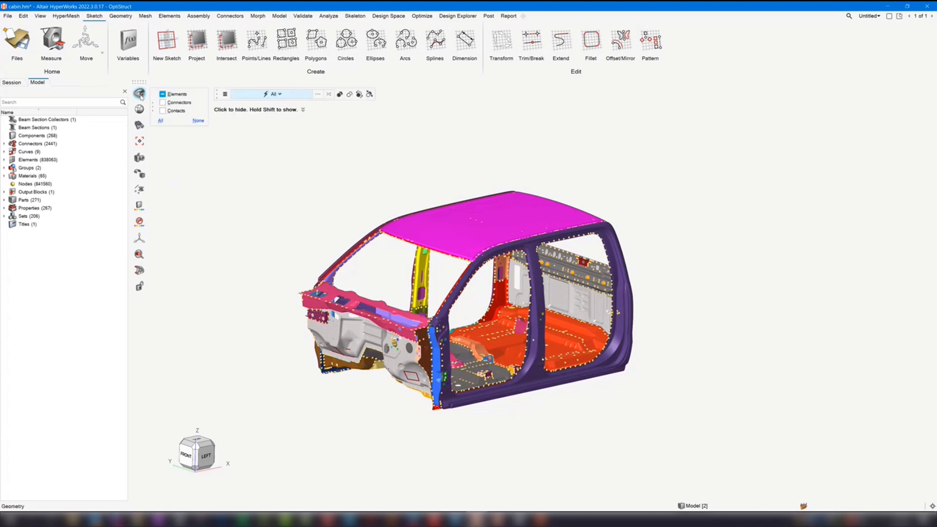
pyautogui.moveTo(419, 162); pyautogui.dragTo(352, 159, button='right')
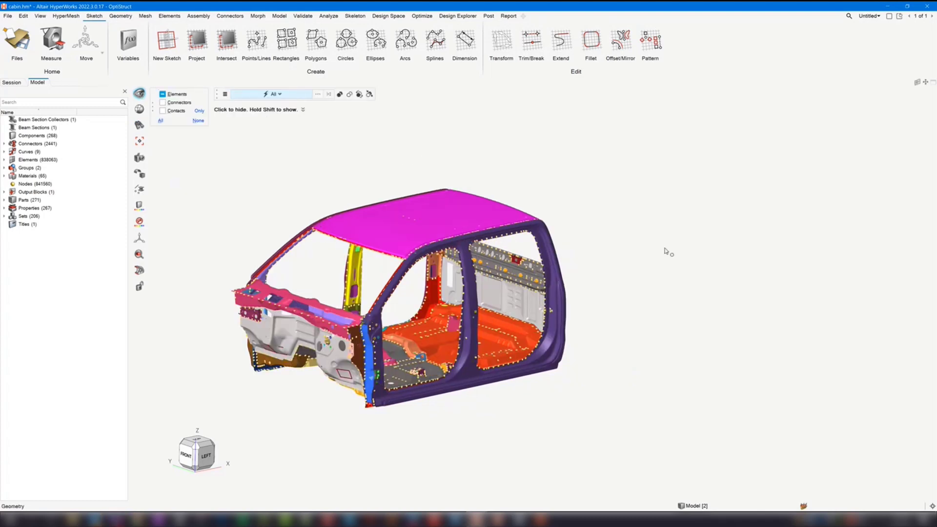
pyautogui.moveTo(665, 249); pyautogui.dragTo(630, 262, button='middle')
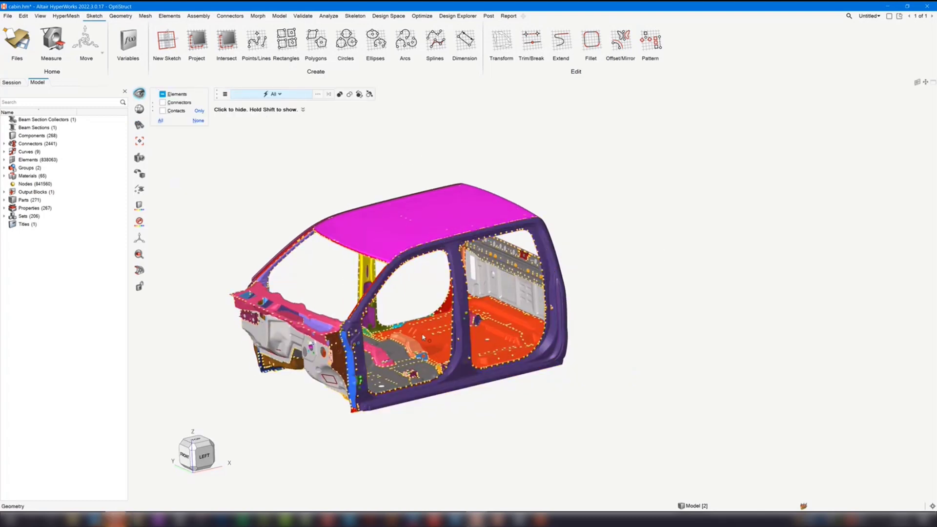
pyautogui.scroll(5, 422, 337)
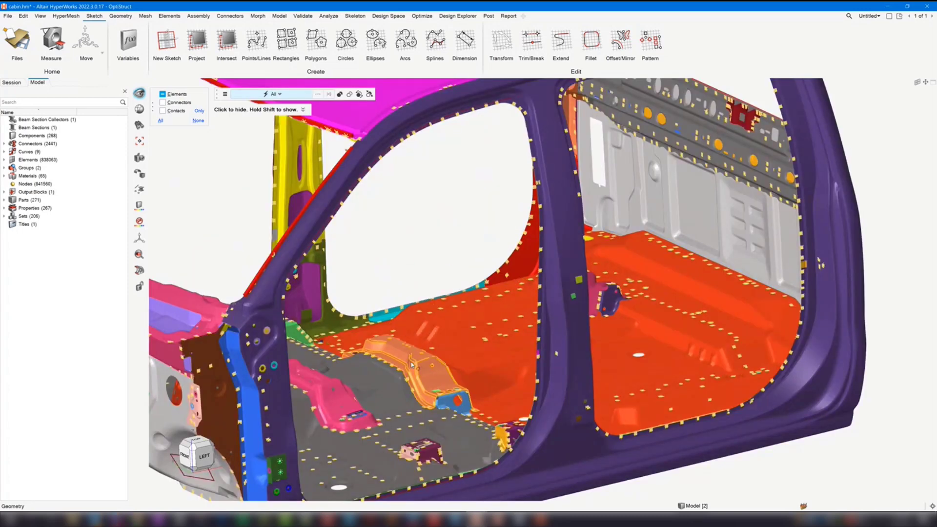
pyautogui.click(412, 365)
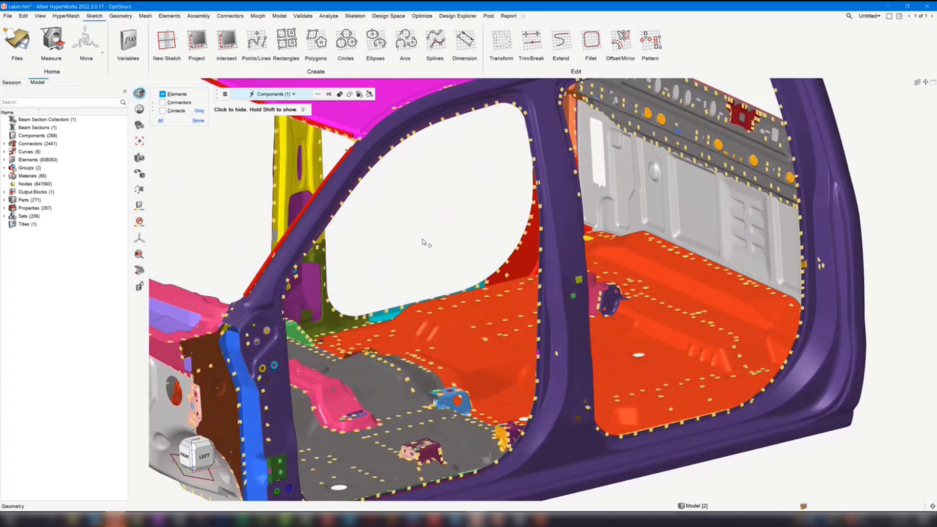
pyautogui.press('shift')
# - Start finding elements attached to elements, and window-select all elements of the isolated cross member as the input
pyautogui.click(138, 126)
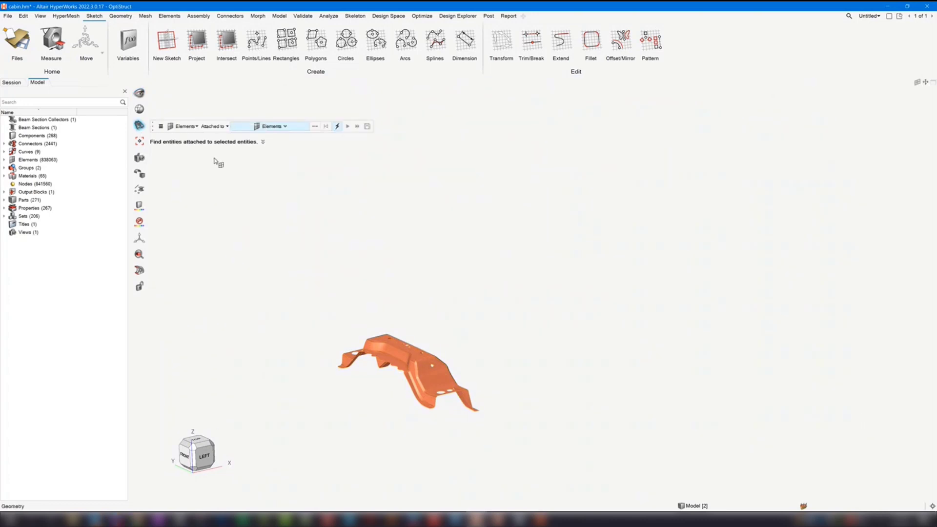
pyautogui.scroll(4, 361, 344)
pyautogui.moveTo(338, 270); pyautogui.dragTo(356, 224, button='right')
pyautogui.keyDown('shift'); pyautogui.moveTo(321, 215); pyautogui.dragTo(657, 474); pyautogui.keyUp('shift')
pyautogui.moveTo(526, 371); pyautogui.dragTo(513, 413, button='middle')
pyautogui.scroll(3, 530, 380)
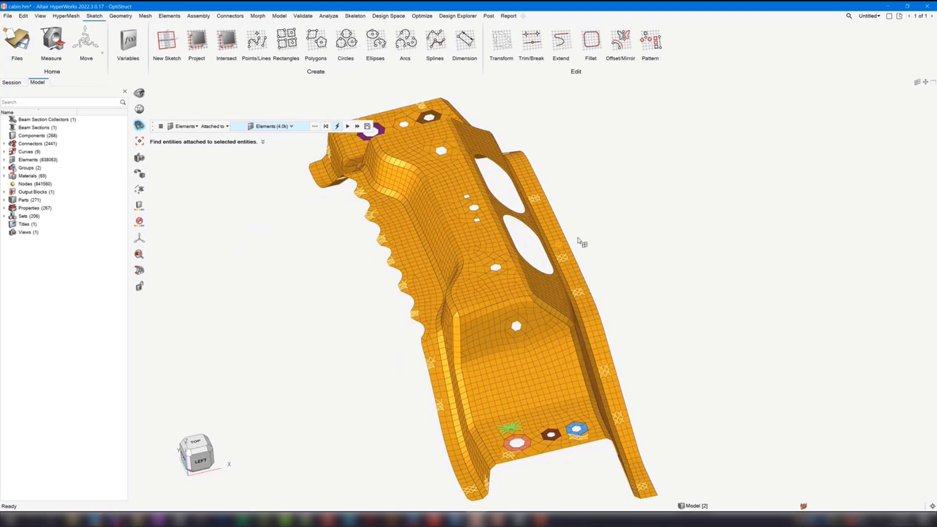
pyautogui.moveTo(635, 238); pyautogui.dragTo(608, 241, button='right')
pyautogui.scroll(-2, 608, 241)
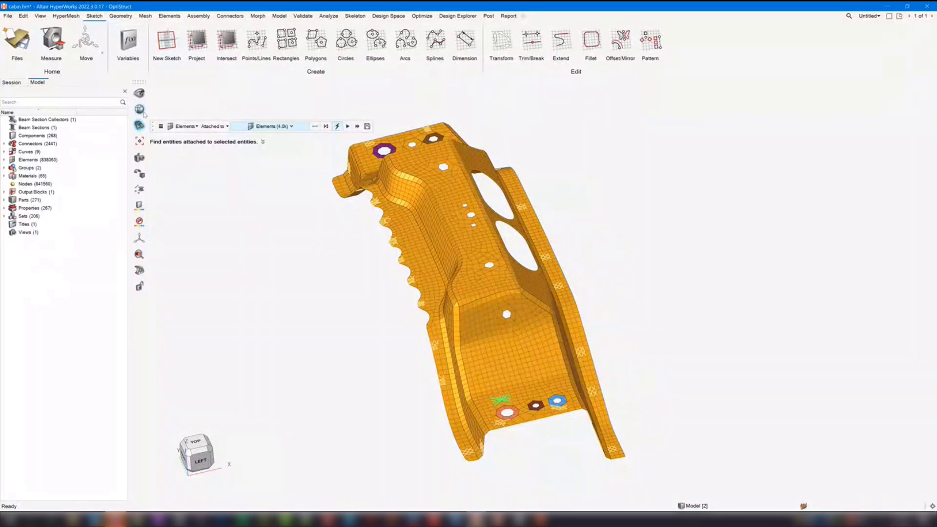
# - Find the attached elements three times in succession, and inspect the elements added around the cross member
pyautogui.click(350, 128)
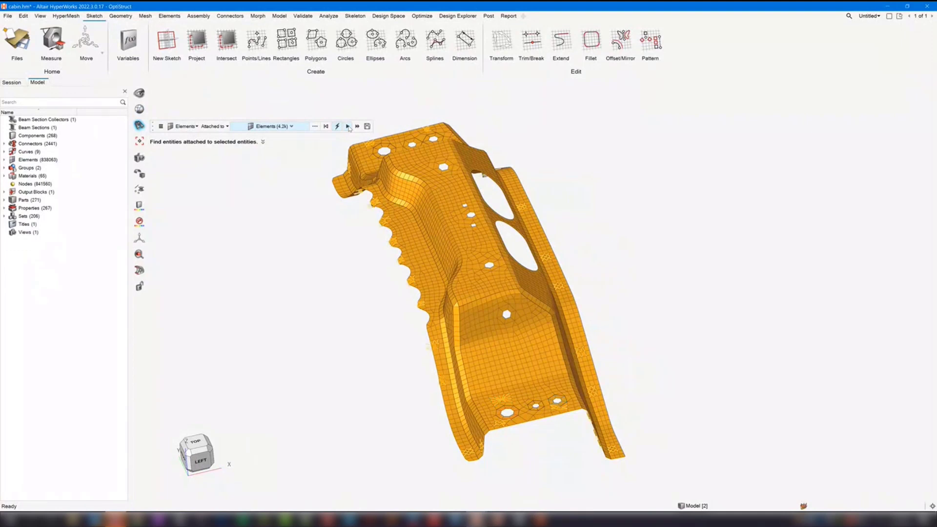
pyautogui.click(349, 129)
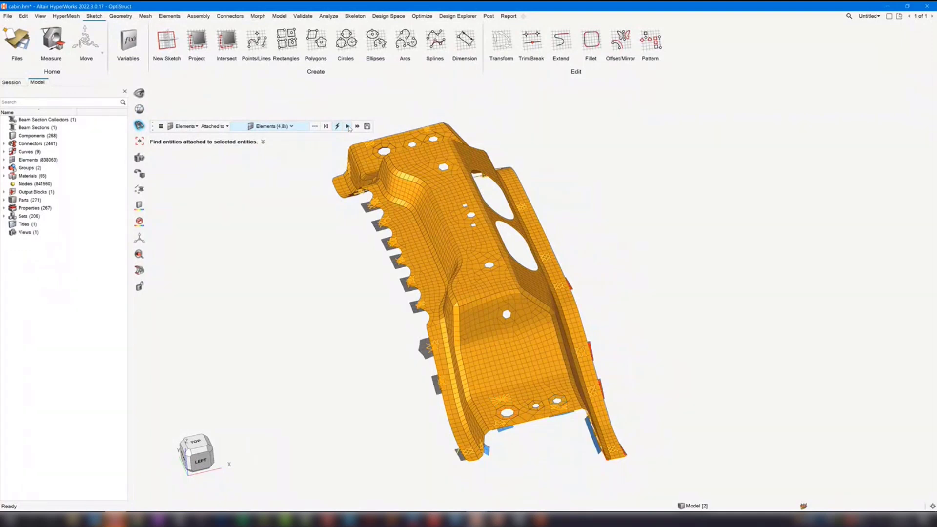
pyautogui.click(349, 129)
pyautogui.moveTo(347, 322); pyautogui.dragTo(429, 326, button='middle')
pyautogui.moveTo(278, 217); pyautogui.dragTo(403, 385, button='middle')
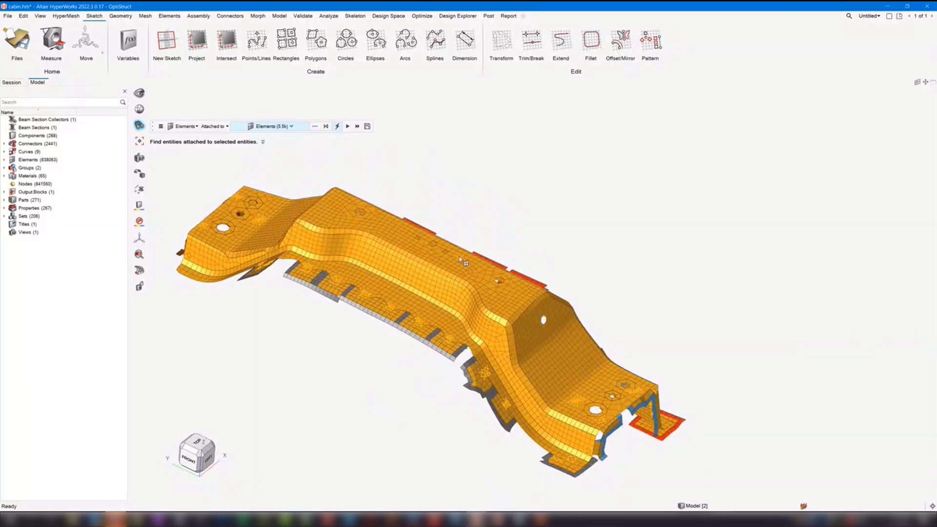
pyautogui.moveTo(579, 230); pyautogui.dragTo(591, 248, button='right')
pyautogui.scroll(-2, 601, 264)
pyautogui.moveTo(601, 265); pyautogui.dragTo(586, 264, button='middle')
pyautogui.moveTo(646, 313); pyautogui.dragTo(628, 285, button='right')
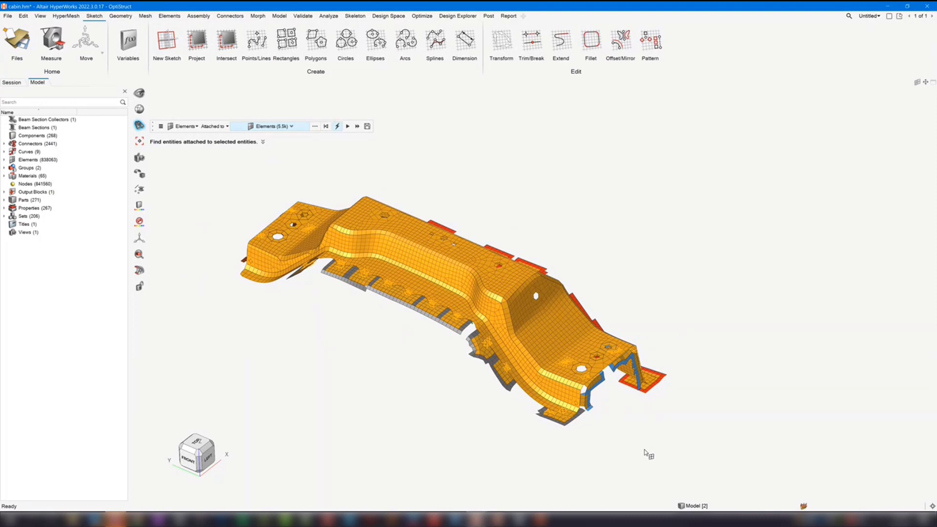
# - Find all remaining elements attached to the cross member at once and fit the cabin in the view
pyautogui.click(358, 126)
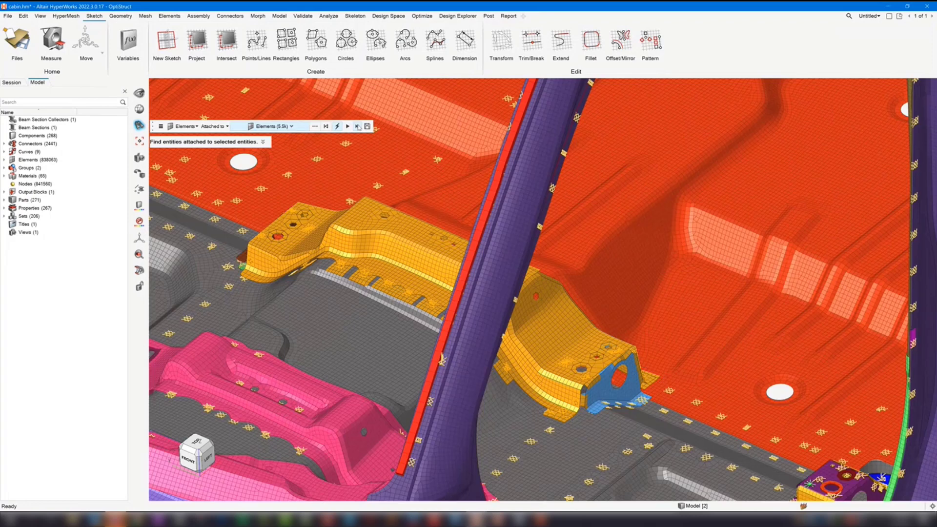
pyautogui.press('f')
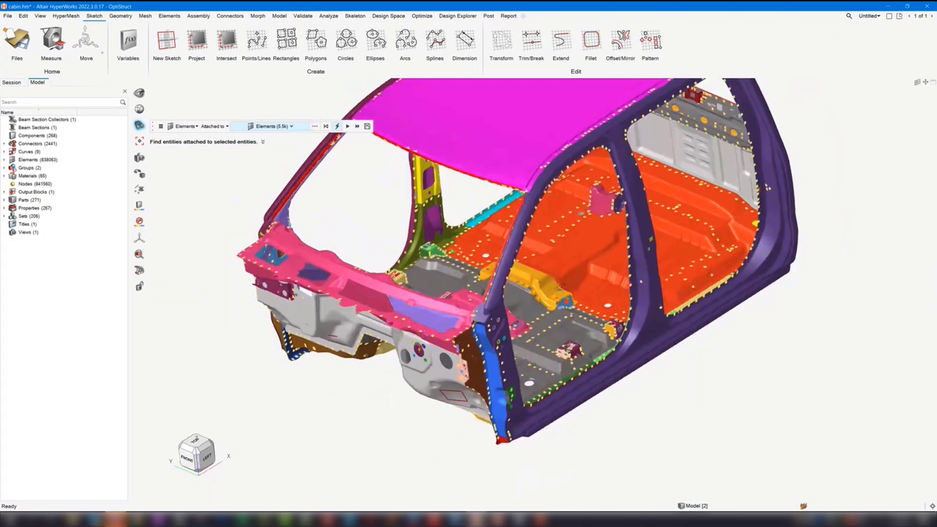
pyautogui.moveTo(598, 306); pyautogui.dragTo(603, 318, button='right')
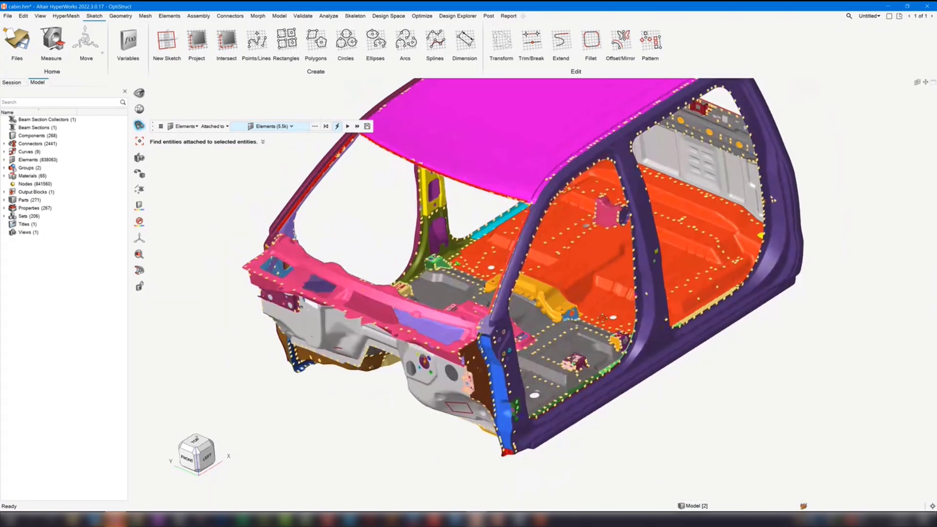
pyautogui.moveTo(608, 315)
pyautogui.keyDown('ctrl'); pyautogui.mouseDown()
pyautogui.moveTo(581, 311)
pyautogui.moveTo(616, 311)
pyautogui.moveTo(582, 326)
pyautogui.moveTo(608, 307)
pyautogui.mouseUp(); pyautogui.keyUp('ctrl')
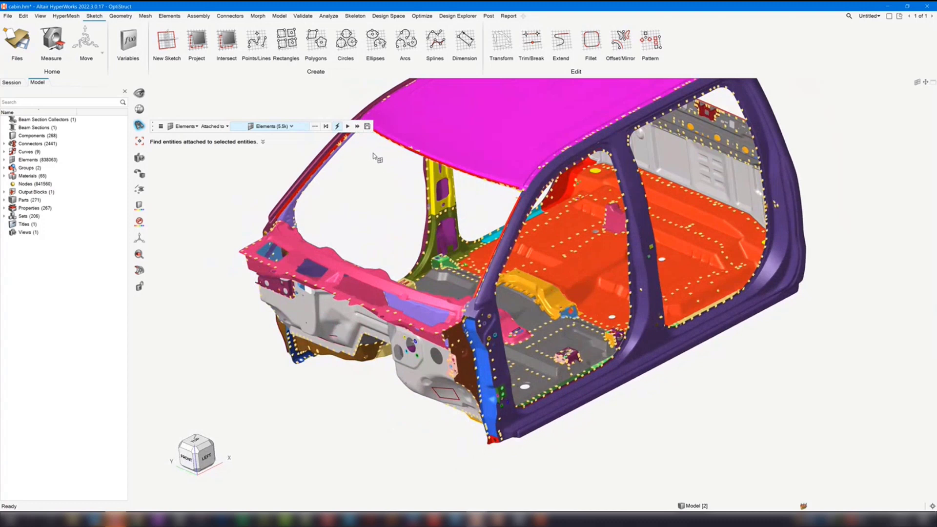
# - Save the found elements to the user mark and close the Find tool
pyautogui.click(368, 127)
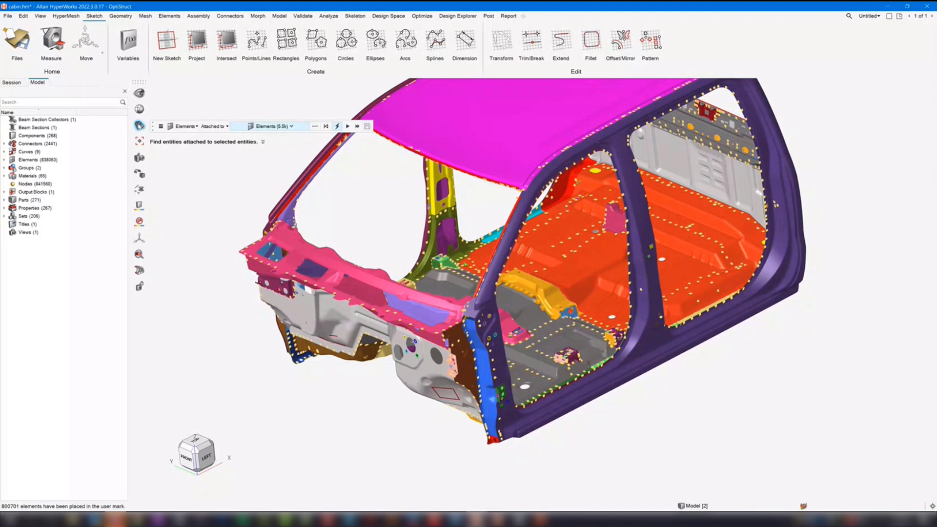
pyautogui.click(140, 125)
pyautogui.press('d')
pyautogui.press('Escape')
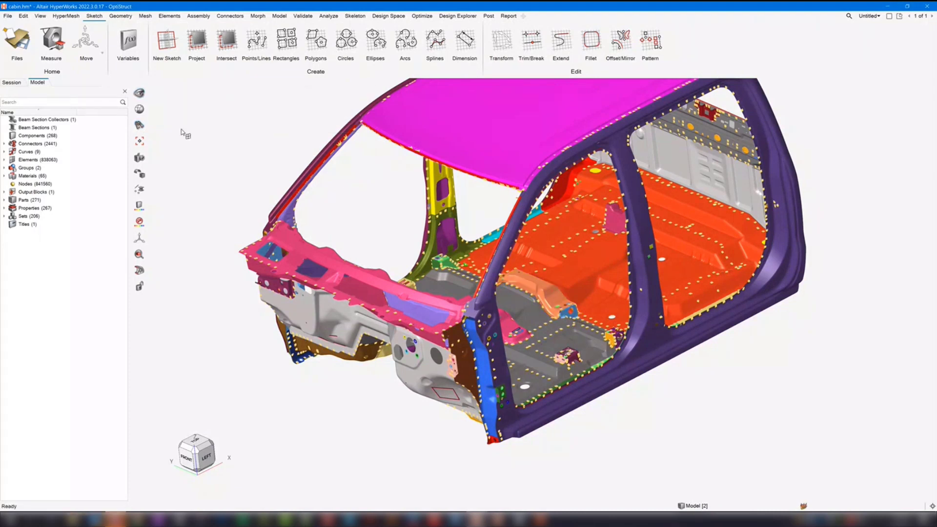
# - Retrieve the elements saved in the user mark into the selection, and clear the selection
pyautogui.rightClick(197, 139)
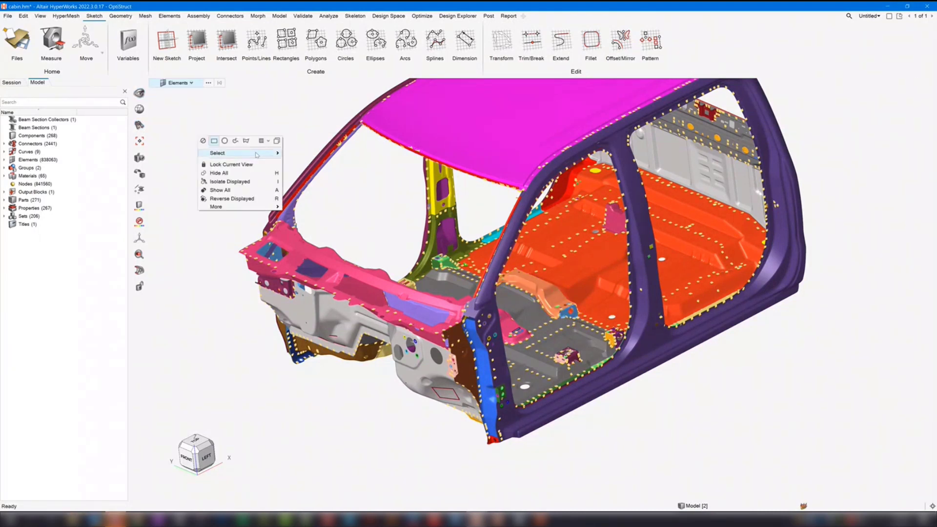
pyautogui.moveTo(273, 153)
pyautogui.click(304, 153)
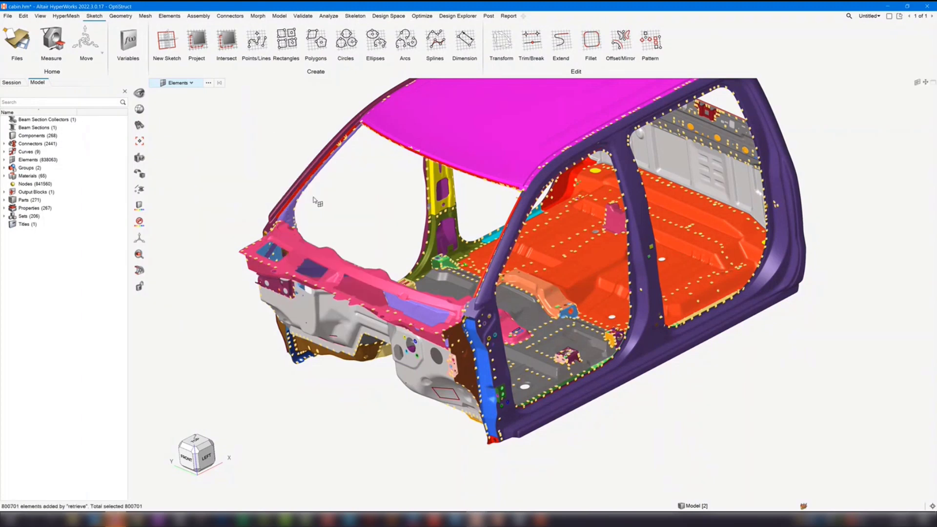
pyautogui.click(247, 166)
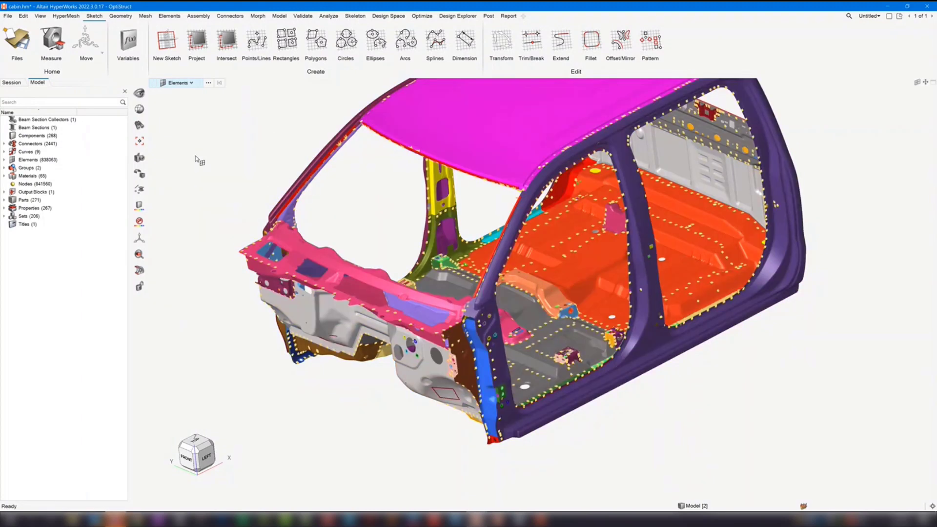
# - Switch to the clip_midsurface model and find all surfaces attached to the displayed surfaces, first one layer and then all remaining layers
pyautogui.click(477, 519)
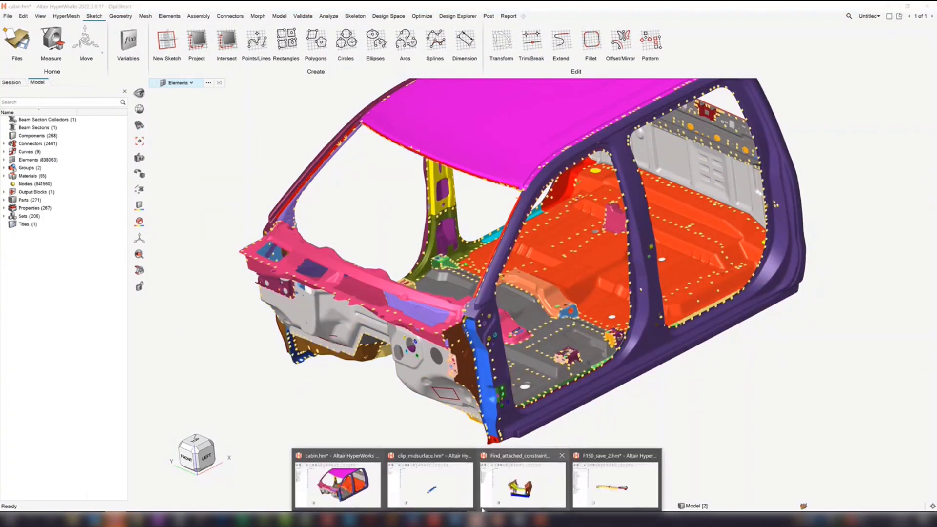
pyautogui.click(459, 496)
pyautogui.click(141, 124)
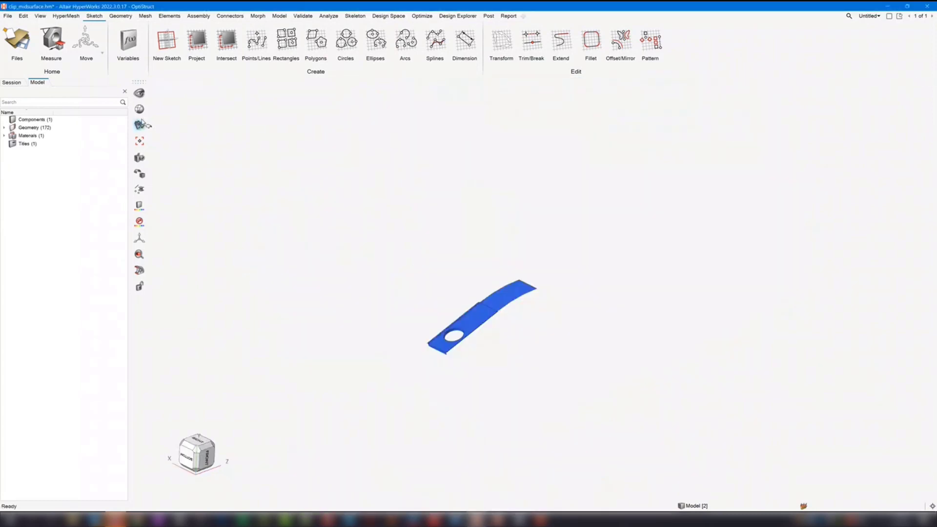
pyautogui.moveTo(323, 237); pyautogui.dragTo(628, 415)
pyautogui.click(335, 127)
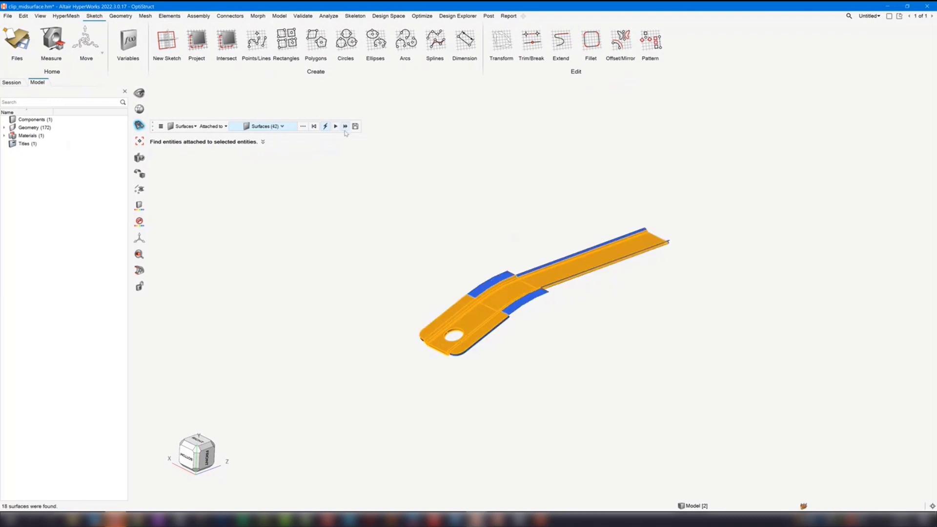
pyautogui.click(346, 126)
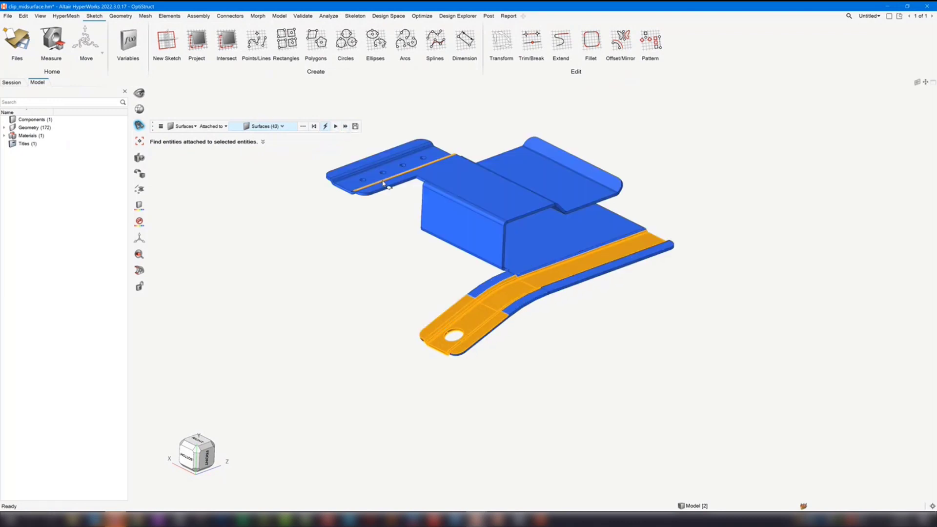
pyautogui.moveTo(377, 254)
pyautogui.mouseDown(button='right')
pyautogui.moveTo(356, 264)
pyautogui.moveTo(404, 270)
pyautogui.moveTo(430, 251)
pyautogui.moveTo(388, 253)
pyautogui.mouseUp(button='right')
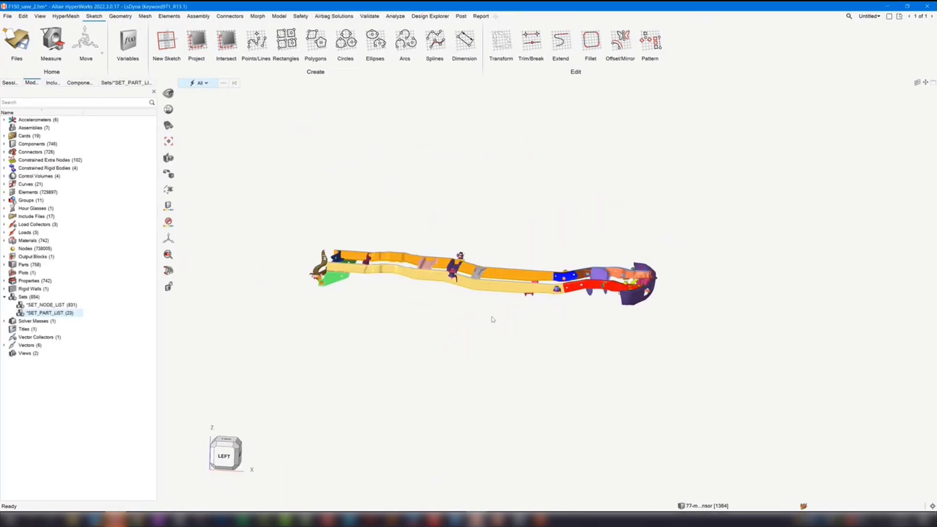
# - In the F150_save_2 model, find the constrained extra nodes attached to a window selection of frame elements
pyautogui.click(168, 126)
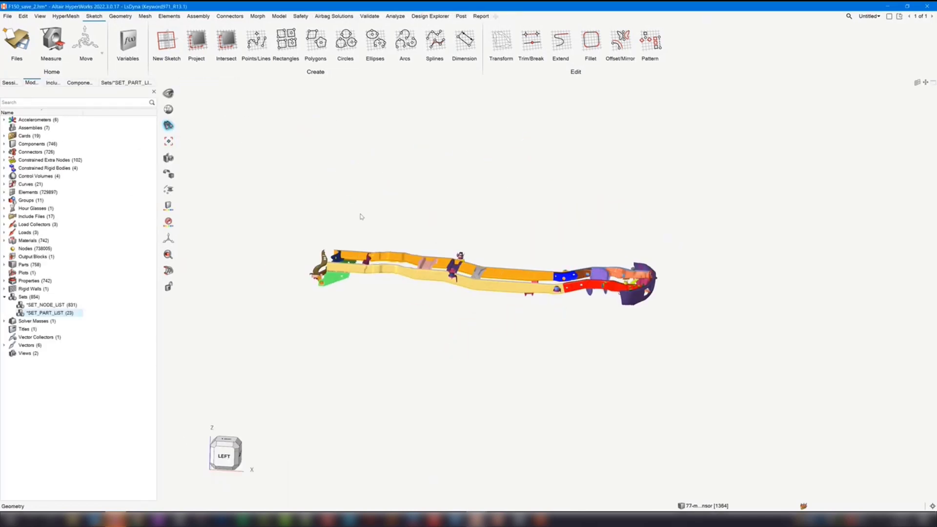
pyautogui.moveTo(570, 209)
pyautogui.mouseDown(button='right')
pyautogui.moveTo(555, 211)
pyautogui.moveTo(563, 211)
pyautogui.mouseUp(button='right')
pyautogui.moveTo(615, 336); pyautogui.dragTo(642, 337, button='middle')
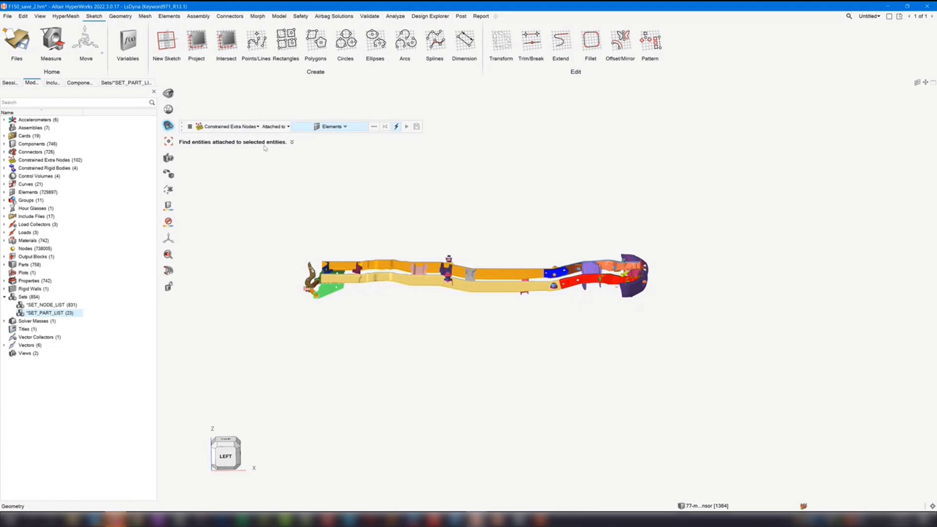
pyautogui.moveTo(317, 187); pyautogui.dragTo(497, 342)
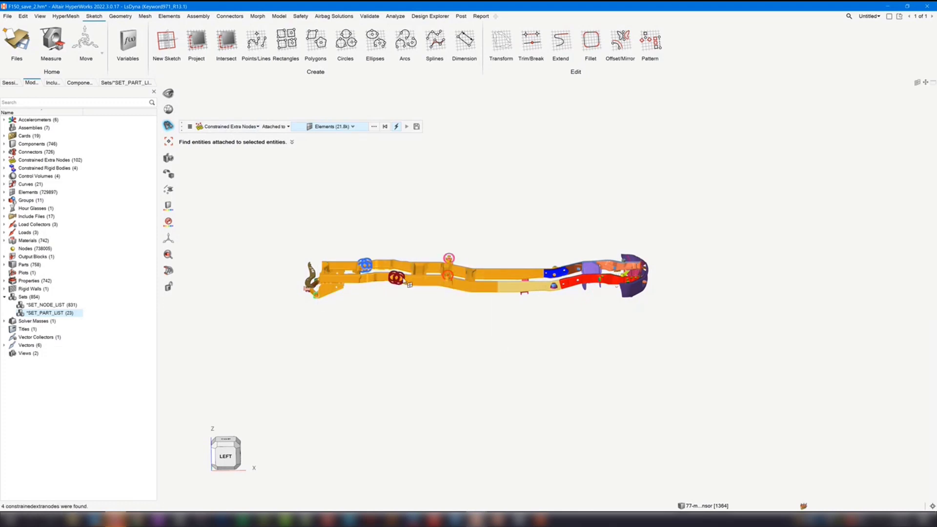
pyautogui.press('f')
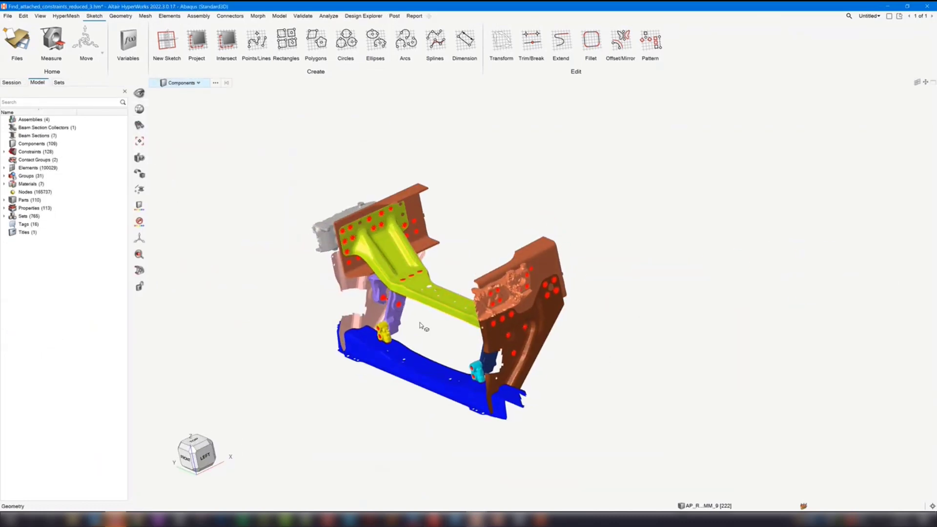
# - In the Find_attached_constraints_reduced_3 model, hide all components so that only the constraints are displayed
pyautogui.press('h')
pyautogui.scroll(4, 360, 227)
pyautogui.moveTo(388, 256); pyautogui.dragTo(431, 271, button='middle')
pyautogui.moveTo(563, 243); pyautogui.dragTo(558, 239, button='right')
pyautogui.moveTo(558, 239)
pyautogui.mouseDown(button='middle')
pyautogui.moveTo(498, 270)
pyautogui.moveTo(490, 284)
pyautogui.moveTo(500, 268)
pyautogui.mouseUp(button='middle')
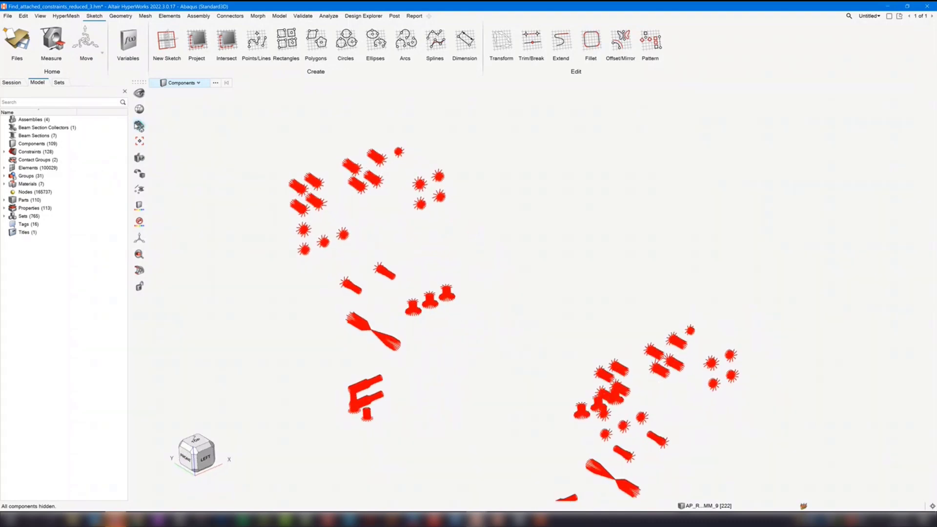
# - Find the elements attached to all displayed constraints, inspect them, and undo the find
pyautogui.click(139, 125)
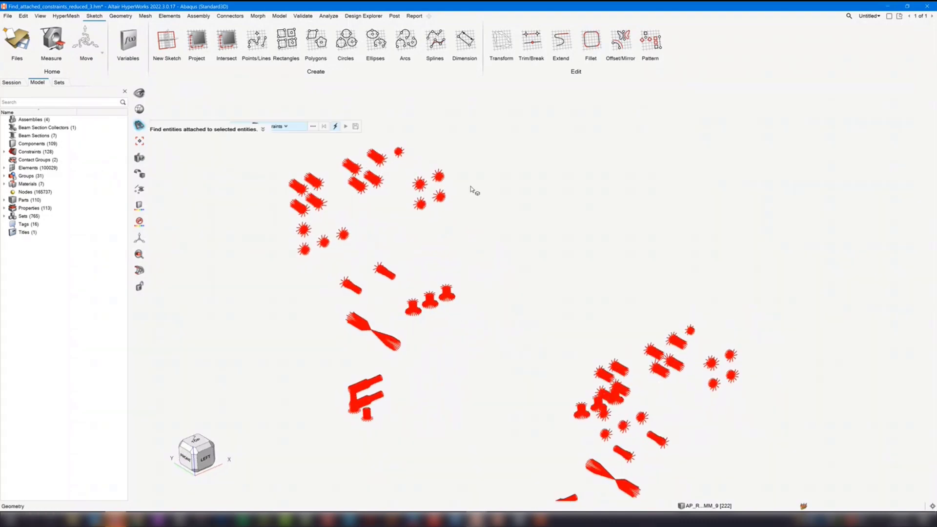
pyautogui.scroll(-3, 511, 223)
pyautogui.moveTo(324, 177); pyautogui.dragTo(702, 461)
pyautogui.scroll(5, 481, 262)
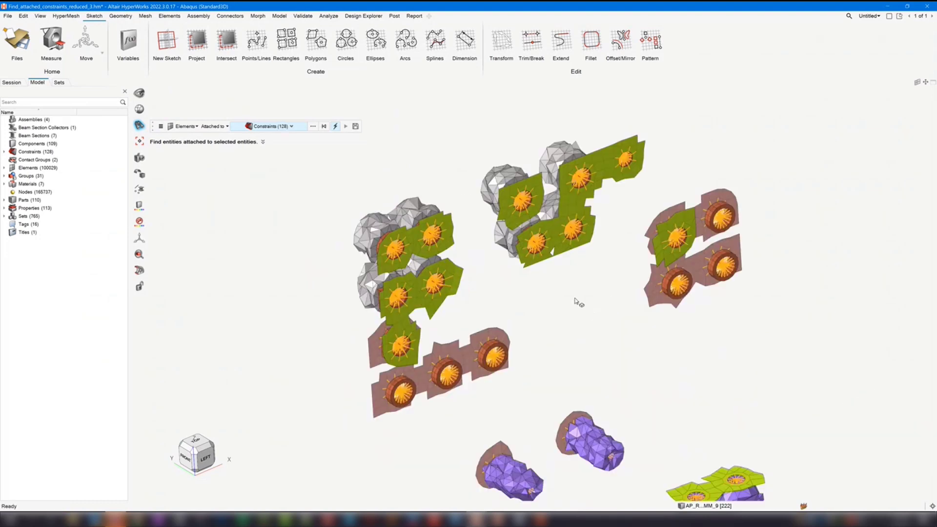
pyautogui.hotkey('ctrl', 'z')
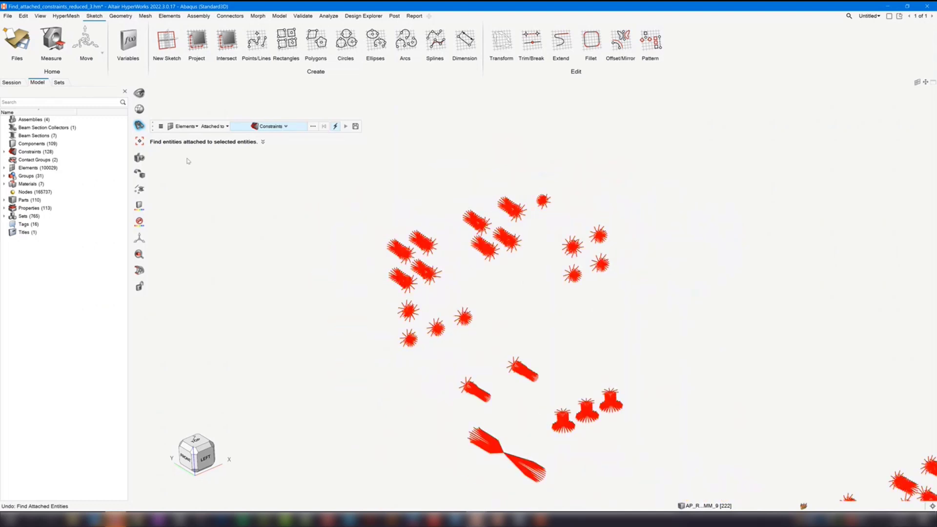
# - Find the components attached to all displayed constraints, clear the selection, and close the Find tool
pyautogui.click(186, 127)
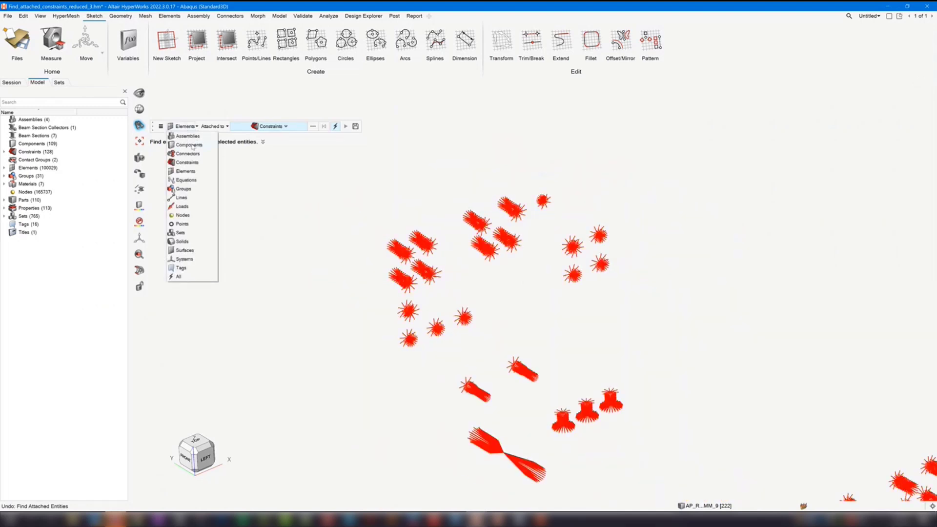
pyautogui.click(189, 145)
pyautogui.scroll(-3, 533, 190)
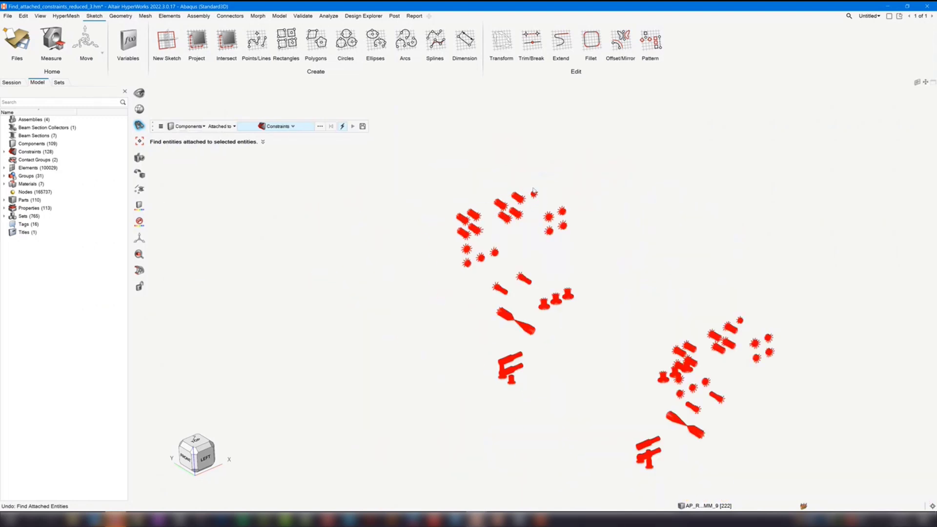
pyautogui.keyDown('shift'); pyautogui.moveTo(303, 189); pyautogui.dragTo(700, 484); pyautogui.keyUp('shift')
pyautogui.moveTo(541, 271); pyautogui.dragTo(540, 248, button='middle')
pyautogui.click(562, 205)
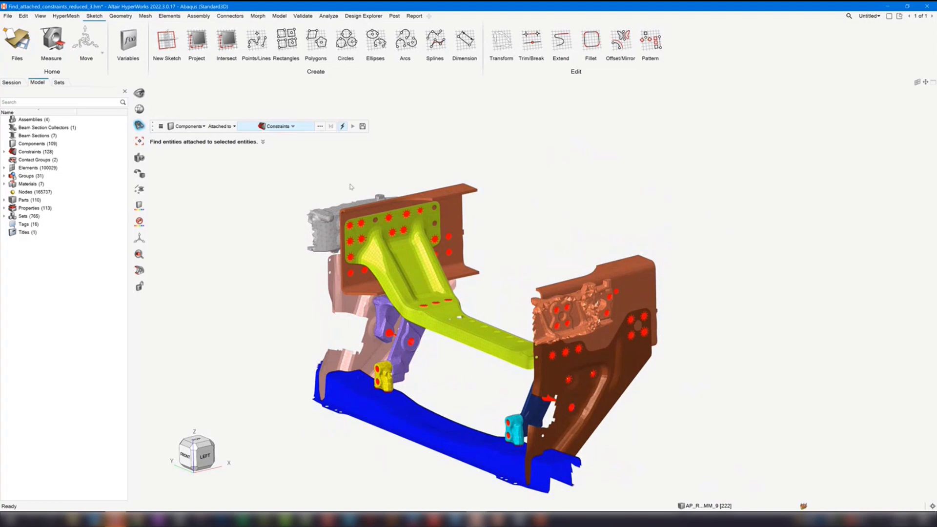
pyautogui.press('Escape')
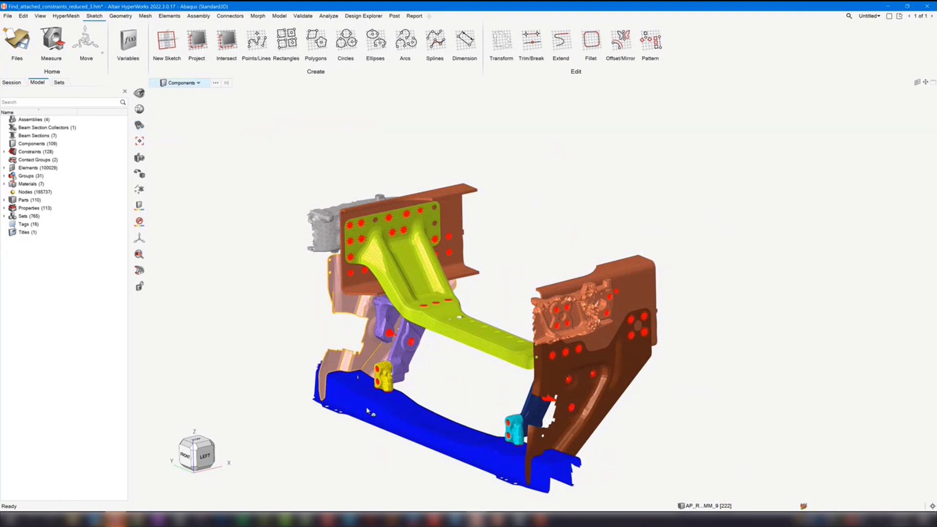
# - Hide the constraints and isolate the blue lower cross member
pyautogui.press('k')
pyautogui.press('i')
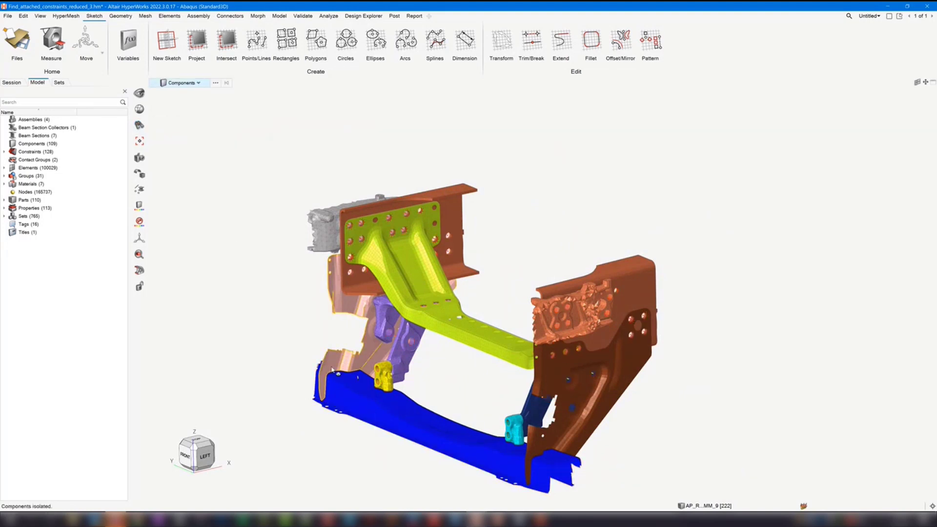
pyautogui.click(395, 417)
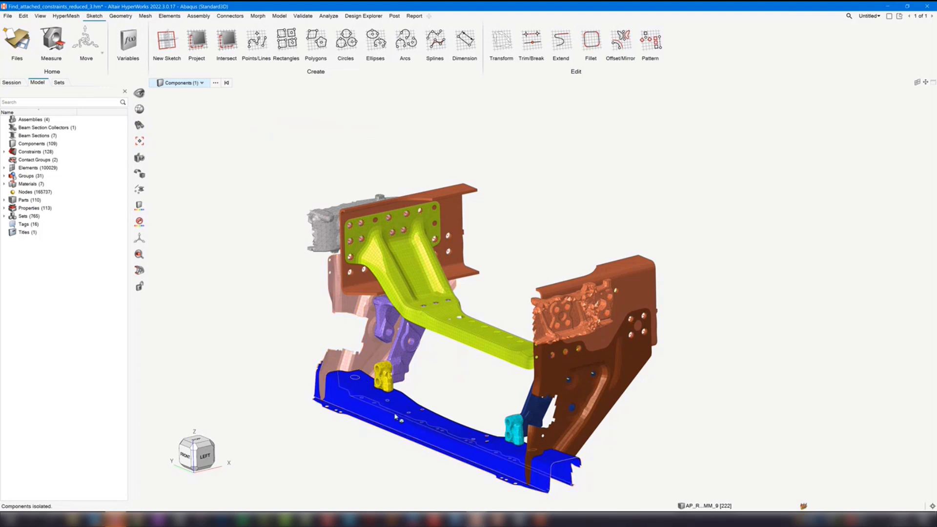
pyautogui.press('i')
pyautogui.moveTo(462, 320); pyautogui.dragTo(489, 247, button='right')
pyautogui.click(482, 240)
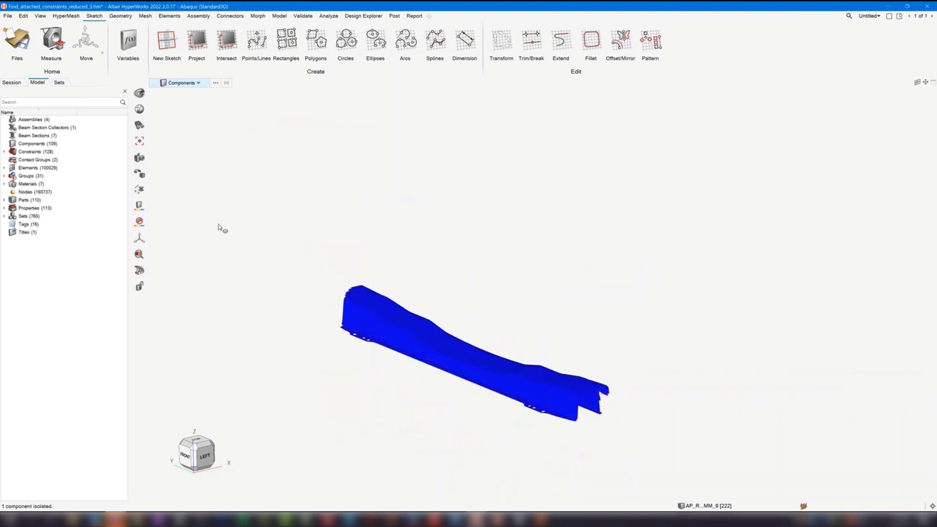
# - Set the Find tool to search for components attached to components, and review its Include constraints option
pyautogui.click(139, 127)
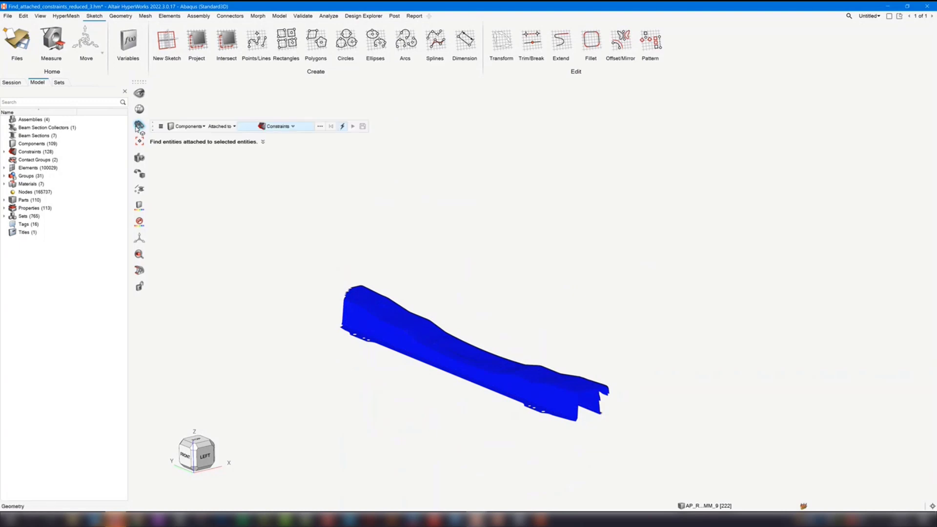
pyautogui.click(161, 127)
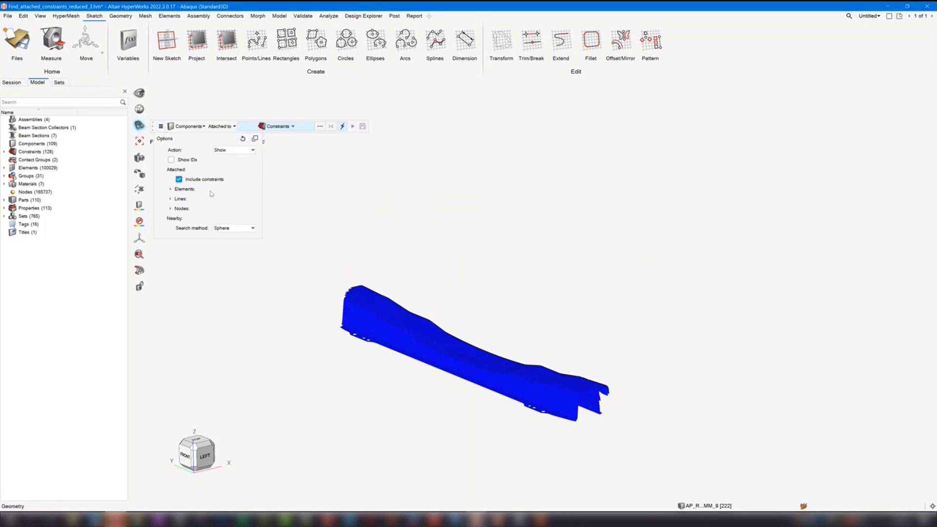
pyautogui.click(391, 204)
pyautogui.click(277, 129)
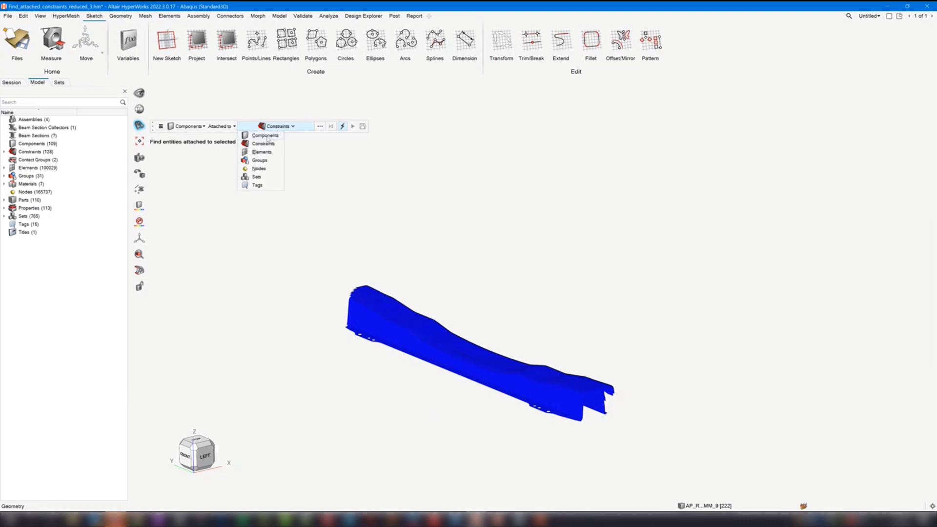
pyautogui.click(267, 137)
pyautogui.click(162, 126)
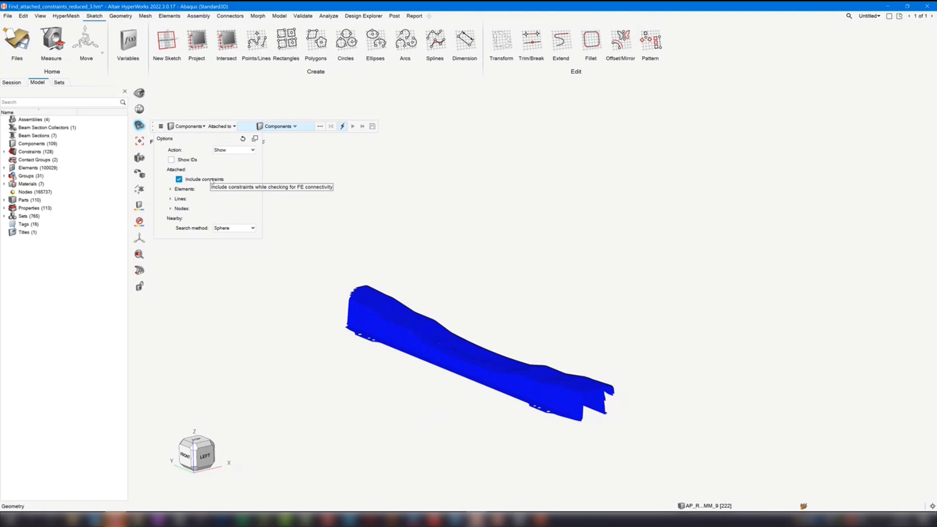
pyautogui.click(455, 214)
# - Turn off Include constraints, find the components attached to the blue cross member, and clear the selection
pyautogui.click(162, 128)
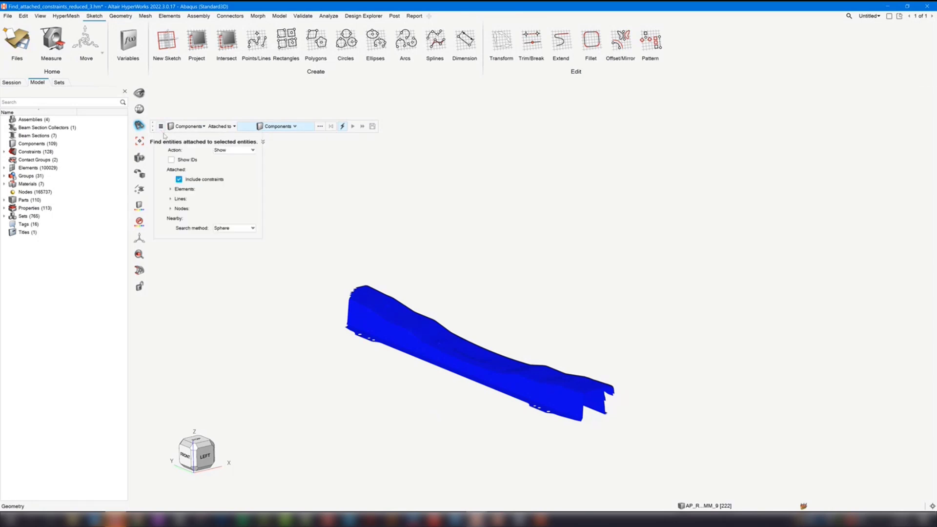
pyautogui.click(191, 180)
pyautogui.click(380, 215)
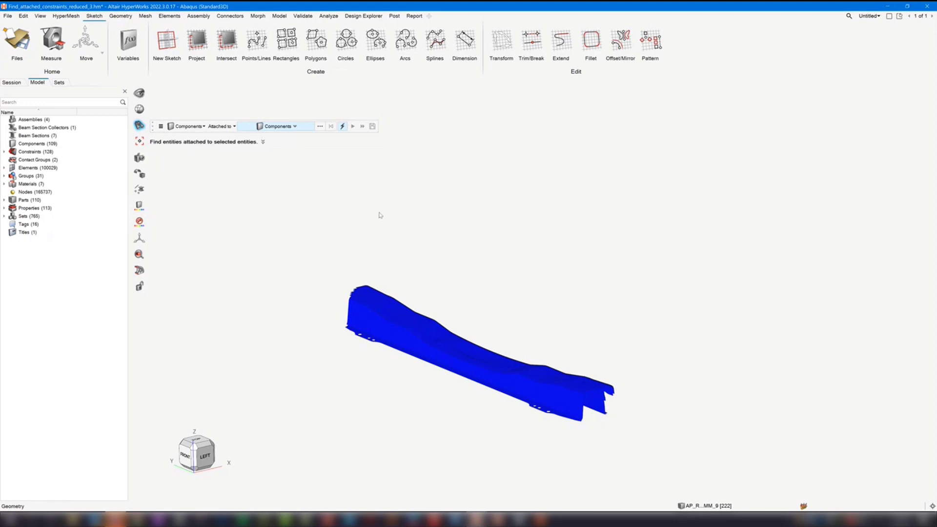
pyautogui.click(405, 296)
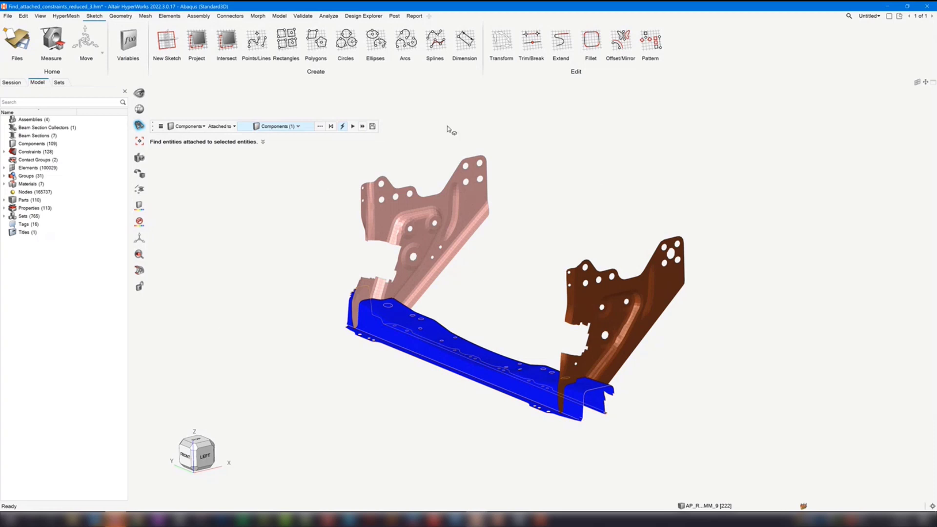
pyautogui.click(264, 225)
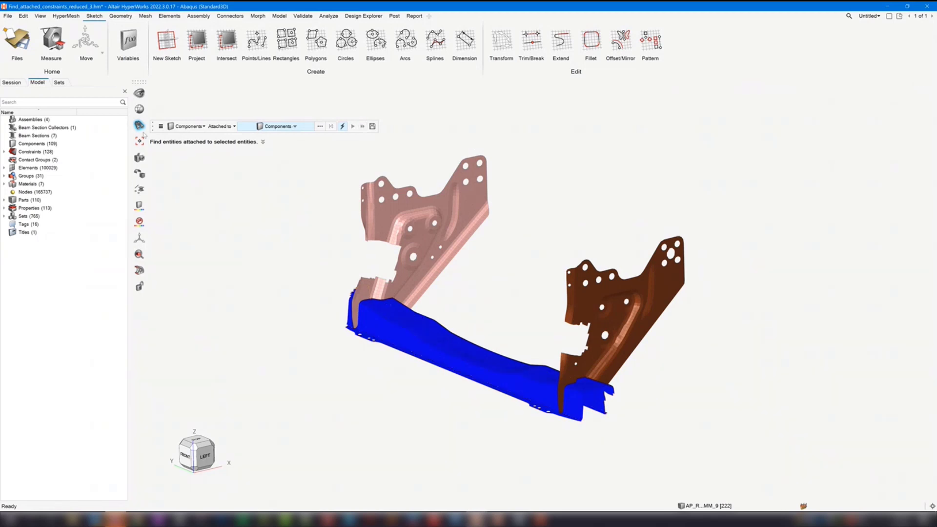
# - Turn on Include constraints and find the components attached to the blue cross member again
pyautogui.click(160, 126)
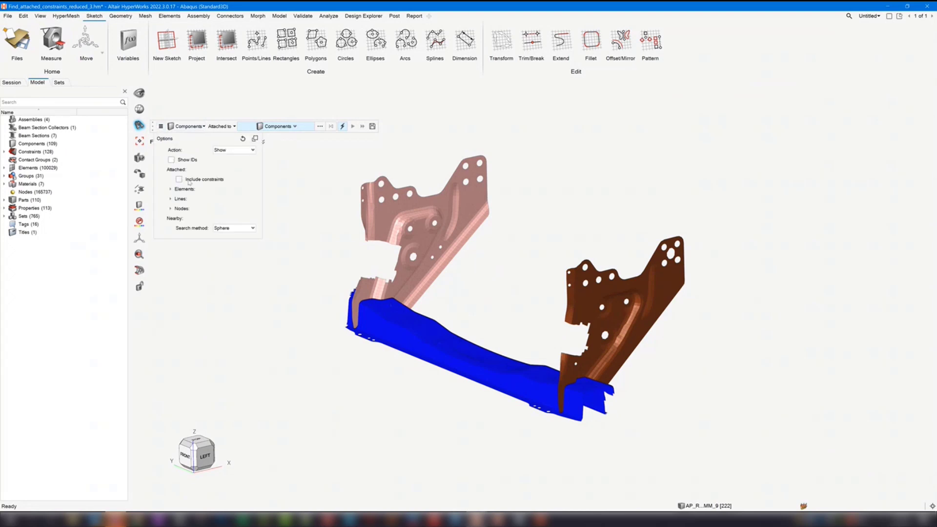
pyautogui.moveTo(331, 205); pyautogui.dragTo(327, 220, button='right')
pyautogui.click(411, 367)
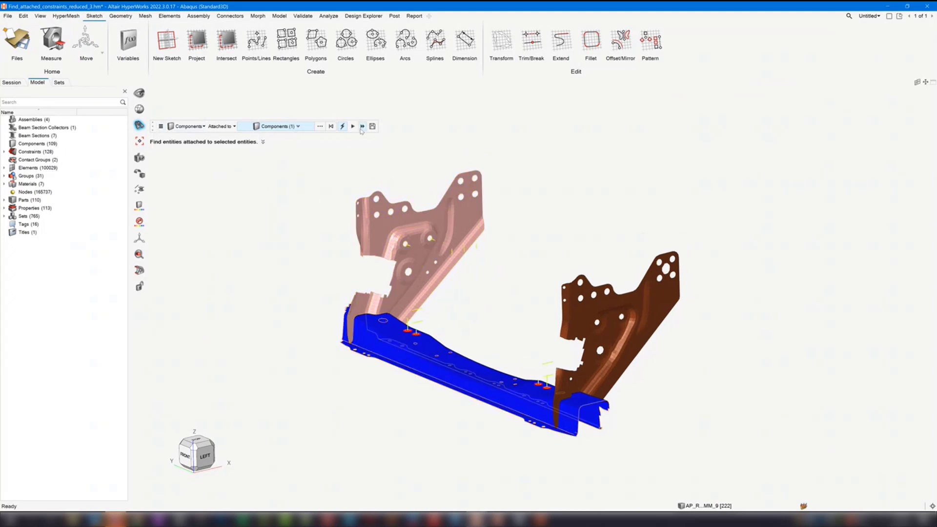
# - Find all remaining components attached to the blue cross member and inspect the constraints around the yellow-green bracket
pyautogui.click(361, 128)
pyautogui.moveTo(559, 152); pyautogui.dragTo(511, 189, button='right')
pyautogui.scroll(-3, 503, 191)
pyautogui.moveTo(452, 428)
pyautogui.mouseDown(button='middle')
pyautogui.moveTo(464, 435)
pyautogui.moveTo(514, 230)
pyautogui.moveTo(454, 416)
pyautogui.mouseUp(button='middle')
pyautogui.scroll(3, 394, 211)
pyautogui.scroll(3, 392, 210)
pyautogui.moveTo(392, 210); pyautogui.dragTo(430, 222, button='middle')
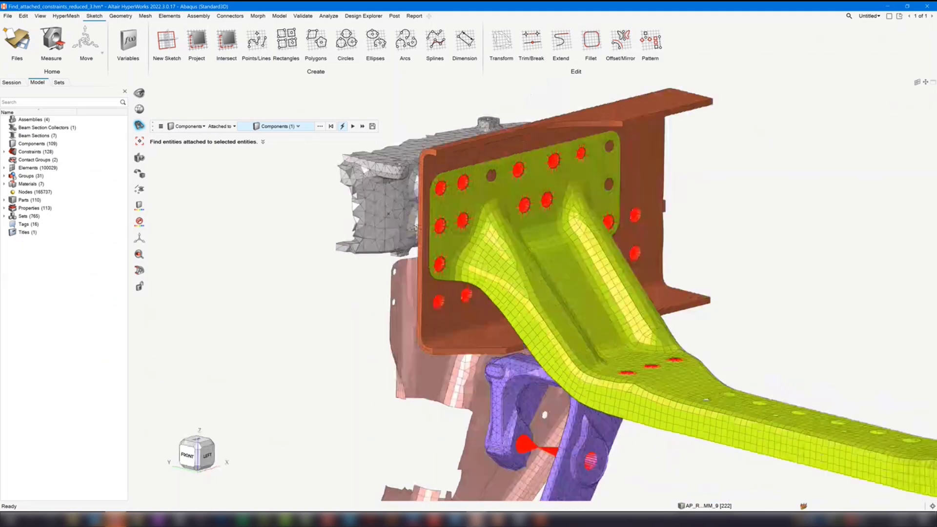
# - Review the Find options, close the tool, and isolate the yellow-green bracket
pyautogui.click(161, 127)
pyautogui.click(302, 204)
pyautogui.moveTo(302, 205); pyautogui.dragTo(270, 211, button='right')
pyautogui.scroll(-3, 270, 211)
pyautogui.click(272, 212)
pyautogui.press('Escape')
pyautogui.click(509, 323)
pyautogui.press('i')
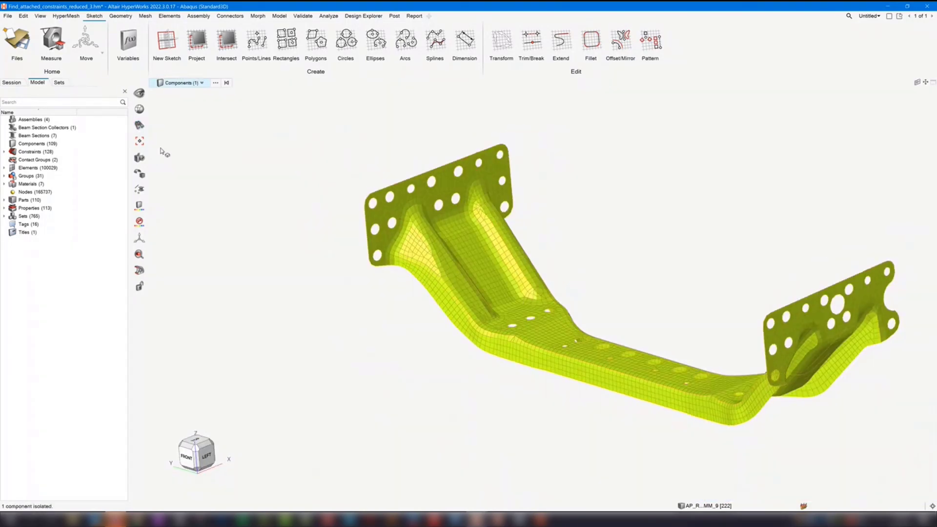
# - Find the sets attached to the yellow-green bracket, inspect them around the holes, and close the Find tool
pyautogui.click(140, 126)
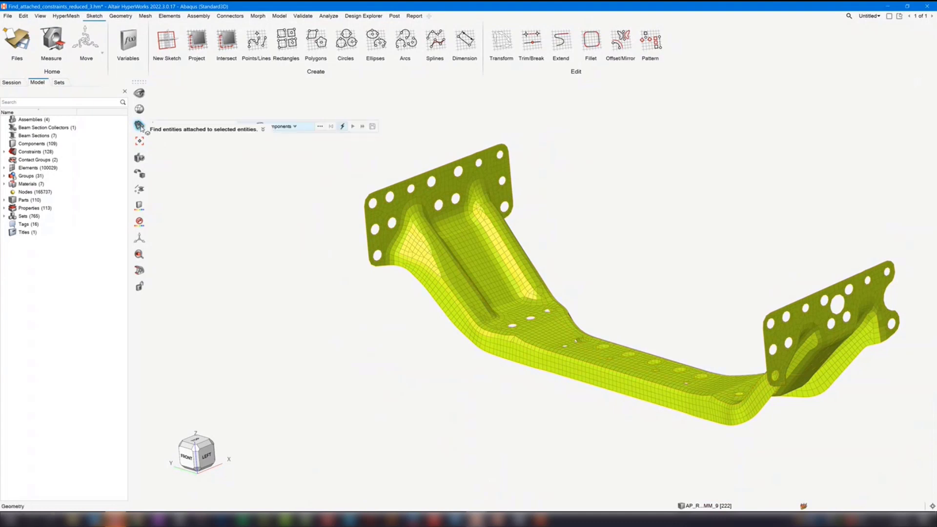
pyautogui.click(186, 127)
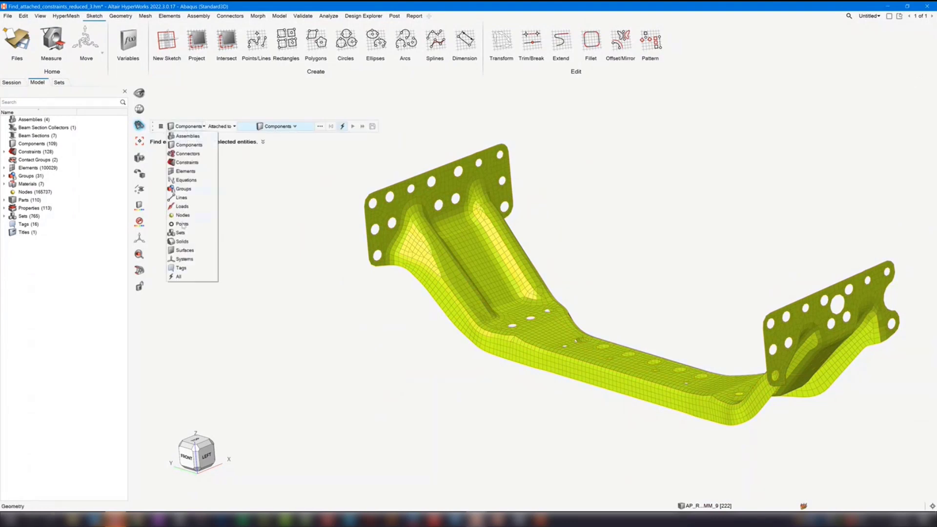
pyautogui.click(180, 232)
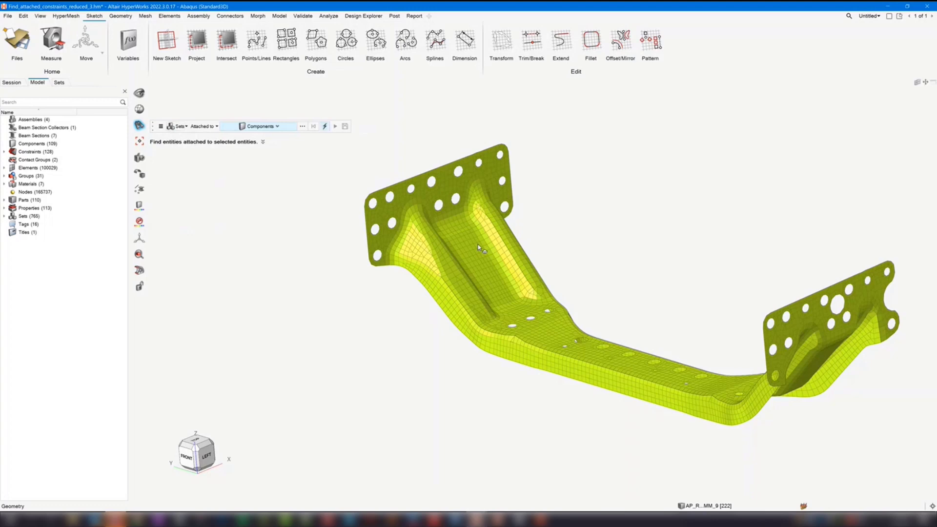
pyautogui.click(404, 221)
pyautogui.scroll(10, 420, 229)
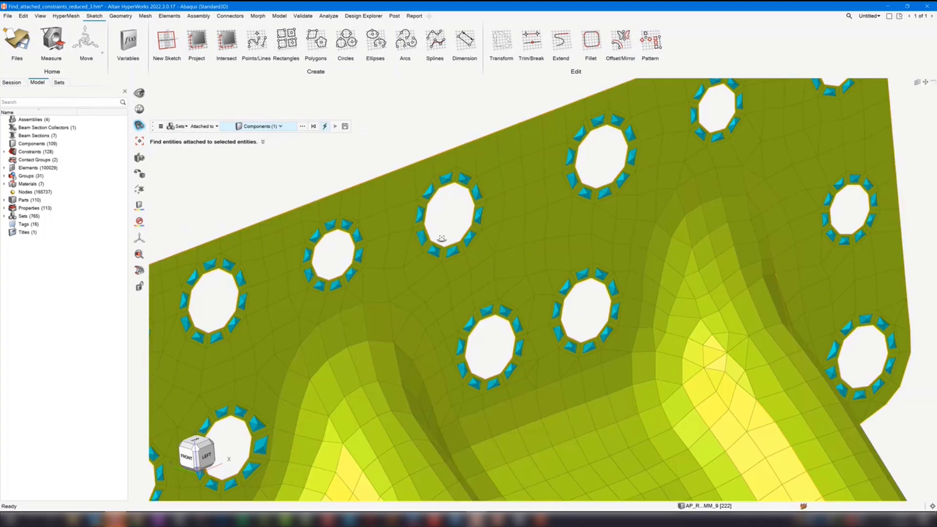
pyautogui.moveTo(442, 239)
pyautogui.mouseDown(button='middle')
pyautogui.moveTo(421, 236)
pyautogui.moveTo(450, 232)
pyautogui.mouseUp(button='middle')
pyautogui.moveTo(630, 239); pyautogui.dragTo(574, 235, button='right')
pyautogui.scroll(-10, 574, 235)
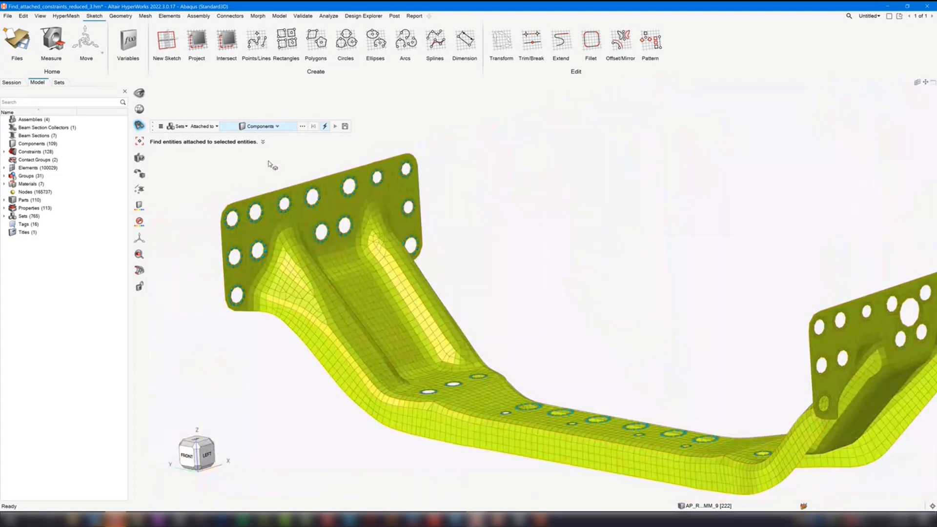
pyautogui.press('Escape')
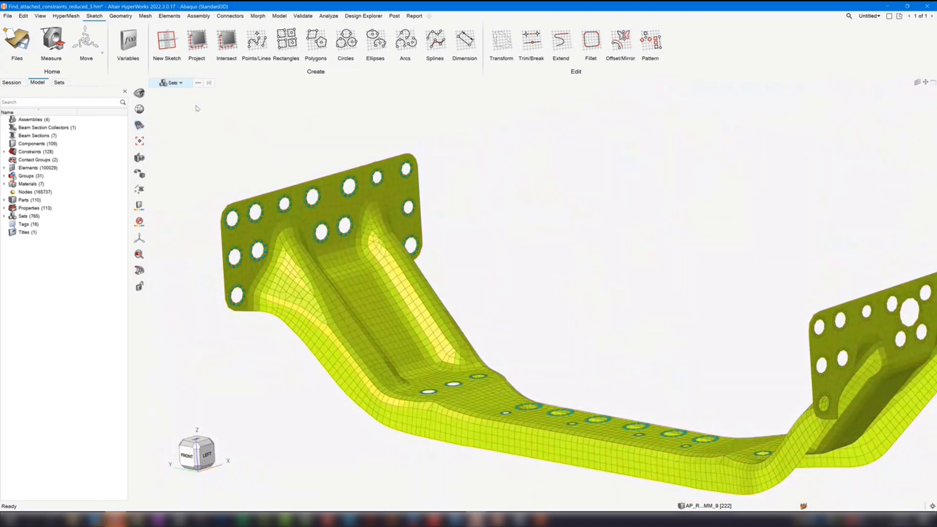
# - Set the selection type to Segments and select all segments on the yellow-green bracket
pyautogui.click(179, 85)
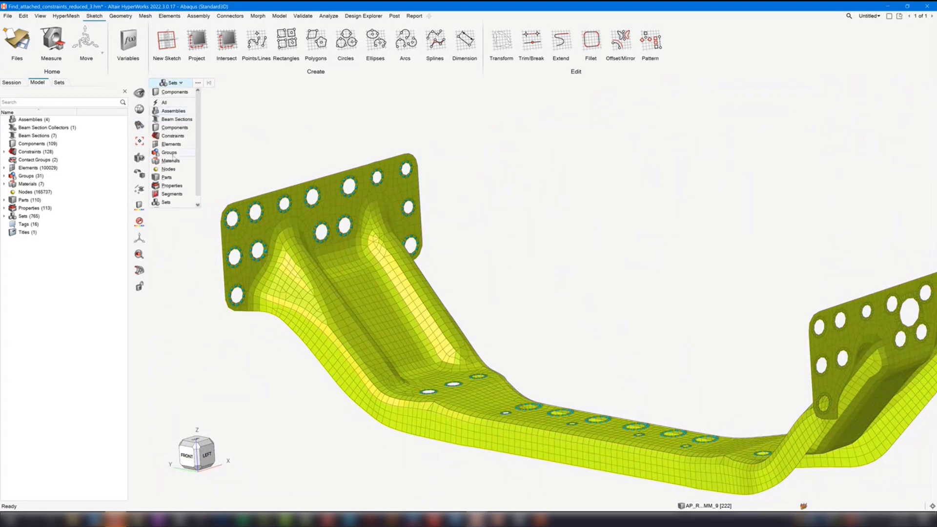
pyautogui.click(183, 194)
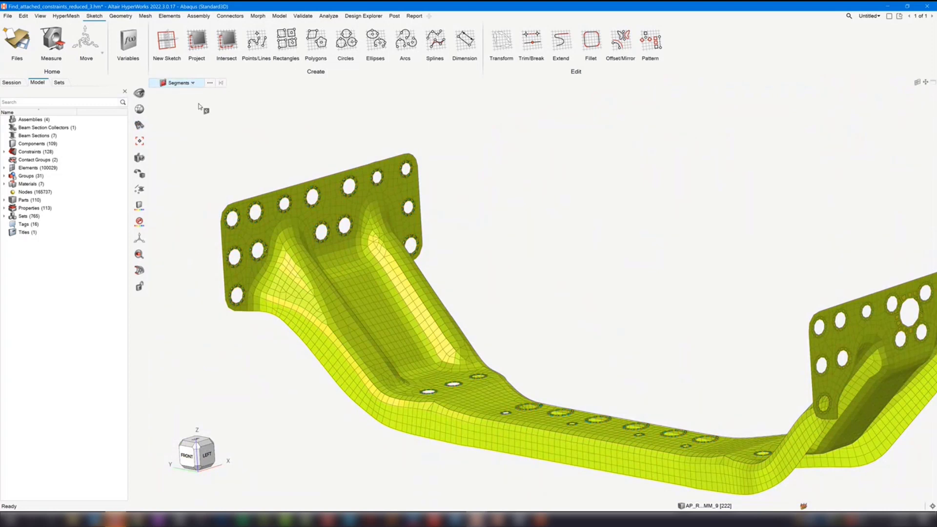
pyautogui.moveTo(317, 112); pyautogui.dragTo(315, 131, button='right')
pyautogui.scroll(-3, 315, 131)
pyautogui.moveTo(566, 277); pyautogui.dragTo(564, 288, button='right')
pyautogui.moveTo(650, 353); pyautogui.dragTo(569, 346, button='middle')
pyautogui.moveTo(252, 129); pyautogui.dragTo(795, 428)
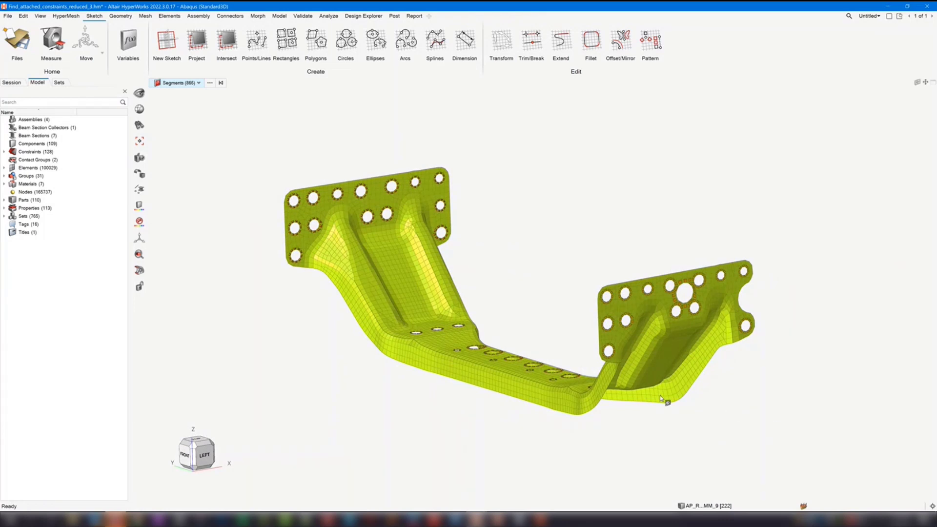
# - Isolate the selected segments and hide all elements, inspecting the segment rings at the bracket holes
pyautogui.press('i')
pyautogui.press('e')
pyautogui.press('h')
pyautogui.moveTo(548, 265)
pyautogui.mouseDown(button='middle')
pyautogui.moveTo(523, 270)
pyautogui.moveTo(539, 274)
pyautogui.mouseUp(button='middle')
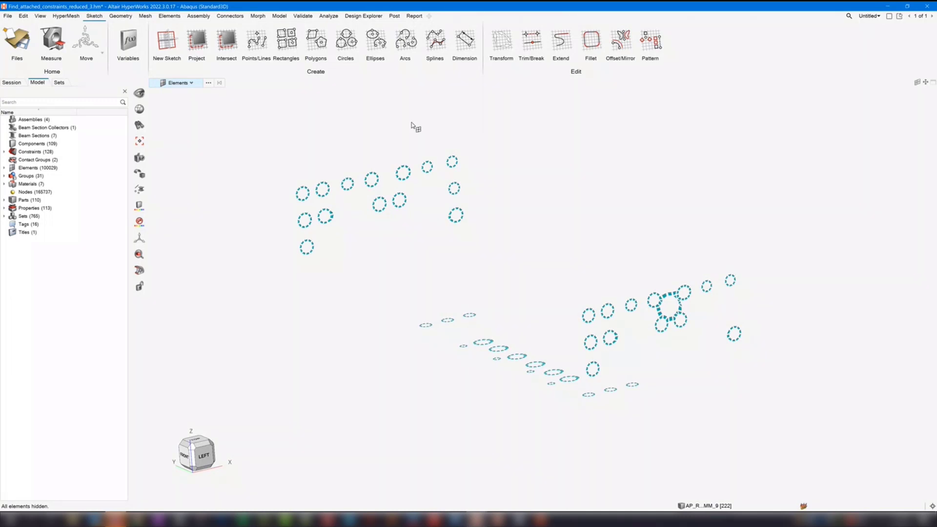
pyautogui.scroll(5, 356, 172)
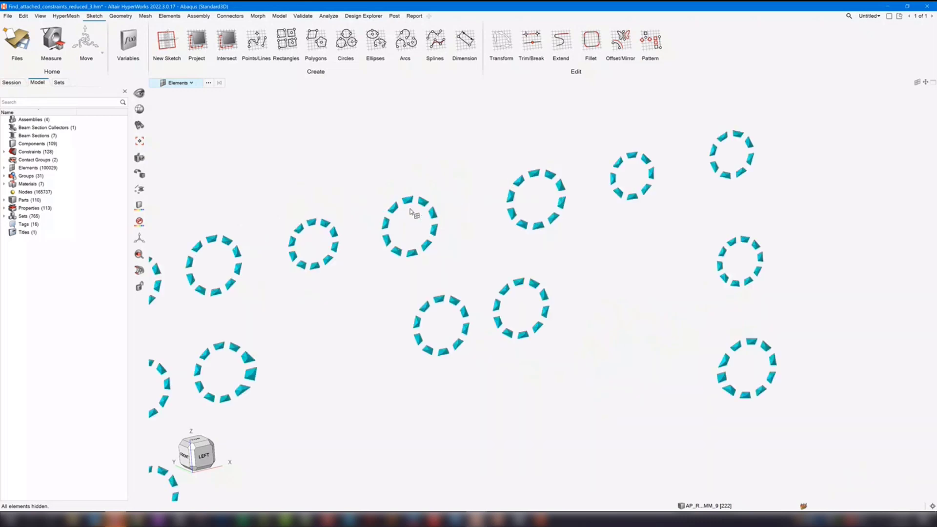
pyautogui.keyDown('ctrl'); pyautogui.moveTo(372, 212); pyautogui.dragTo(570, 297); pyautogui.keyUp('ctrl')
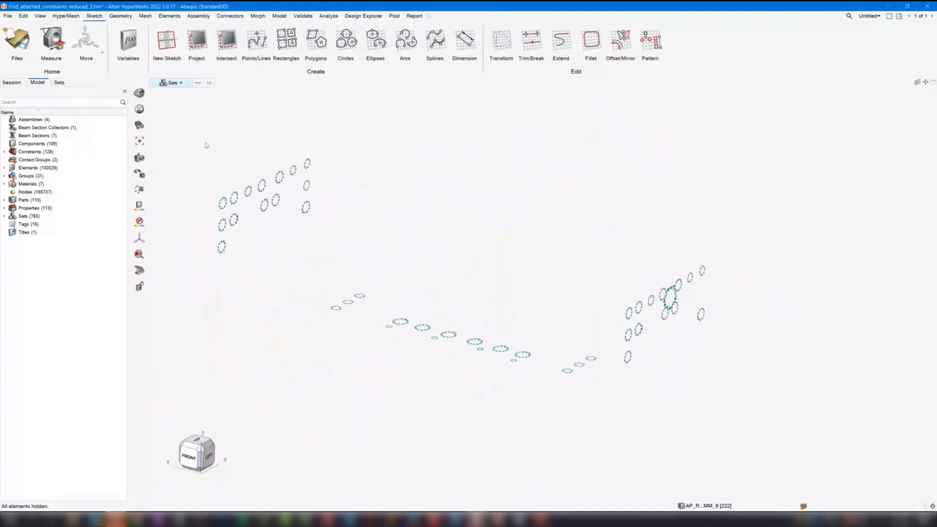
# - Select all the segments around the holes again and show the elements belonging to them
pyautogui.click(179, 84)
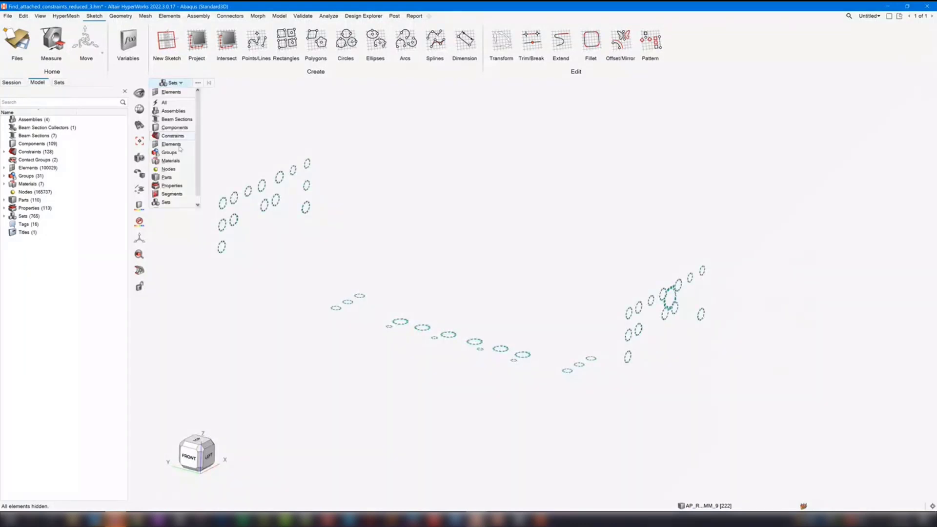
pyautogui.click(172, 194)
pyautogui.moveTo(187, 142); pyautogui.dragTo(766, 412)
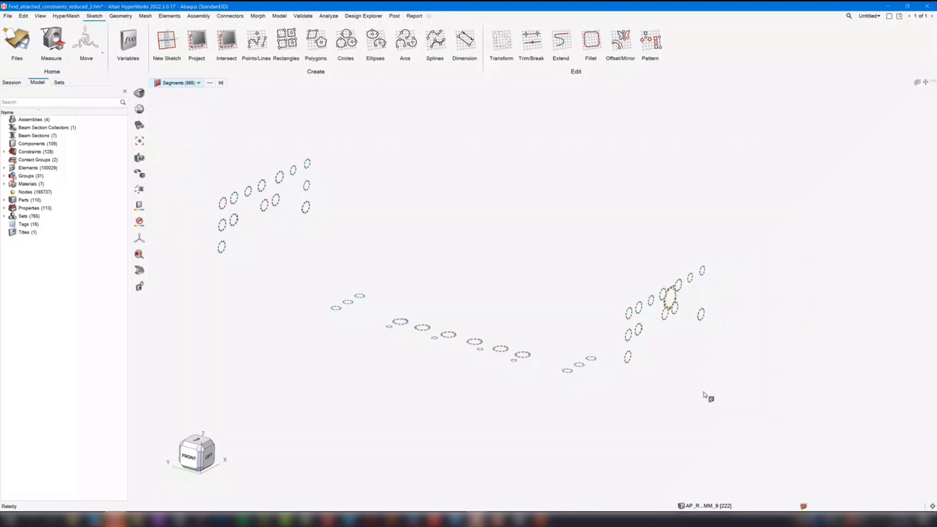
pyautogui.press('e')
pyautogui.press('i')
pyautogui.moveTo(308, 191); pyautogui.dragTo(379, 223, button='right')
pyautogui.scroll(5, 378, 223)
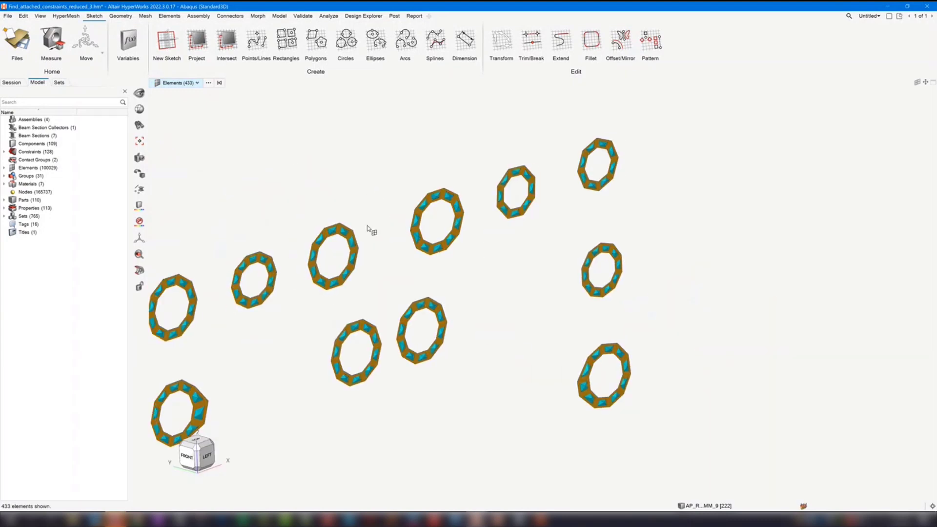
# - Extend the displayed ring elements to the adjacent elements around the holes and clear the selection
pyautogui.press('a')
pyautogui.moveTo(497, 327)
pyautogui.mouseDown(button='middle')
pyautogui.moveTo(474, 329)
pyautogui.moveTo(478, 323)
pyautogui.mouseUp(button='middle')
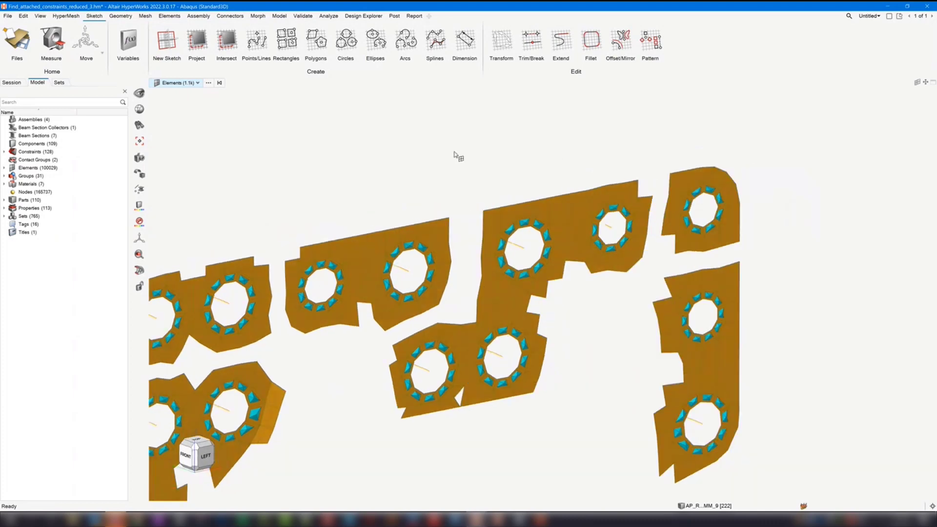
pyautogui.moveTo(408, 173); pyautogui.dragTo(437, 186, button='right')
pyautogui.scroll(-3, 437, 186)
pyautogui.click(437, 168)
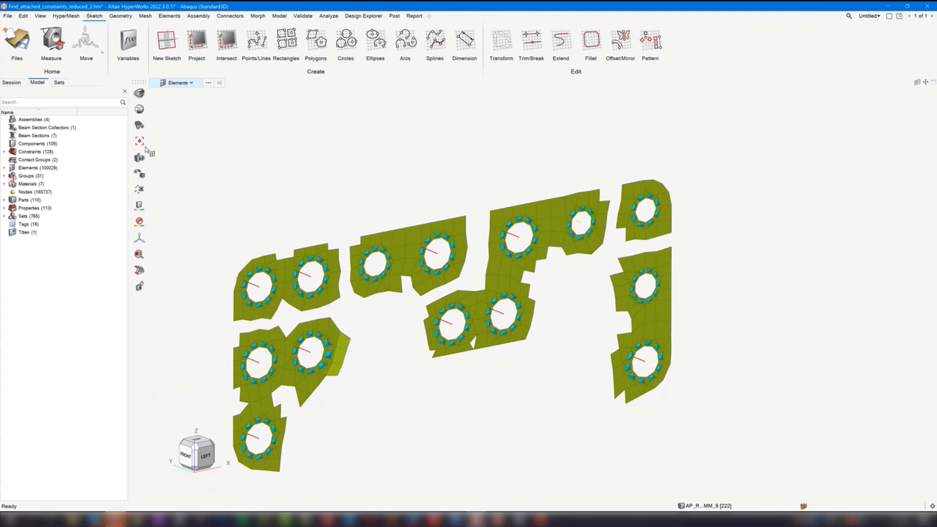
# - Review the entity types the Find tool can search for, and close the tool
pyautogui.click(140, 126)
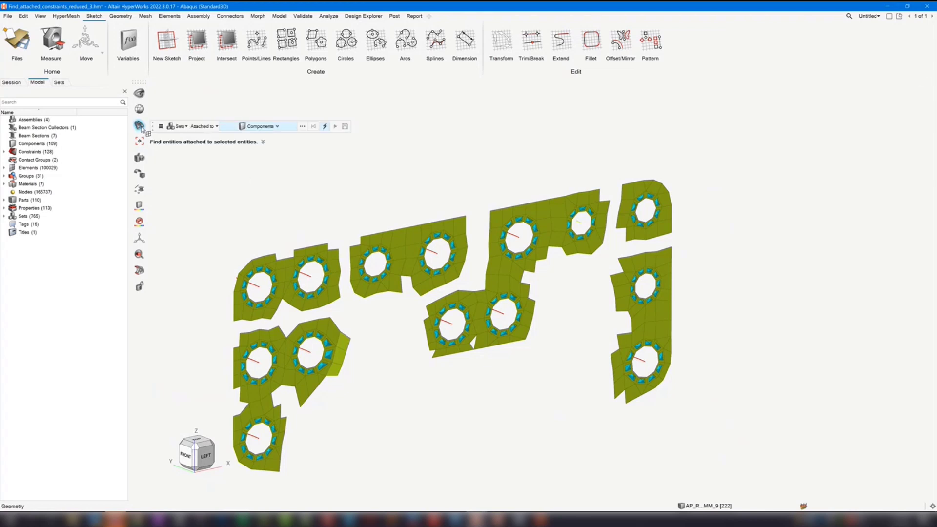
pyautogui.click(140, 127)
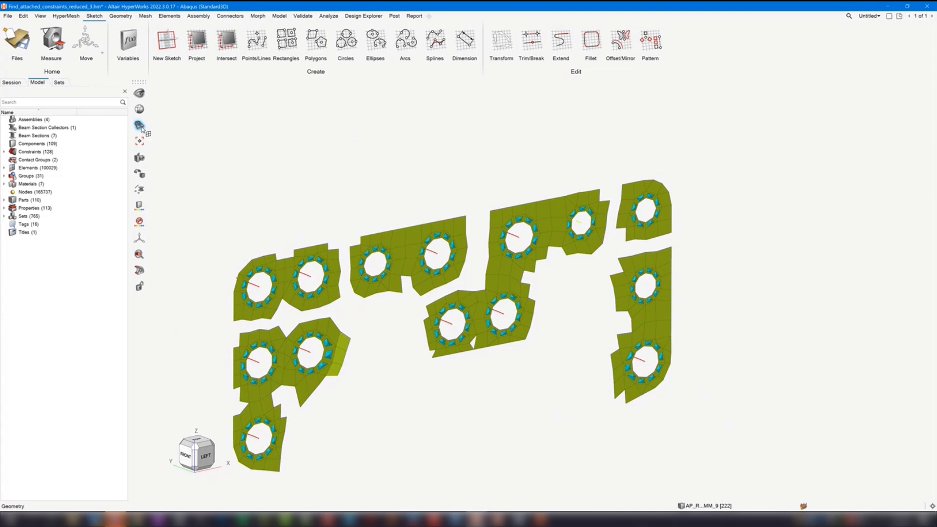
pyautogui.scroll(-2, 488, 164)
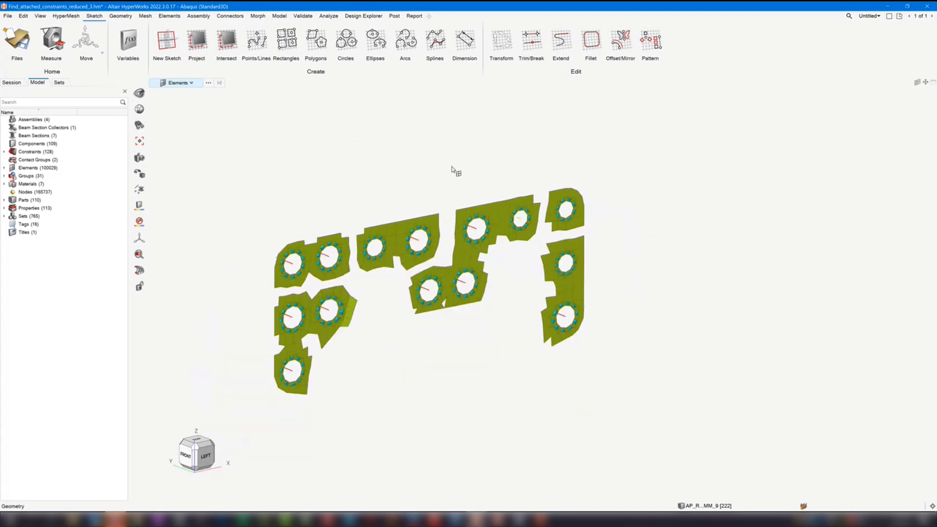
pyautogui.click(140, 126)
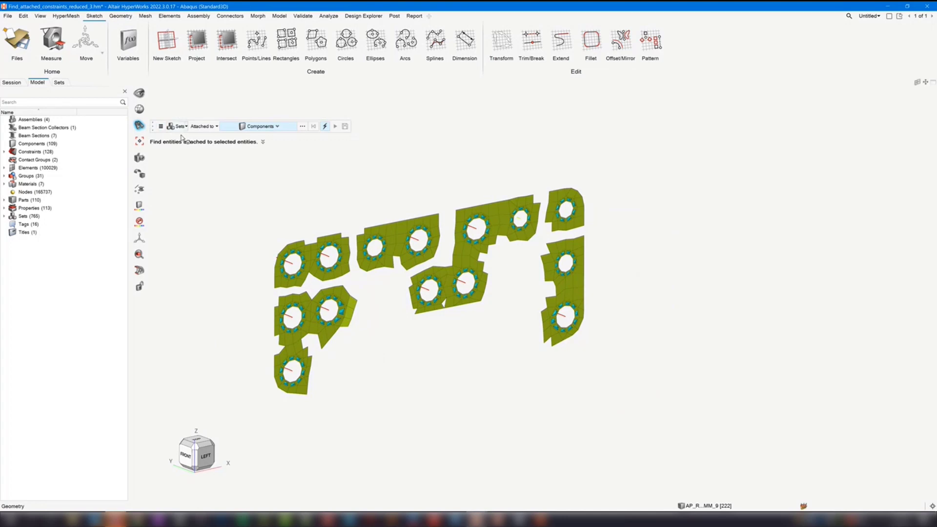
pyautogui.click(185, 127)
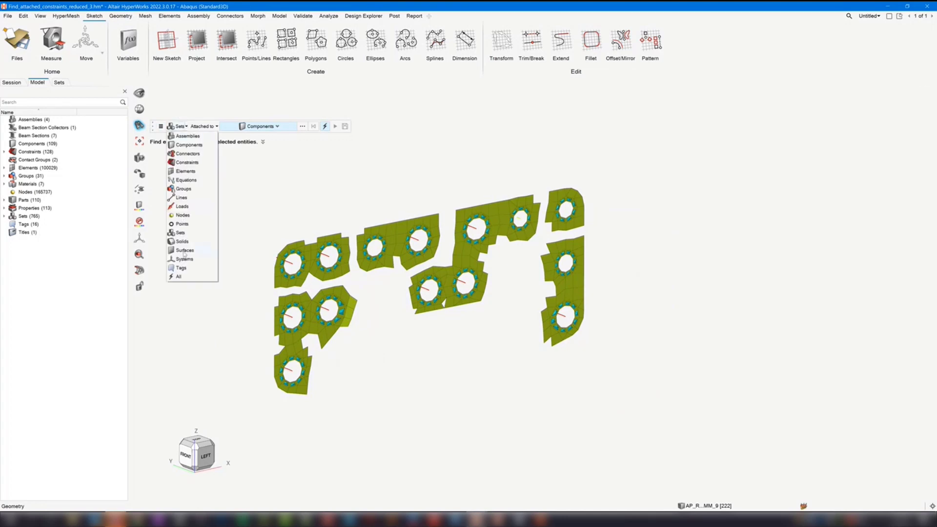
pyautogui.click(342, 201)
pyautogui.click(140, 126)
pyautogui.scroll(-3, 441, 196)
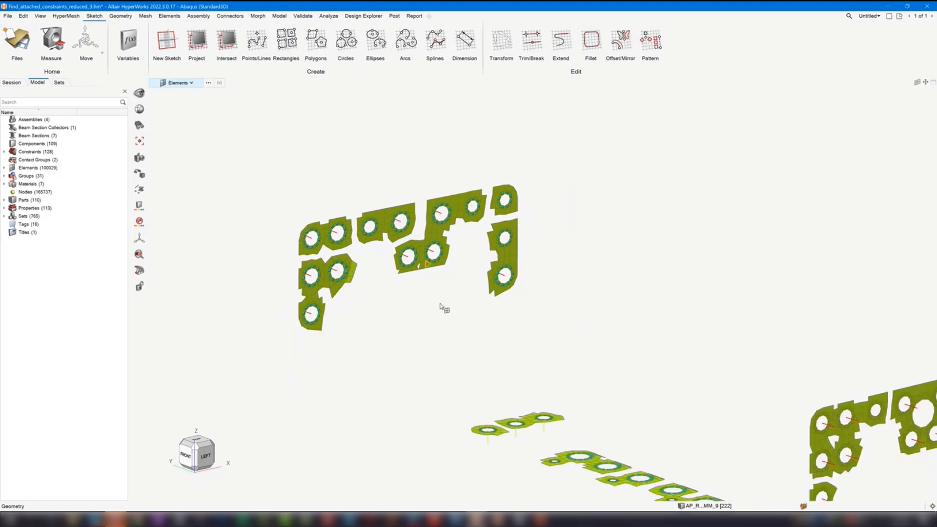
# - Switch to the F150_save_2.hm model and set the Find tool to look for elements attached to elements
pyautogui.moveTo(479, 522)
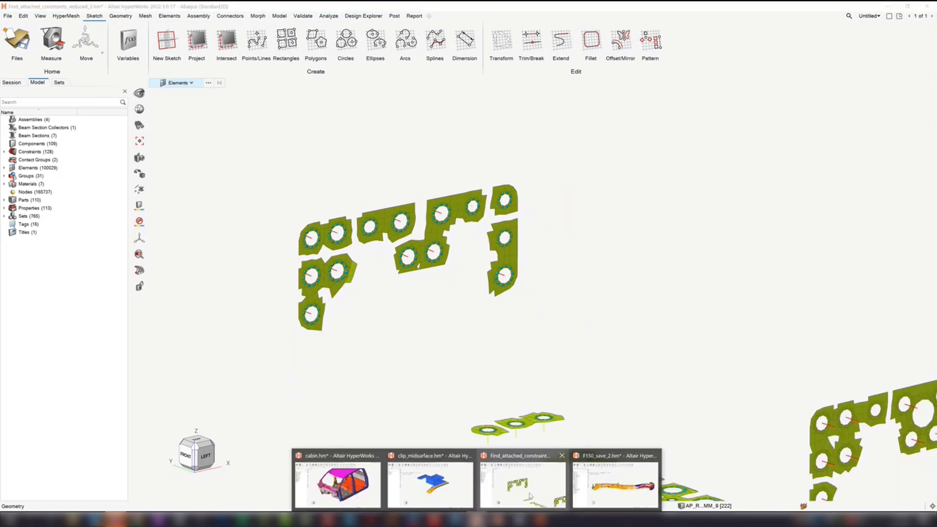
pyautogui.click(616, 489)
pyautogui.click(278, 200)
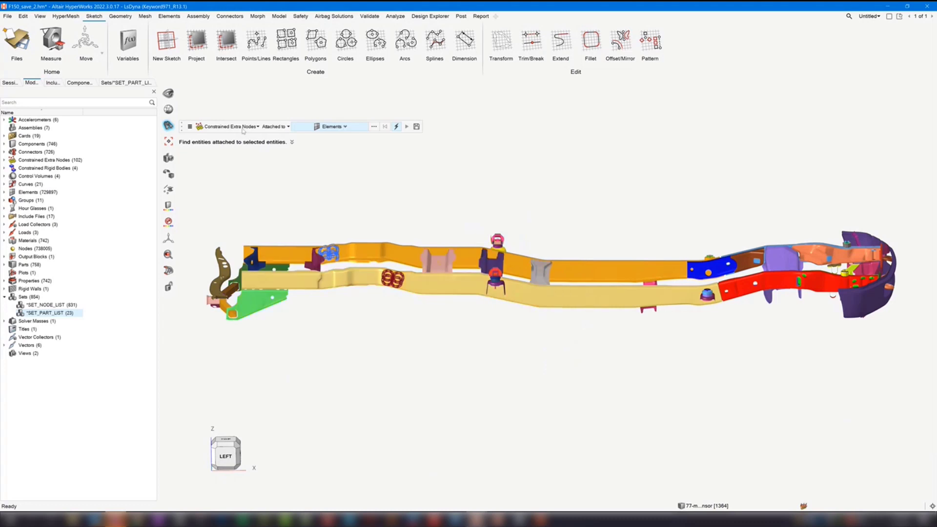
pyautogui.click(235, 127)
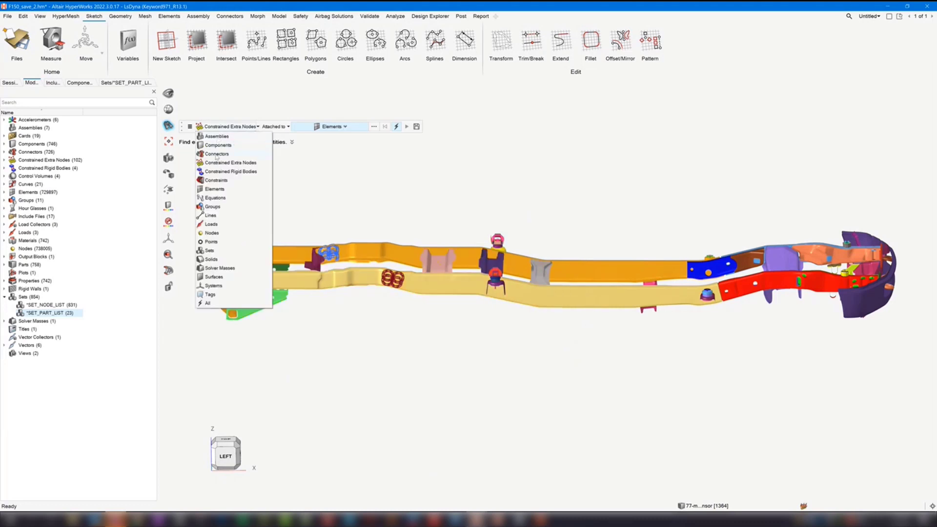
pyautogui.click(221, 190)
# - Review the Action choices in the Find options and close the options
pyautogui.click(190, 127)
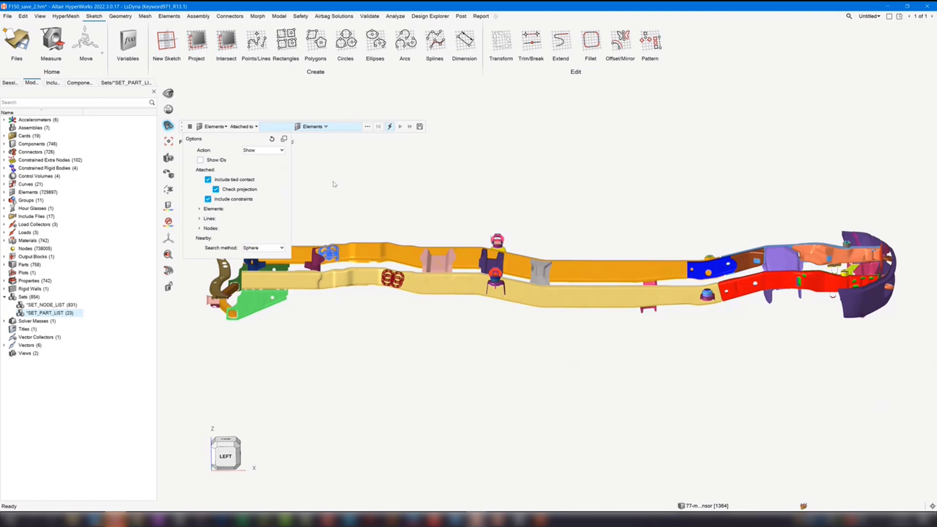
pyautogui.click(258, 152)
pyautogui.click(249, 157)
pyautogui.click(616, 179)
# - Turn on Show IDs and successively find the elements attached to one element on the purple cross member
pyautogui.moveTo(615, 180); pyautogui.dragTo(610, 184, button='right')
pyautogui.scroll(3, 553, 276)
pyautogui.rightClick(571, 274)
pyautogui.moveTo(476, 254); pyautogui.dragTo(533, 221, button='right')
pyautogui.moveTo(533, 222); pyautogui.dragTo(519, 249, button='middle')
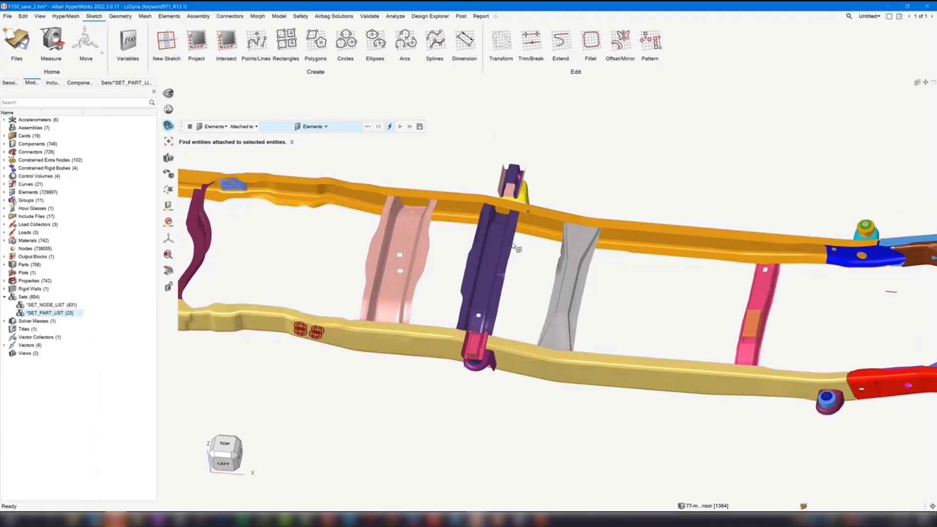
pyautogui.scroll(7, 487, 277)
pyautogui.click(486, 277)
pyautogui.click(263, 203)
pyautogui.click(190, 126)
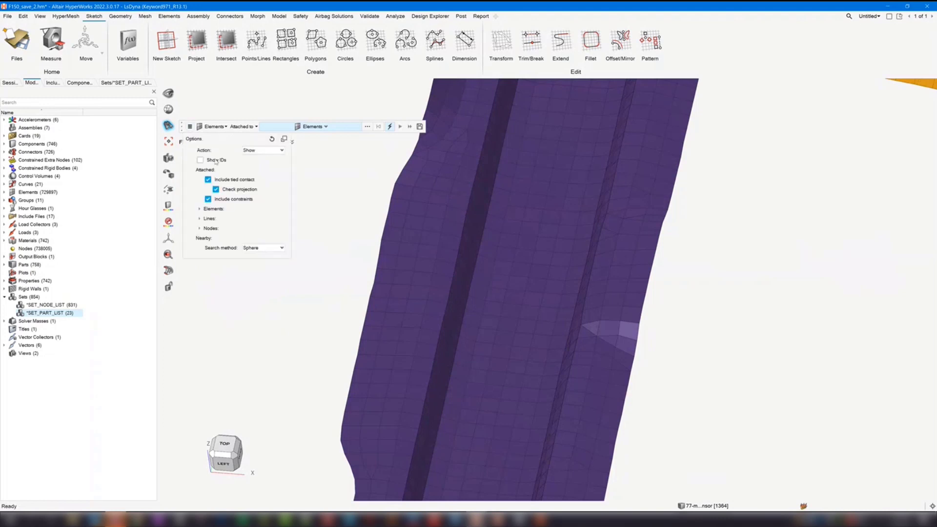
pyautogui.click(546, 281)
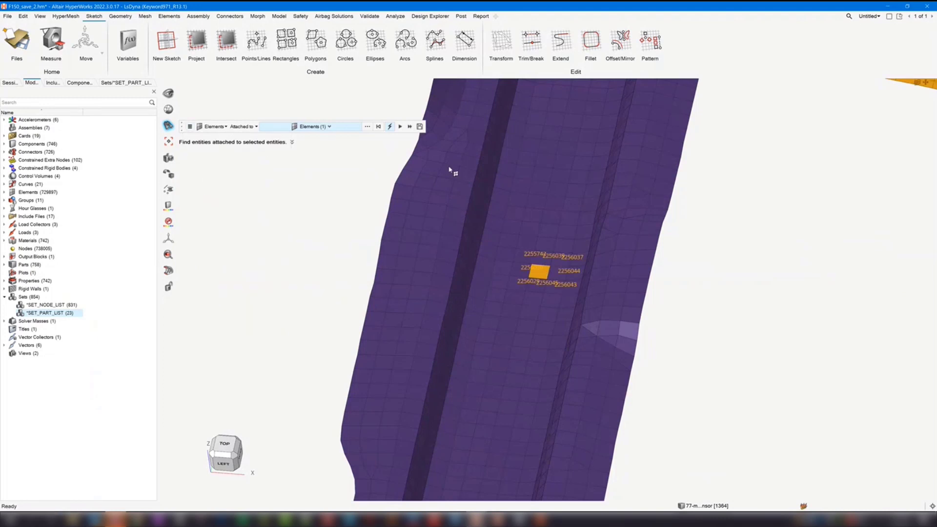
pyautogui.click(400, 127)
pyautogui.click(266, 199)
# - Turn off Show IDs in the Find options and close the options
pyautogui.click(189, 127)
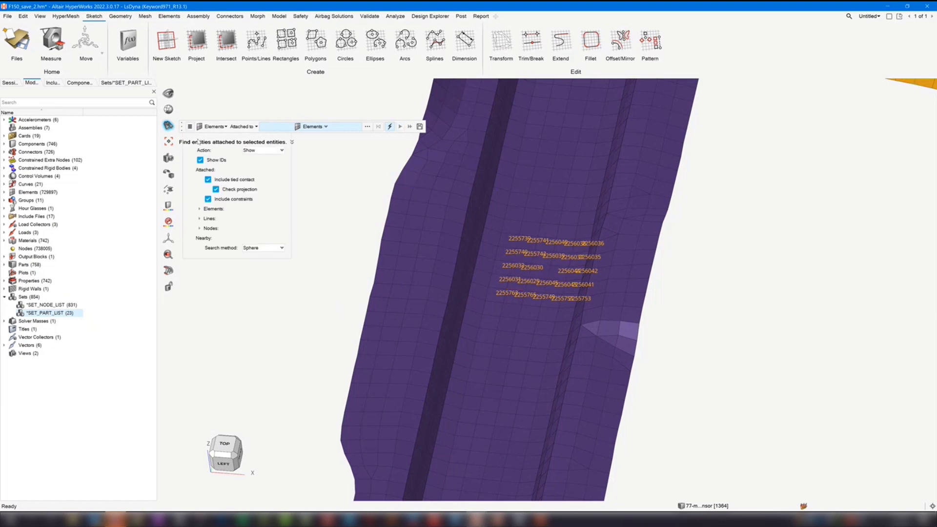
pyautogui.click(200, 160)
pyautogui.click(317, 177)
pyautogui.scroll(-2, 352, 238)
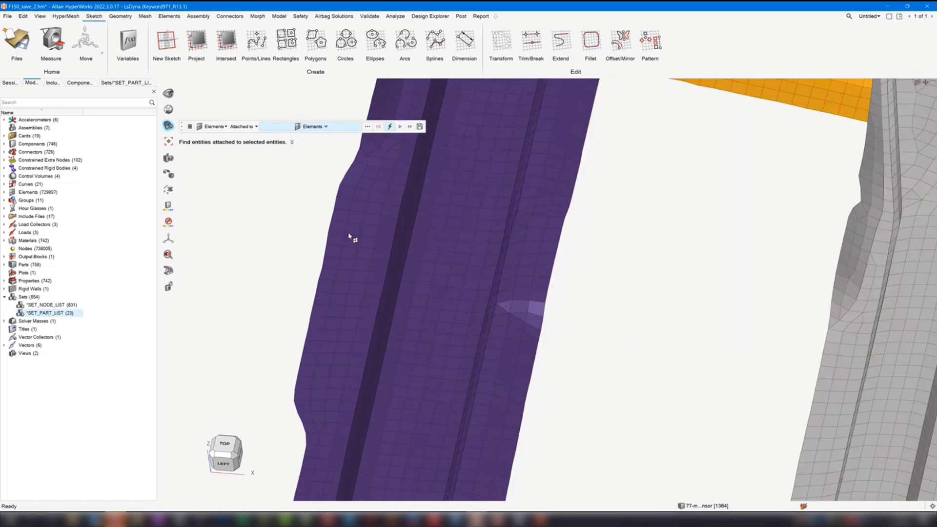
# - Examine the purple cross member and its mounts, and review the tied contact and constraints options of Find
pyautogui.scroll(-3, 297, 267)
pyautogui.moveTo(297, 268); pyautogui.dragTo(315, 247, button='middle')
pyautogui.moveTo(306, 233); pyautogui.dragTo(304, 233, button='middle')
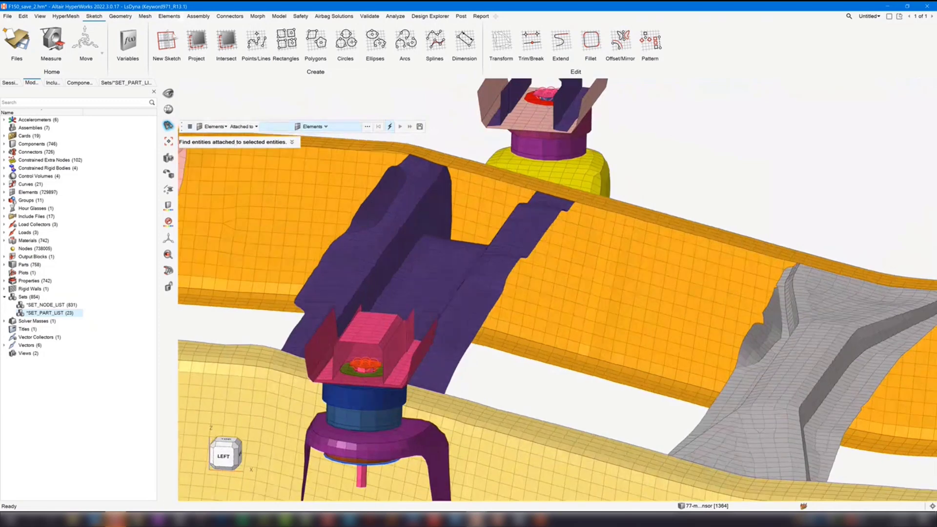
pyautogui.click(190, 127)
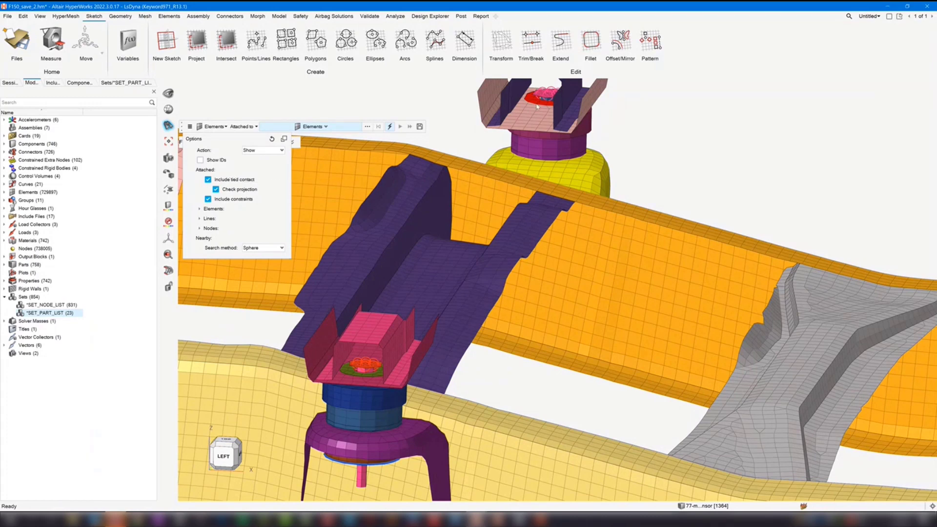
pyautogui.moveTo(450, 115); pyautogui.dragTo(464, 119, button='right')
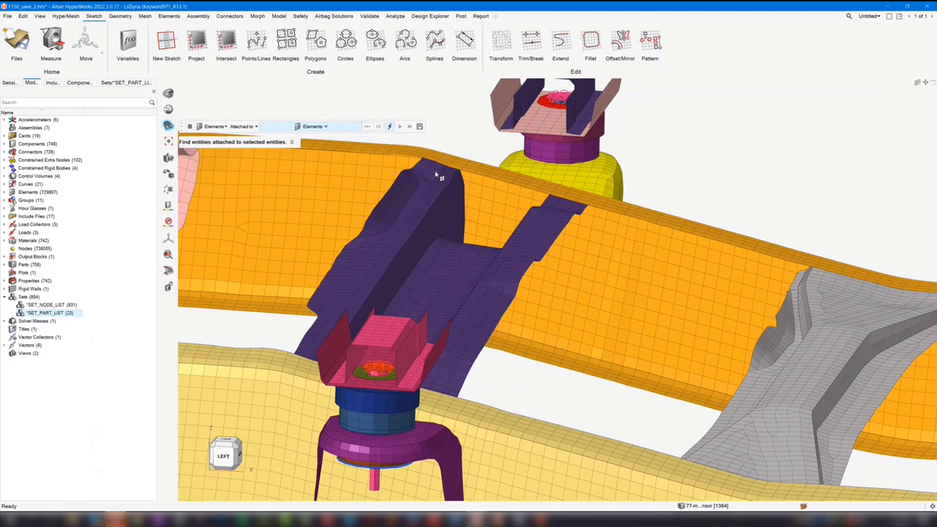
pyautogui.scroll(-3, 400, 198)
pyautogui.rightClick(149, 128)
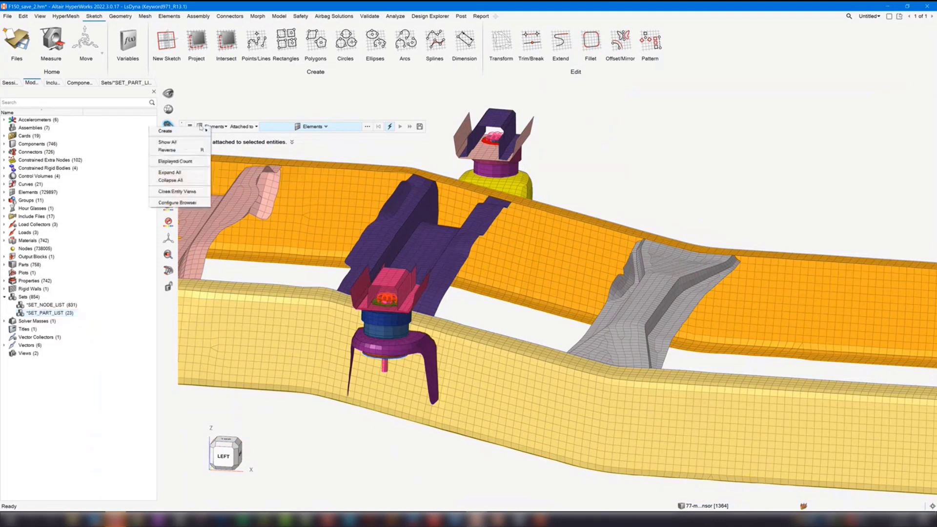
pyautogui.click(248, 108)
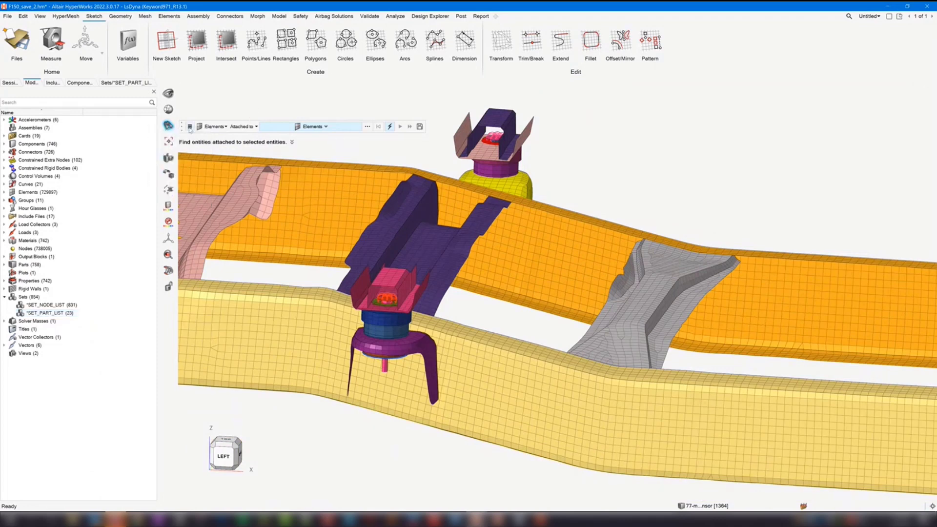
pyautogui.moveTo(232, 100); pyautogui.dragTo(248, 104, button='right')
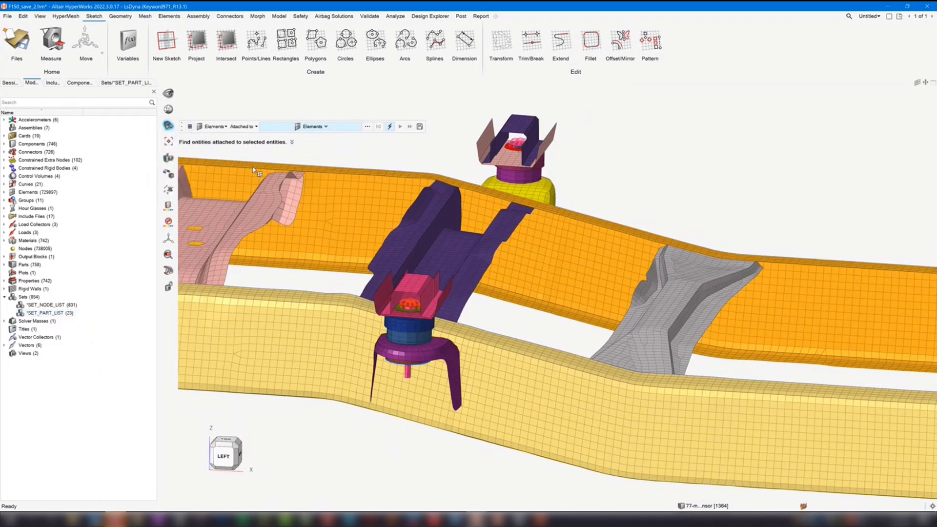
pyautogui.moveTo(436, 161); pyautogui.dragTo(456, 173, button='right')
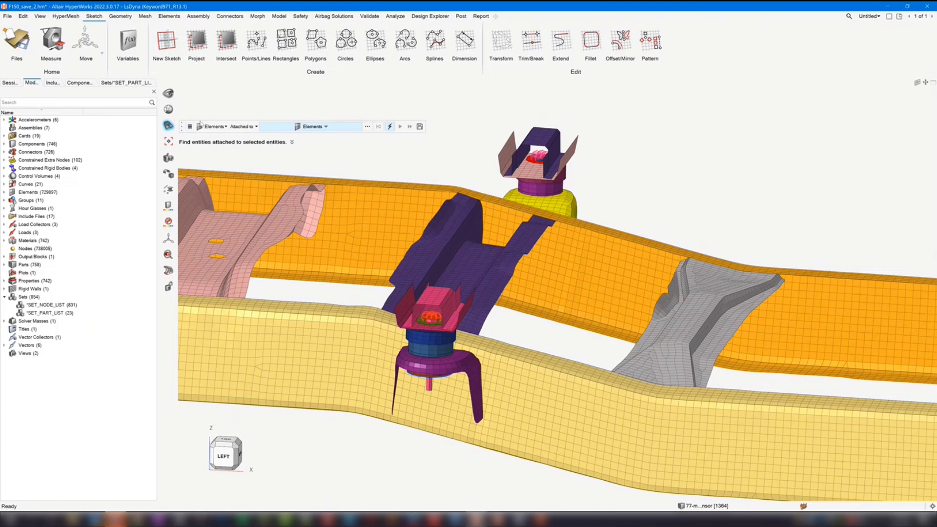
# - Look over the Find options and switch the Find relation from Attached to to Nearby
pyautogui.click(190, 128)
pyautogui.scroll(-5, 432, 166)
pyautogui.scroll(-3, 561, 176)
pyautogui.moveTo(586, 179)
pyautogui.mouseDown(button='middle')
pyautogui.moveTo(569, 184)
pyautogui.moveTo(582, 179)
pyautogui.mouseUp(button='middle')
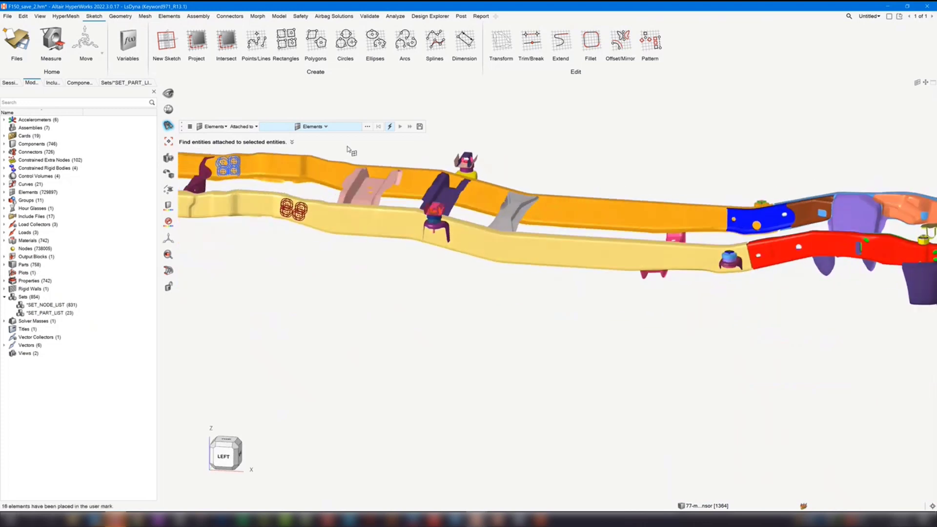
pyautogui.click(190, 128)
pyautogui.click(255, 127)
pyautogui.click(253, 145)
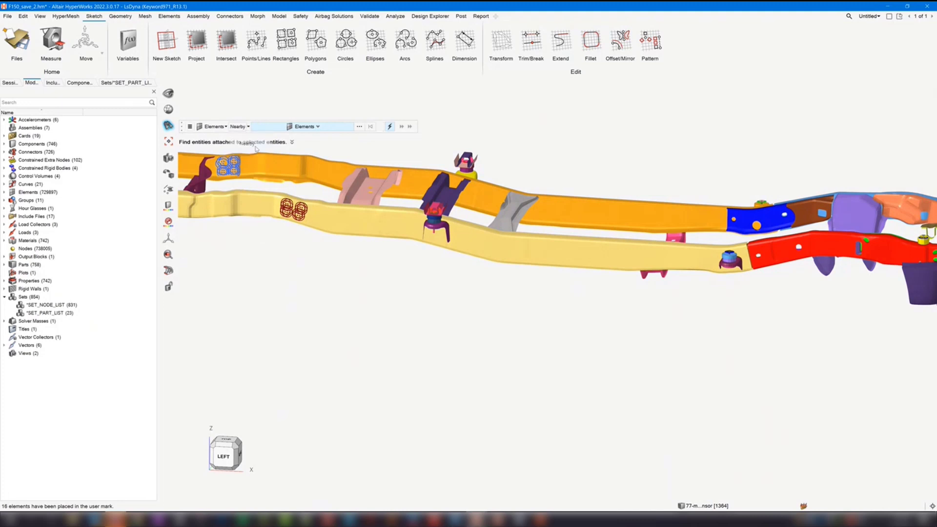
pyautogui.scroll(-3, 342, 293)
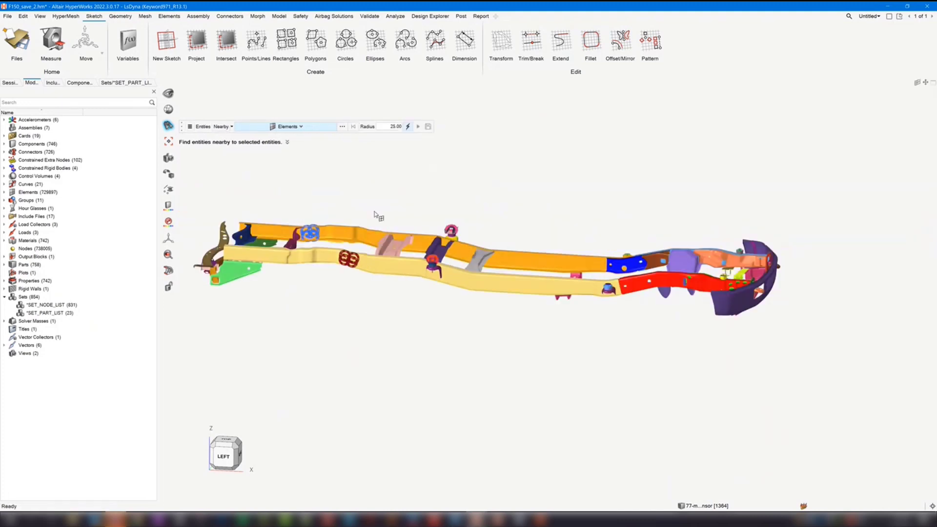
pyautogui.moveTo(374, 212); pyautogui.dragTo(401, 211, button='right')
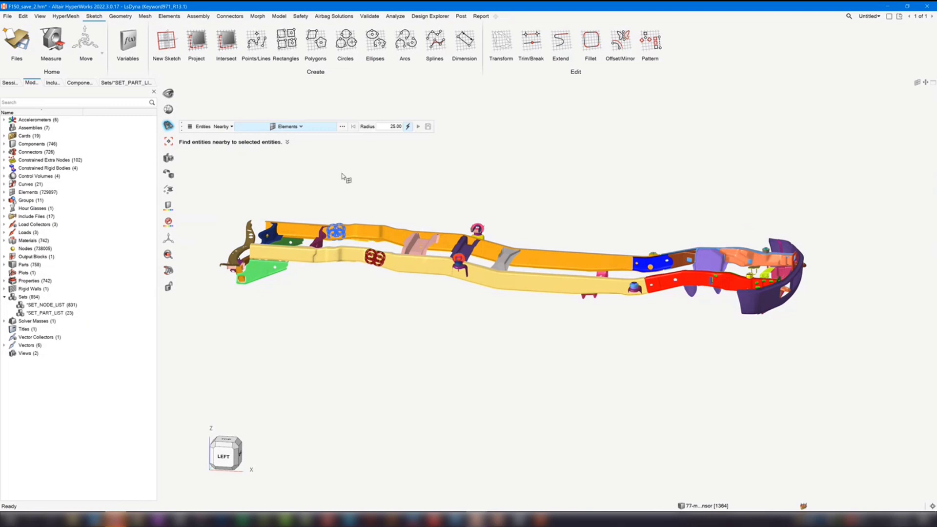
# - Isolate the frame.k include and set the nearby search radius to 15
pyautogui.click(53, 81)
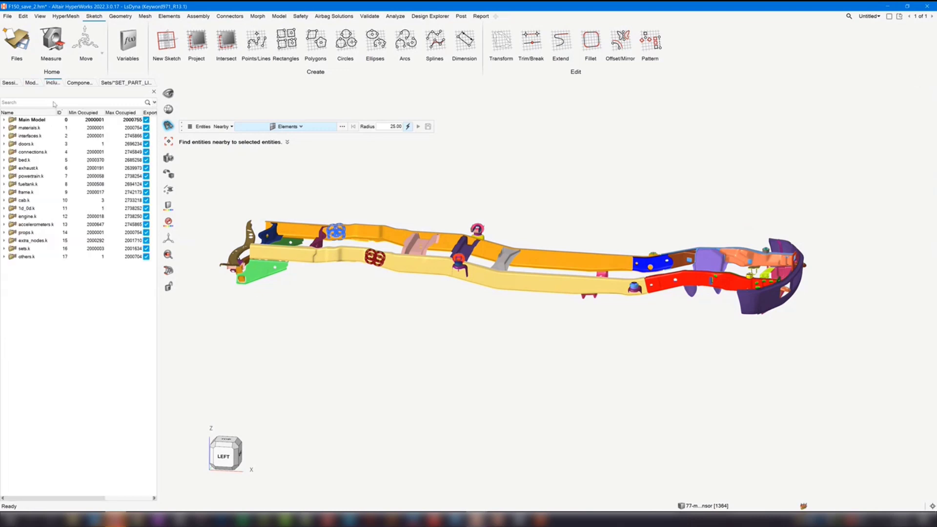
pyautogui.rightClick(27, 193)
pyautogui.click(49, 241)
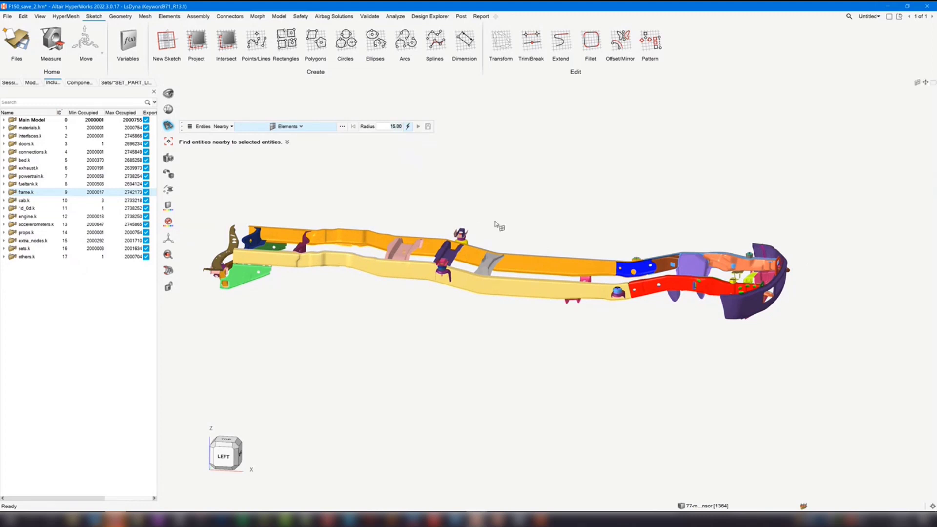
pyautogui.scroll(-2, 461, 299)
pyautogui.moveTo(451, 311); pyautogui.dragTo(447, 347, button='middle')
# - Restrict the entity types to find to Connectors, Constraint Extra Nodes and Elements
pyautogui.click(198, 127)
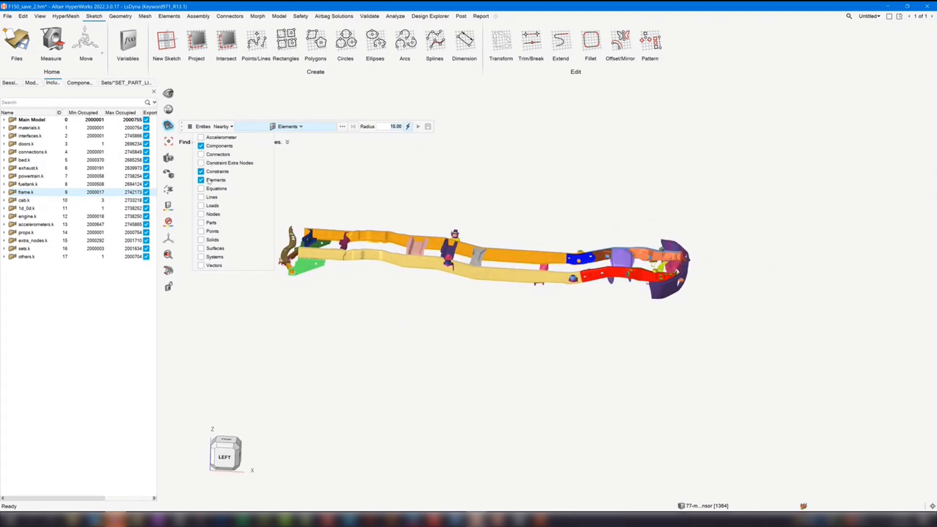
pyautogui.click(212, 165)
pyautogui.click(218, 146)
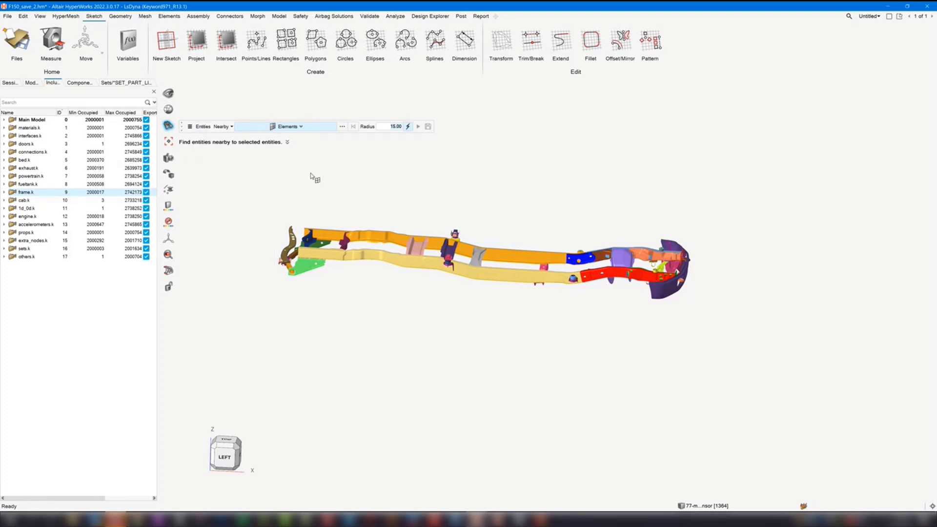
# - Try finding the entities within radius 15 of the elements in the frame's rear-middle section, and undo that find
pyautogui.scroll(-2, 403, 198)
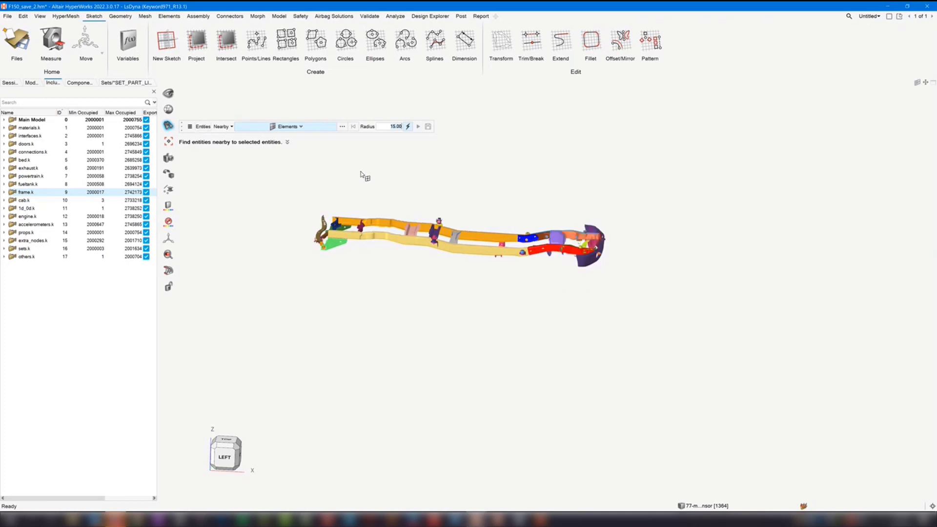
pyautogui.moveTo(349, 172); pyautogui.dragTo(468, 305)
pyautogui.scroll(3, 410, 236)
pyautogui.scroll(3, 420, 217)
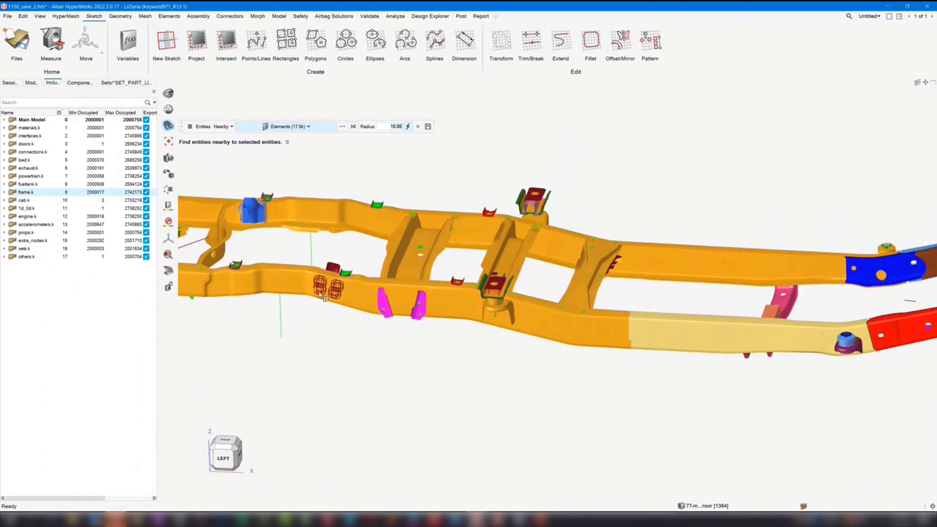
pyautogui.click(202, 127)
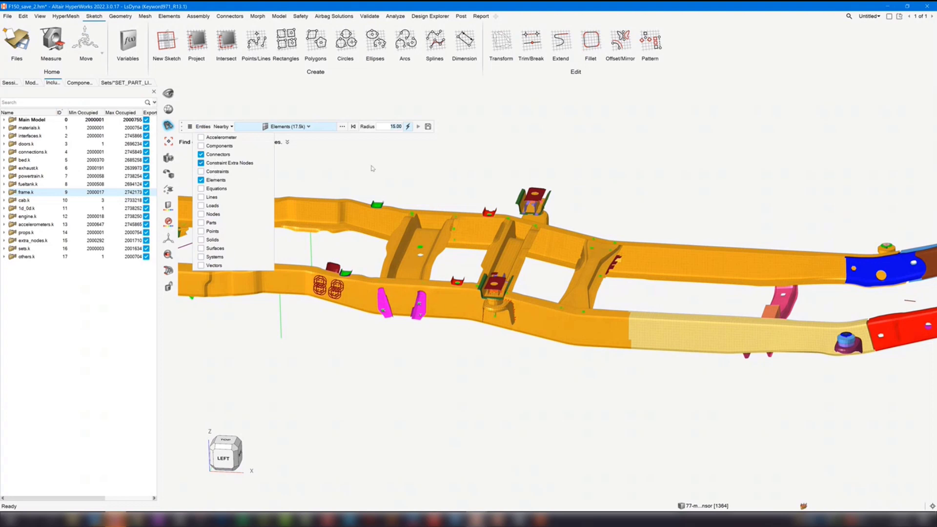
pyautogui.click(372, 168)
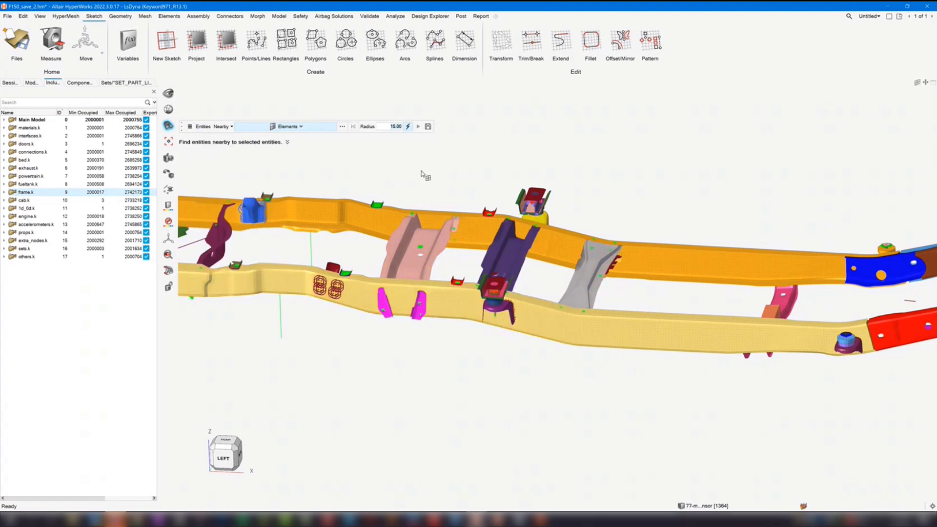
pyautogui.hotkey('ctrl', 'z')
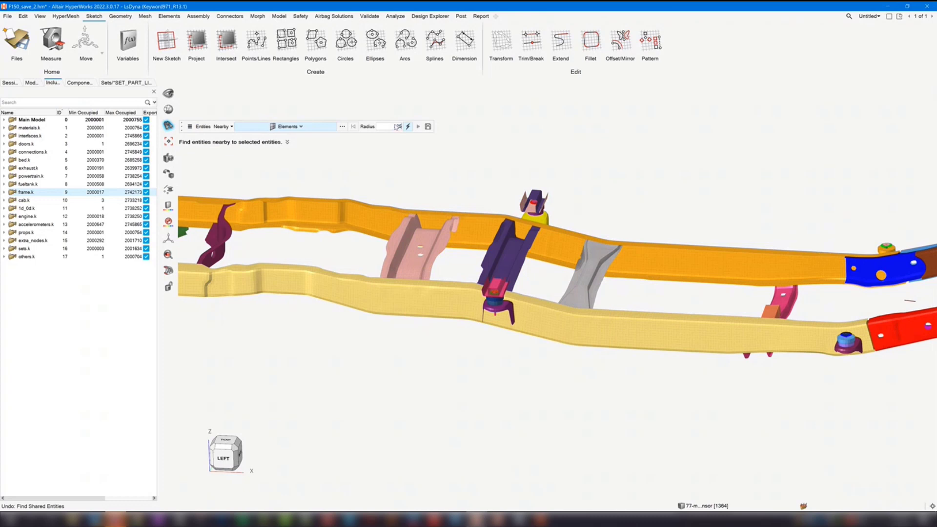
# - Find the entities within radius 25 of the elements in the frame's rear-middle section, and clear the selection
pyautogui.scroll(-5, 393, 224)
pyautogui.moveTo(348, 187); pyautogui.dragTo(454, 309)
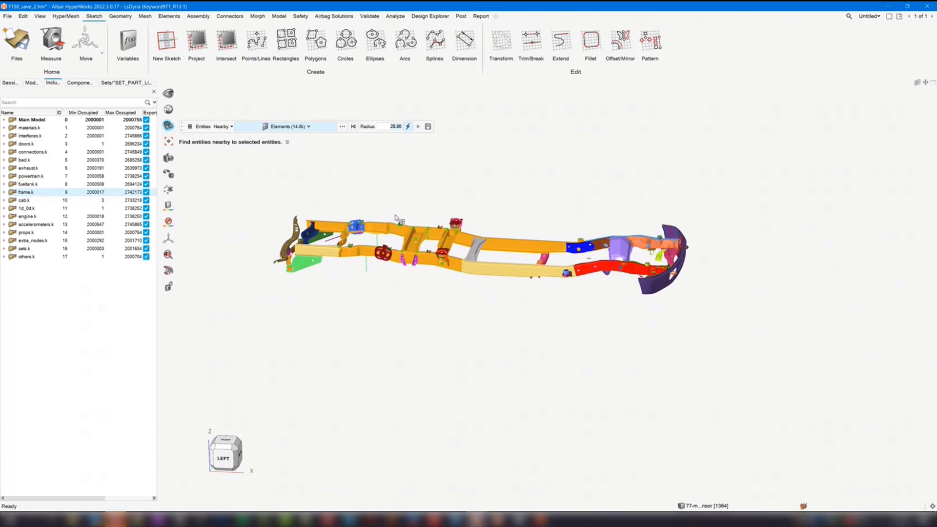
pyautogui.scroll(10, 397, 220)
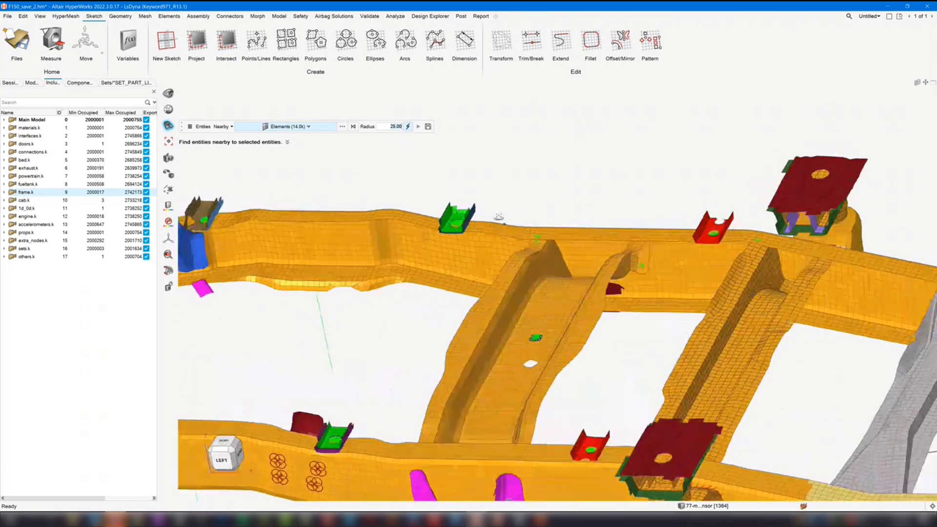
pyautogui.moveTo(499, 217); pyautogui.dragTo(523, 211, button='middle')
pyautogui.click(530, 184)
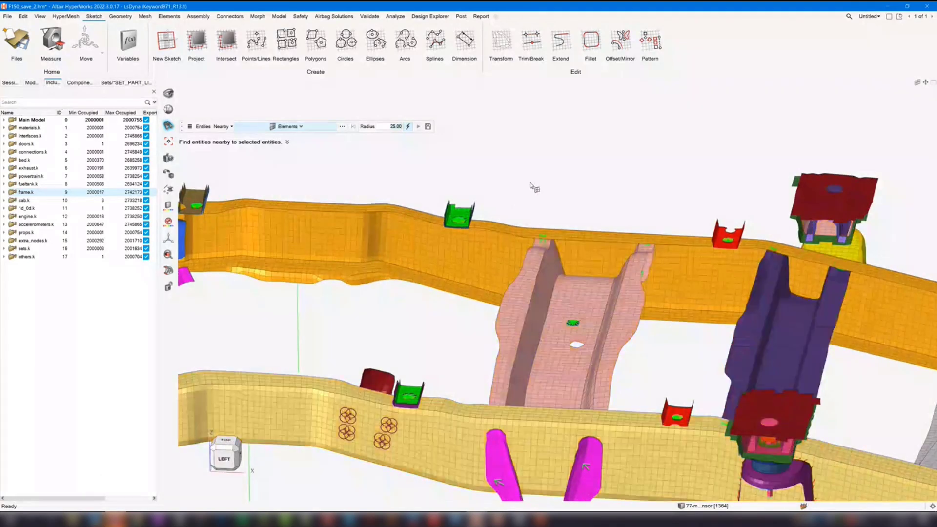
pyautogui.moveTo(531, 184); pyautogui.dragTo(465, 171, button='right')
pyautogui.scroll(-8, 463, 170)
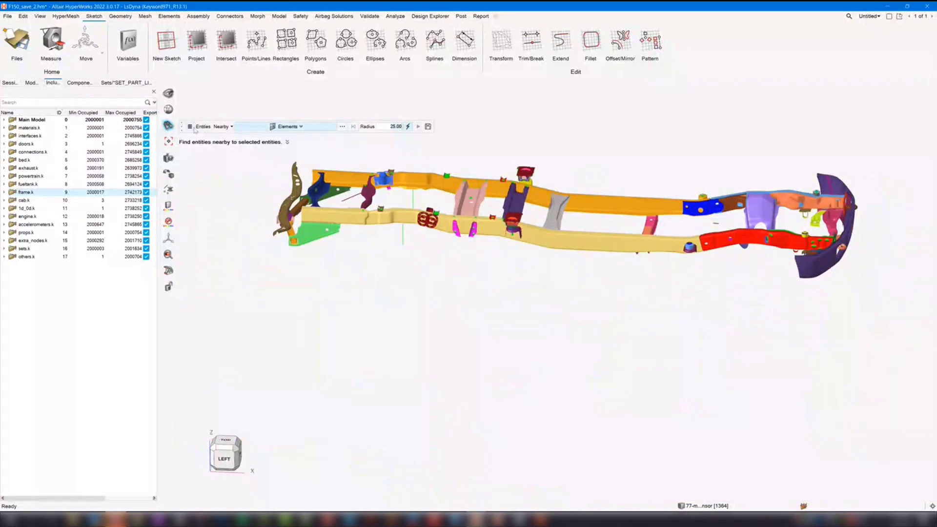
# - Change the Find action from Show to Isolate and close the options
pyautogui.click(192, 127)
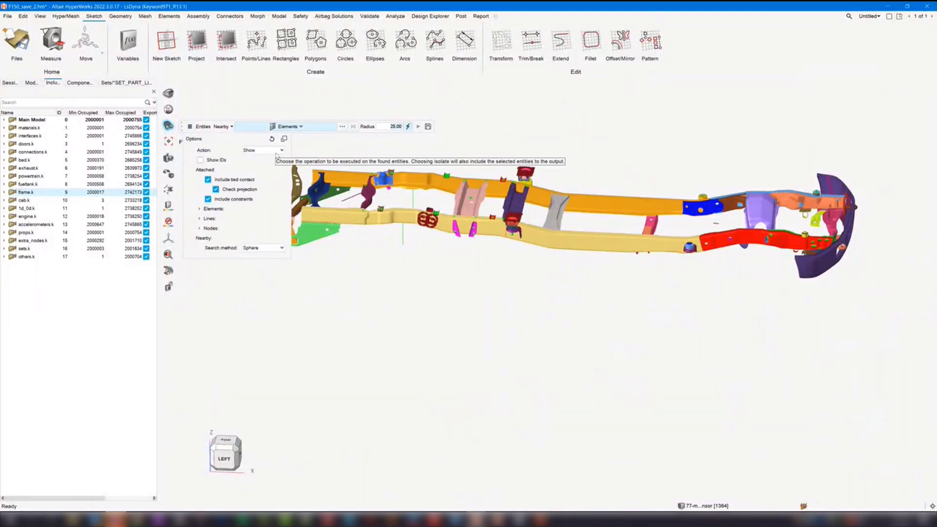
pyautogui.click(274, 153)
pyautogui.click(259, 159)
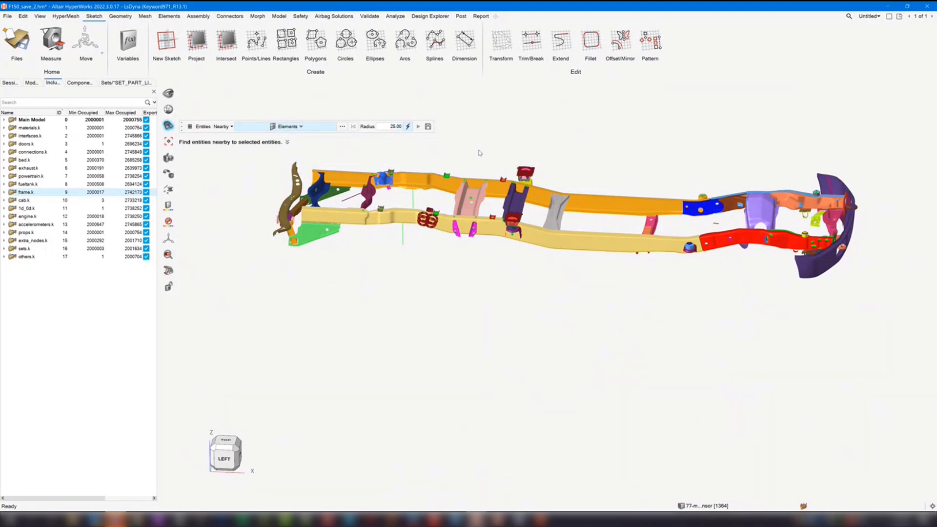
pyautogui.moveTo(474, 171); pyautogui.dragTo(467, 184, button='right')
pyautogui.scroll(-3, 466, 184)
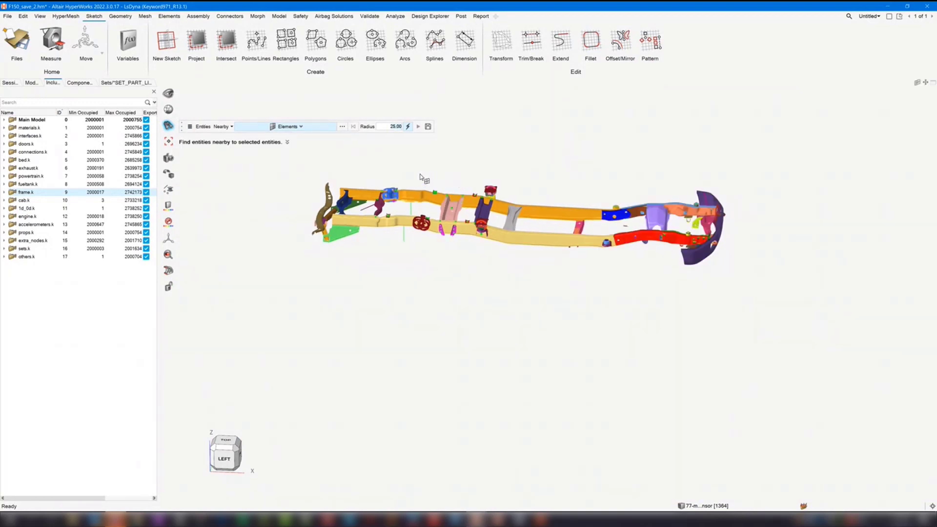
# - Isolate the frame.k include so that only the frame parts are displayed
pyautogui.rightClick(53, 192)
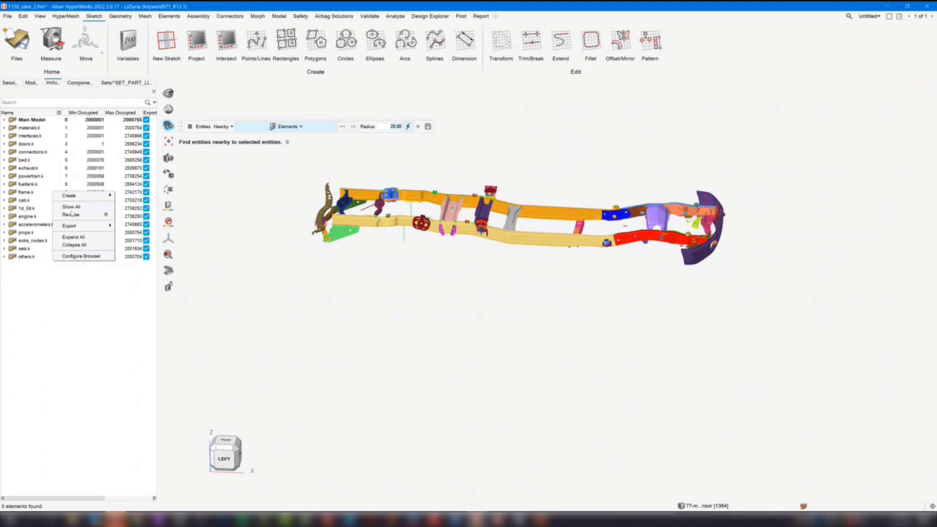
pyautogui.click(21, 192)
pyautogui.rightClick(21, 192)
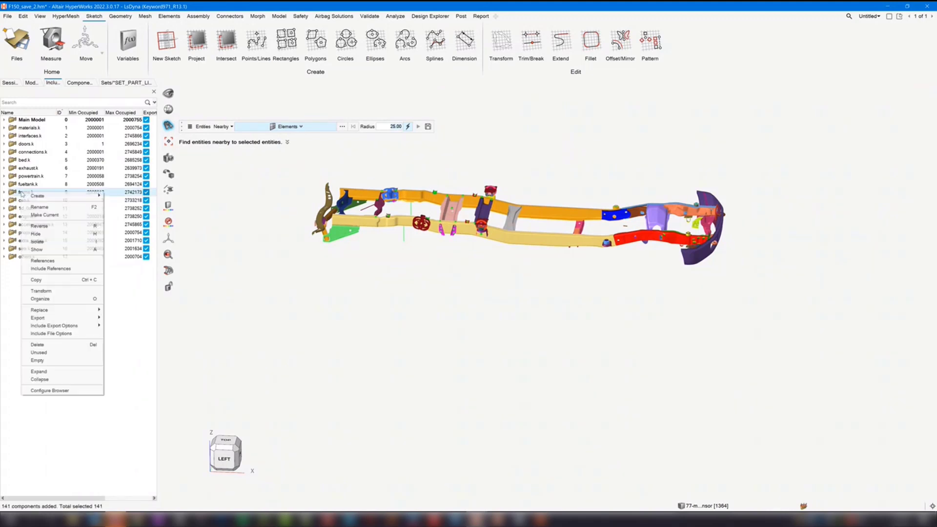
pyautogui.click(39, 242)
# - Find and isolate the entities within radius 25 of the elements around the frame's rear-middle cross members
pyautogui.moveTo(379, 163); pyautogui.dragTo(524, 291)
pyautogui.moveTo(506, 289); pyautogui.dragTo(498, 212, button='middle')
pyautogui.scroll(6, 481, 214)
pyautogui.middleClick(441, 157)
pyautogui.click(190, 127)
pyautogui.click(512, 156)
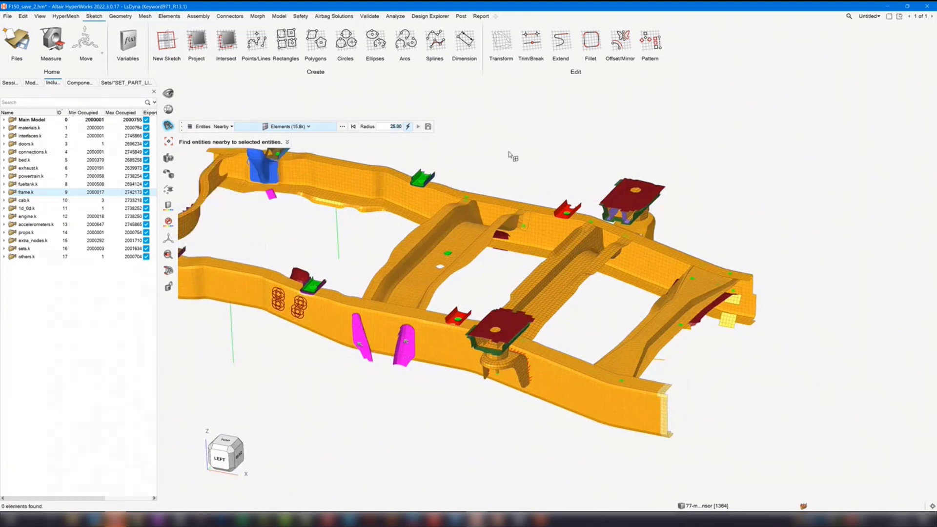
# - Leave Find, show all connectors and hide all components
pyautogui.press('Escape')
pyautogui.press('c')
pyautogui.press('a')
pyautogui.scroll(-5, 466, 150)
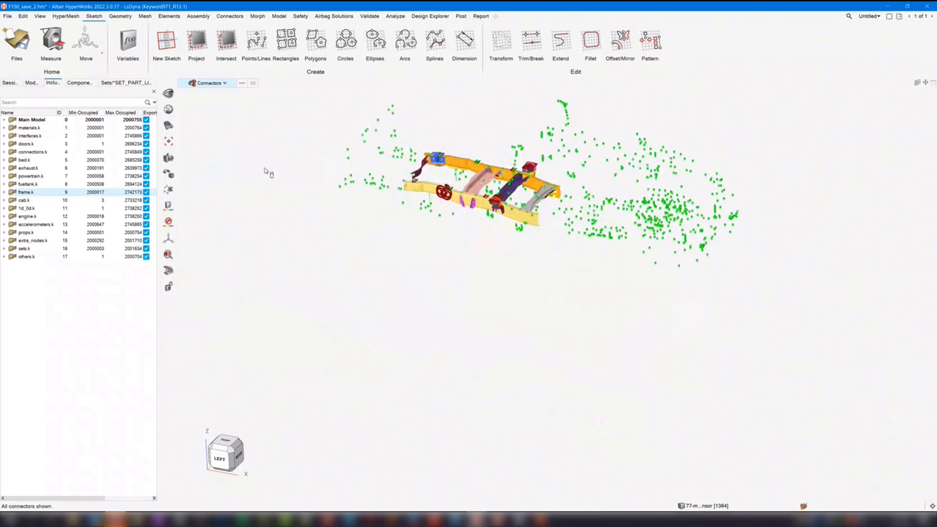
pyautogui.press('c')
pyautogui.press('n')
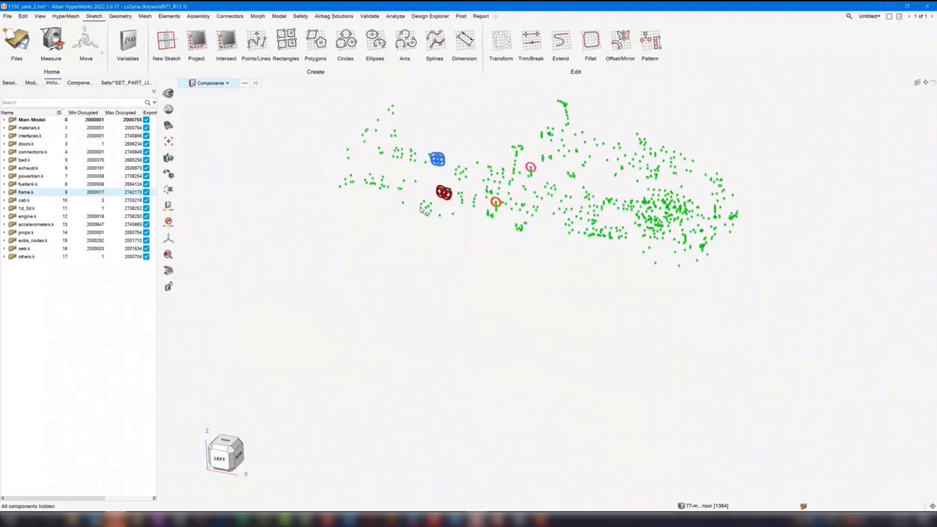
pyautogui.scroll(4, 397, 213)
pyautogui.moveTo(401, 231); pyautogui.dragTo(407, 230, button='middle')
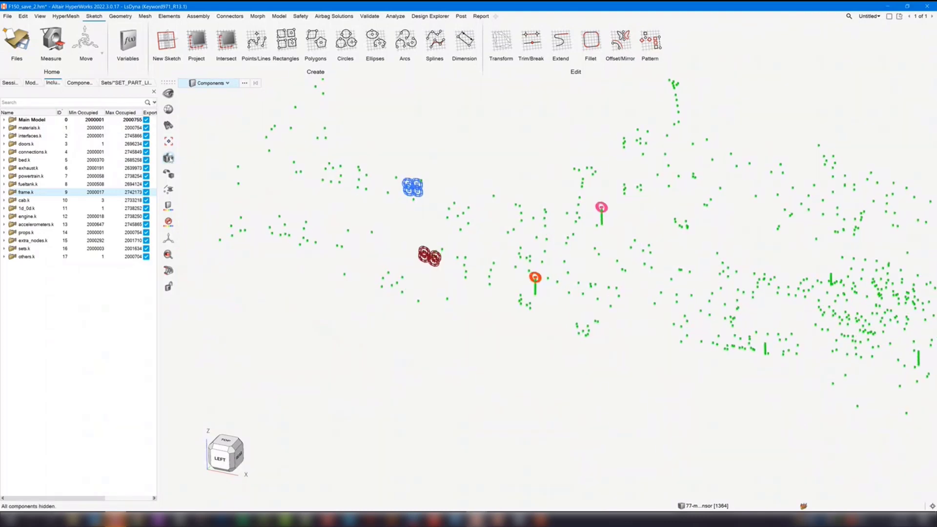
# - Restart Find with Connectors as the selected entity type and Components as the only entity type to find
pyautogui.click(169, 127)
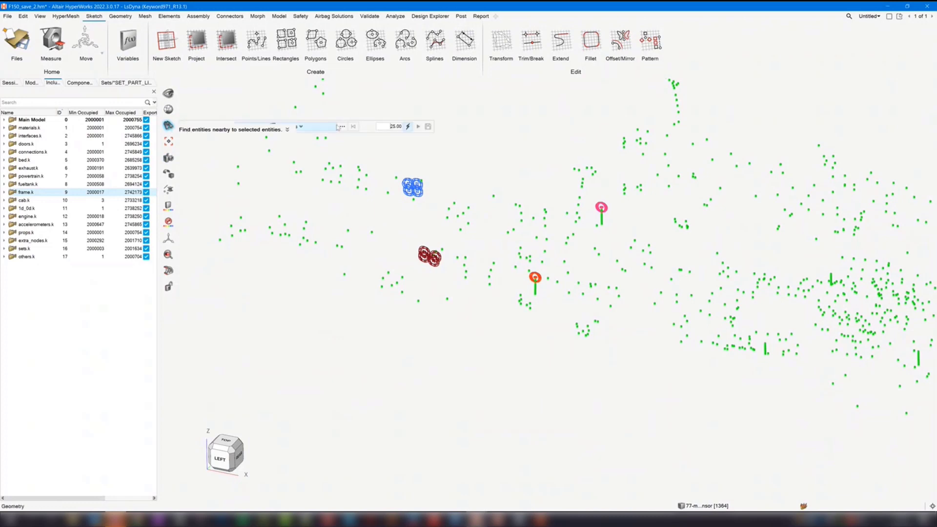
pyautogui.click(302, 126)
pyautogui.click(267, 144)
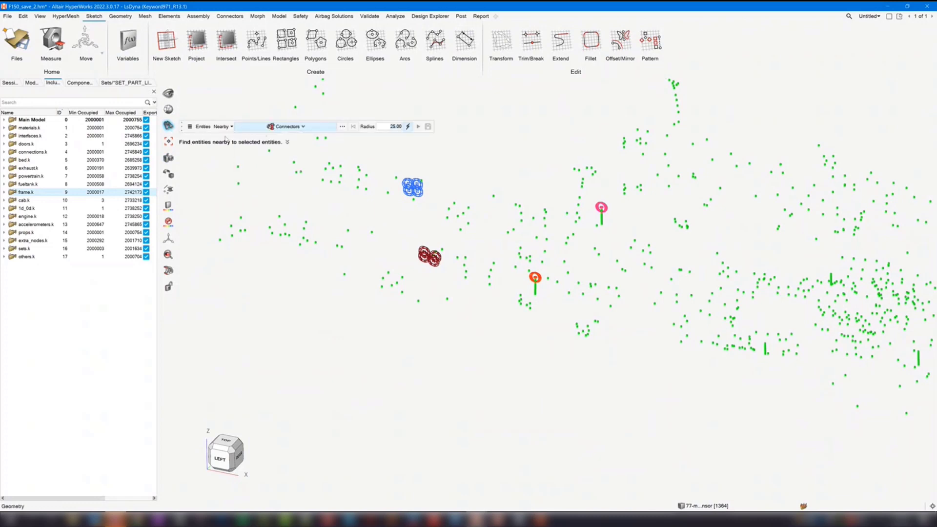
pyautogui.click(203, 127)
pyautogui.click(201, 154)
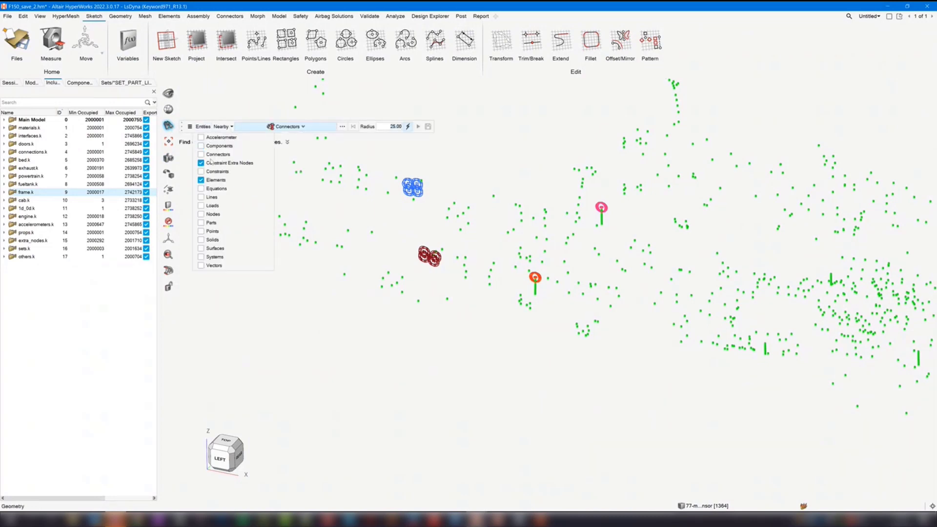
pyautogui.click(213, 163)
pyautogui.click(213, 180)
pyautogui.click(214, 146)
# - Find and isolate the components within radius 25 of the connectors at the rear end of the vehicle
pyautogui.moveTo(363, 202); pyautogui.dragTo(353, 271, button='right')
pyautogui.scroll(-3, 353, 271)
pyautogui.moveTo(251, 209); pyautogui.dragTo(332, 304)
pyautogui.moveTo(367, 278)
pyautogui.mouseDown(button='middle')
pyautogui.moveTo(352, 279)
pyautogui.moveTo(367, 276)
pyautogui.mouseUp(button='middle')
pyautogui.click(414, 201)
pyautogui.moveTo(481, 197); pyautogui.dragTo(436, 202, button='right')
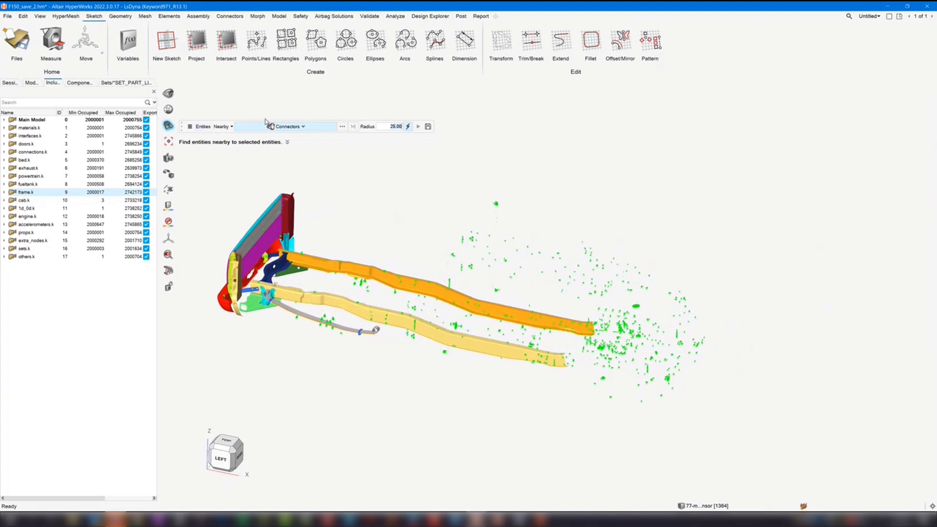
# - Switch the find relation from Nearby to Shared by, leave Find and show all components
pyautogui.click(232, 127)
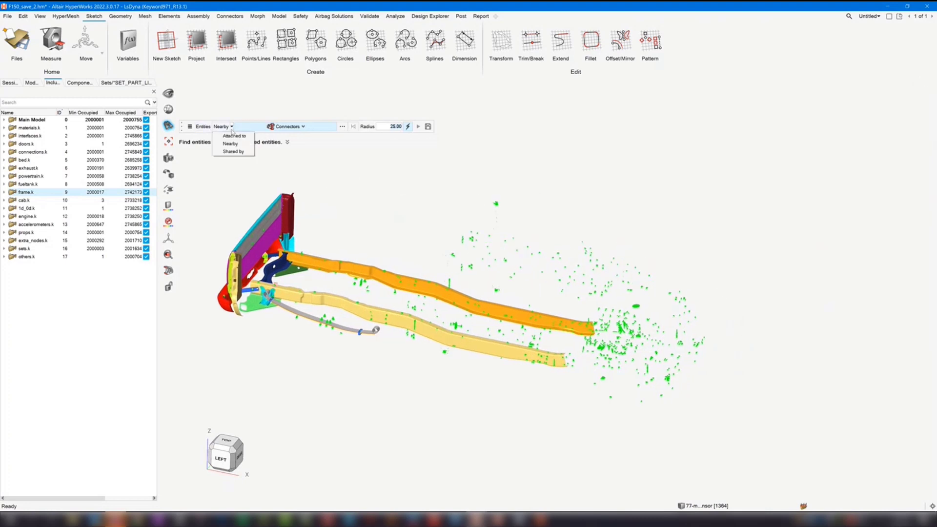
pyautogui.click(233, 155)
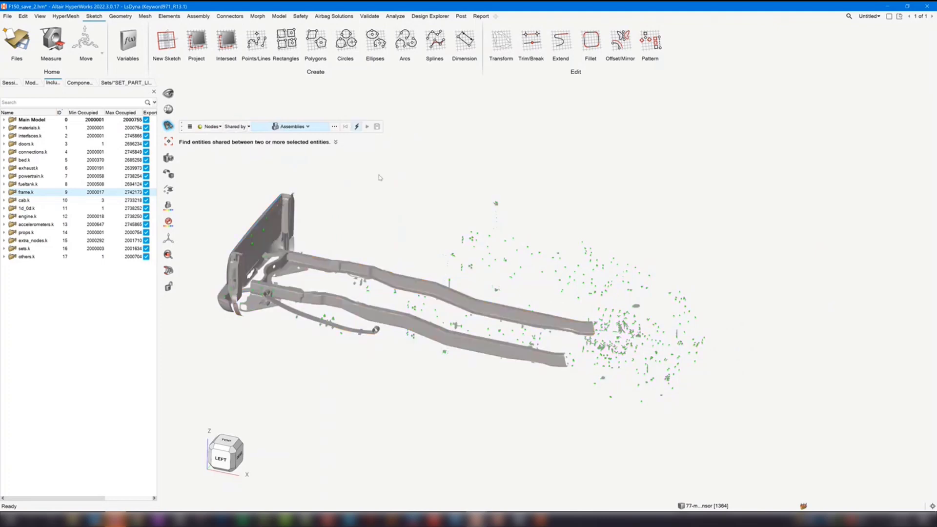
pyautogui.press('Escape')
pyautogui.press('a')
pyautogui.moveTo(367, 323); pyautogui.dragTo(430, 288, button='middle')
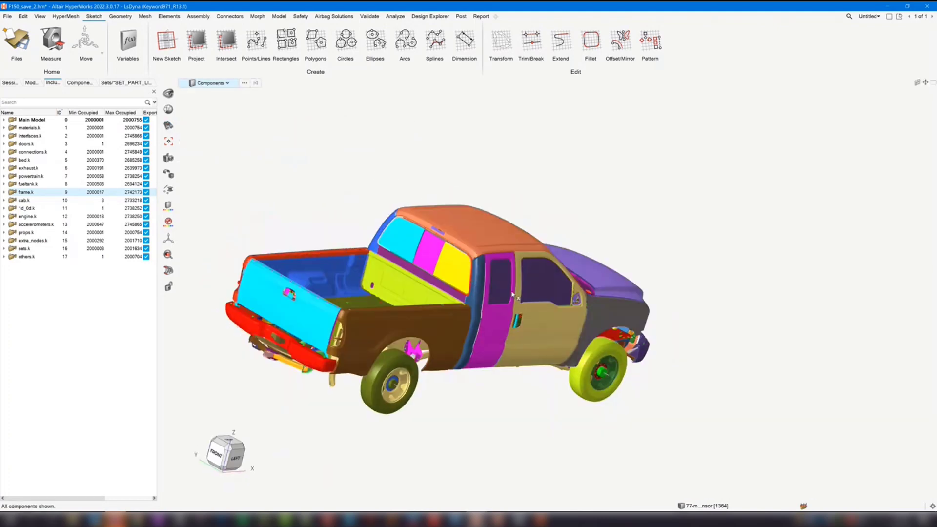
pyautogui.scroll(4, 376, 201)
# - Restart Find with Components as the selected entity type for finding shared nodes
pyautogui.click(167, 130)
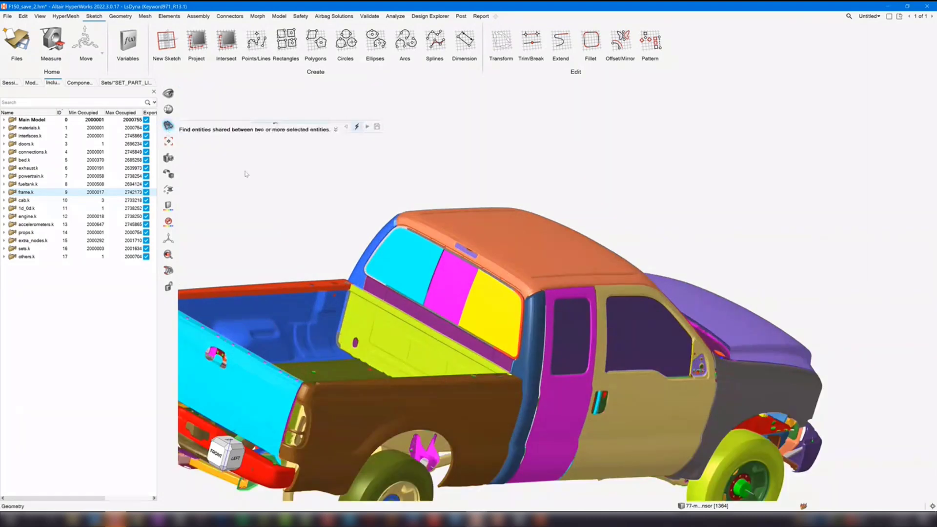
pyautogui.click(301, 127)
pyautogui.click(284, 148)
# - Find and isolate the nodes shared by the yellow rear window pane and its surrounding frame, and undo the find
pyautogui.scroll(5, 454, 295)
pyautogui.click(454, 296)
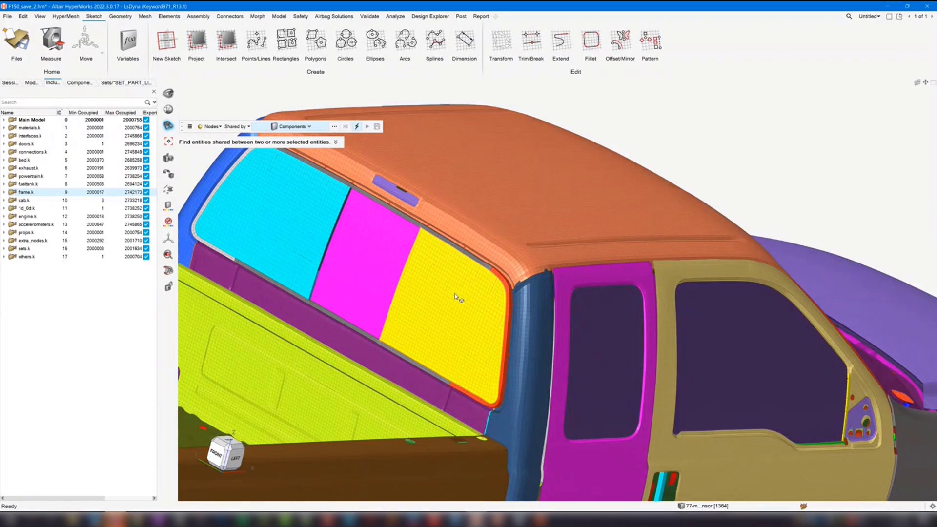
pyautogui.click(415, 362)
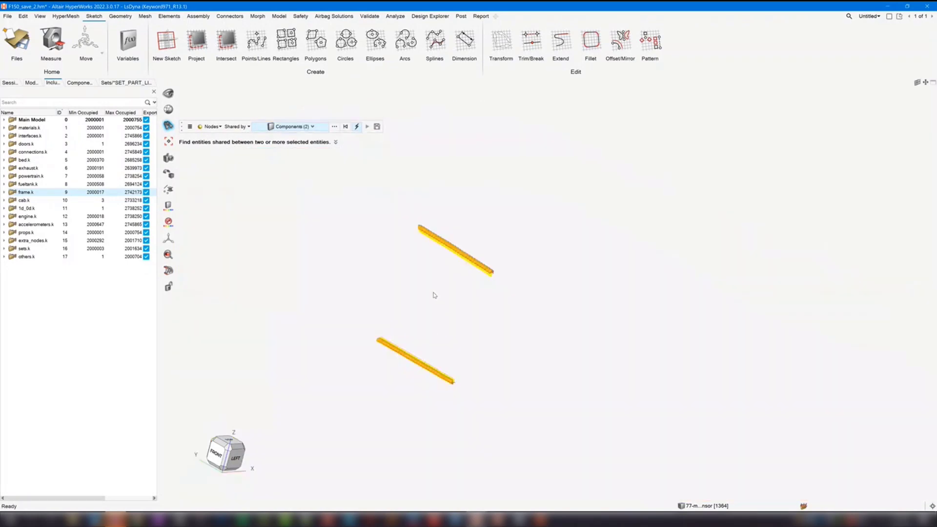
pyautogui.hotkey('ctrl', 'z')
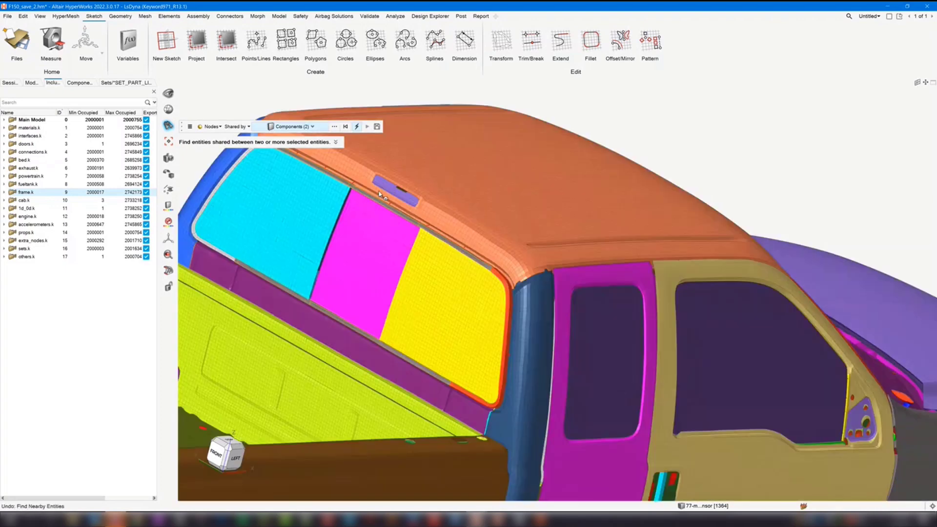
# - Set the find action to Show, find the nodes shared by the rear window panes and their surrounding frame, and clear the selection
pyautogui.click(190, 126)
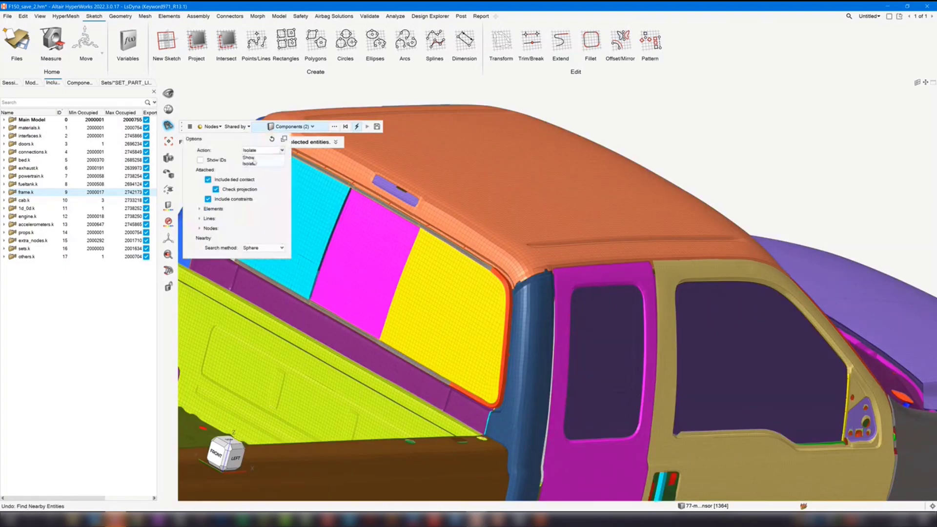
pyautogui.click(643, 140)
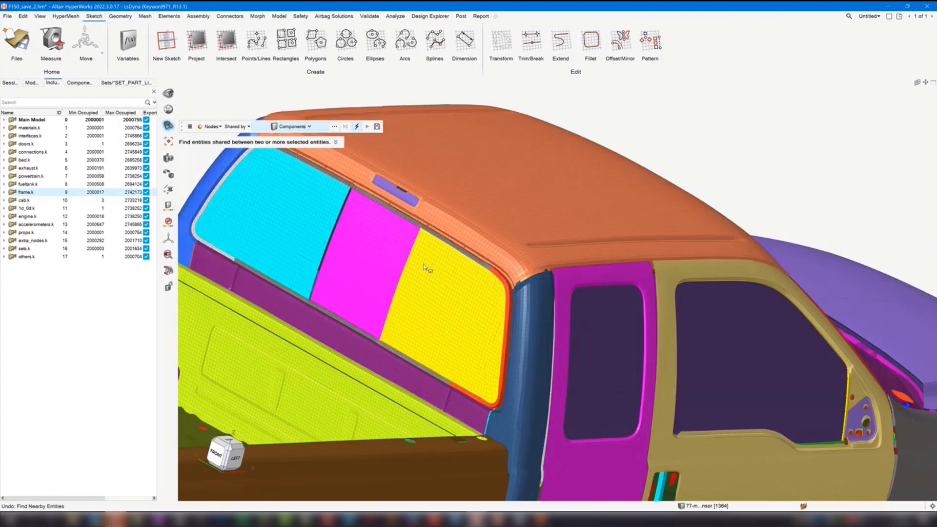
pyautogui.click(414, 306)
pyautogui.click(465, 256)
pyautogui.click(362, 308)
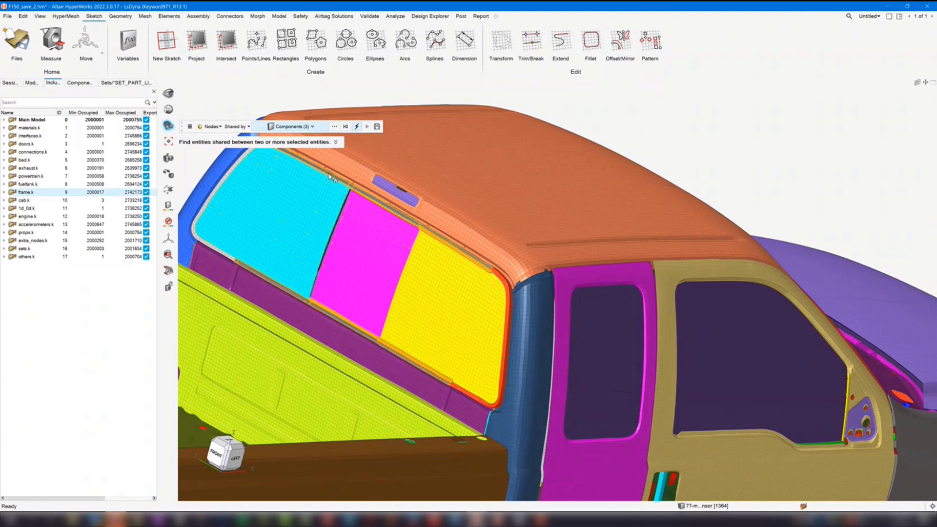
pyautogui.click(237, 237)
pyautogui.moveTo(316, 222); pyautogui.dragTo(346, 288, button='right')
pyautogui.click(306, 249)
pyautogui.moveTo(471, 265); pyautogui.dragTo(458, 266, button='middle')
pyautogui.click(232, 175)
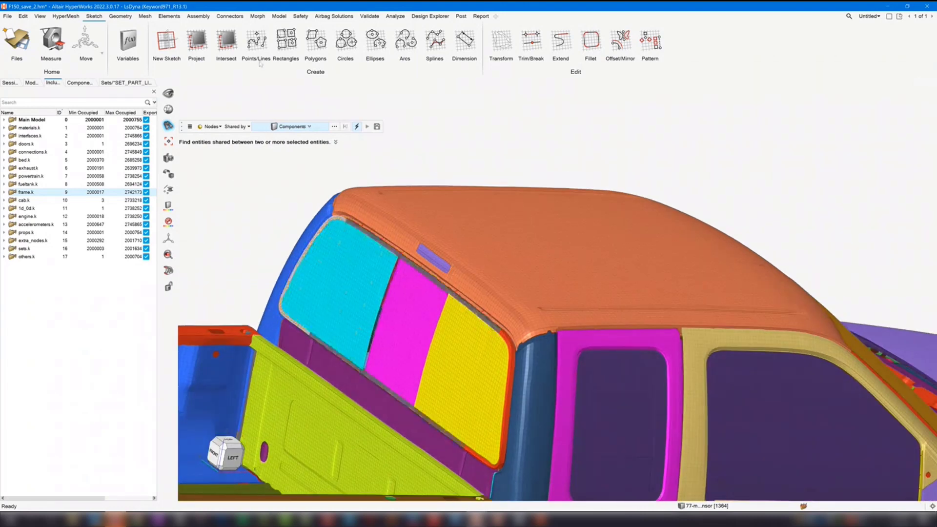
# - Isolate the frame.k include
pyautogui.scroll(-5, 440, 156)
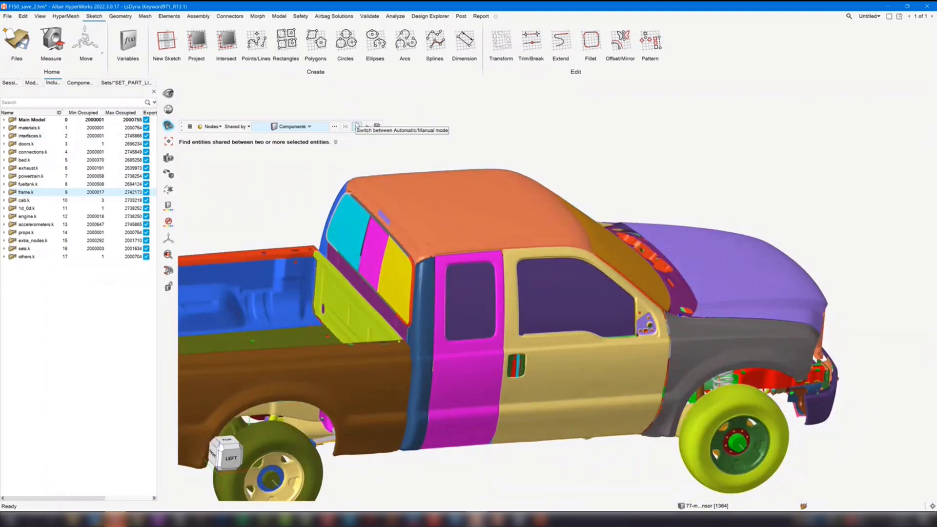
pyautogui.keyDown('ctrl'); pyautogui.moveTo(315, 178); pyautogui.dragTo(390, 181, button='right'); pyautogui.keyUp('ctrl')
pyautogui.rightClick(31, 193)
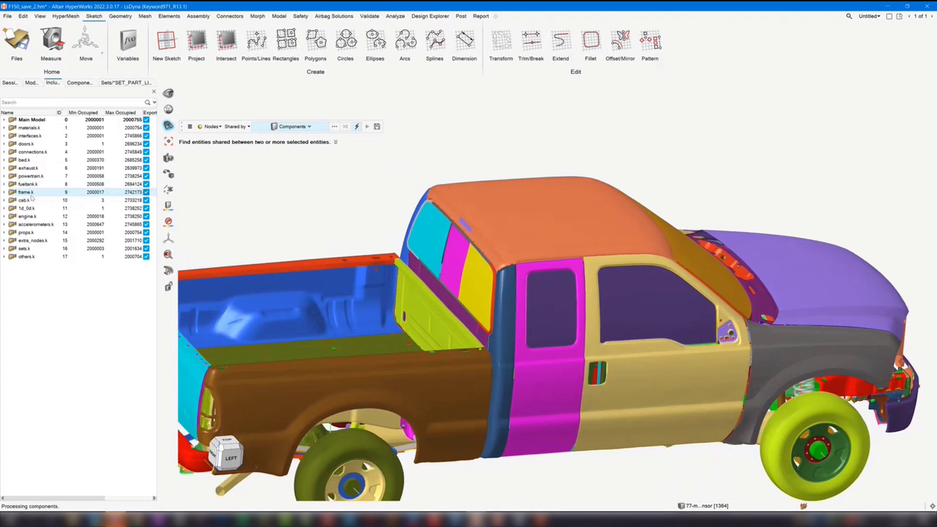
pyautogui.click(52, 247)
# - Set the find relation to Nearby and switch Find from automatic to manual mode
pyautogui.click(237, 128)
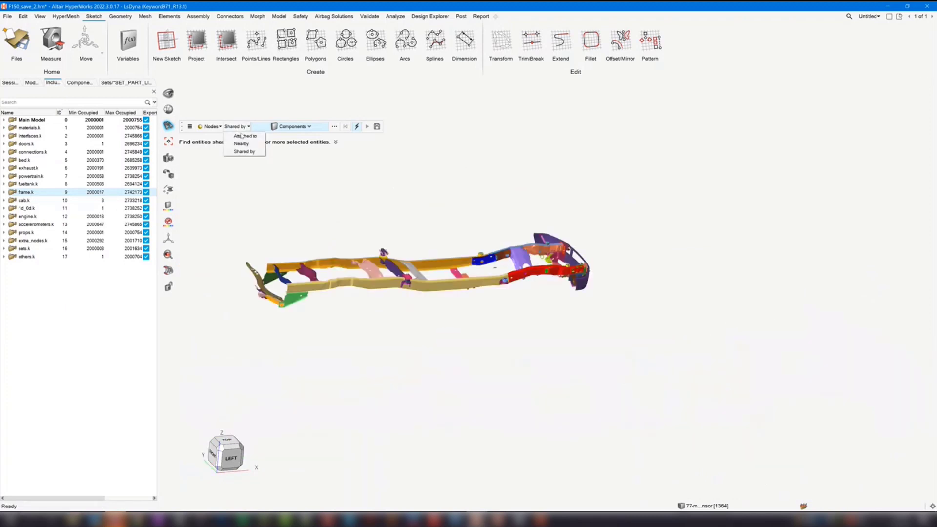
pyautogui.click(243, 144)
pyautogui.moveTo(474, 199); pyautogui.dragTo(476, 183, button='right')
pyautogui.scroll(-3, 476, 183)
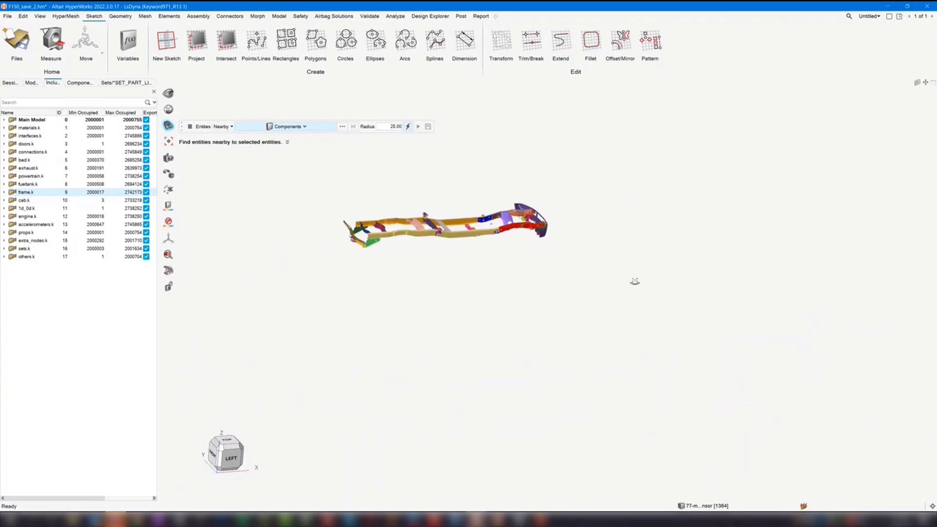
pyautogui.moveTo(635, 282); pyautogui.dragTo(583, 281, button='middle')
pyautogui.scroll(3, 424, 183)
pyautogui.moveTo(540, 230); pyautogui.dragTo(526, 241, button='middle')
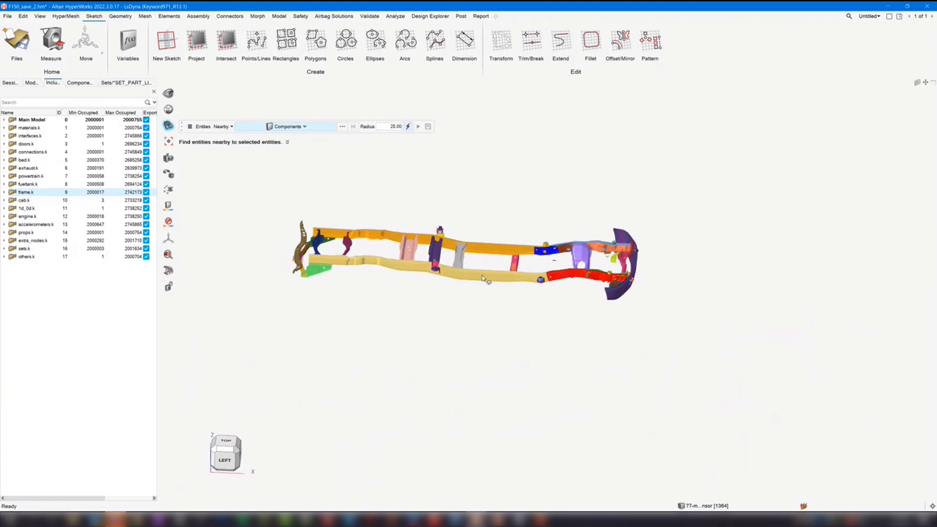
pyautogui.scroll(3, 445, 259)
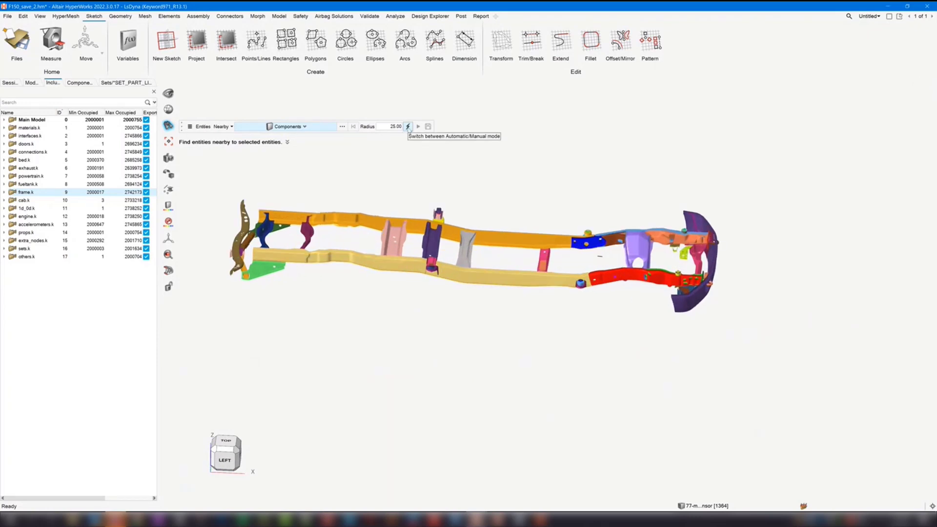
pyautogui.click(408, 127)
pyautogui.moveTo(518, 186); pyautogui.dragTo(491, 197, button='right')
pyautogui.scroll(-2, 421, 192)
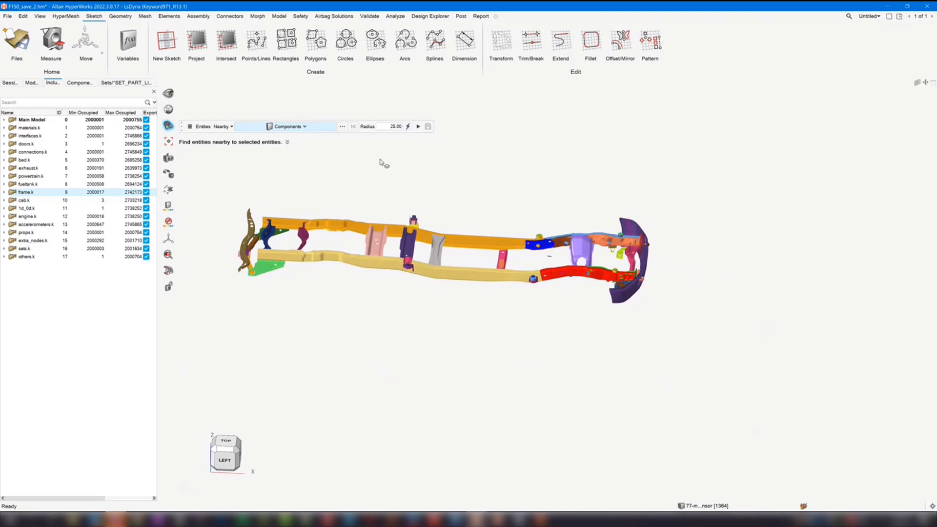
# - Set Elements as the selected type, box-select elements in the frame's rear-middle and front sections, and find the entities within radius 25 of them
pyautogui.click(298, 127)
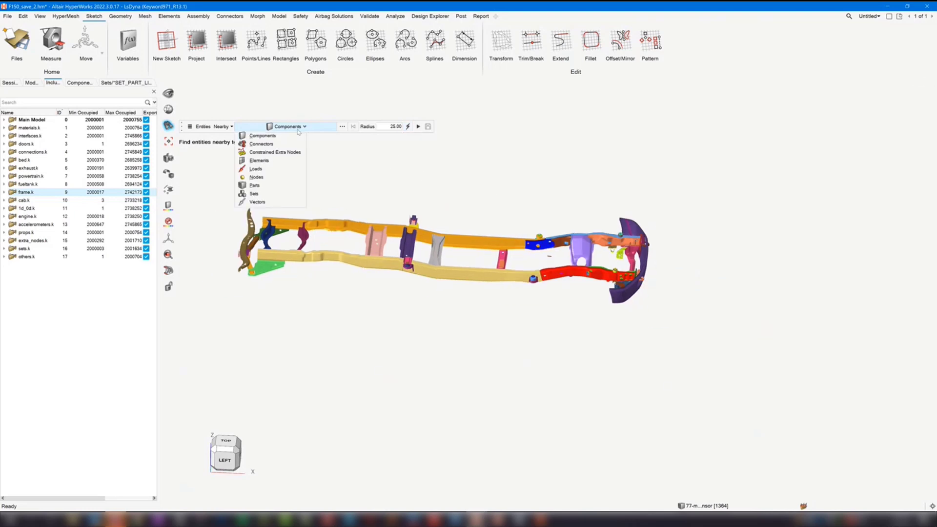
pyautogui.click(268, 158)
pyautogui.click(221, 458)
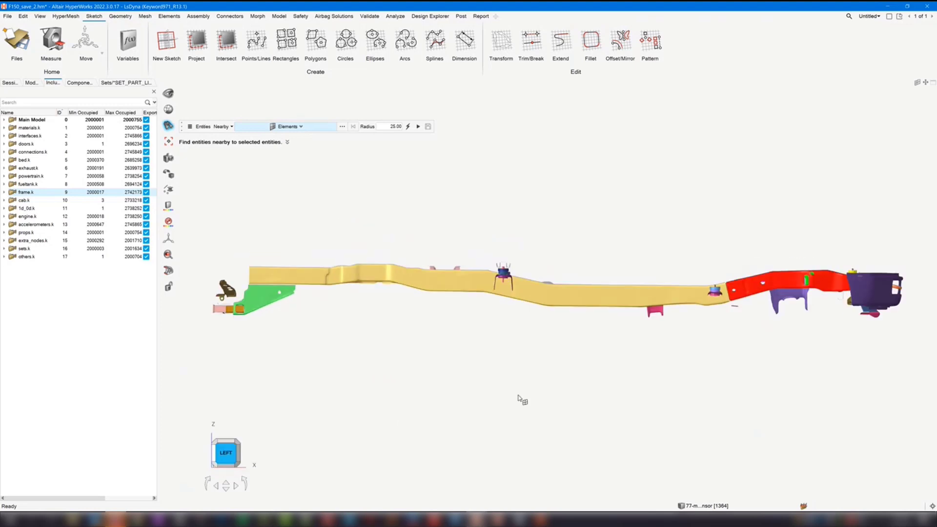
pyautogui.moveTo(296, 214); pyautogui.dragTo(499, 359)
pyautogui.moveTo(614, 236); pyautogui.dragTo(781, 371)
pyautogui.moveTo(610, 245); pyautogui.dragTo(599, 277, button='middle')
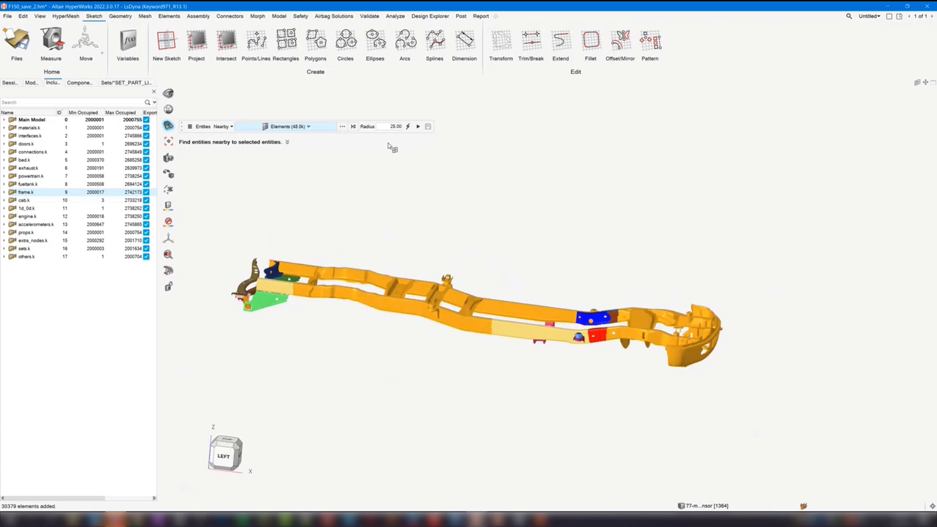
pyautogui.click(419, 126)
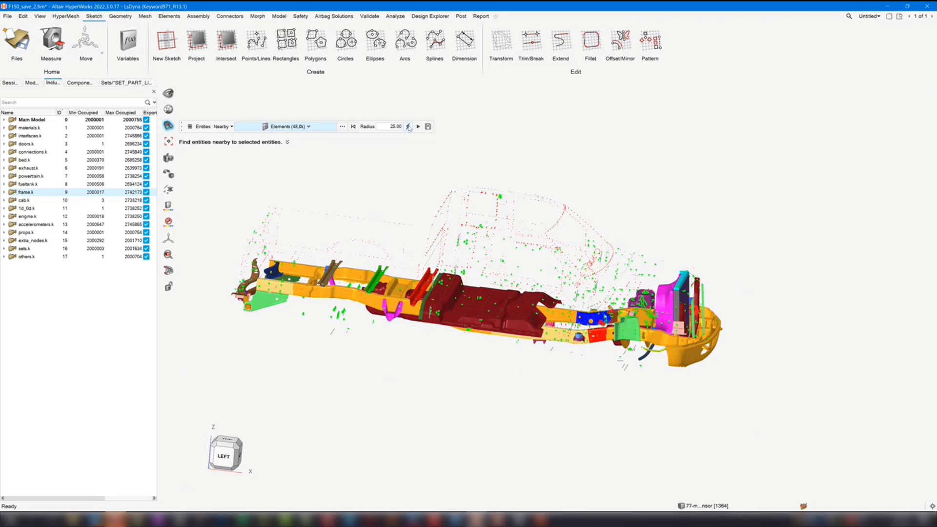
# - Leave Find and show all components of the truck
pyautogui.click(390, 175)
pyautogui.press('Escape')
pyautogui.scroll(-2, 499, 179)
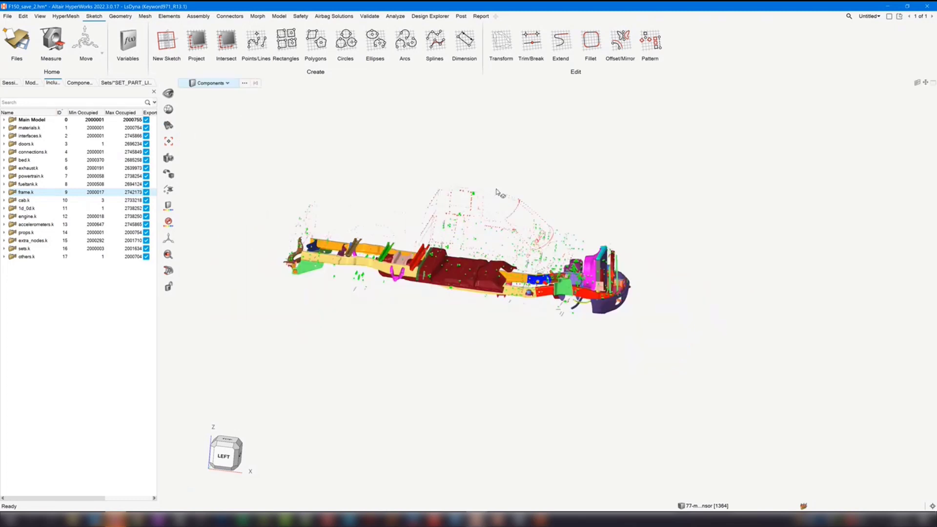
pyautogui.press('c')
pyautogui.press('a')
pyautogui.press('c')
pyautogui.press('a')
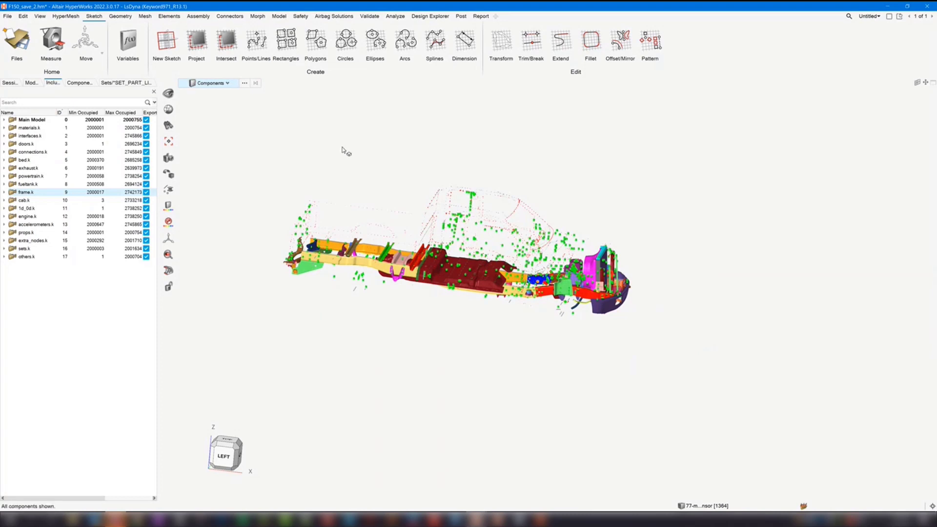
pyautogui.scroll(-2, 401, 166)
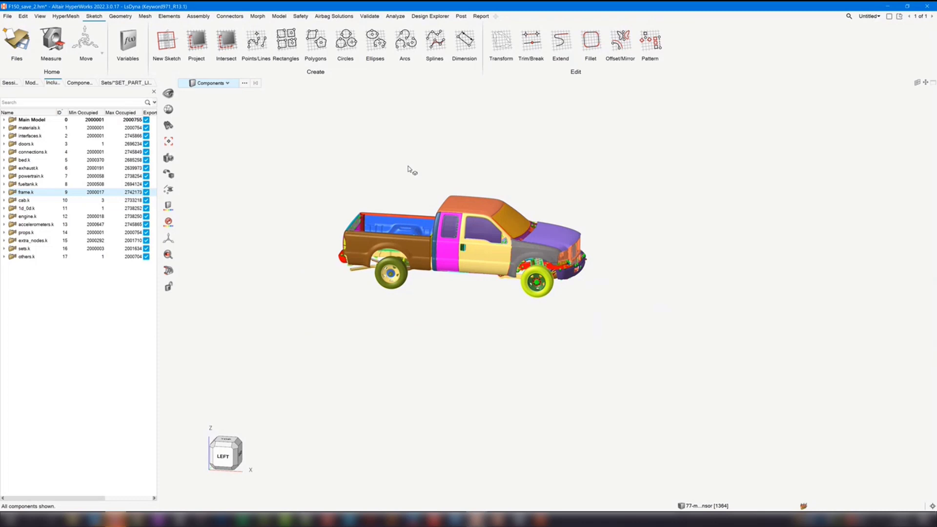
# - Set the selector's entity type to Materials and open its Advanced Selection list beside the model
pyautogui.click(222, 84)
pyautogui.click(254, 110)
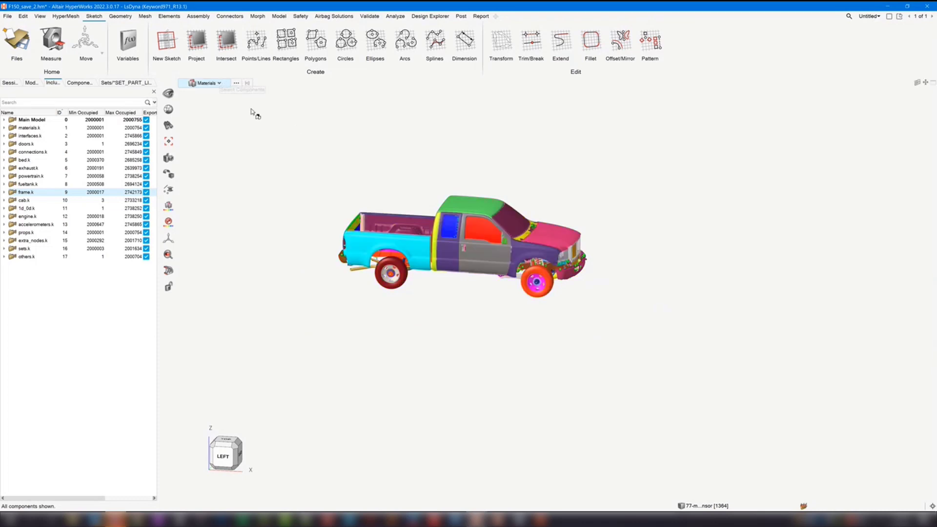
pyautogui.click(236, 84)
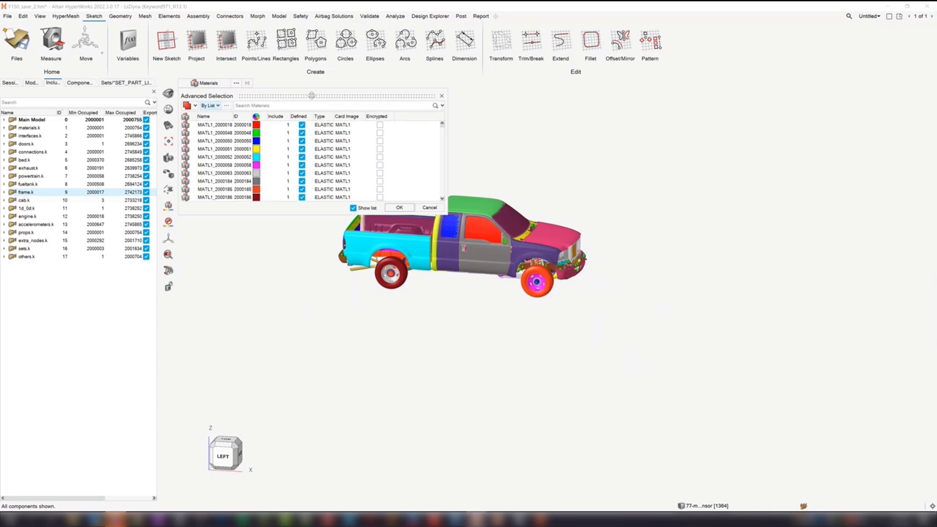
pyautogui.moveTo(312, 95); pyautogui.dragTo(338, 113)
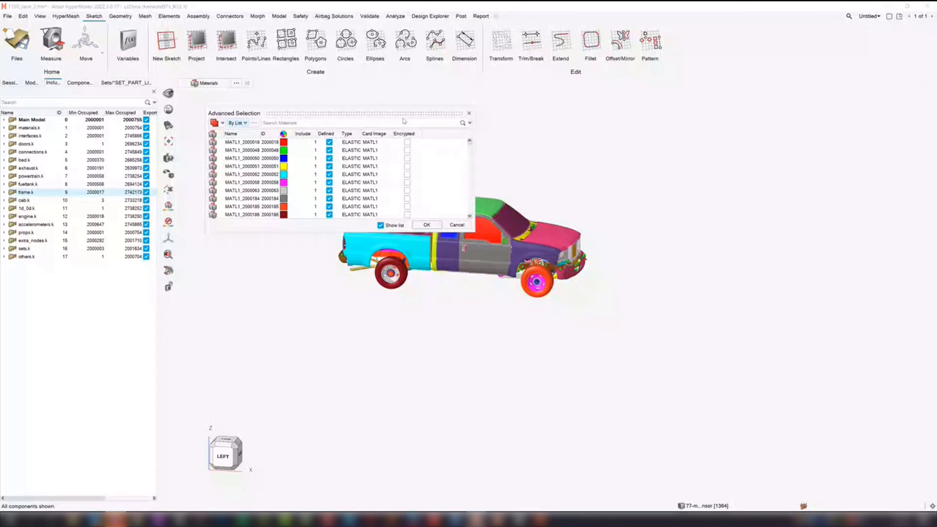
pyautogui.moveTo(271, 111); pyautogui.dragTo(282, 116)
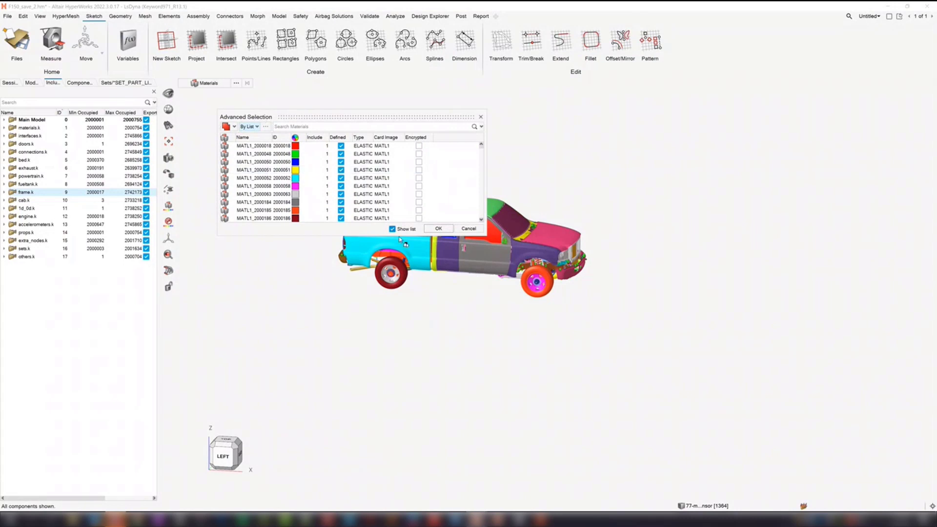
# - Examine the additional attributes available as columns for the materials list and close them without adding any
pyautogui.rightClick(447, 139)
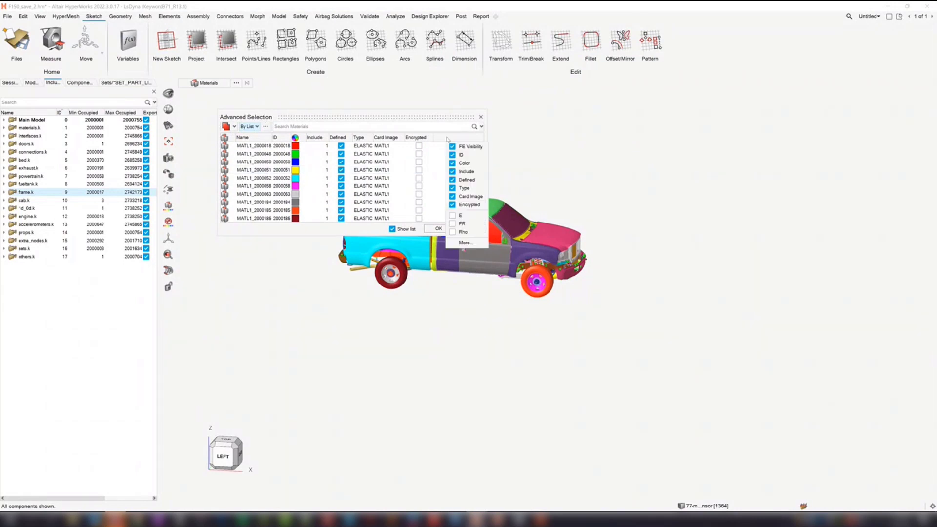
pyautogui.click(467, 247)
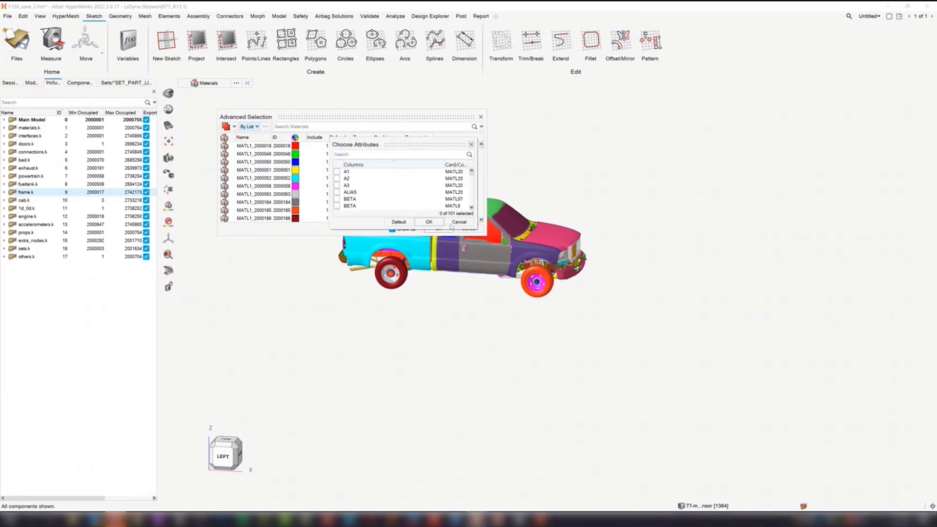
pyautogui.scroll(-5, 362, 188)
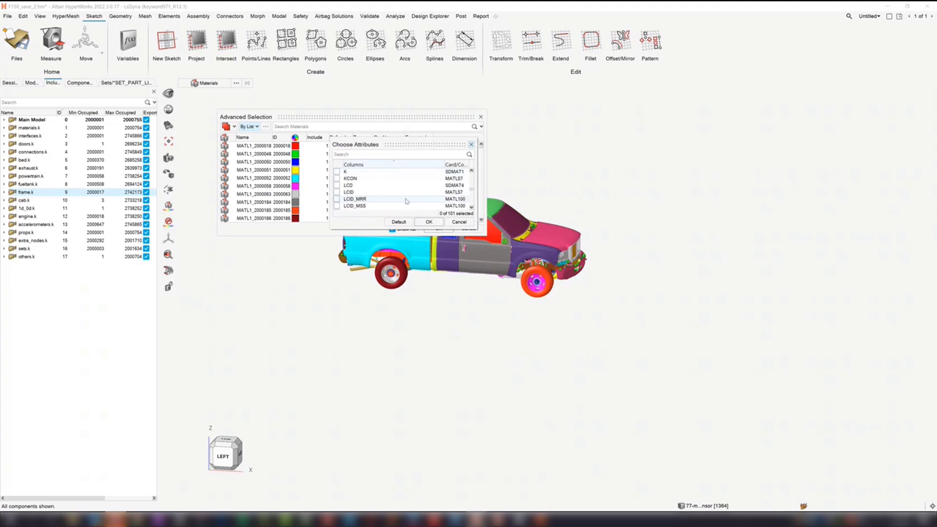
pyautogui.click(458, 223)
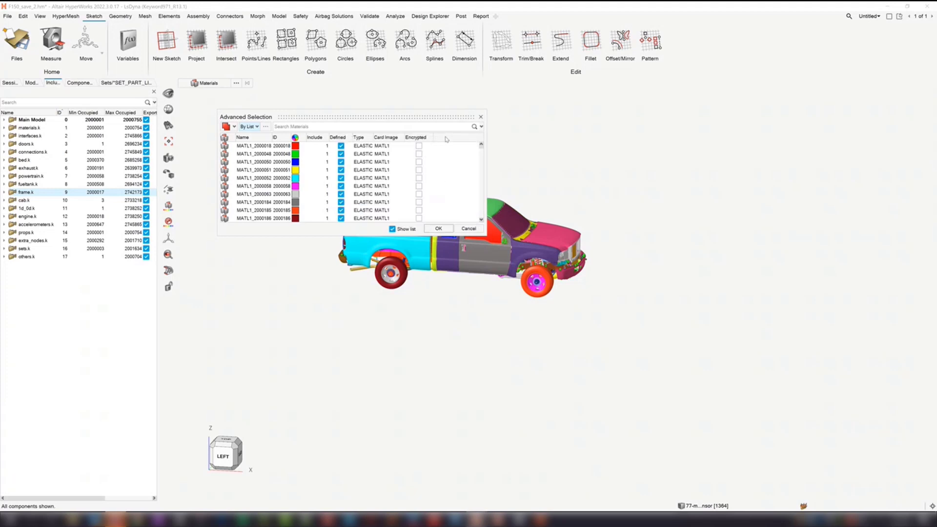
# - Add the E and Rho columns to the materials list
pyautogui.rightClick(446, 139)
pyautogui.click(454, 216)
pyautogui.click(459, 232)
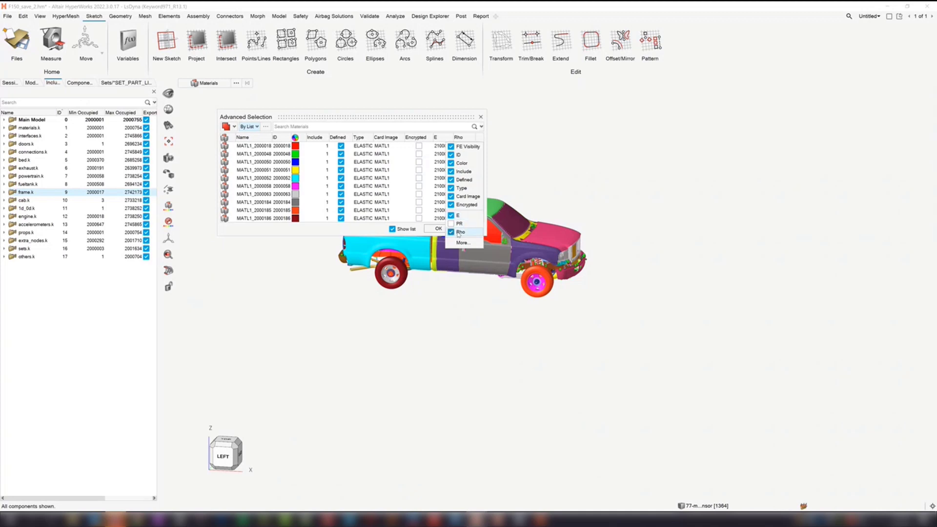
pyautogui.click(368, 233)
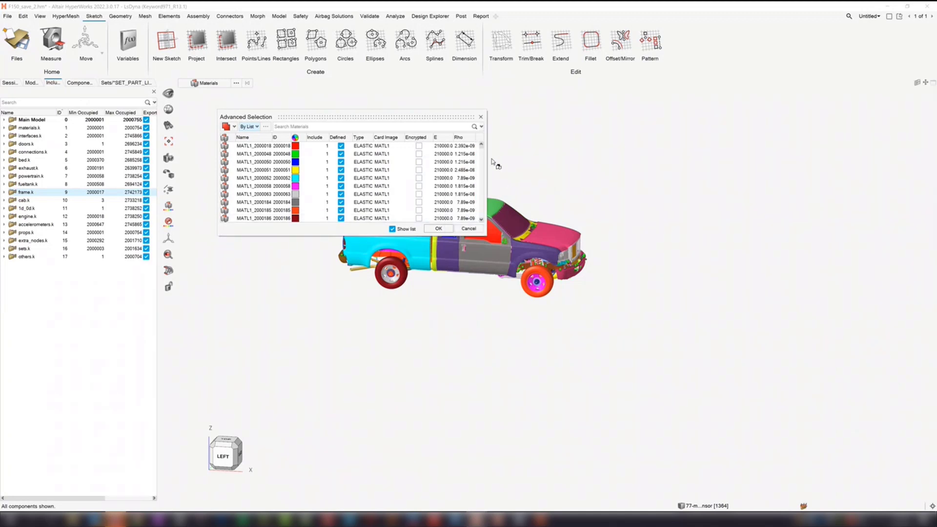
# - Widen the materials list in Advanced Selection and begin a search query with the attribute E
pyautogui.moveTo(487, 155); pyautogui.dragTo(522, 156)
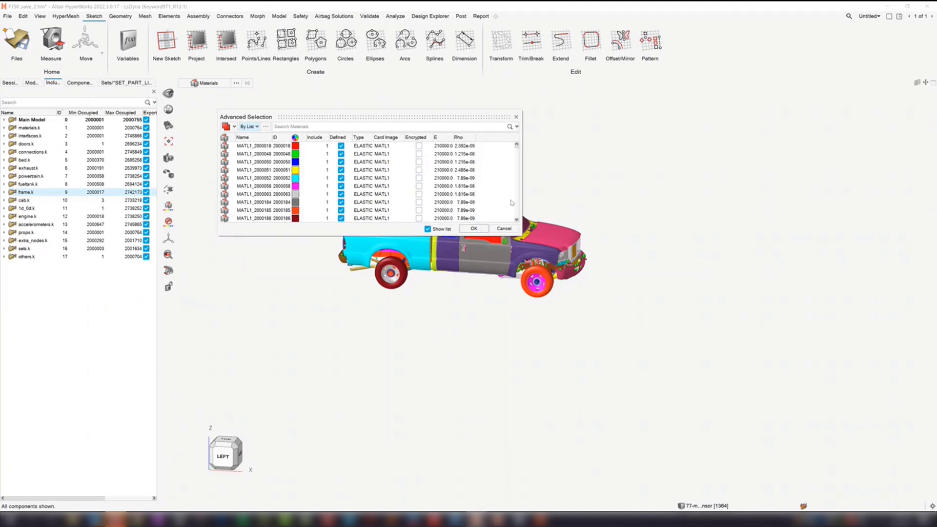
pyautogui.click(301, 128)
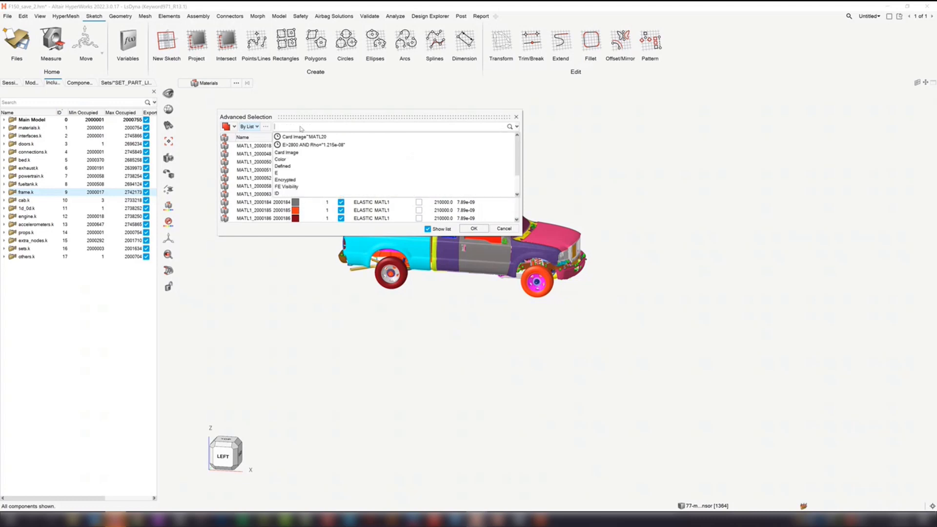
pyautogui.click(292, 172)
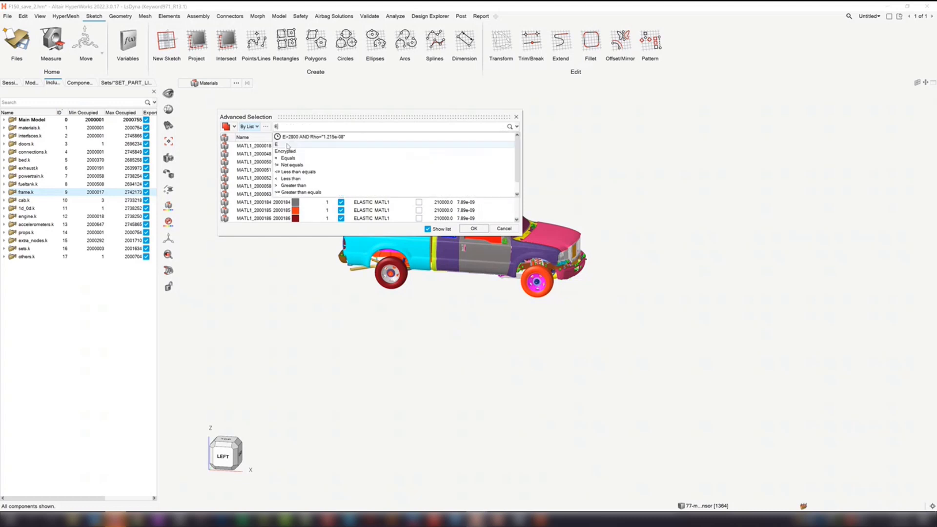
pyautogui.click(297, 151)
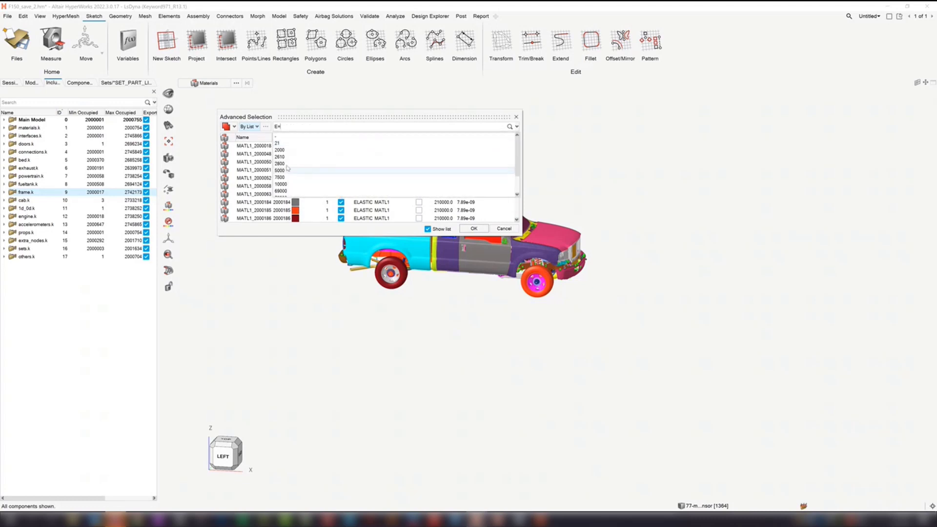
pyautogui.click(287, 163)
pyautogui.write('2800 AND')
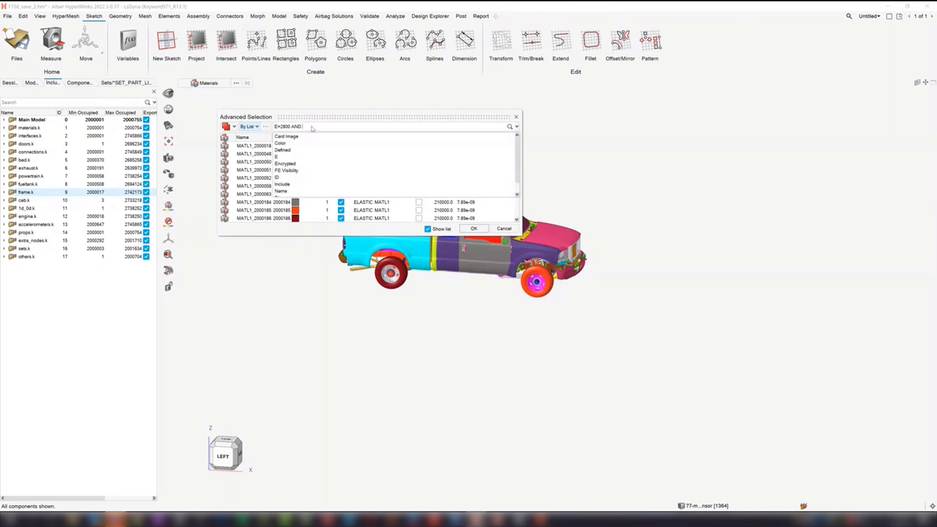
pyautogui.write(' rho')
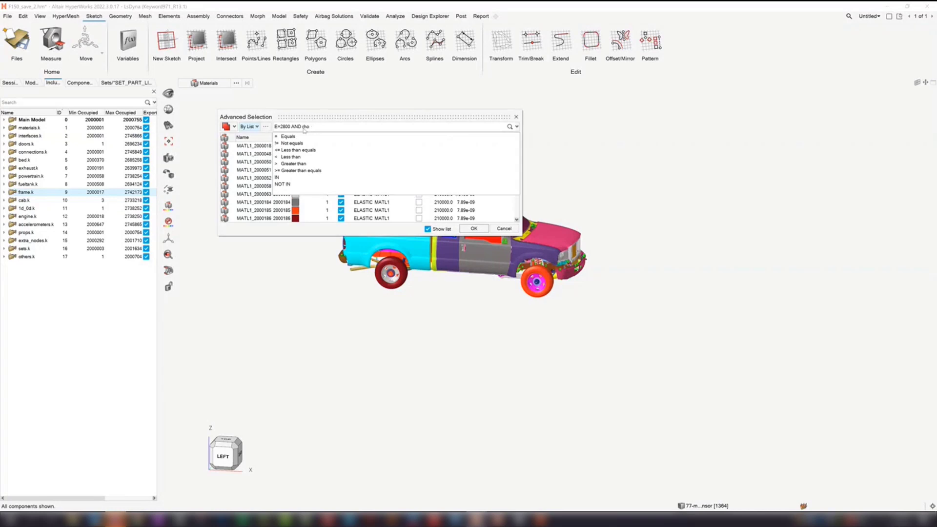
pyautogui.press('BackSpace')
pyautogui.press('BackSpace')
pyautogui.press('BackSpace')
pyautogui.press('BackSpace')
pyautogui.press('BackSpace')
pyautogui.press('BackSpace')
pyautogui.press('BackSpace')
pyautogui.press('BackSpace')
pyautogui.press('BackSpace')
pyautogui.press('BackSpace')
pyautogui.press('BackSpace')
pyautogui.press('BackSpace')
pyautogui.press('BackSpace')
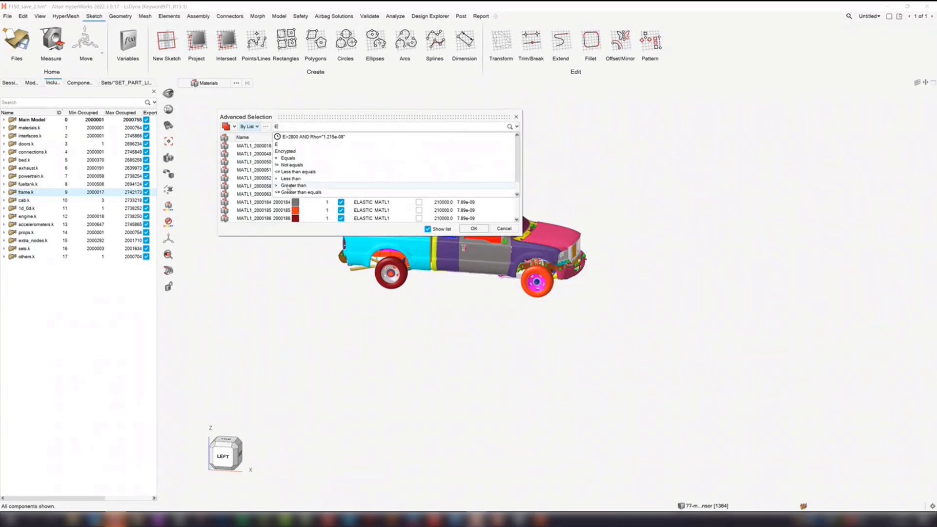
# - Complete the materials search query as E>2800 AND Rho="1.215e-08" and apply it to the list
pyautogui.click(293, 185)
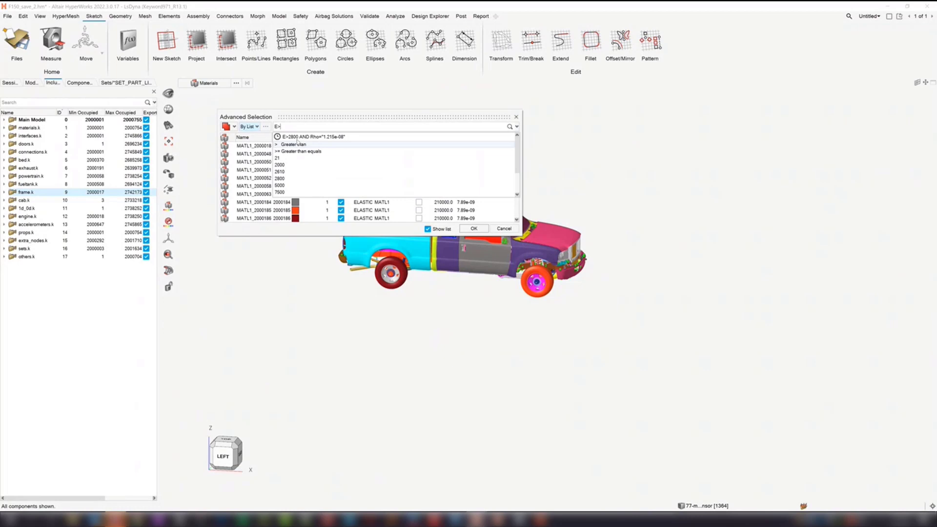
pyautogui.click(284, 178)
pyautogui.write('AND ')
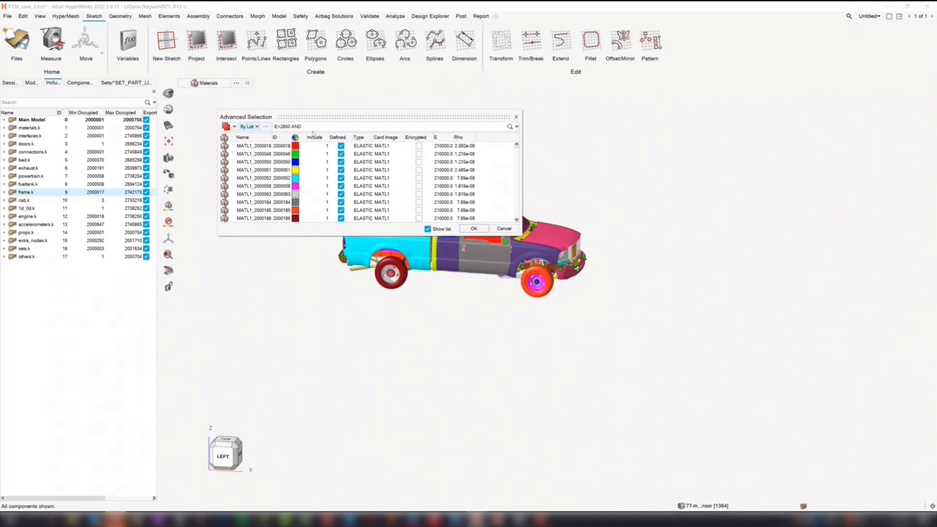
pyautogui.write('rho')
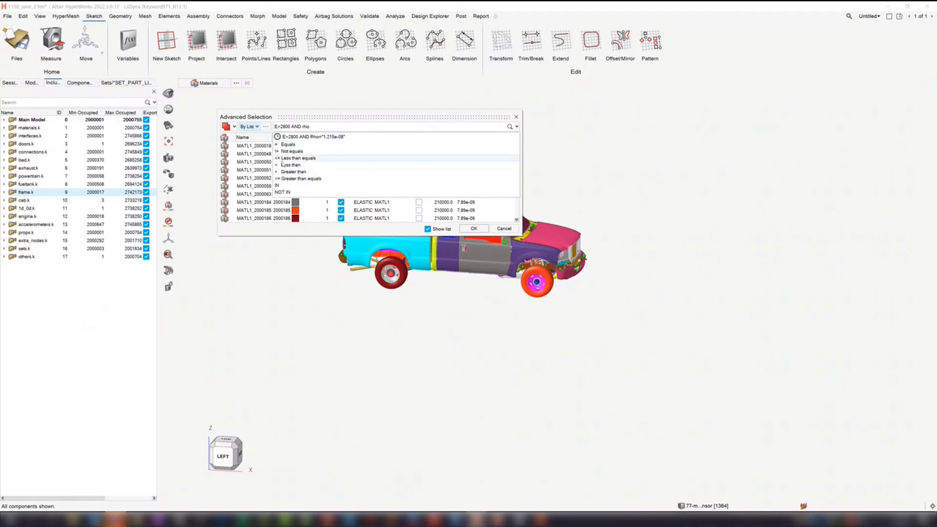
pyautogui.press('BackSpace')
pyautogui.press('BackSpace')
pyautogui.press('BackSpace')
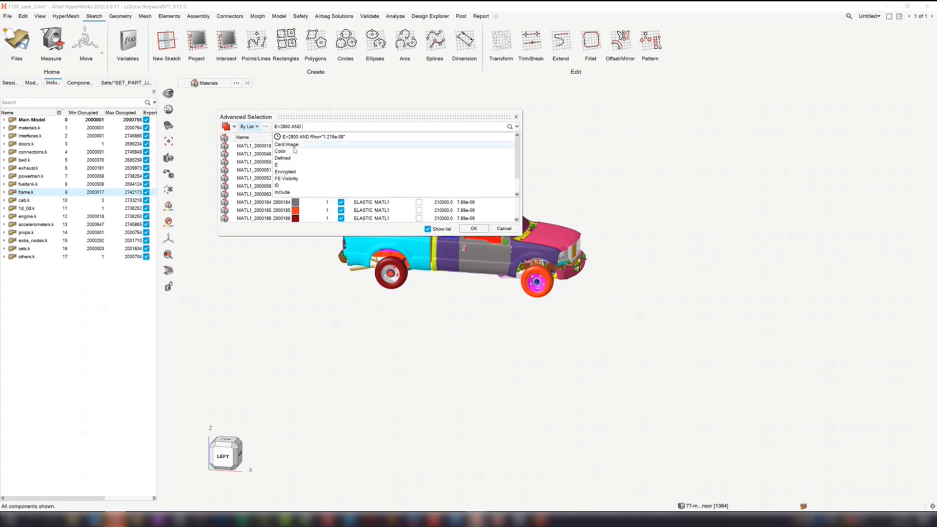
pyautogui.click(288, 185)
pyautogui.write('=')
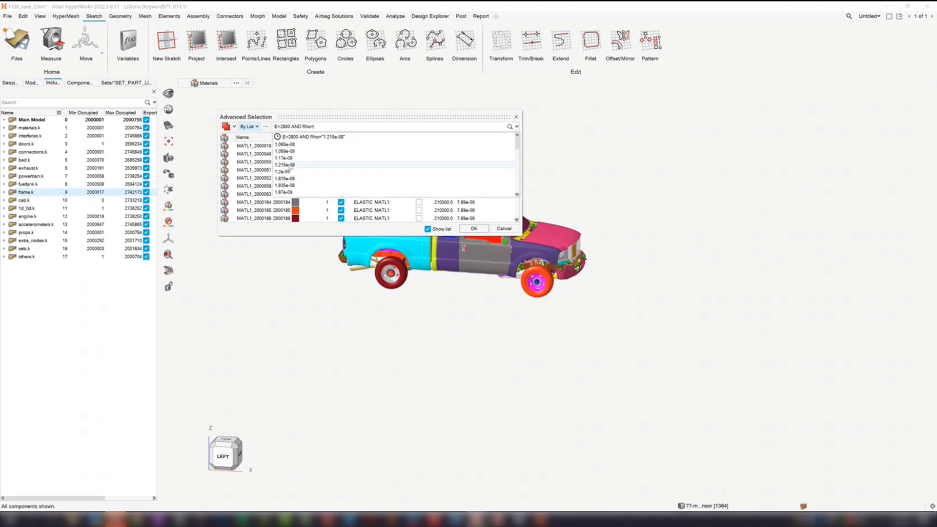
pyautogui.click(291, 166)
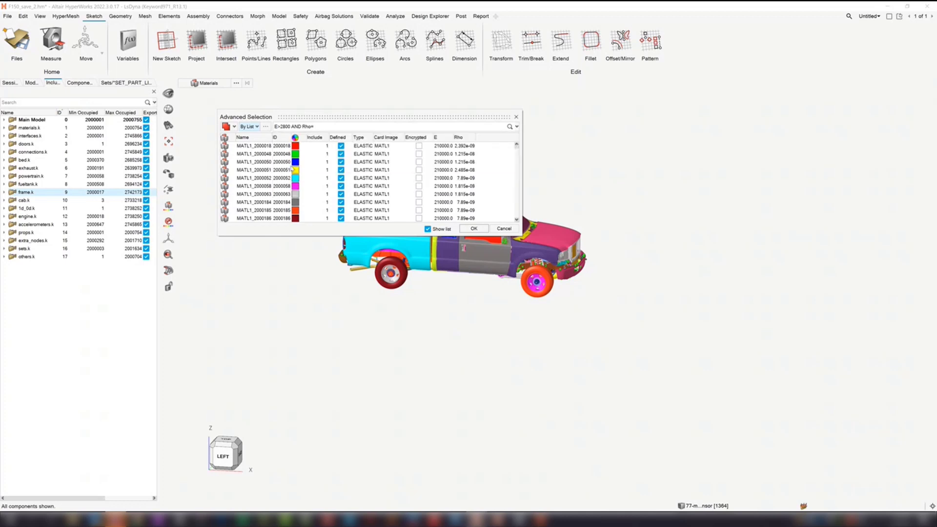
pyautogui.press('Return')
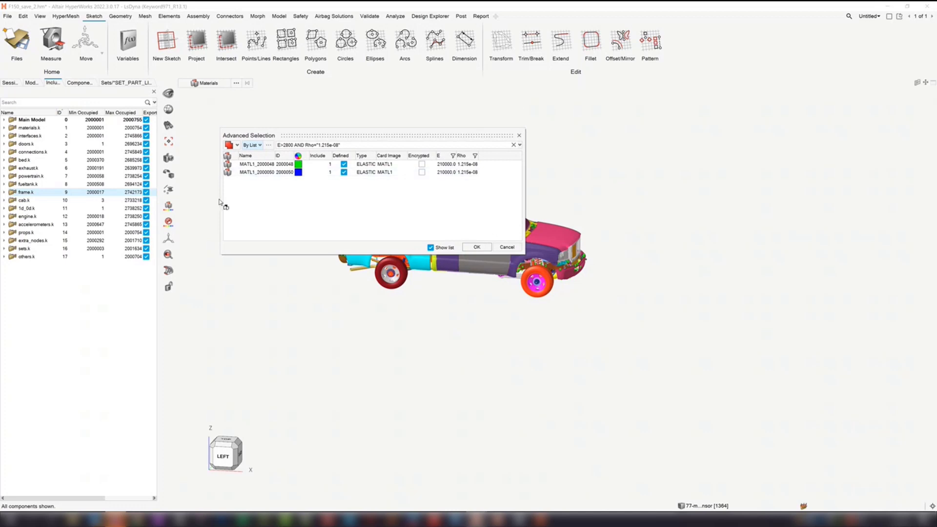
# - Select all materials in the filtered list and leave Advanced Selection without accepting them
pyautogui.moveTo(316, 203); pyautogui.dragTo(248, 153)
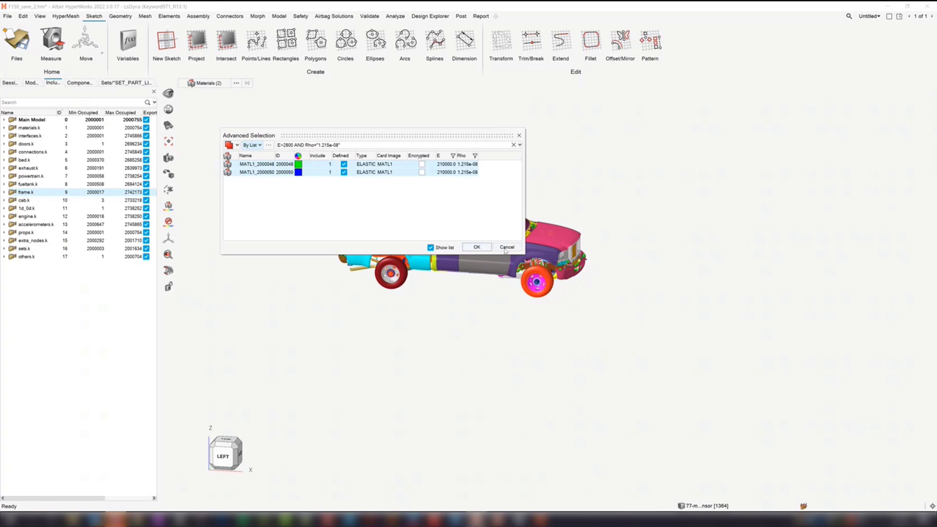
pyautogui.click(506, 248)
# - Set the selector's entity type to Elements and switch its Advanced Selection to By Material
pyautogui.click(219, 83)
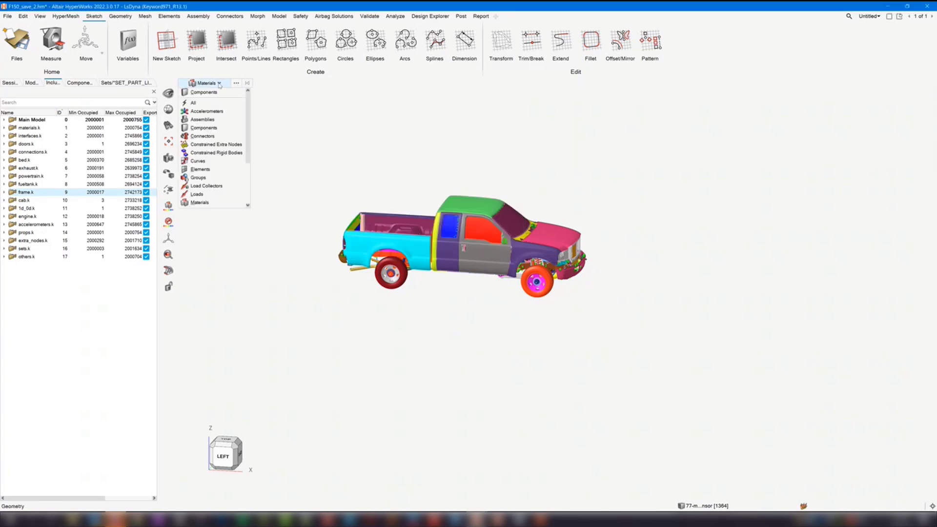
pyautogui.click(204, 169)
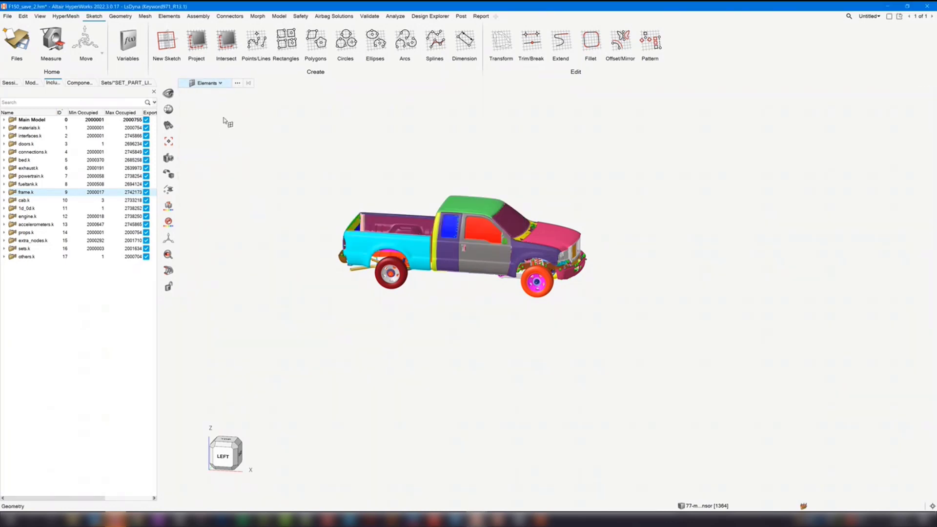
pyautogui.click(237, 83)
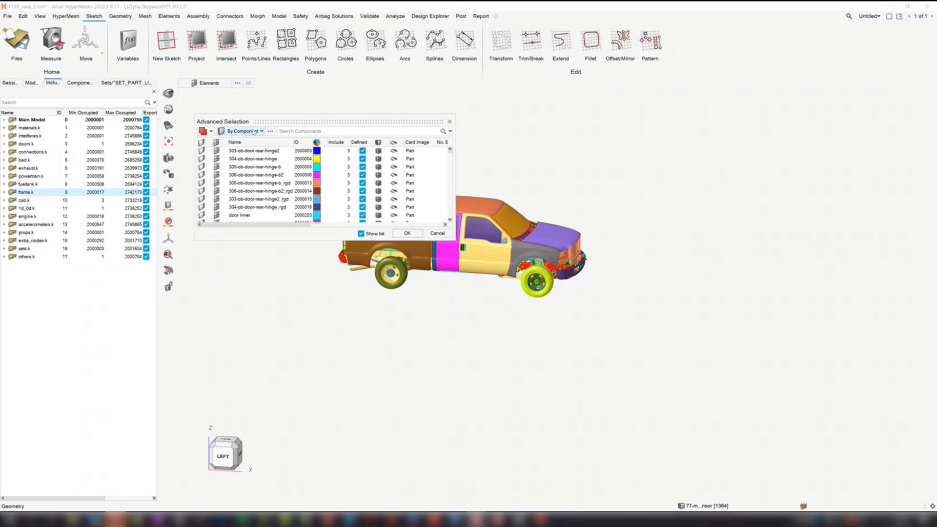
pyautogui.click(253, 132)
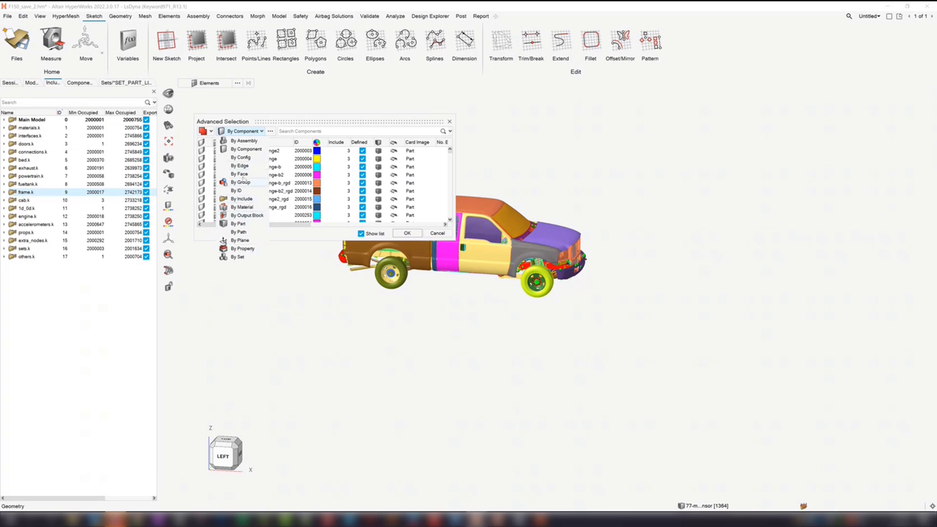
pyautogui.click(242, 207)
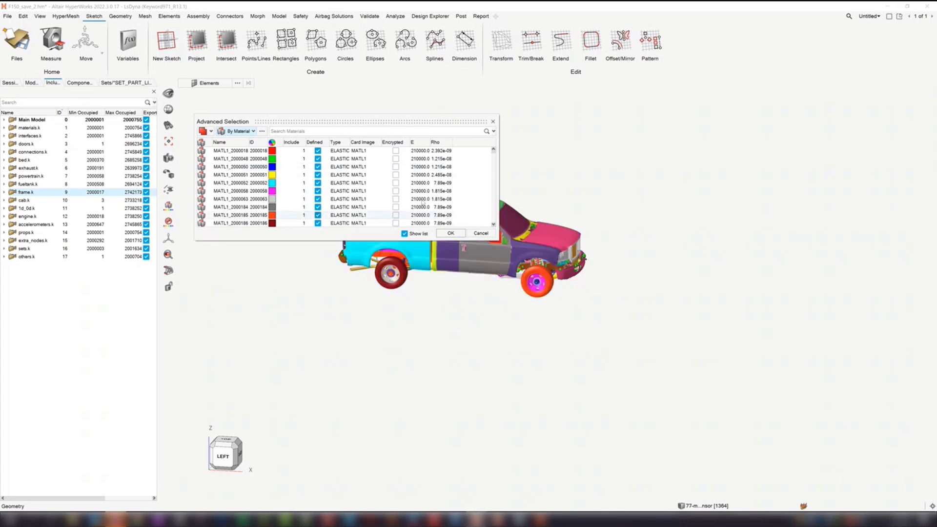
# - Reuse the recent query E>2800 AND Rho="1.215e-08" and accept the elements of the matching materials as the selection
pyautogui.click(295, 131)
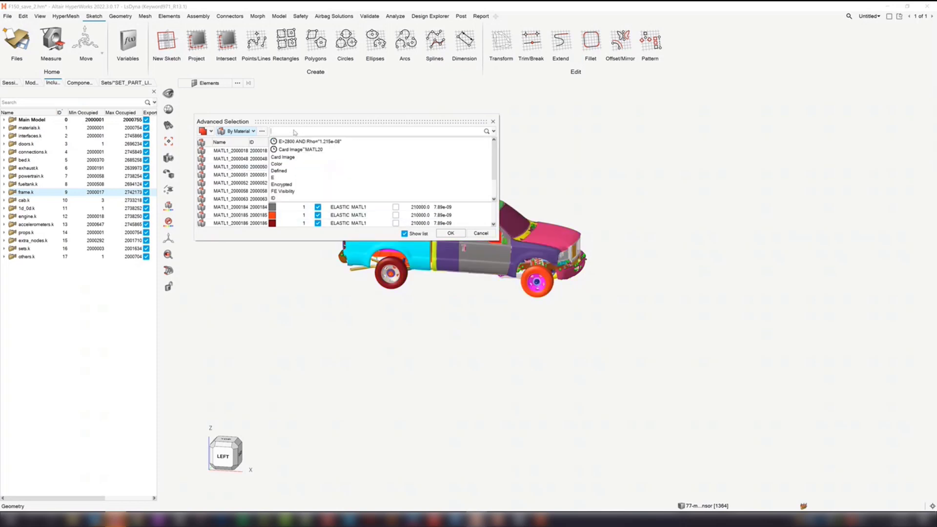
pyautogui.click(302, 141)
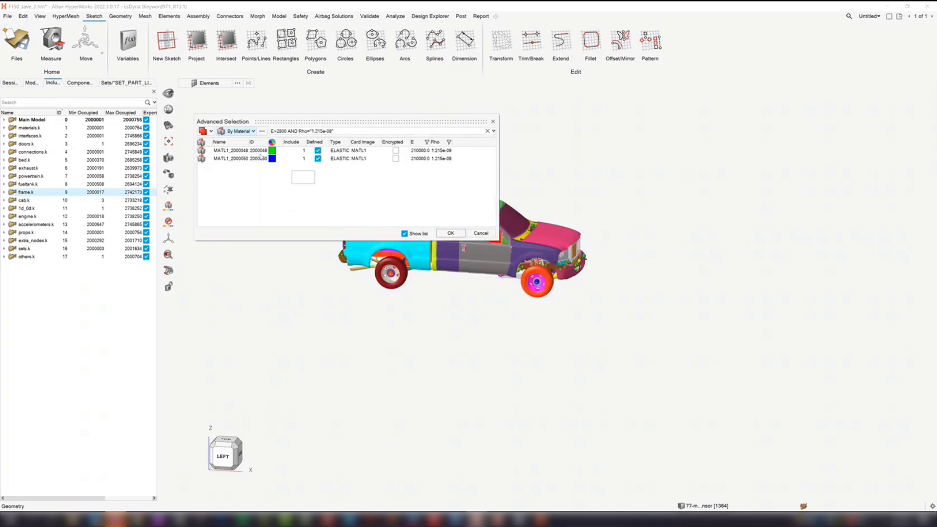
pyautogui.click(452, 233)
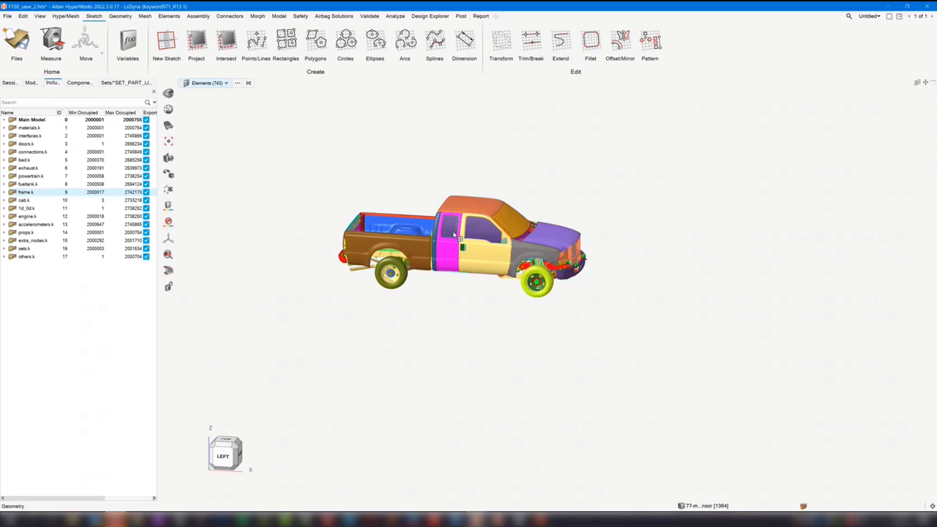
# - Isolate the selected elements and inspect them up close
pyautogui.press('i')
pyautogui.scroll(8, 552, 237)
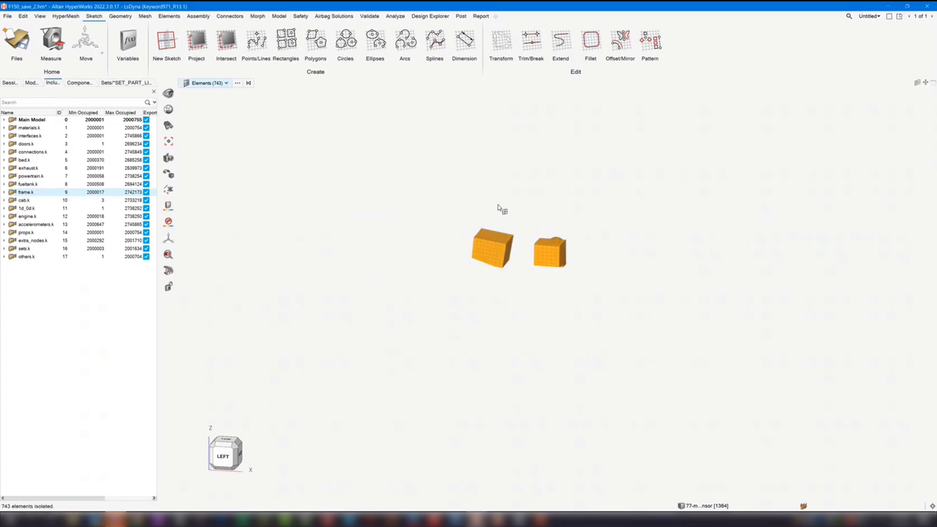
pyautogui.scroll(4, 498, 210)
pyautogui.moveTo(594, 247); pyautogui.dragTo(555, 203, button='middle')
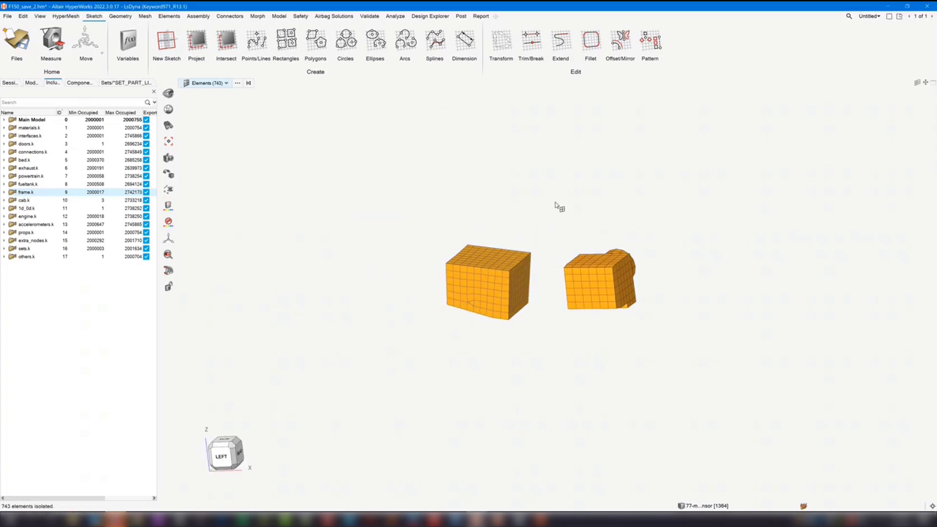
# - Clear the element selection, show all elements and fit the whole truck in the view
pyautogui.click(555, 203)
pyautogui.press('a')
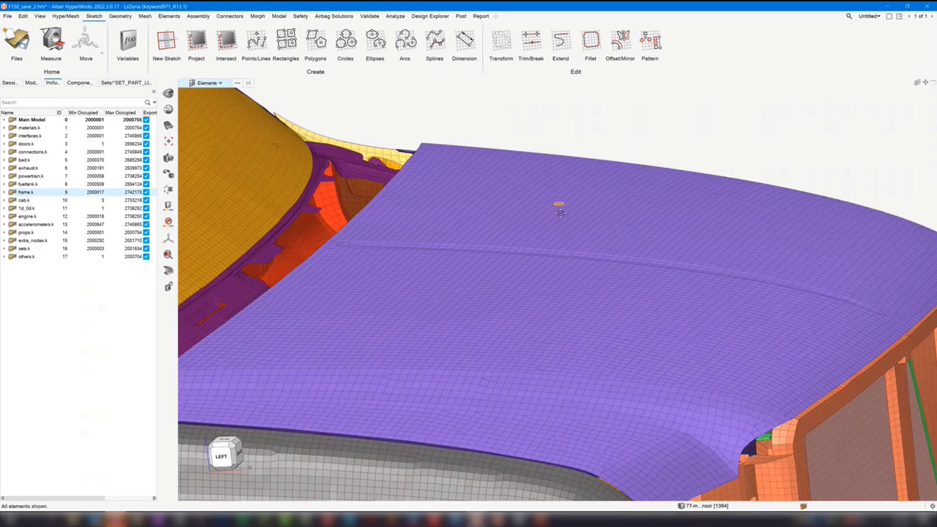
pyautogui.press('f')
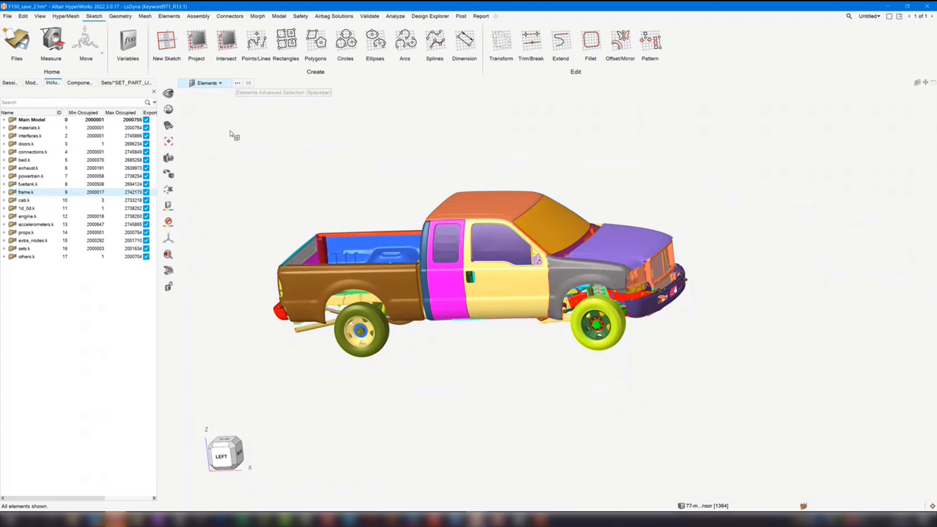
pyautogui.click(118, 86)
pyautogui.rightClick(80, 319)
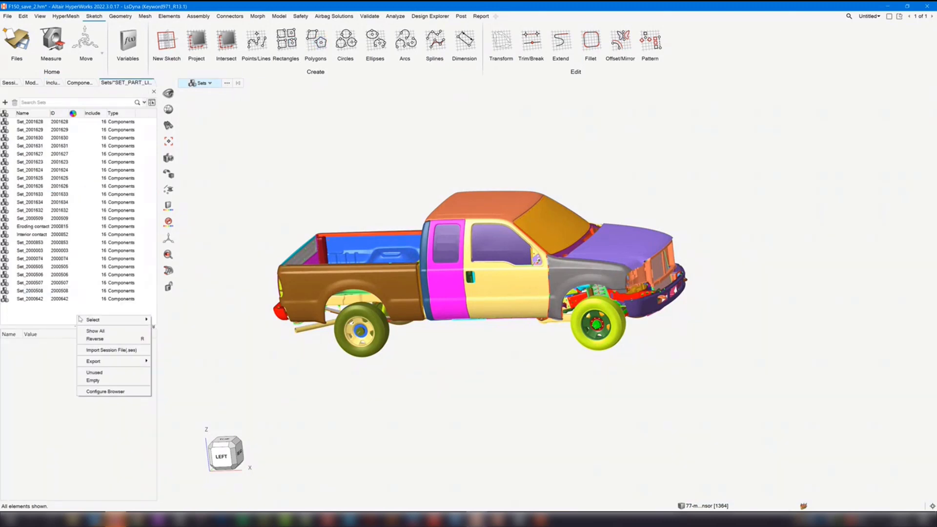
pyautogui.click(153, 91)
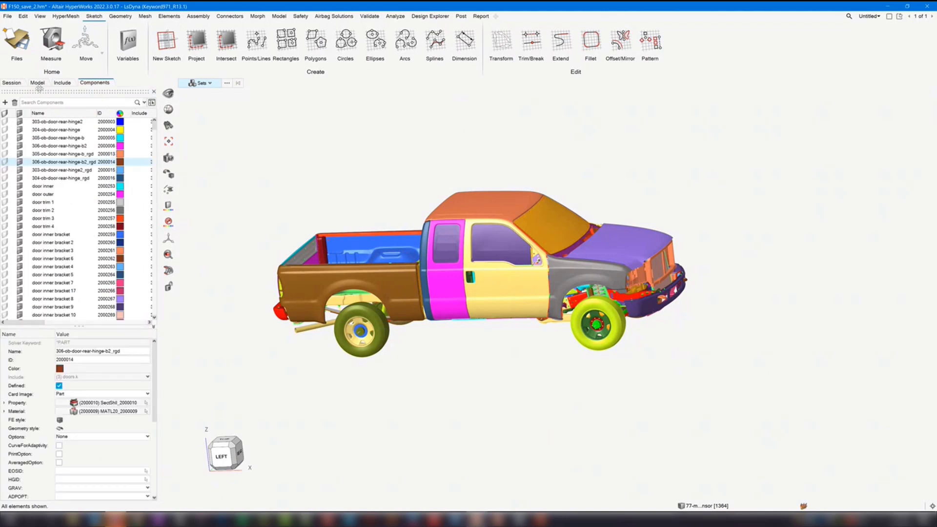
# - Open the *SET_PART_LIST sets from the model tree in their own browser and create a new set there
pyautogui.click(38, 82)
pyautogui.doubleClick(50, 313)
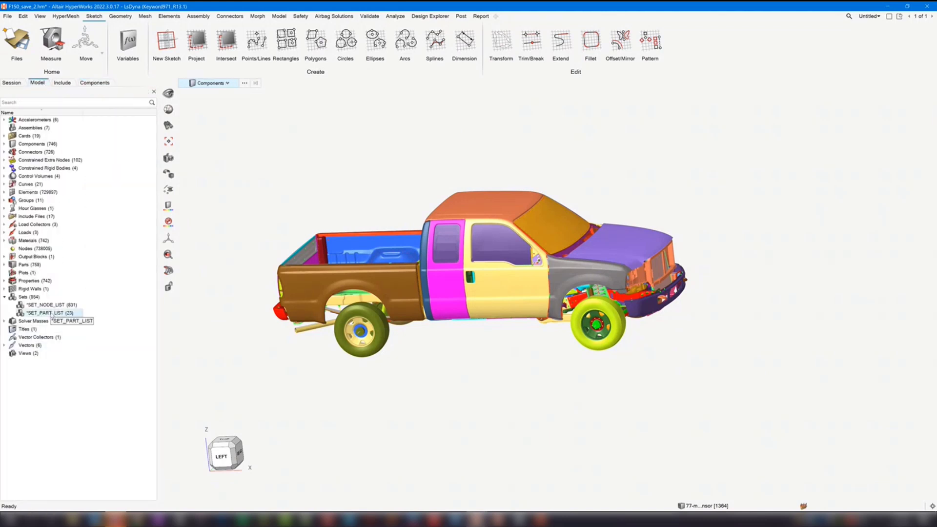
pyautogui.click(45, 299)
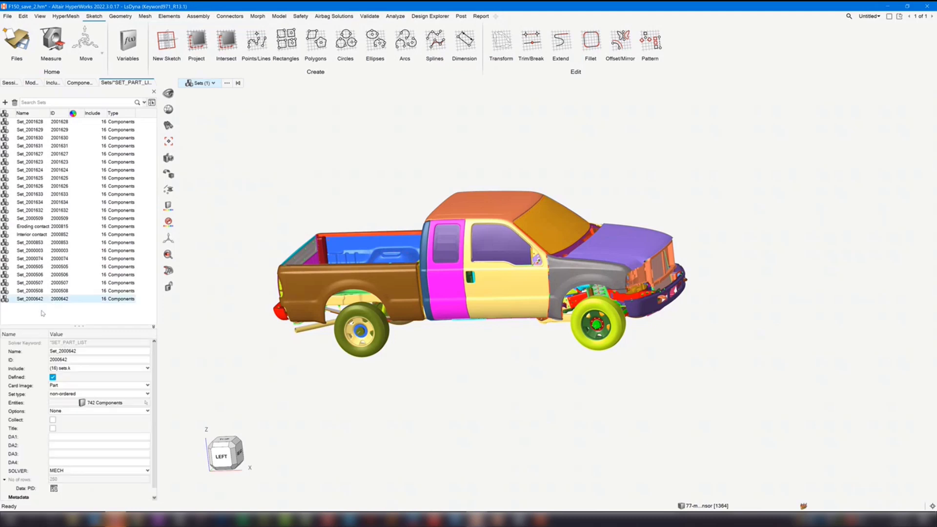
pyautogui.rightClick(40, 314)
pyautogui.click(63, 315)
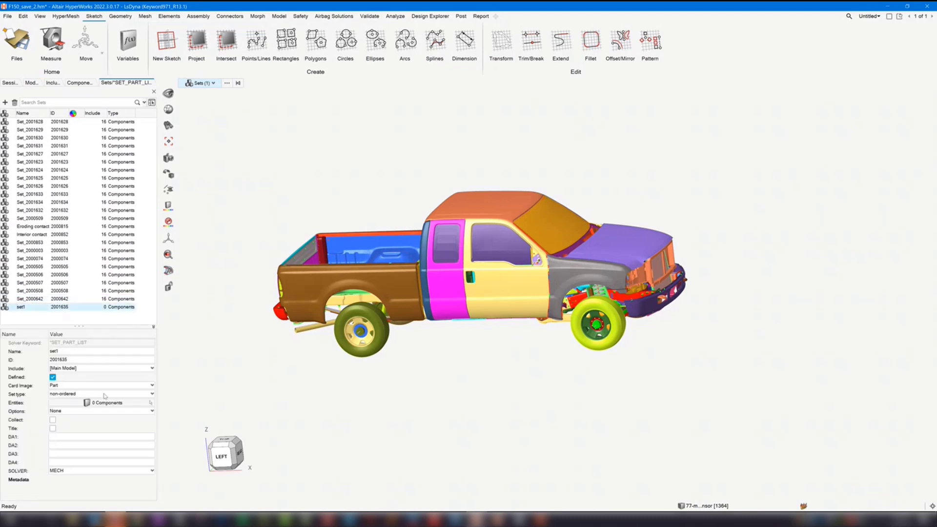
# - For set1's component entities, use Advanced Selection by material and filter the material list to card image MATL20
pyautogui.click(108, 404)
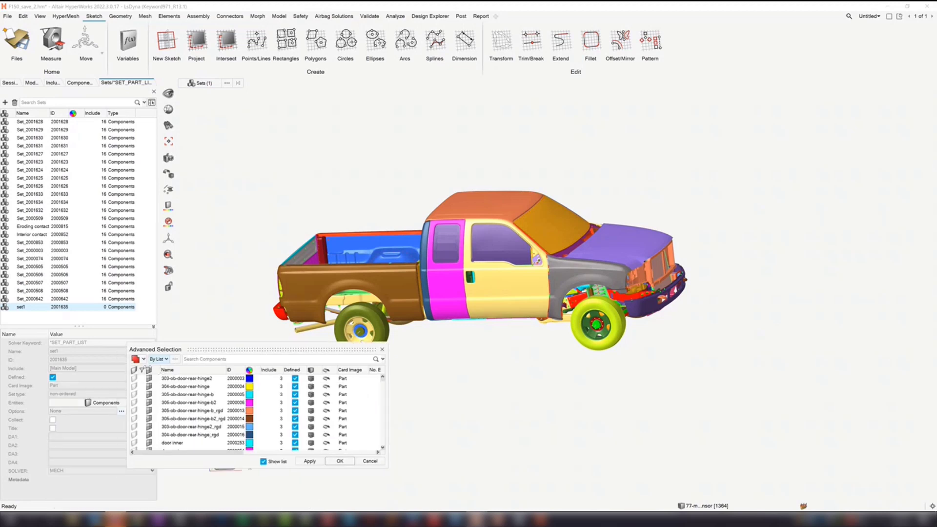
pyautogui.click(159, 360)
pyautogui.click(174, 410)
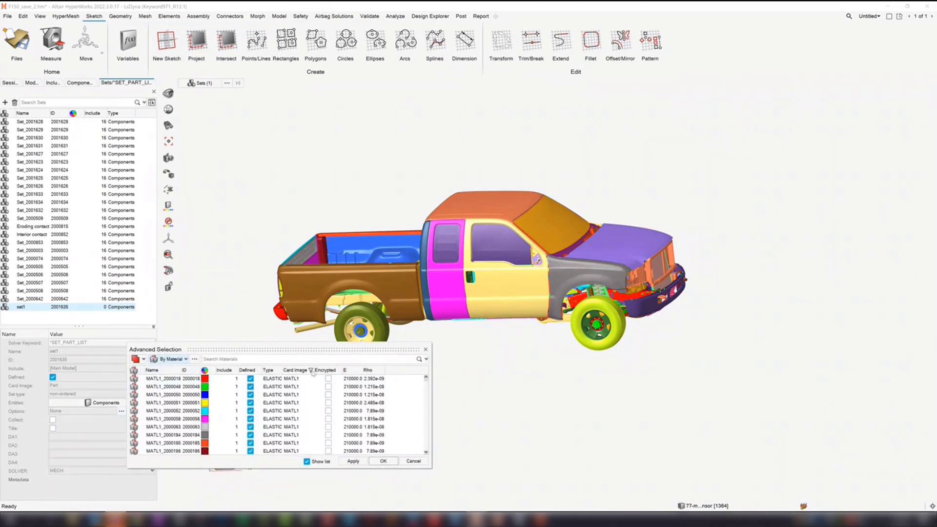
pyautogui.click(311, 370)
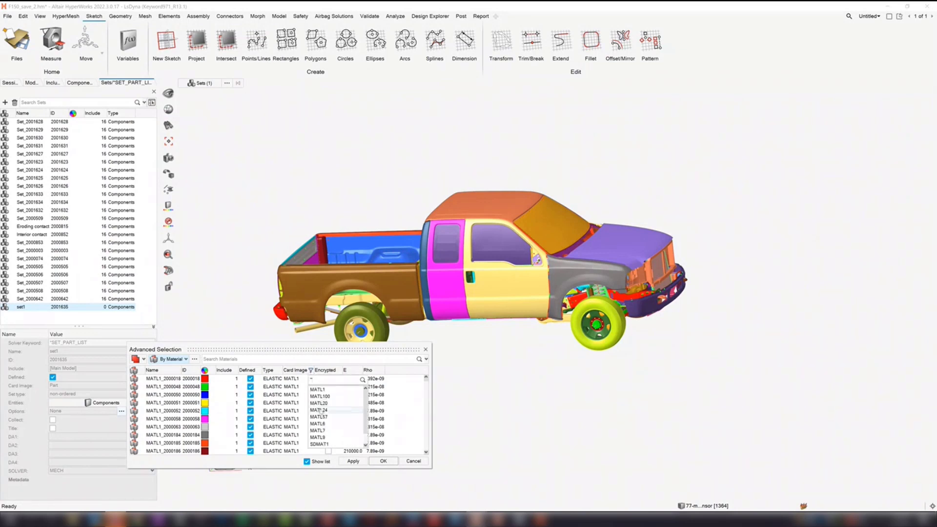
pyautogui.click(321, 408)
pyautogui.press('Return')
# - Select all the filtered MATL20 materials and accept their components as set1's entities
pyautogui.click(190, 410)
pyautogui.hotkey('ctrl', 'a')
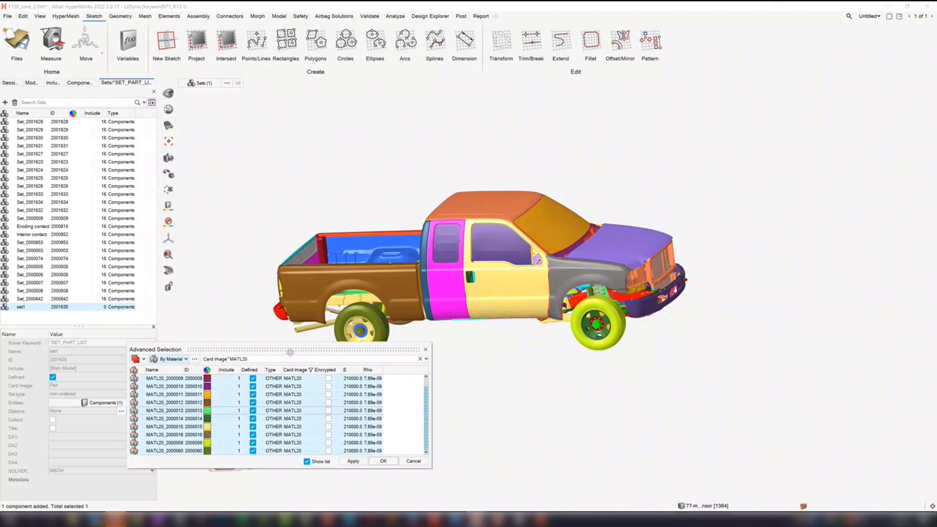
pyautogui.moveTo(290, 353); pyautogui.dragTo(339, 348)
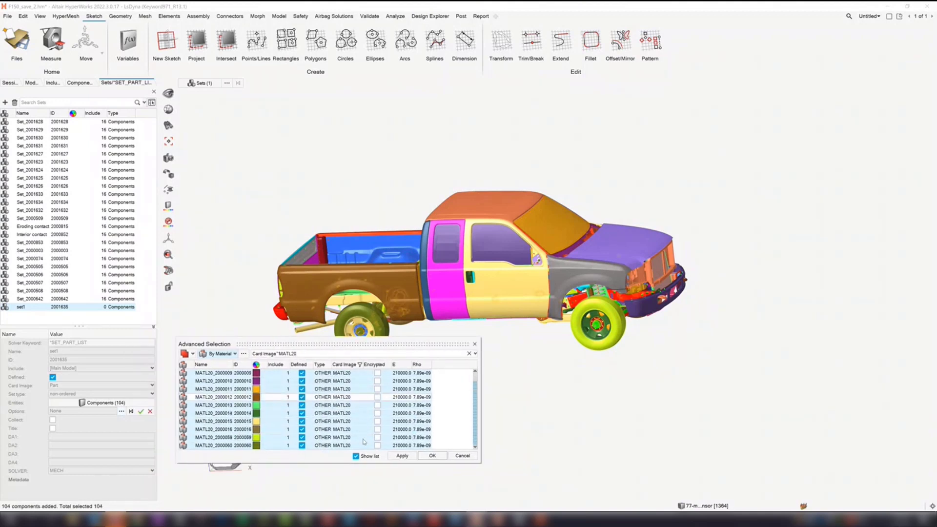
pyautogui.click(433, 456)
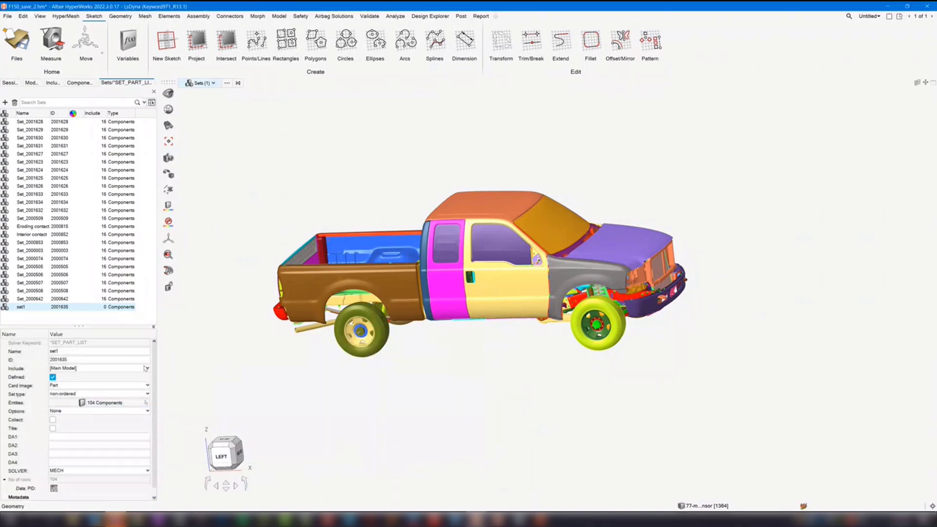
# - Review set1's components in the model, end the review and return the whole truck to view
pyautogui.rightClick(29, 307)
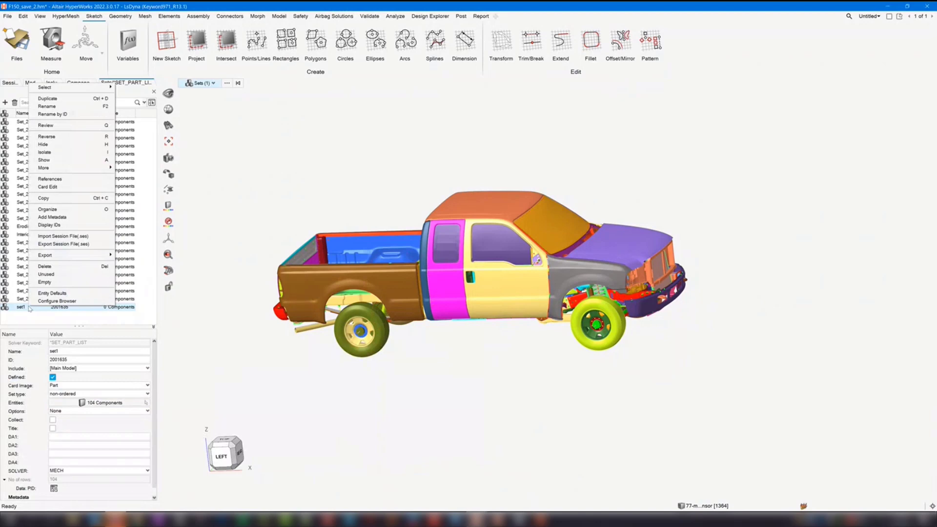
pyautogui.click(46, 126)
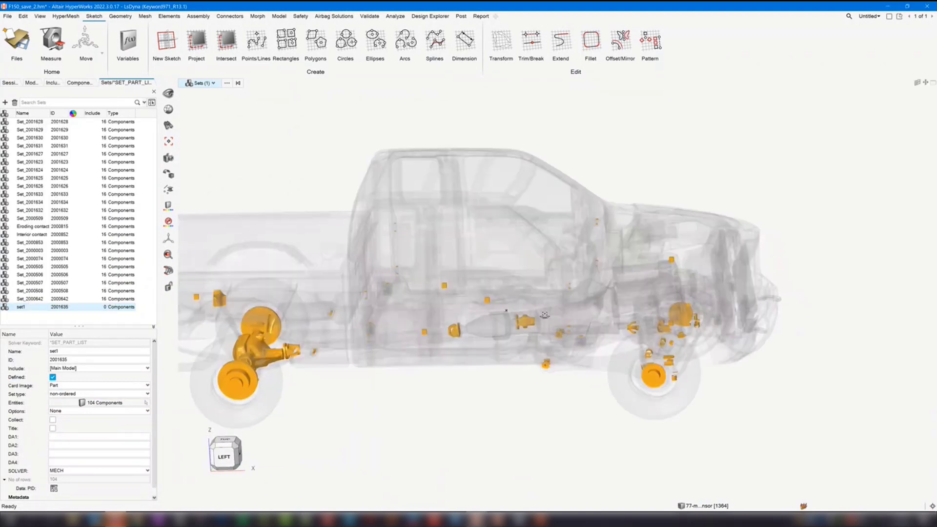
pyautogui.rightClick(47, 306)
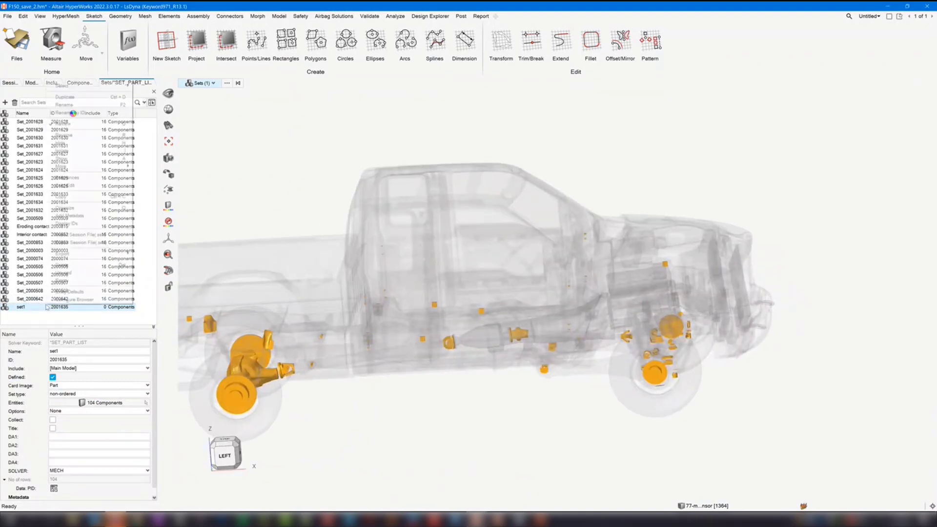
pyautogui.click(71, 125)
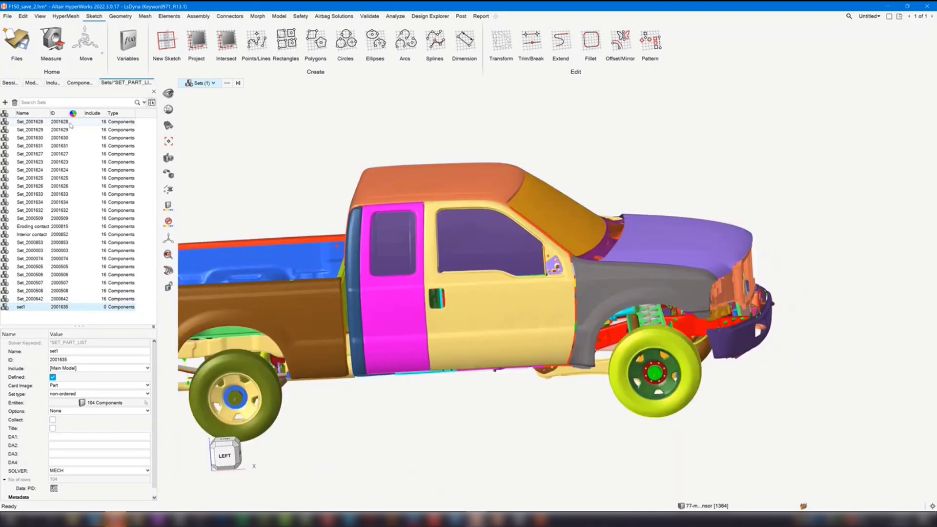
pyautogui.moveTo(701, 179); pyautogui.dragTo(657, 198, button='middle')
pyautogui.moveTo(723, 225); pyautogui.dragTo(768, 267, button='middle')
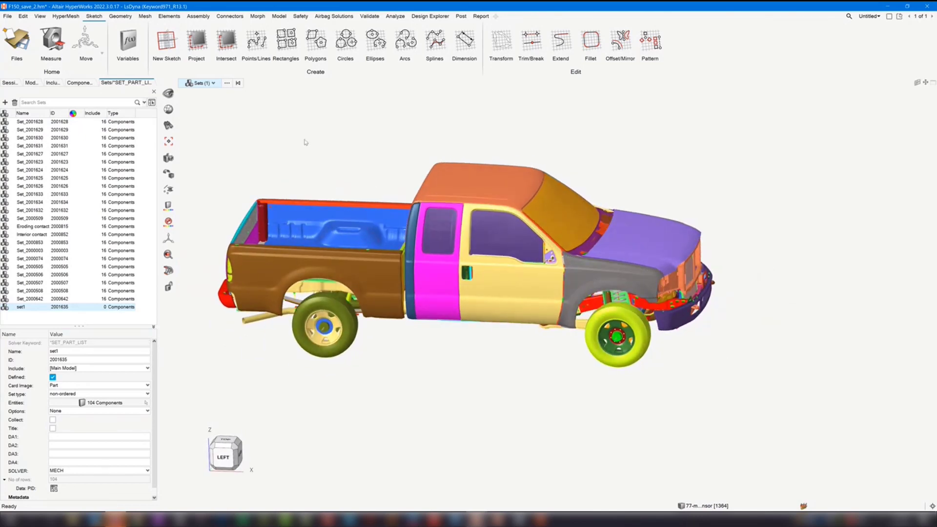
# - Clear the set selection, open the current part list and examine its columns
pyautogui.click(237, 83)
pyautogui.click(227, 84)
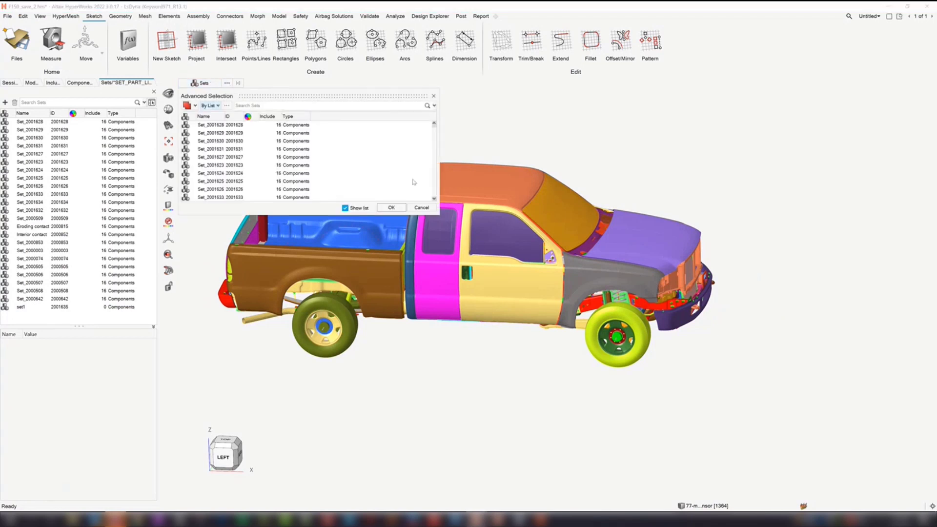
pyautogui.click(722, 506)
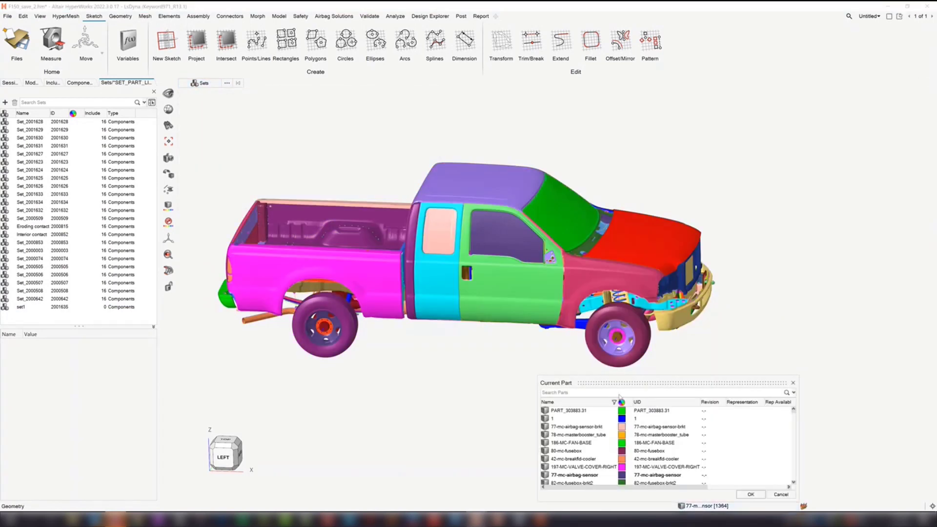
pyautogui.moveTo(588, 359); pyautogui.dragTo(561, 337)
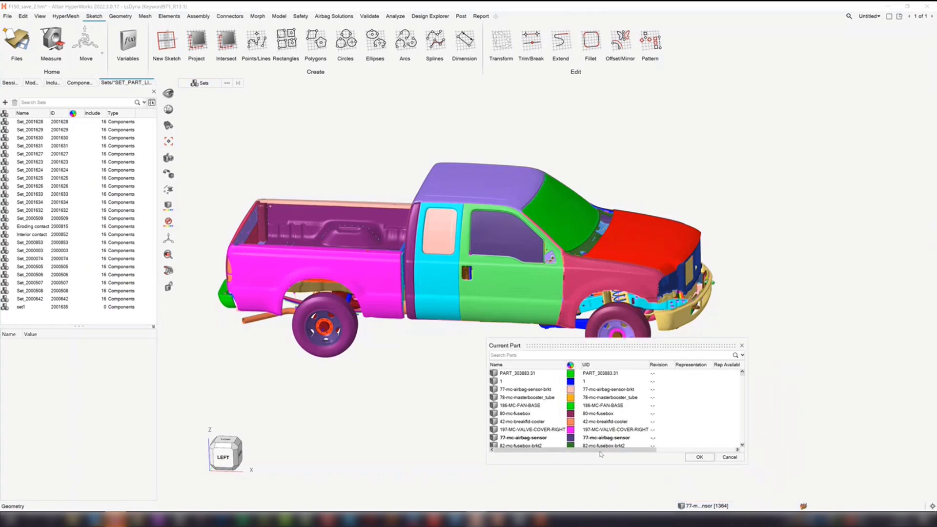
pyautogui.hscroll(5, 602, 451)
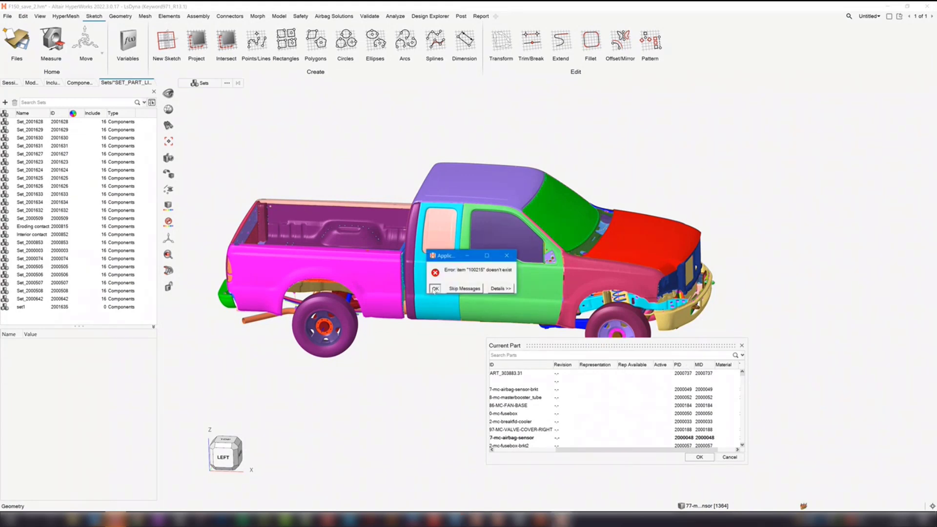
pyautogui.click(435, 288)
pyautogui.moveTo(634, 450); pyautogui.dragTo(572, 452)
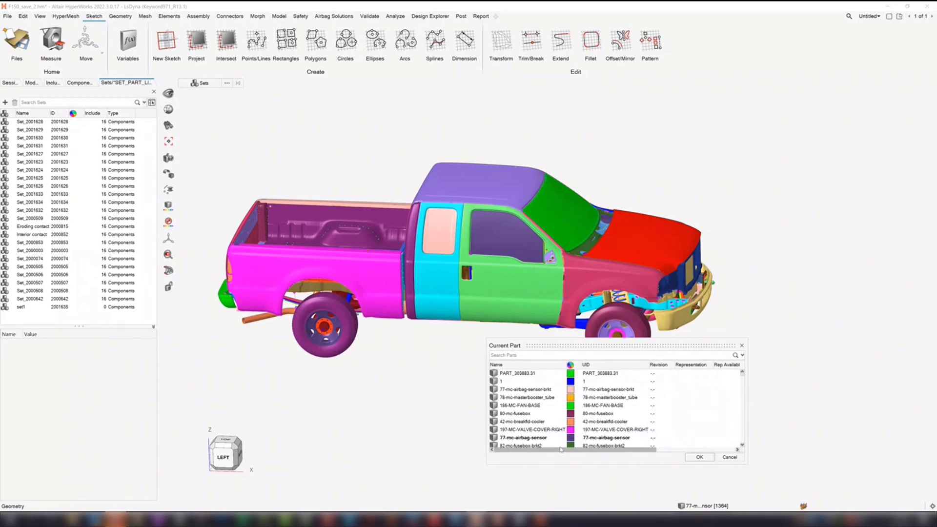
# - Filter the part list by UID to 114-bw-floor-rear and set that part as the current part
pyautogui.click(646, 366)
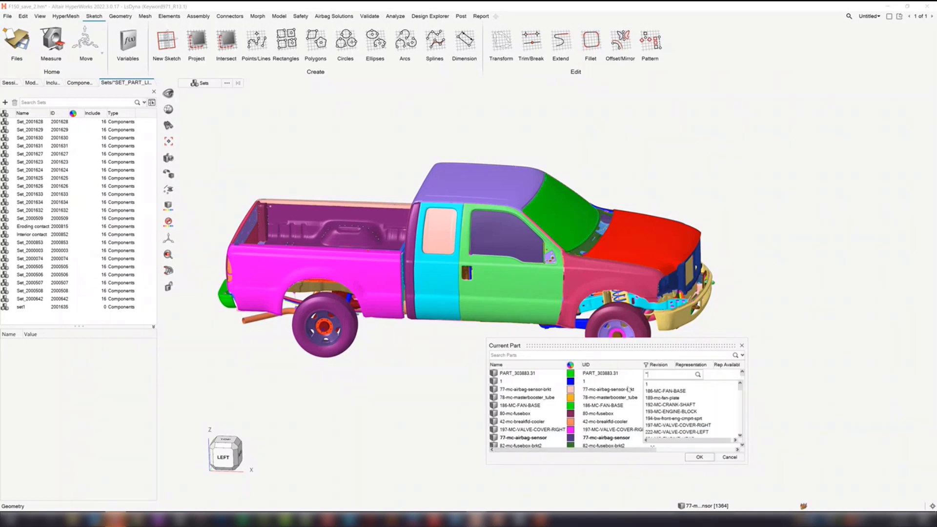
pyautogui.write('*floo')
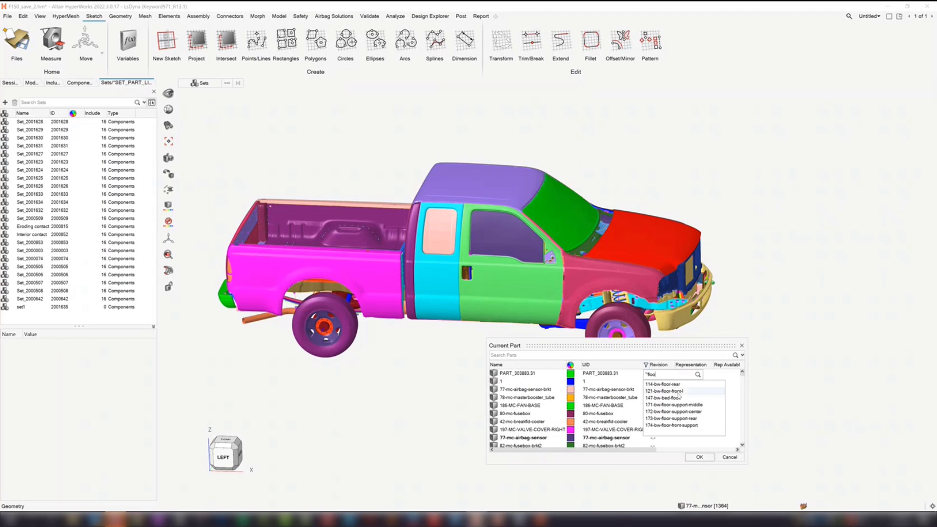
pyautogui.click(681, 384)
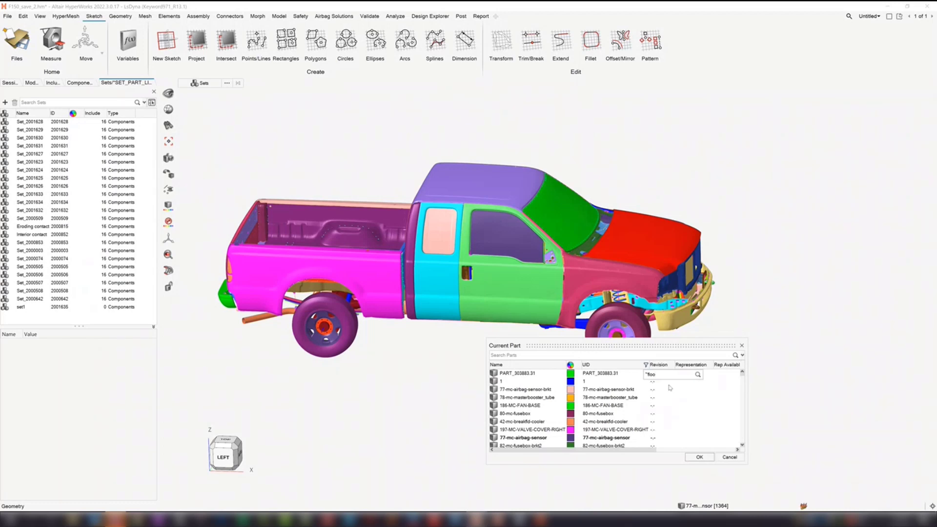
pyautogui.click(687, 376)
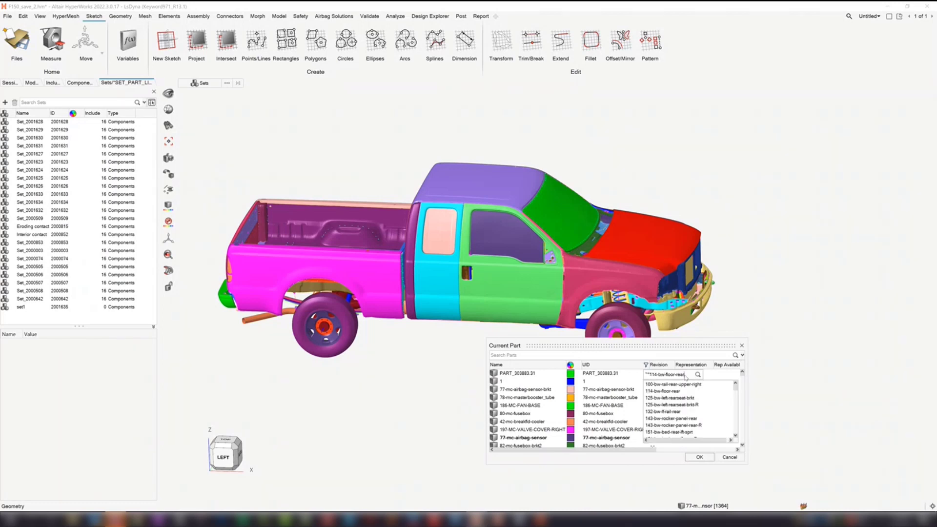
pyautogui.press('Return')
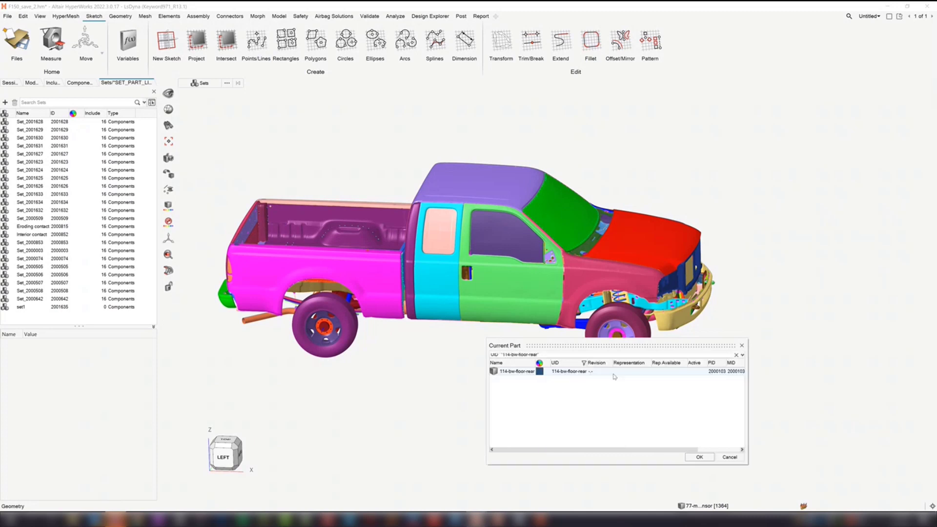
pyautogui.click(546, 374)
pyautogui.click(520, 375)
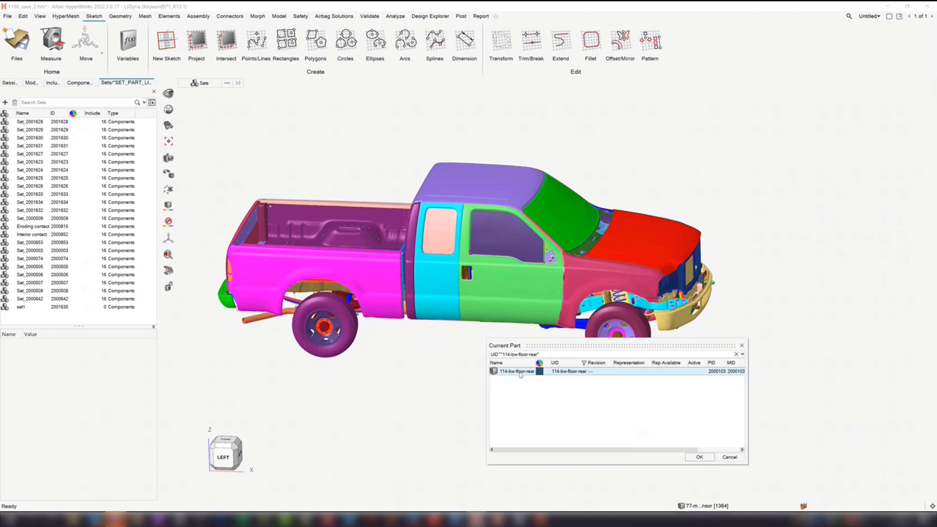
pyautogui.click(701, 458)
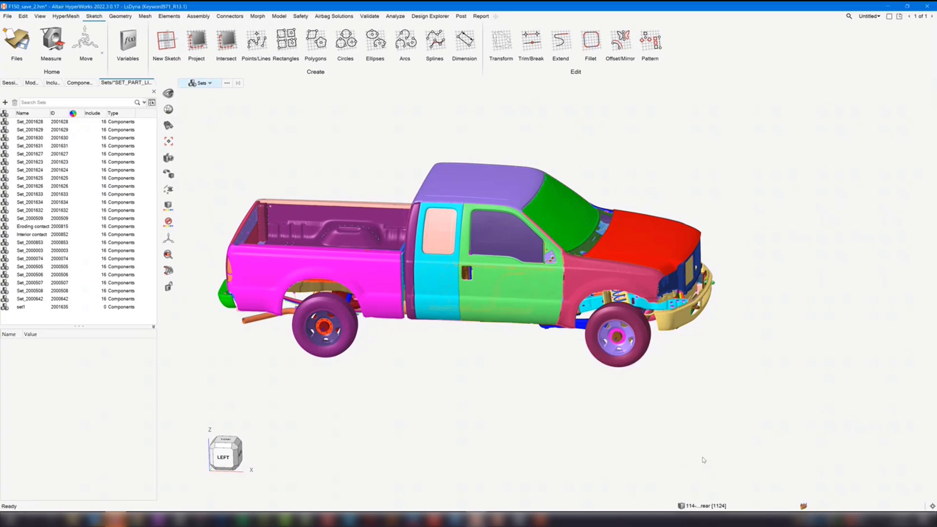
# - Reopen the current part list and make 77-mc-airbag-sensor-brkt the current part
pyautogui.moveTo(628, 448)
pyautogui.mouseDown(button='middle')
pyautogui.moveTo(646, 448)
pyautogui.moveTo(622, 450)
pyautogui.mouseUp(button='middle')
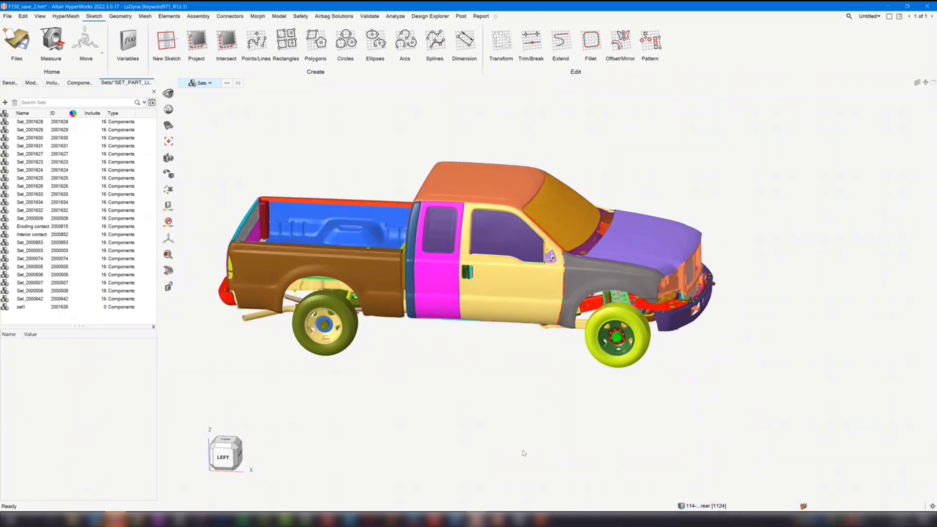
pyautogui.scroll(-2, 552, 425)
pyautogui.moveTo(630, 436); pyautogui.dragTo(607, 431, button='middle')
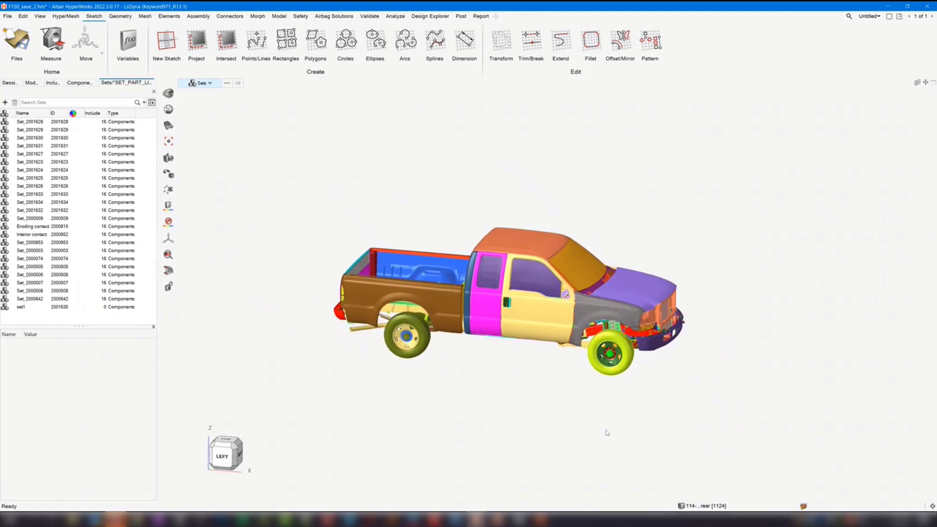
pyautogui.moveTo(612, 226); pyautogui.dragTo(558, 223, button='right')
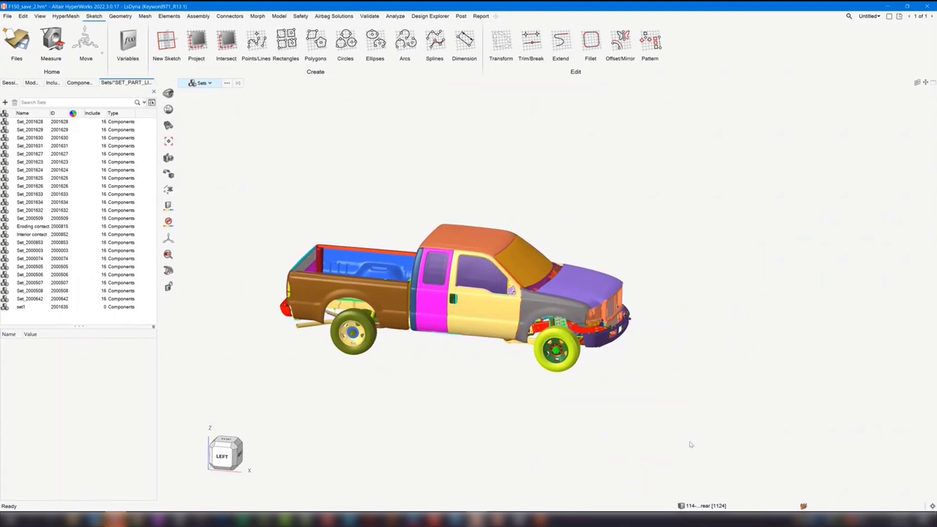
pyautogui.click(711, 508)
pyautogui.moveTo(588, 381); pyautogui.dragTo(549, 278)
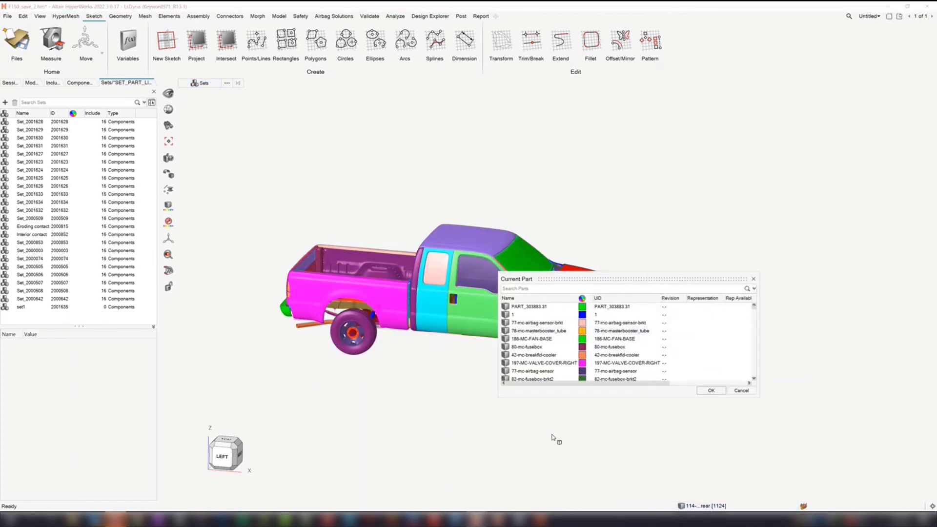
pyautogui.click(546, 324)
pyautogui.click(711, 390)
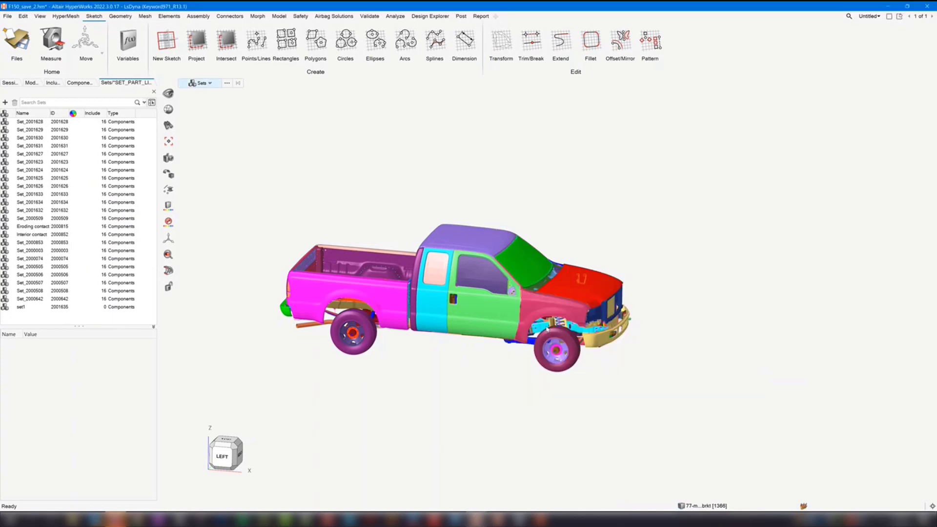
# - Set the current part to 78-mc-masterbooster
pyautogui.click(720, 507)
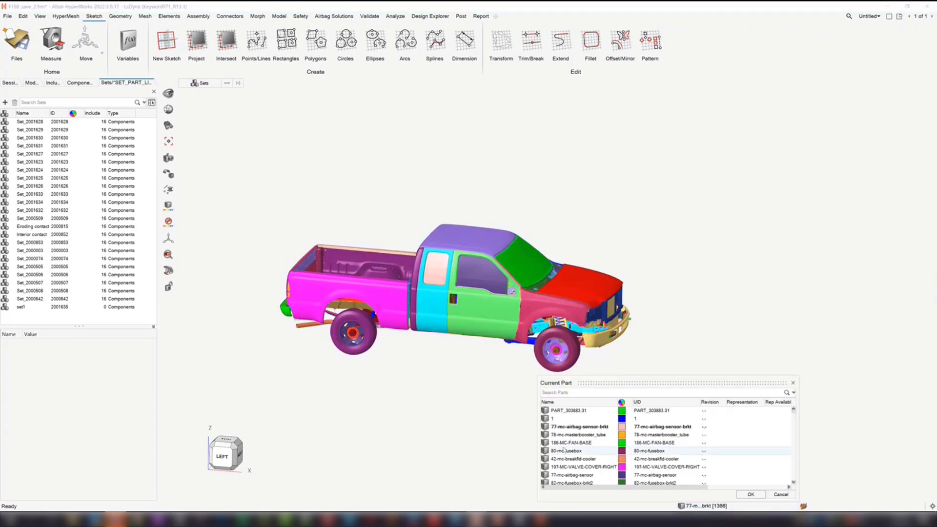
pyautogui.scroll(-5, 577, 450)
pyautogui.scroll(-4, 577, 450)
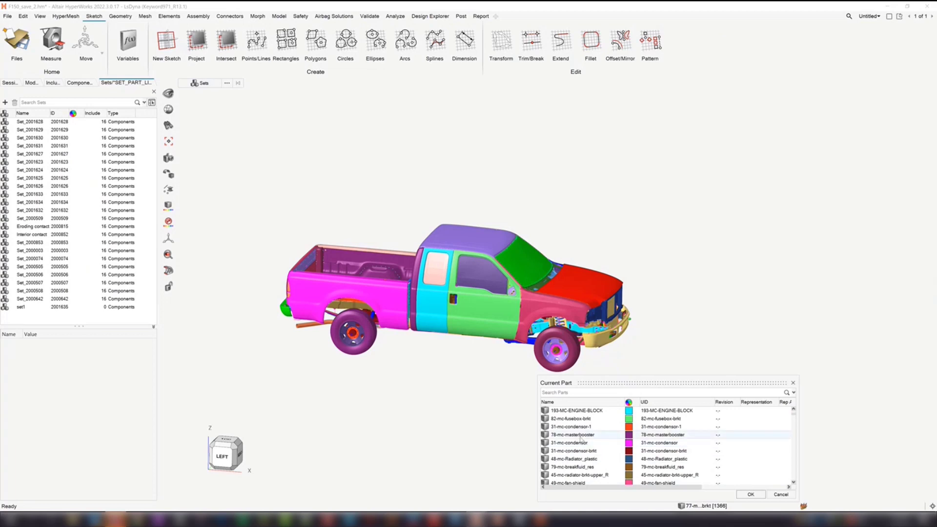
pyautogui.doubleClick(579, 435)
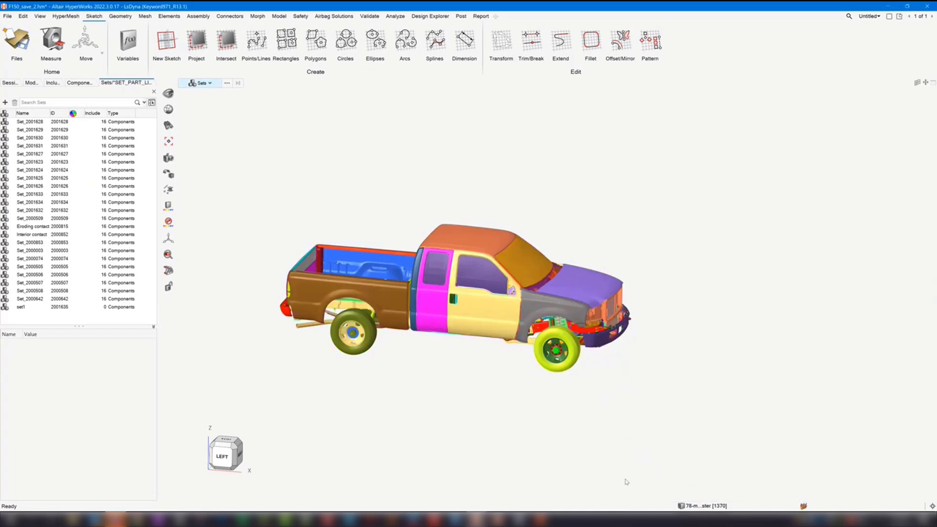
# - For component 306-ob-door-rear-hinge-b2_rgd in the component browser, assign the shell section property with ID 2000005 through the advanced list
pyautogui.click(54, 308)
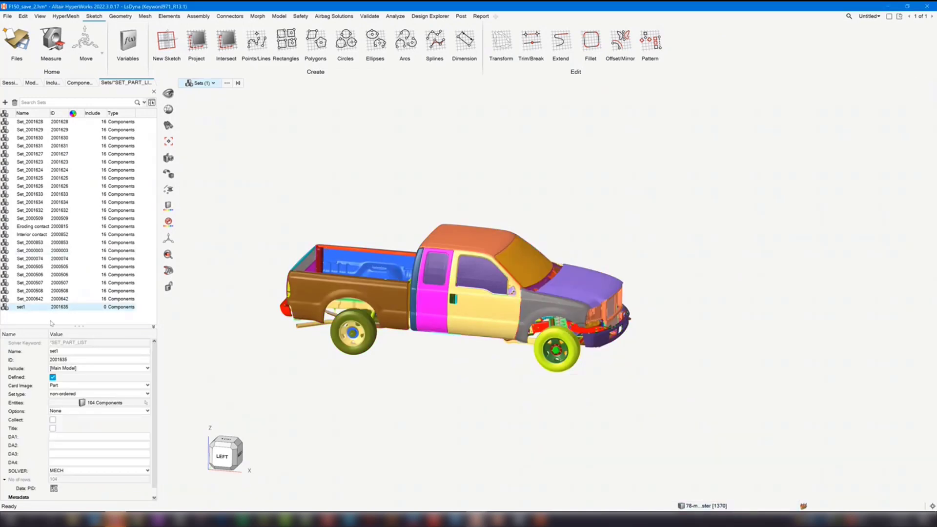
pyautogui.click(78, 83)
pyautogui.click(108, 403)
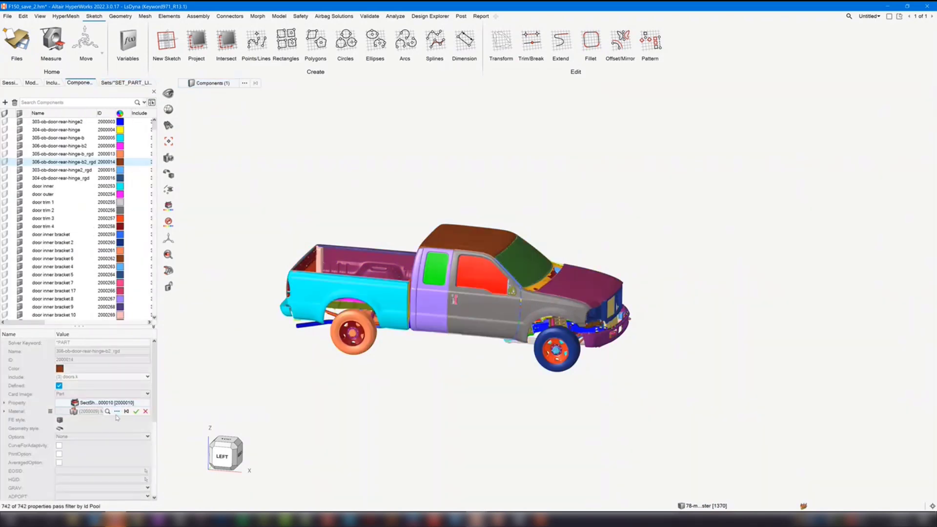
pyautogui.click(118, 412)
pyautogui.doubleClick(98, 451)
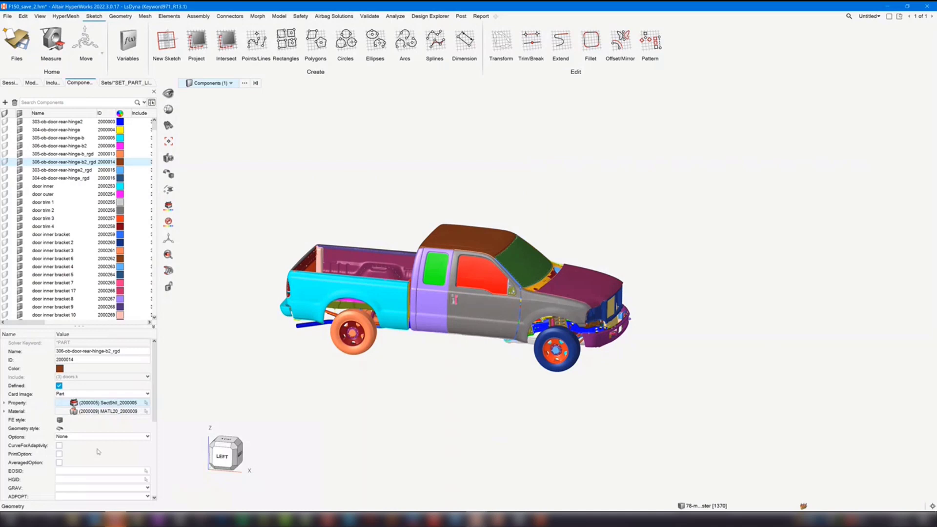
# - Assign material MATL9_2000638 to component 306-ob-door-rear-hinge-b2_rgd through the advanced material list
pyautogui.click(107, 412)
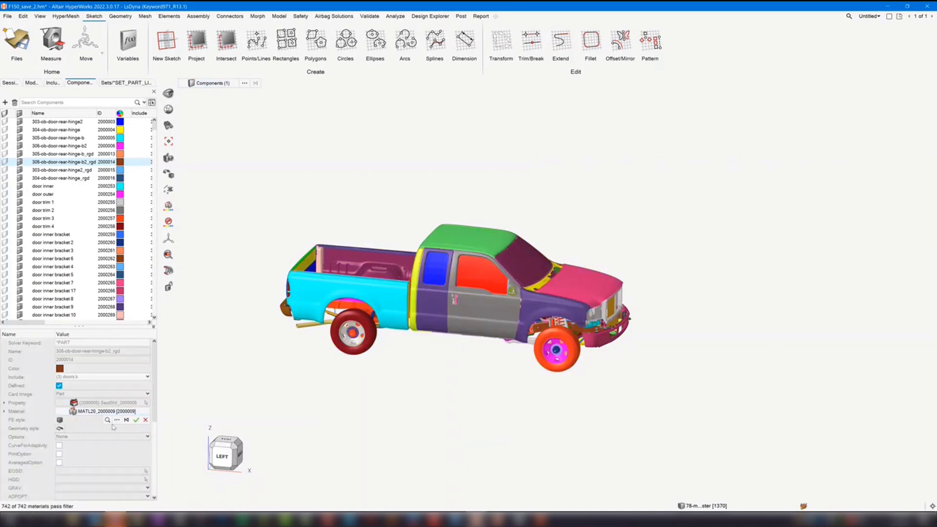
pyautogui.click(116, 421)
pyautogui.doubleClick(97, 460)
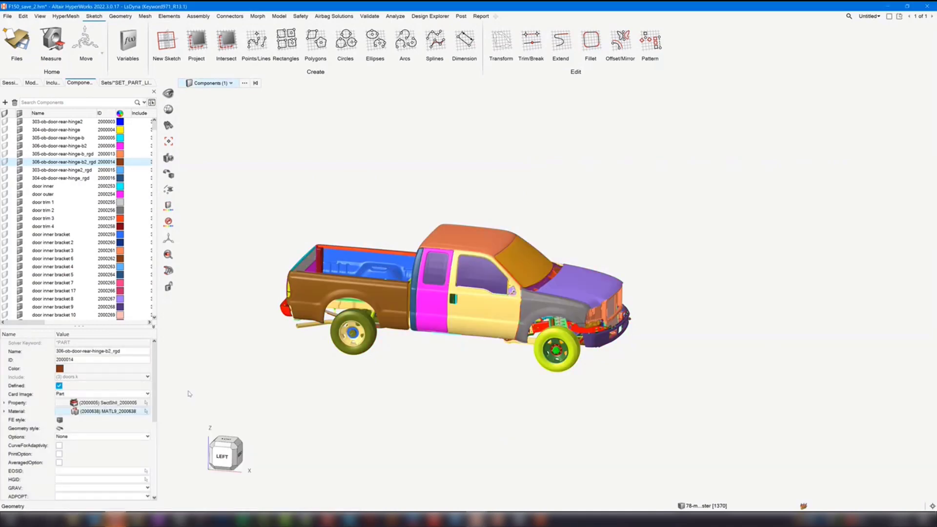
# - Examine the By Material list in the advanced selection for components, and dismiss it without selecting a material
pyautogui.scroll(-1, 277, 197)
pyautogui.click(280, 210)
pyautogui.moveTo(722, 310); pyautogui.dragTo(697, 300, button='right')
pyautogui.moveTo(399, 197); pyautogui.dragTo(423, 199, button='right')
pyautogui.scroll(-1, 424, 200)
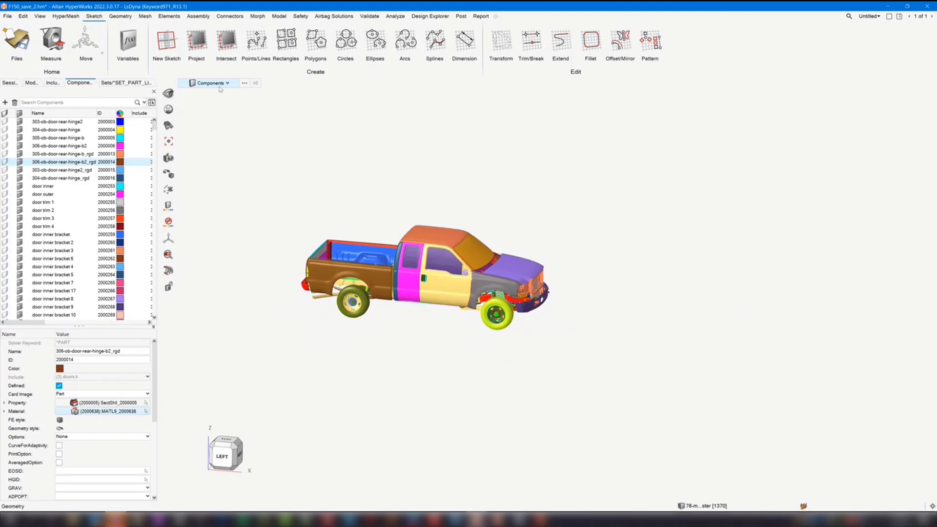
pyautogui.click(245, 83)
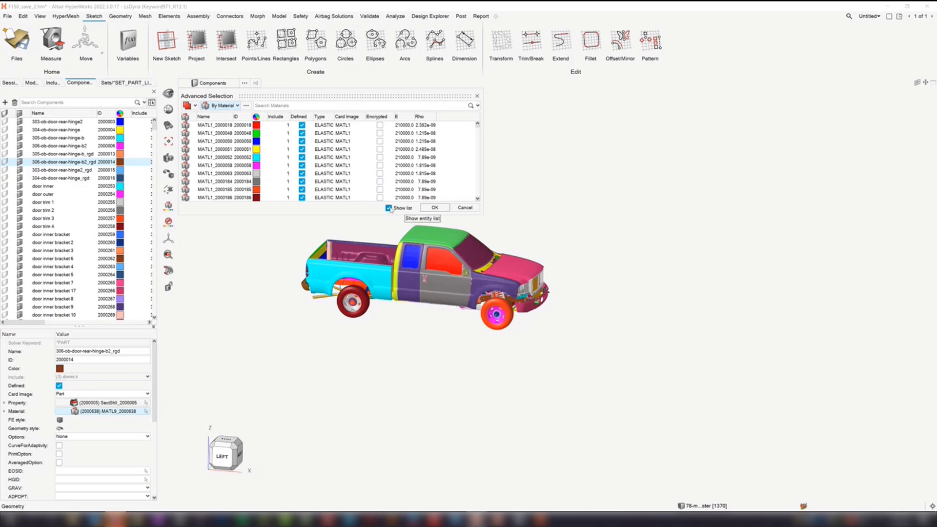
pyautogui.moveTo(306, 98)
pyautogui.mouseDown()
pyautogui.moveTo(336, 126)
pyautogui.moveTo(318, 106)
pyautogui.mouseUp()
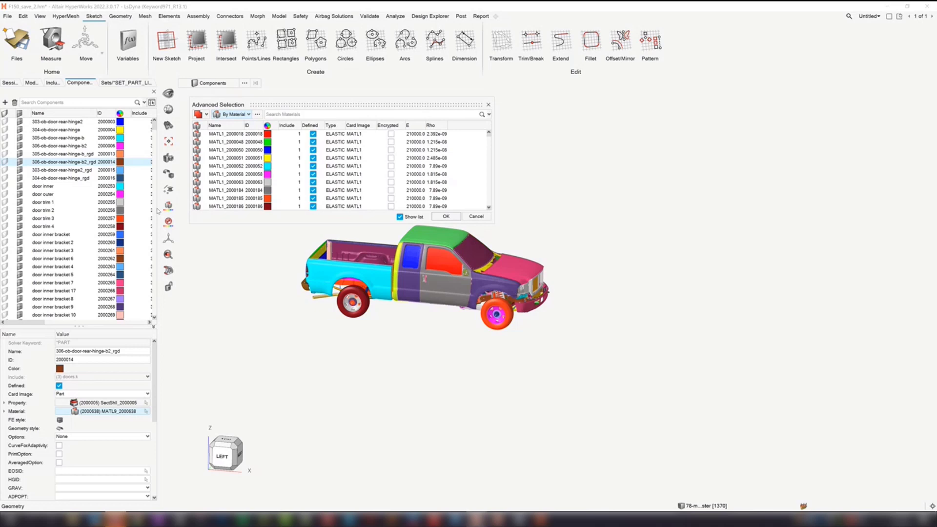
pyautogui.click(474, 216)
# - Switch to the HyperWorks session with the clip_midsurface.hm model and bring the whole clip into view
pyautogui.moveTo(477, 520)
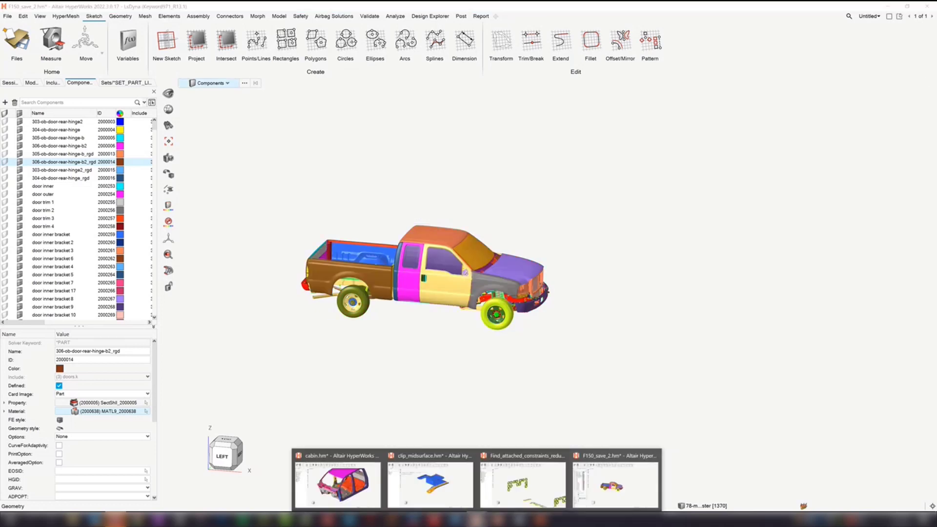
pyautogui.click(429, 481)
pyautogui.click(330, 247)
pyautogui.click(139, 126)
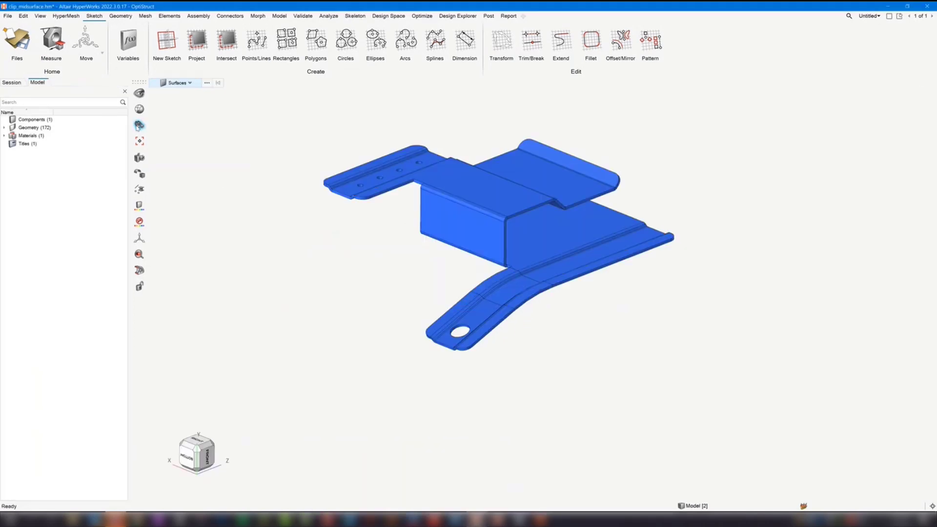
pyautogui.moveTo(293, 136); pyautogui.dragTo(286, 161, button='right')
pyautogui.scroll(-3, 286, 161)
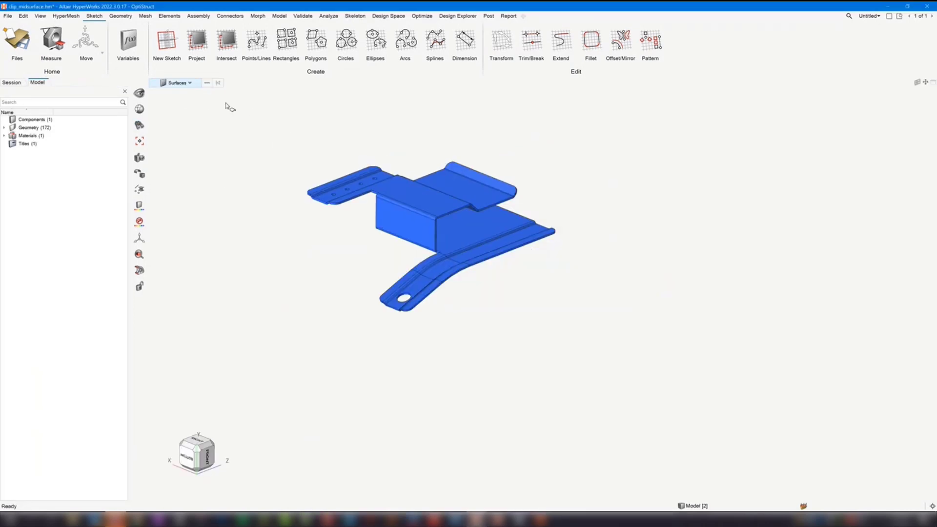
# - Inspect the By Collector list in the advanced selection for surfaces and cancel it
pyautogui.click(207, 84)
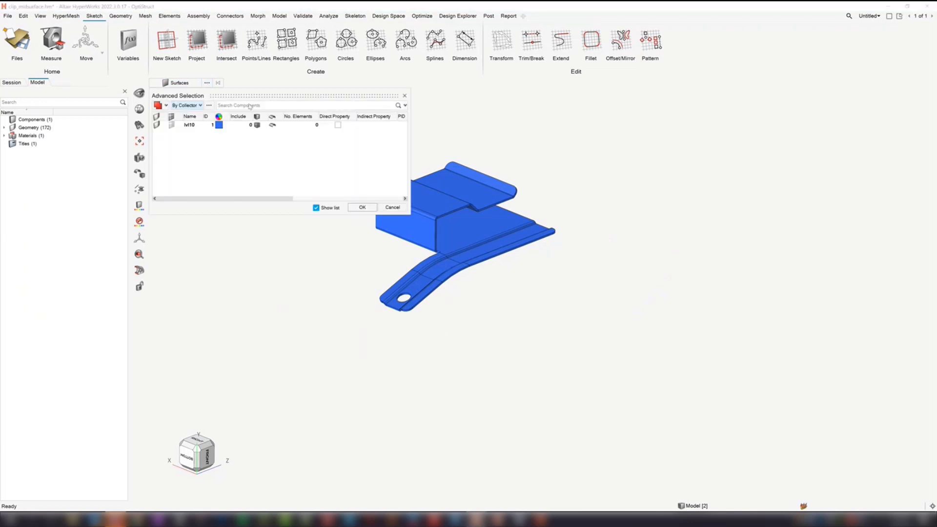
pyautogui.moveTo(261, 95); pyautogui.dragTo(277, 109)
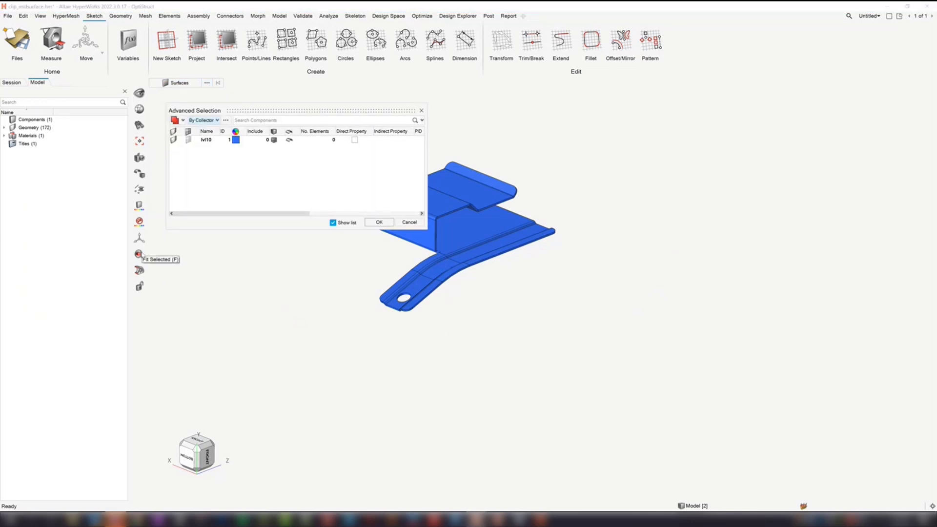
pyautogui.click(416, 224)
# - Reopen the advanced selection for surfaces and set the selection method to By List
pyautogui.click(207, 84)
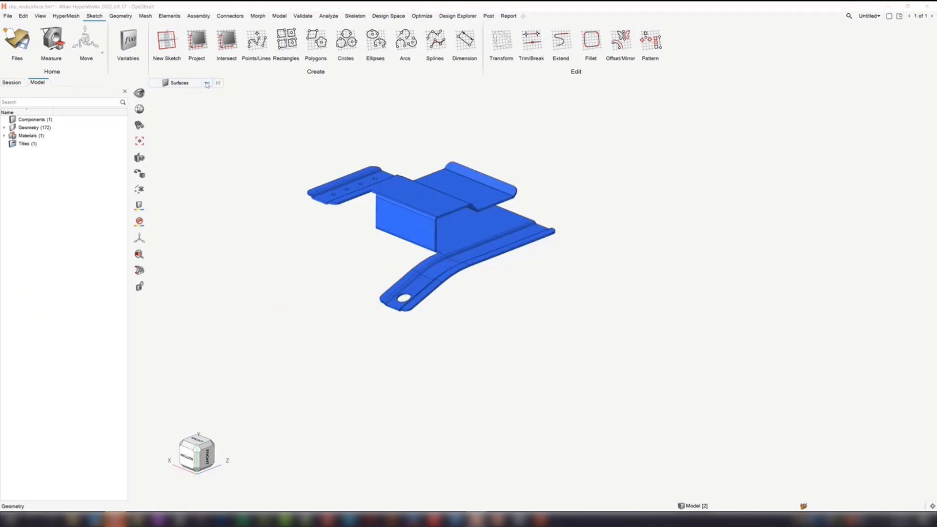
pyautogui.click(199, 105)
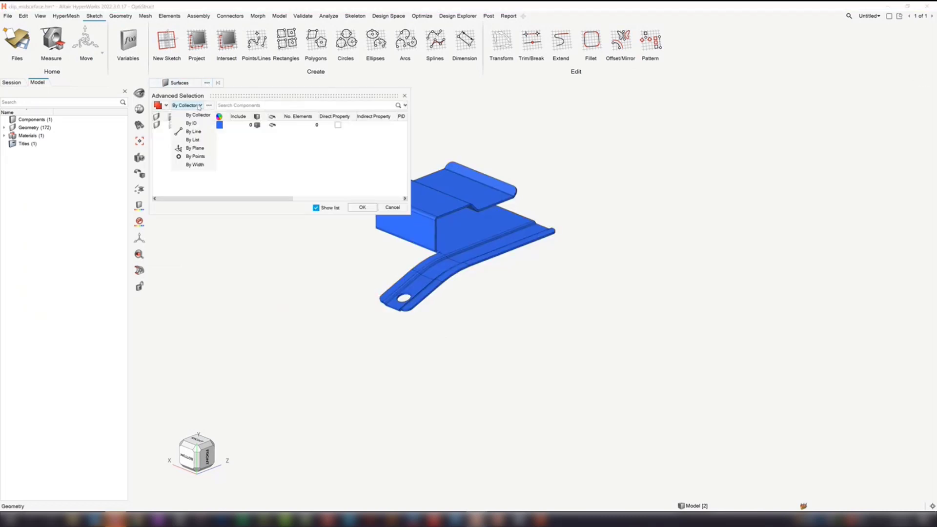
pyautogui.click(197, 140)
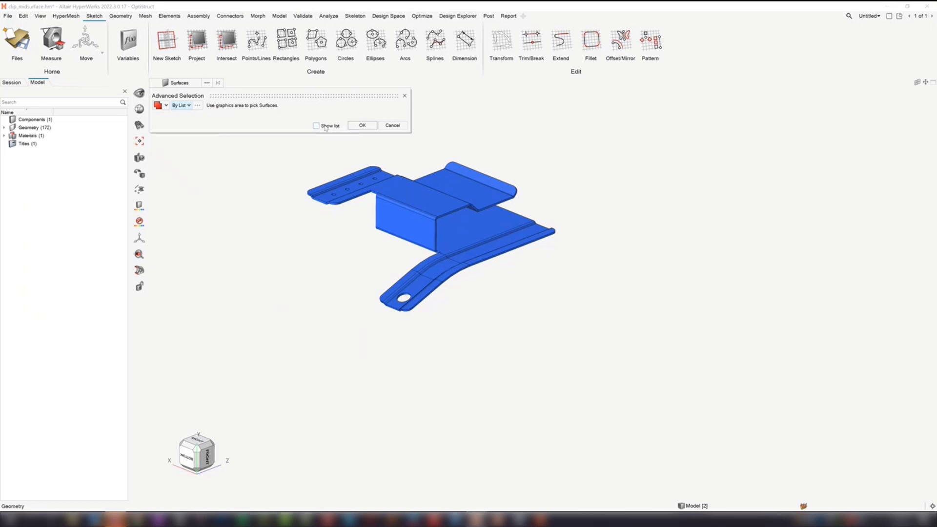
pyautogui.moveTo(257, 94); pyautogui.dragTo(296, 105)
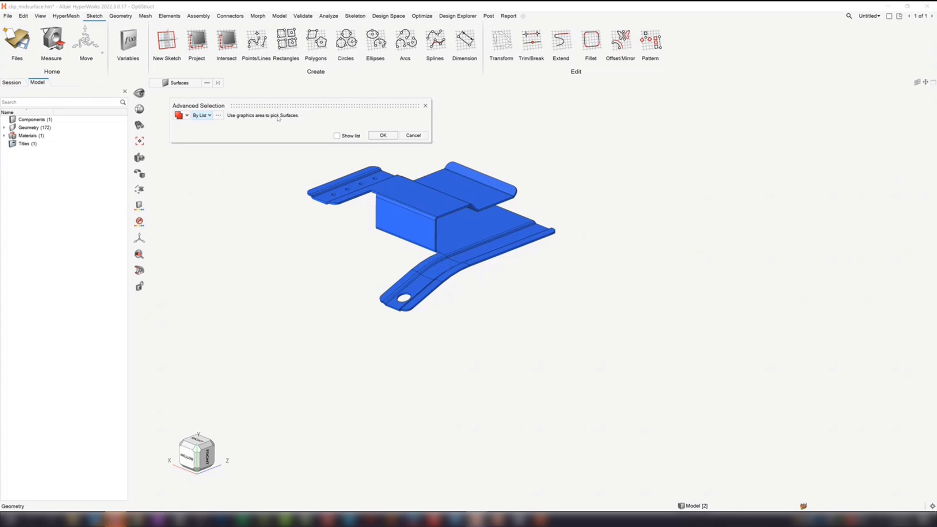
pyautogui.moveTo(286, 108)
pyautogui.mouseDown()
pyautogui.moveTo(280, 116)
pyautogui.moveTo(293, 111)
pyautogui.mouseUp()
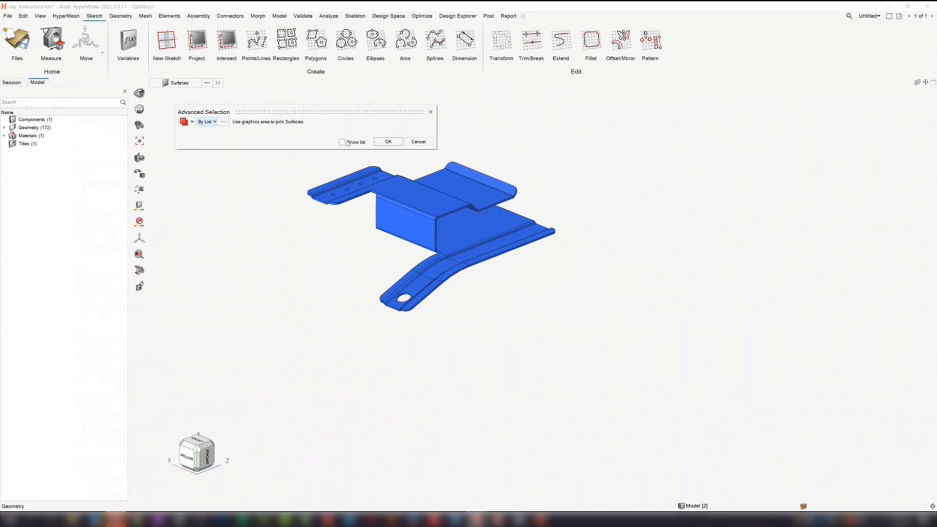
# - Show the surface entity list, review its available attribute columns without adding any, and hide the list again
pyautogui.click(342, 143)
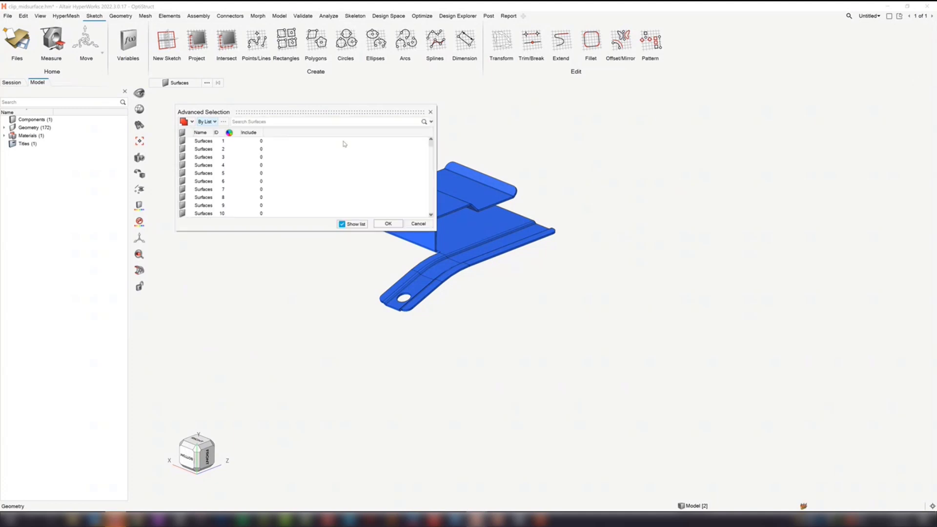
pyautogui.click(355, 224)
pyautogui.rightClick(295, 133)
pyautogui.click(319, 178)
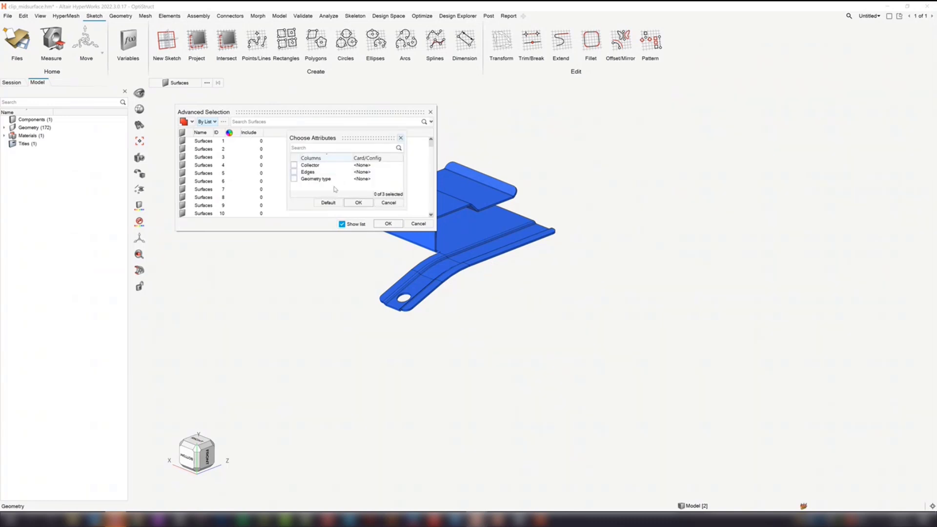
pyautogui.click(389, 203)
pyautogui.click(352, 225)
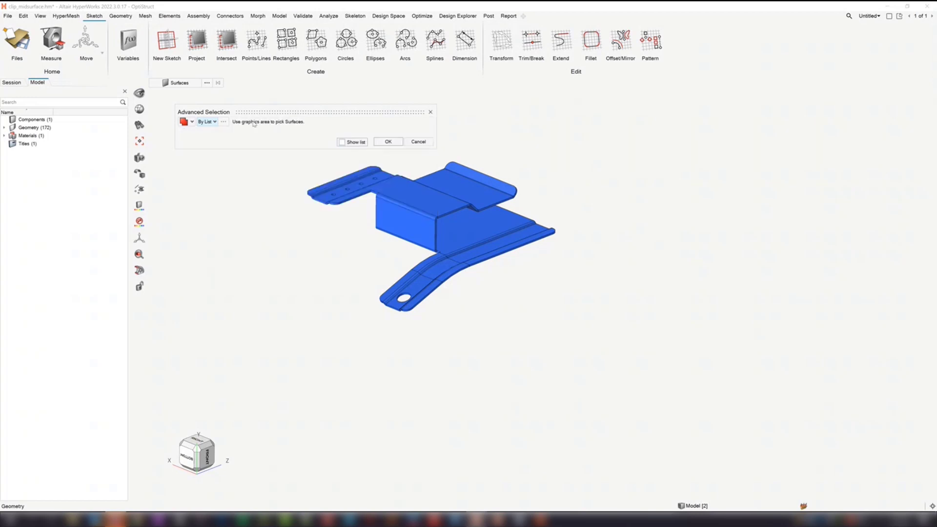
pyautogui.moveTo(308, 112); pyautogui.dragTo(331, 121)
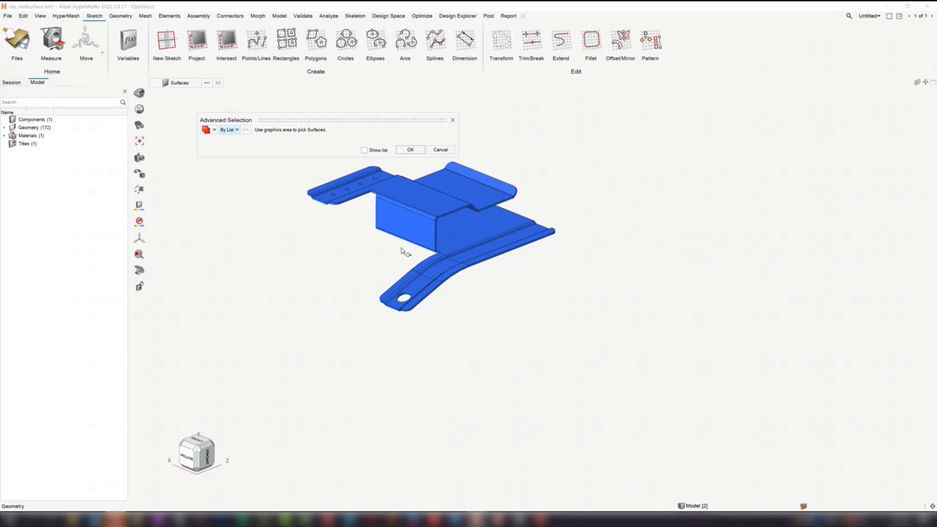
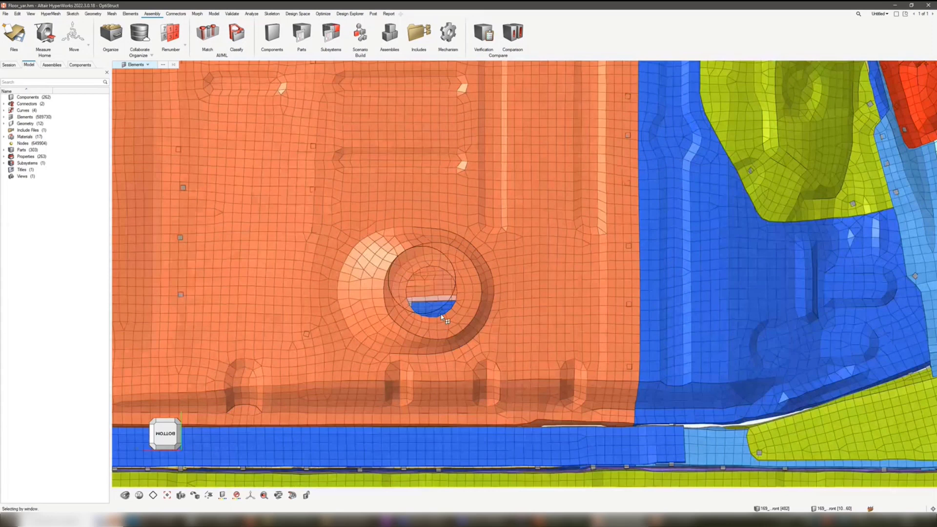
# - Select the elements outside a circular window drawn around the floor panel's hole, and clear that selection
pyautogui.moveTo(442, 316); pyautogui.dragTo(464, 331)
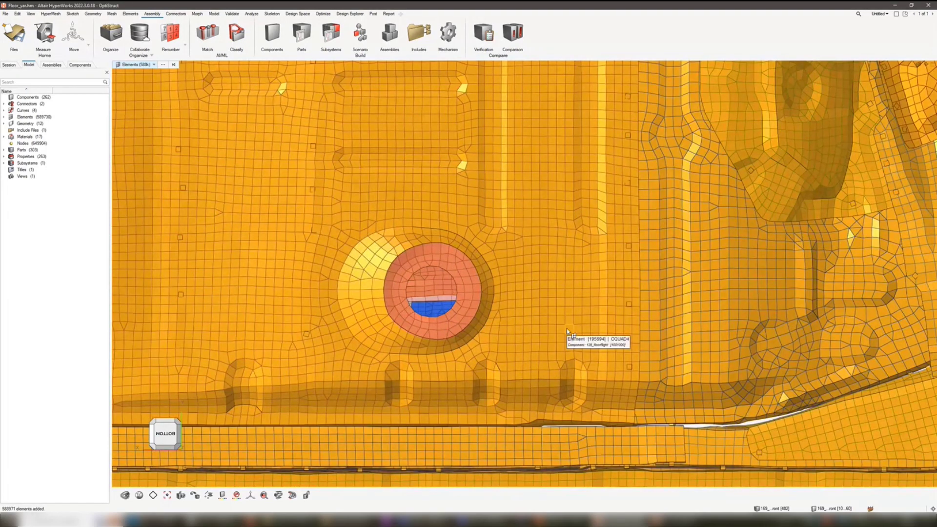
pyautogui.scroll(3, 435, 293)
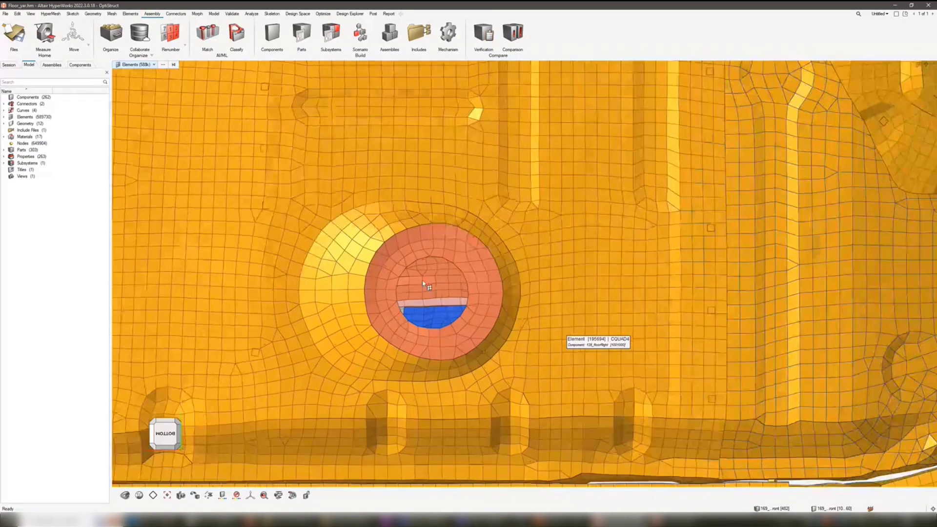
pyautogui.click(174, 65)
# - Set the circular window selection to Inside, select the elements within a circle around the floor panel's hole, and clear the selection
pyautogui.rightClick(292, 180)
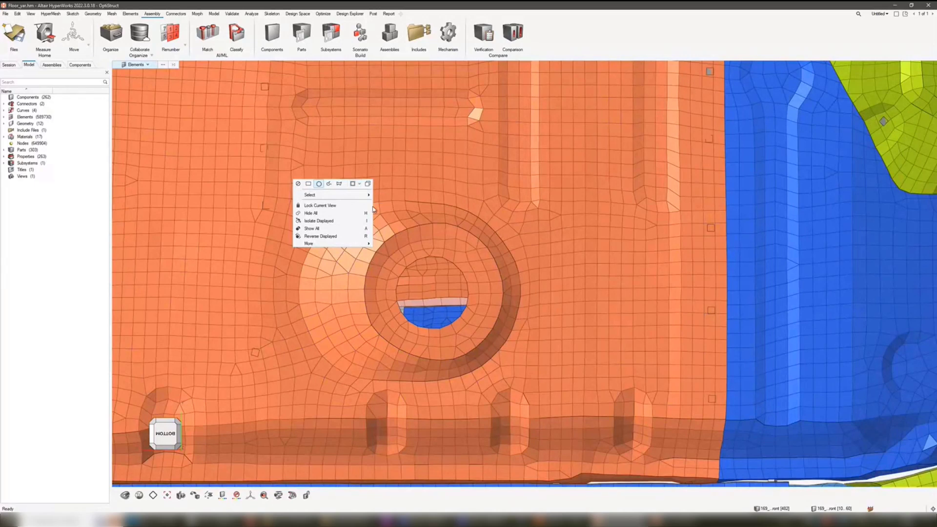
pyautogui.moveTo(438, 251); pyautogui.dragTo(425, 248, button='right')
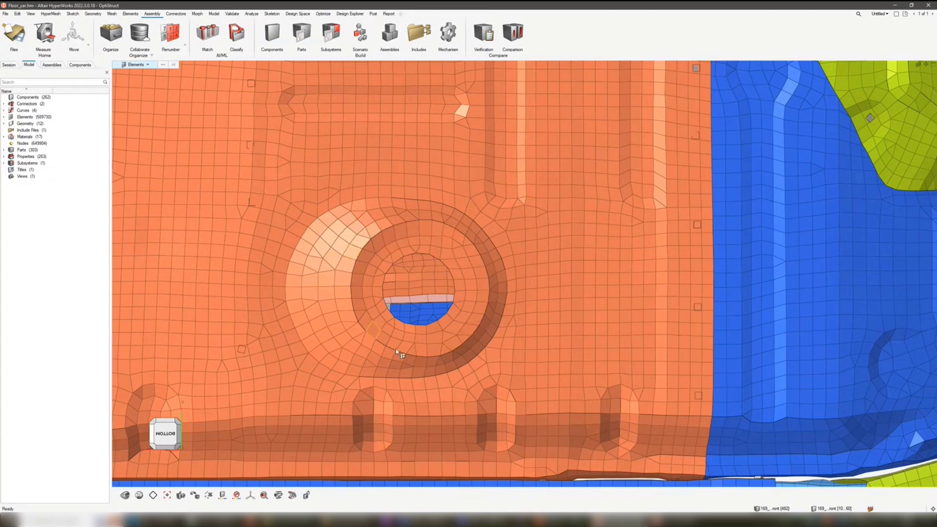
pyautogui.rightClick(323, 230)
pyautogui.click(388, 234)
pyautogui.rightClick(437, 243)
pyautogui.moveTo(439, 243); pyautogui.dragTo(438, 236, button='right')
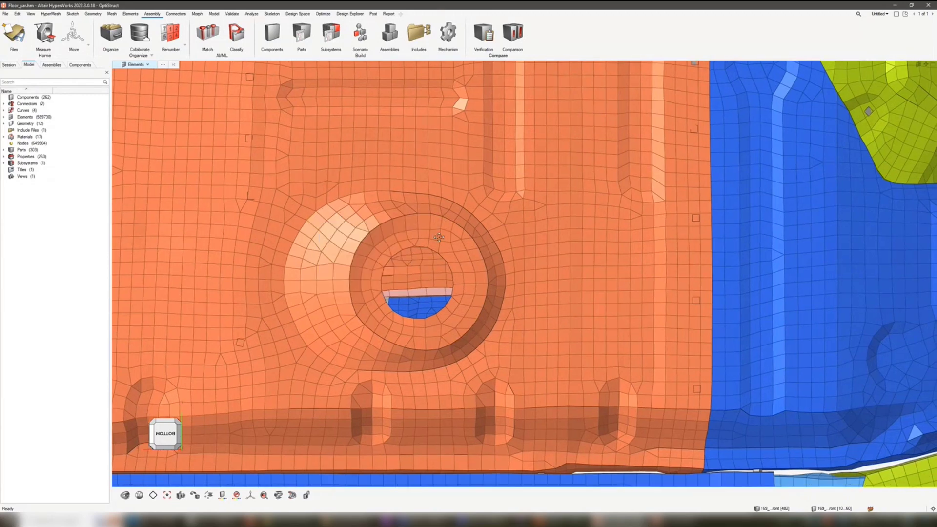
pyautogui.moveTo(383, 223); pyautogui.dragTo(463, 335)
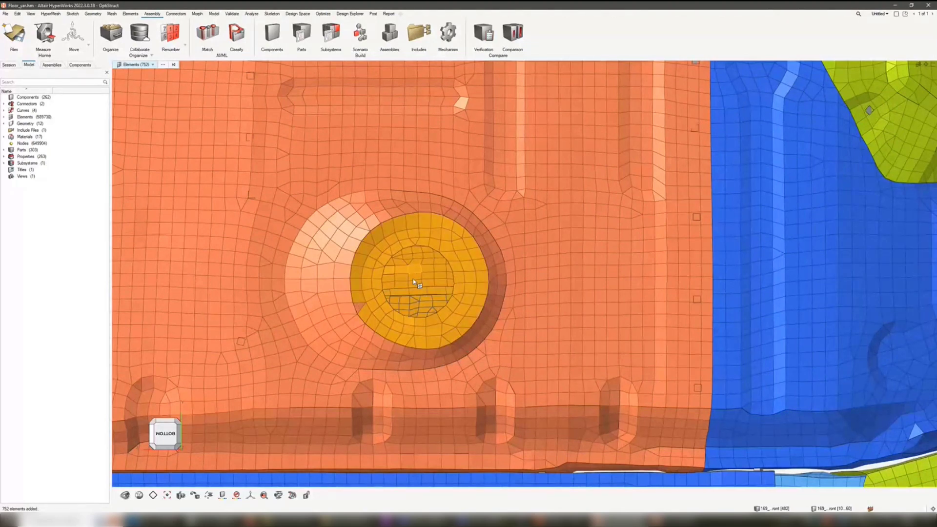
pyautogui.click(174, 65)
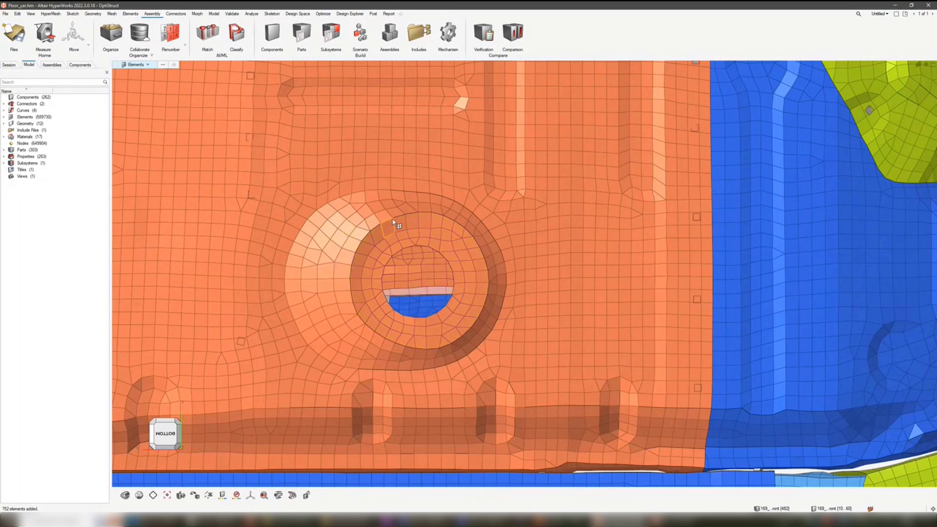
# - Window-select the elements around the hole, restrict them to component 128_floorRight through the advanced selection, and clear the result
pyautogui.click(450, 349)
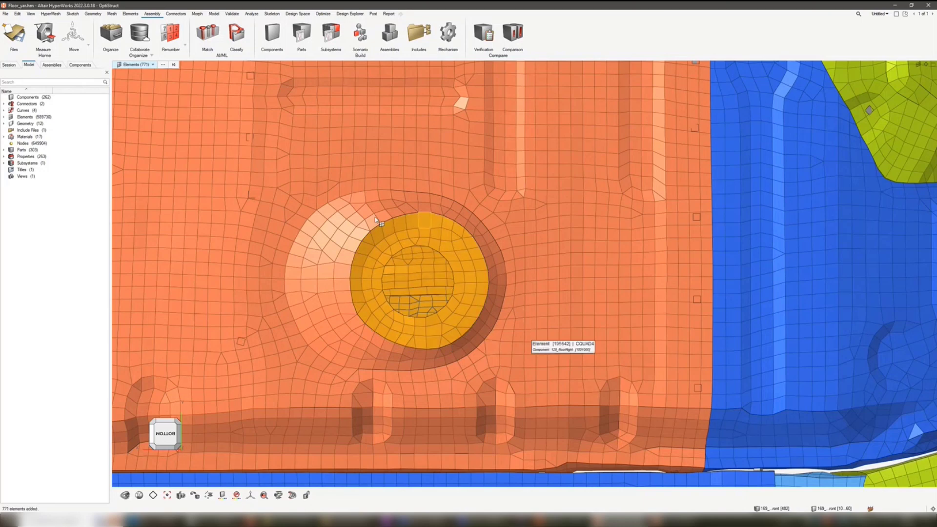
pyautogui.click(163, 65)
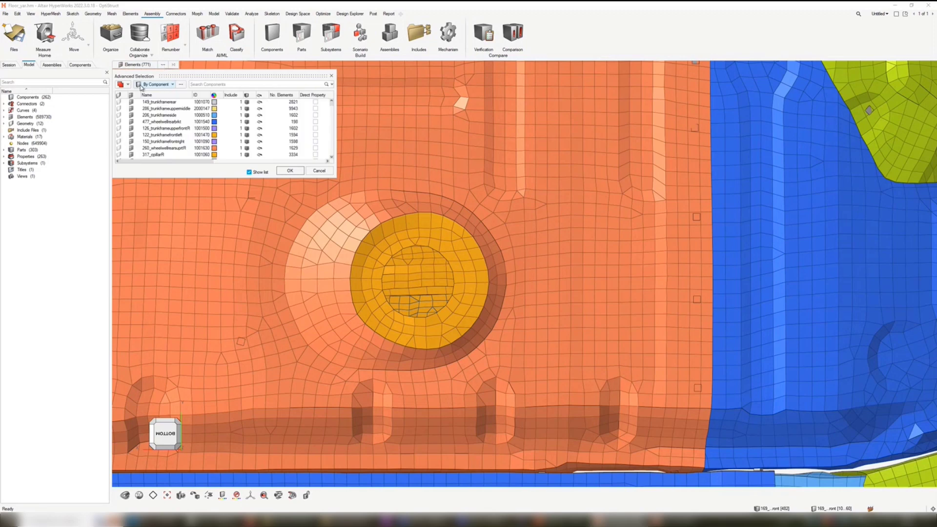
pyautogui.click(127, 85)
pyautogui.click(134, 108)
pyautogui.click(297, 270)
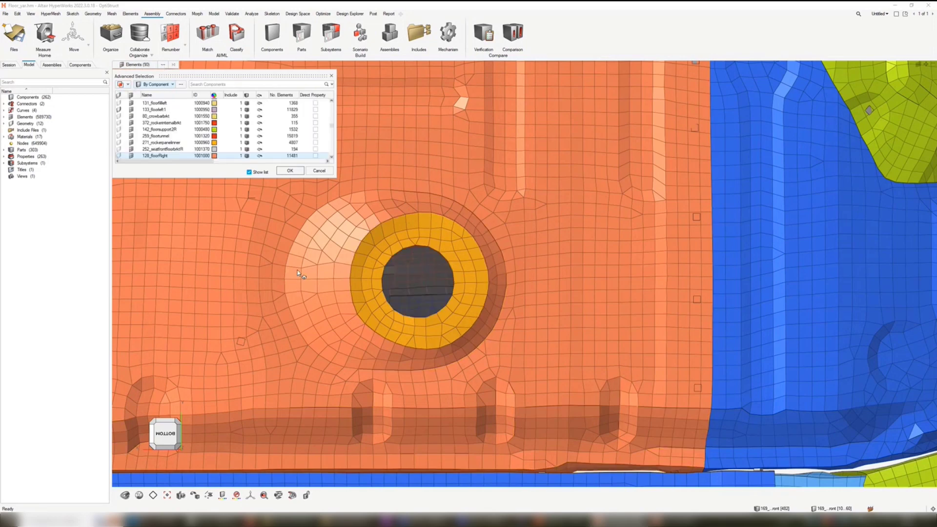
pyautogui.click(290, 171)
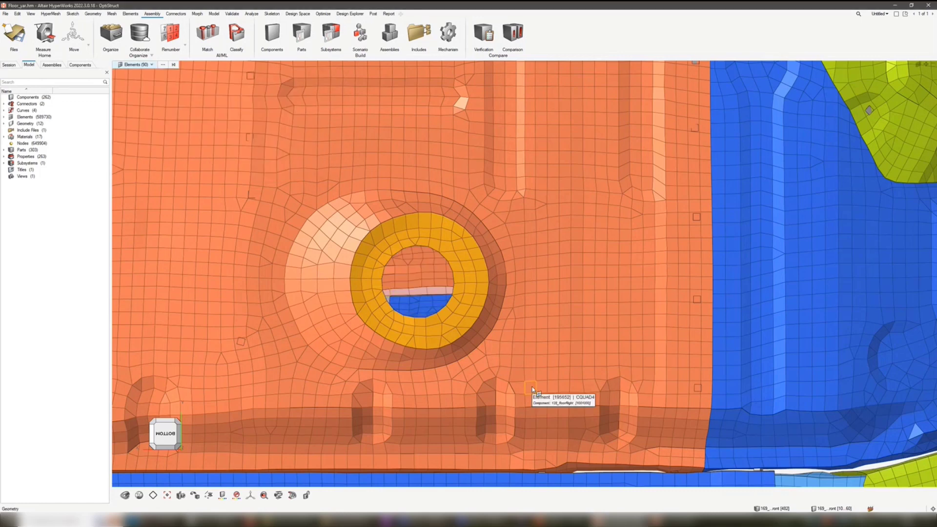
pyautogui.click(174, 65)
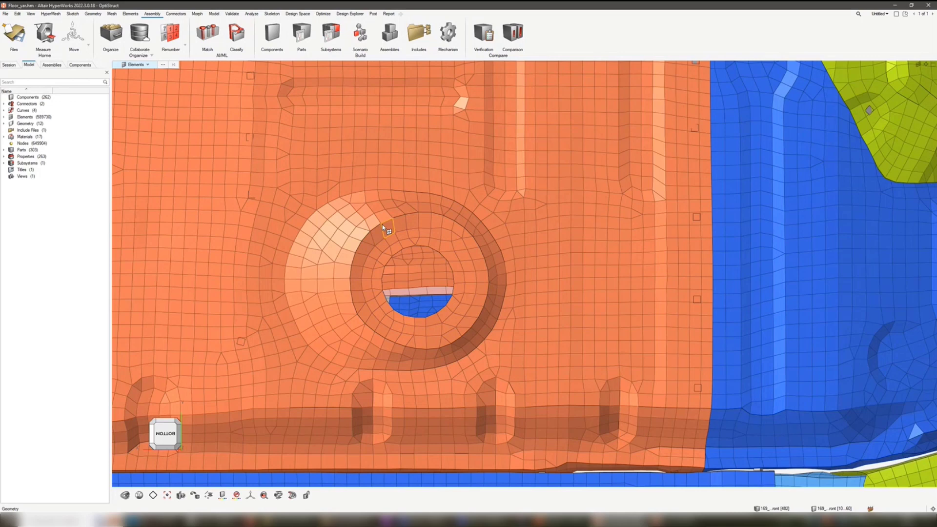
# - Select all elements belonging to the 128_floorRight panel
pyautogui.moveTo(382, 225)
pyautogui.press('f')
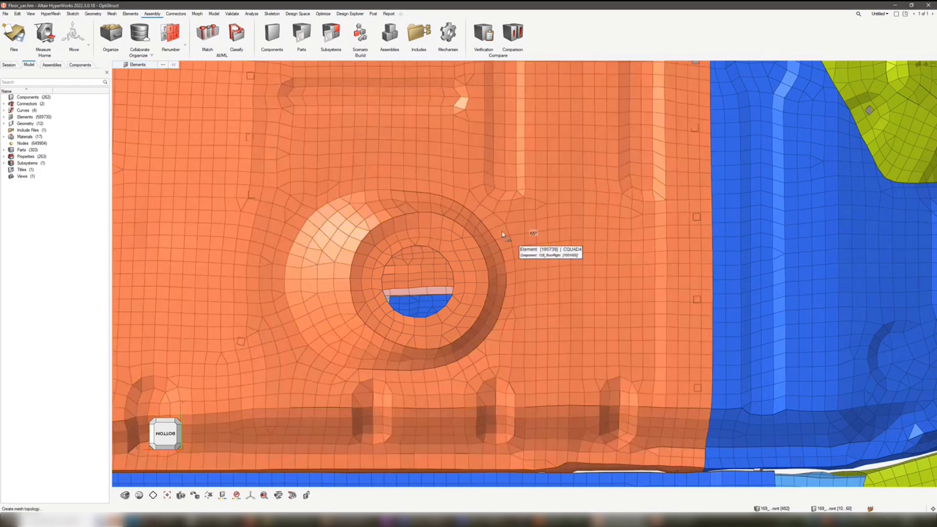
pyautogui.press('a')
pyautogui.click(477, 251)
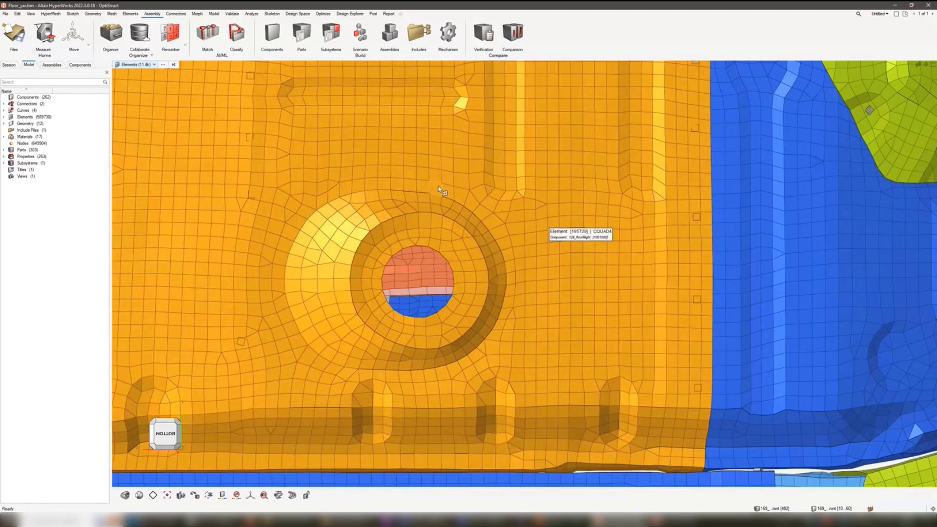
# - Set the window selection to Outside and deselect the panel elements outside a circle around the hole's ring
pyautogui.rightClick(309, 198)
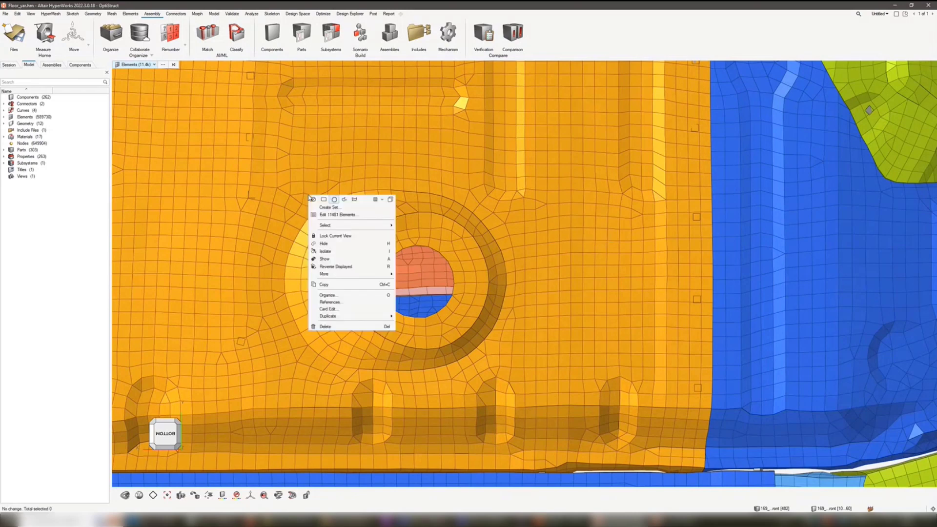
pyautogui.click(378, 200)
pyautogui.click(381, 216)
pyautogui.click(441, 201)
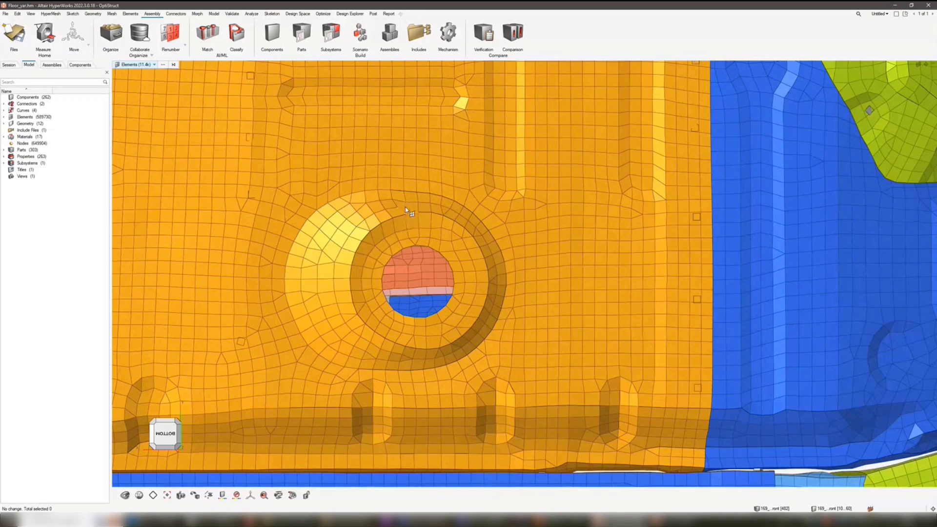
pyautogui.rightClick(453, 215)
pyautogui.moveTo(495, 177); pyautogui.dragTo(486, 169, button='right')
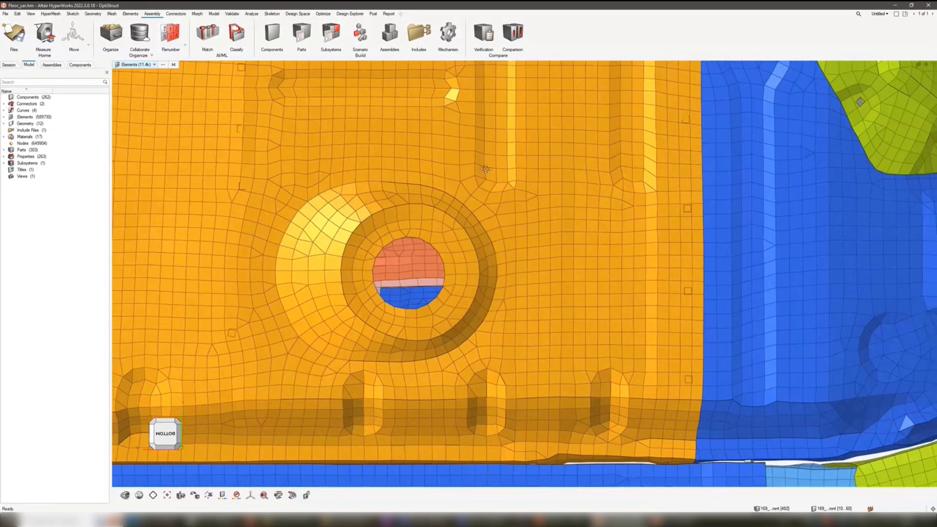
pyautogui.moveTo(391, 215); pyautogui.dragTo(442, 339)
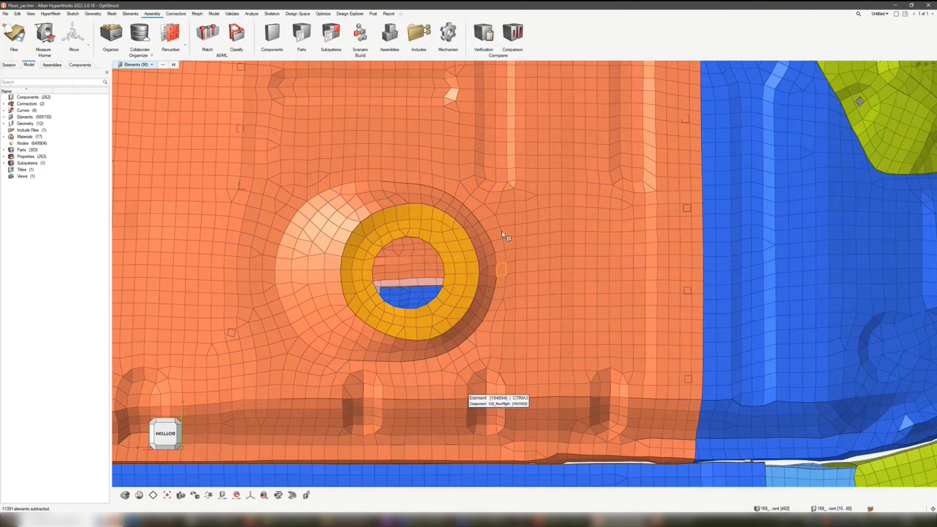
# - Set the window selection to the freehand shape with the Intersecting option and clear the current element selection
pyautogui.keyDown('shift'); pyautogui.click(502, 215); pyautogui.keyUp('shift')
pyautogui.rightClick(508, 216)
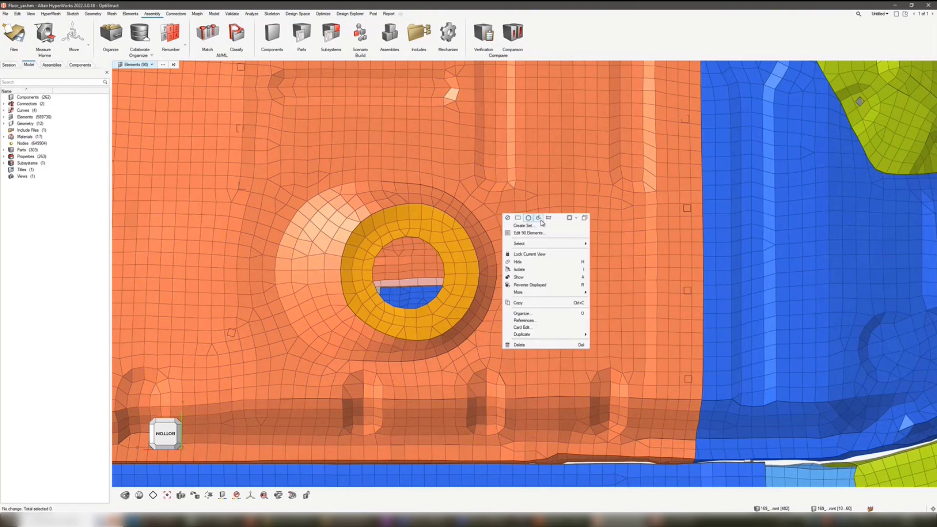
pyautogui.click(575, 219)
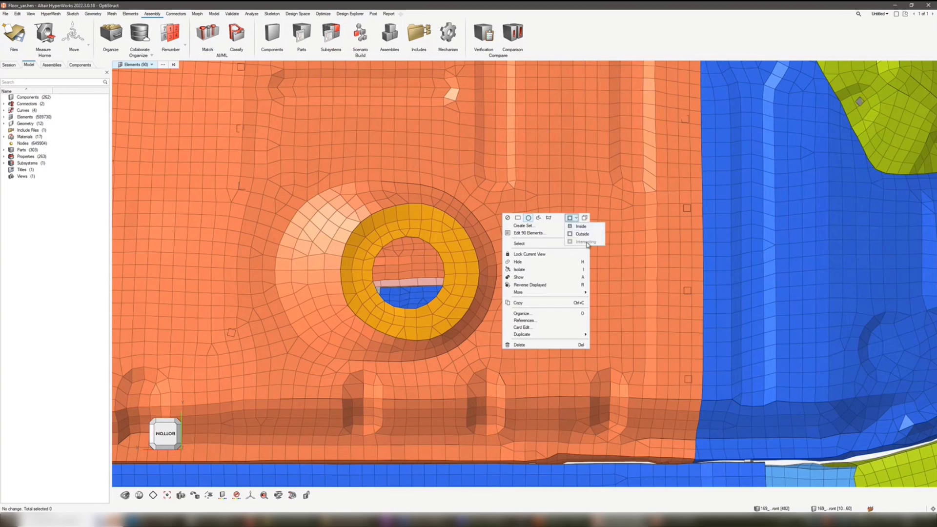
pyautogui.click(539, 219)
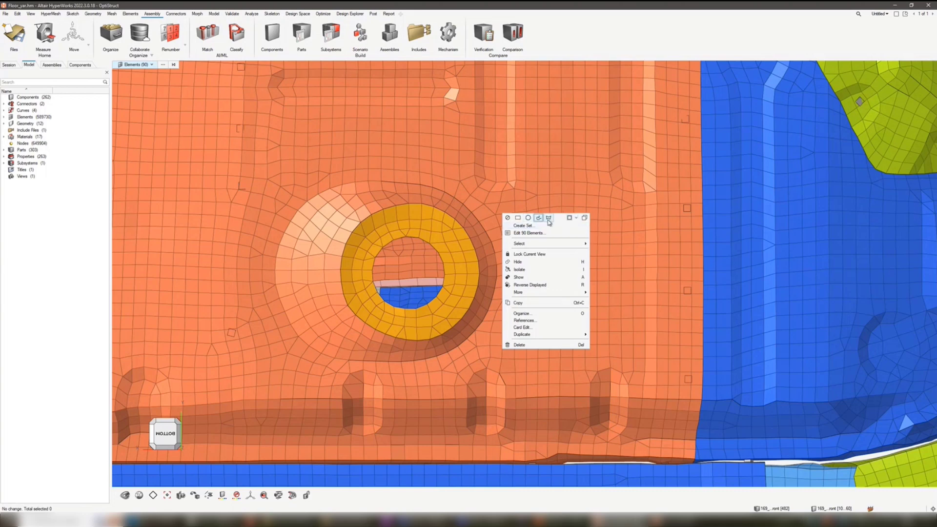
pyautogui.click(571, 220)
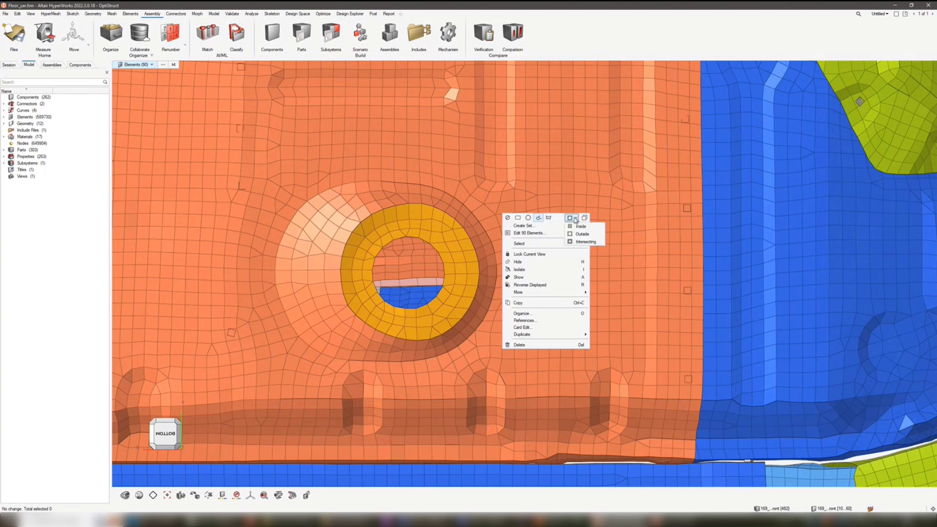
pyautogui.click(584, 243)
pyautogui.moveTo(424, 141); pyautogui.dragTo(482, 359, button='right')
pyautogui.click(175, 68)
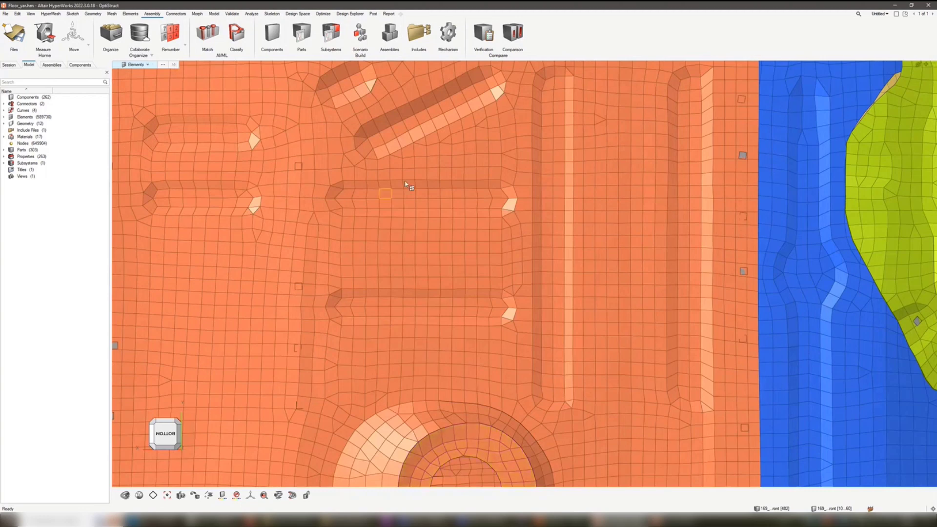
# - Select the elements of the long slanted bead on the floor panel with a freehand window
pyautogui.moveTo(408, 184); pyautogui.dragTo(458, 241, button='right')
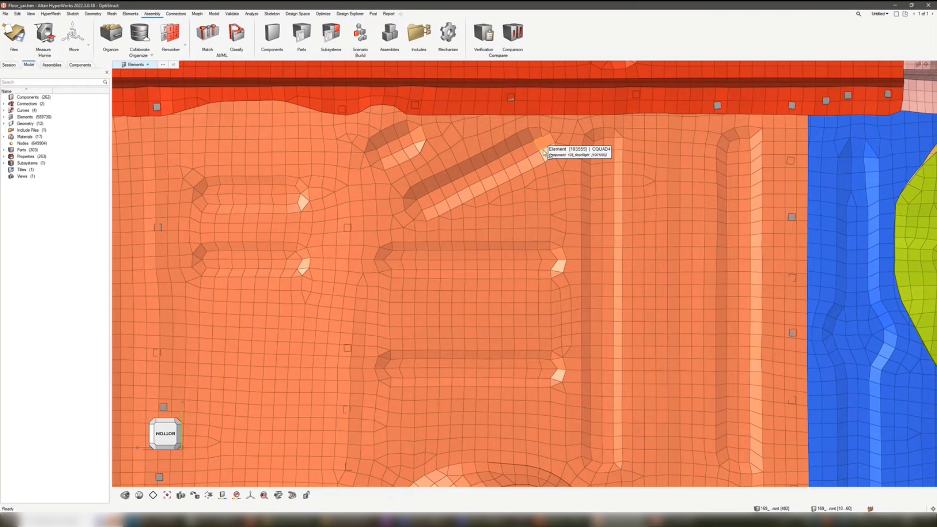
pyautogui.moveTo(542, 192); pyautogui.dragTo(502, 224, button='middle')
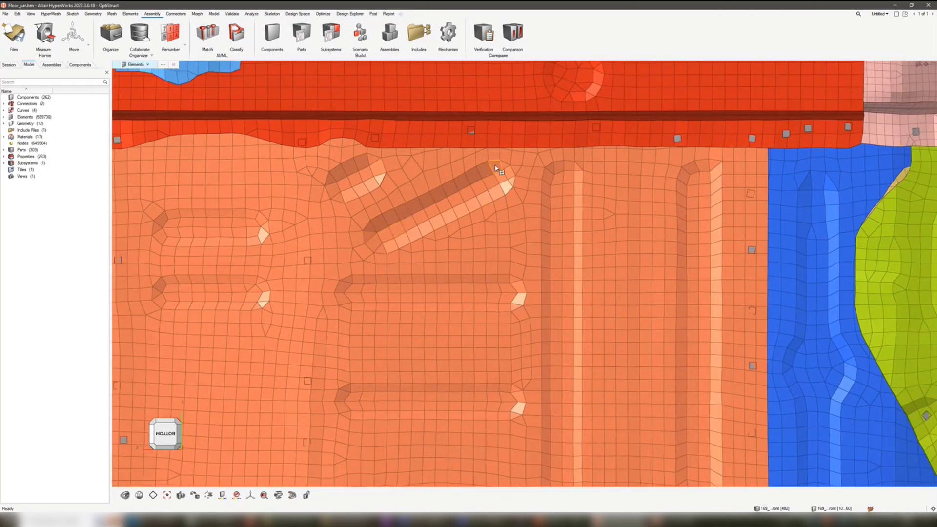
pyautogui.moveTo(466, 185)
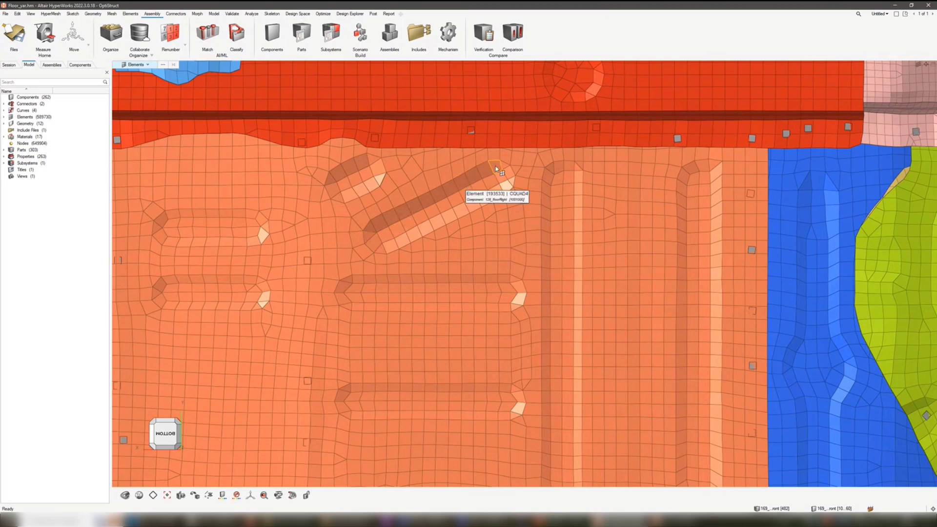
pyautogui.moveTo(496, 167)
pyautogui.mouseDown()
pyautogui.moveTo(373, 243)
pyautogui.moveTo(468, 196)
pyautogui.mouseUp()
pyautogui.moveTo(503, 170)
pyautogui.mouseDown()
pyautogui.moveTo(511, 184)
pyautogui.moveTo(367, 253)
pyautogui.mouseUp()
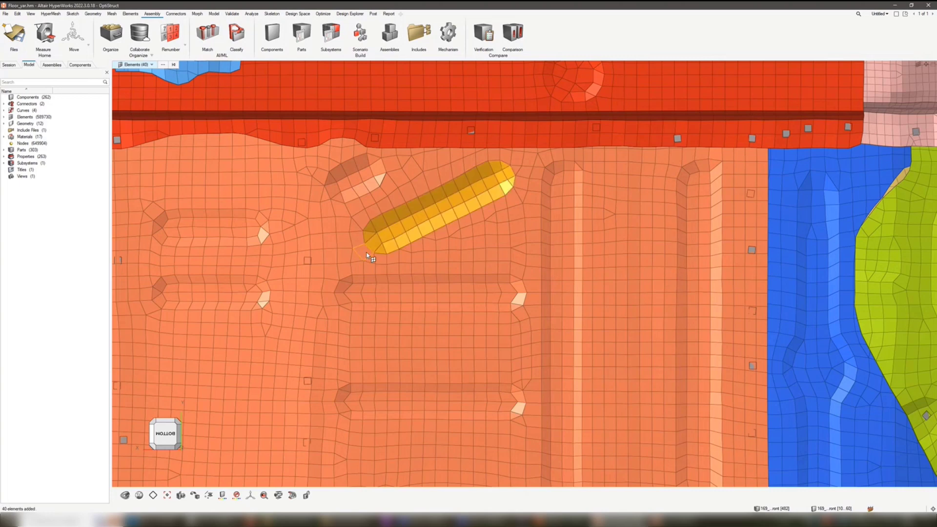
# - Add the elements of the upper short horizontal bead to the selection with a freehand window
pyautogui.moveTo(367, 253); pyautogui.dragTo(467, 254, button='middle')
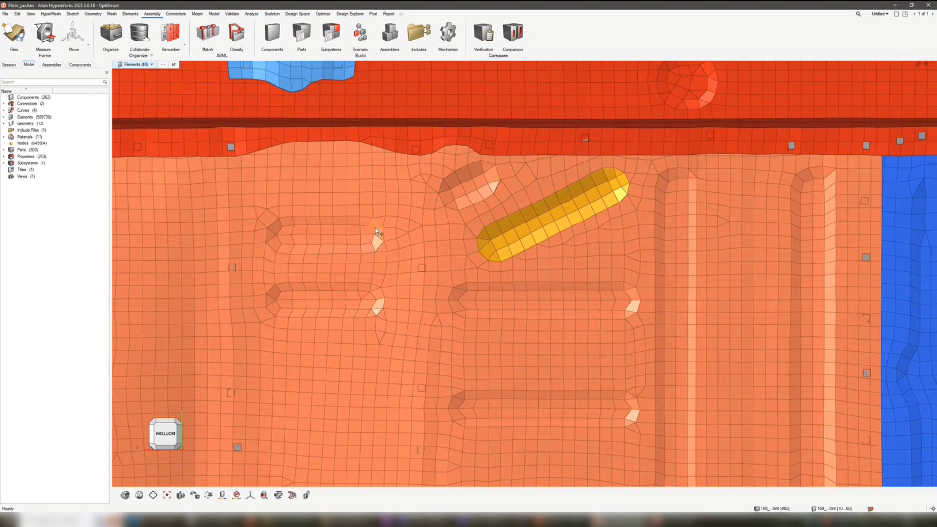
pyautogui.moveTo(374, 223)
pyautogui.mouseDown()
pyautogui.moveTo(282, 230)
pyautogui.moveTo(276, 238)
pyautogui.moveTo(377, 242)
pyautogui.mouseUp()
pyautogui.moveTo(298, 250); pyautogui.dragTo(335, 247)
pyautogui.click(379, 239)
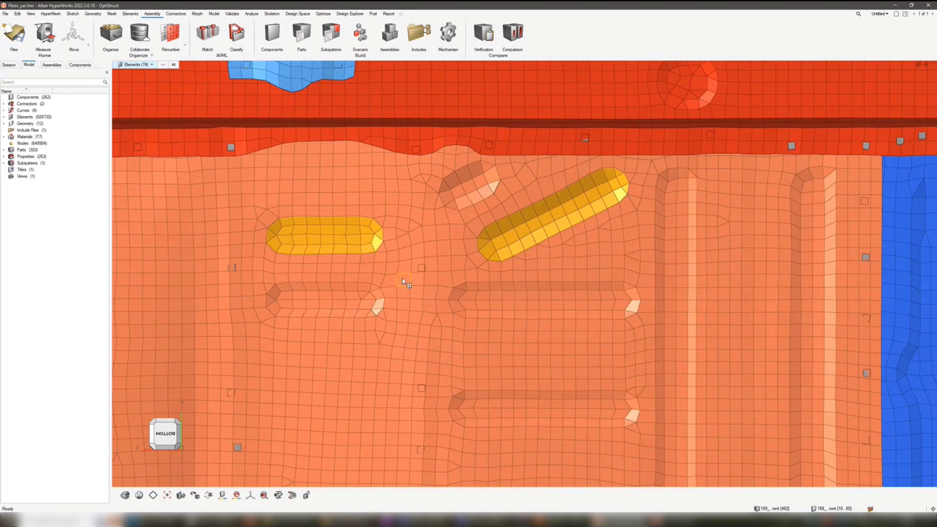
# - Replace the selection with the elements inside a freehand window drawn generously around the lower short horizontal bead
pyautogui.rightClick(413, 270)
pyautogui.click(254, 272)
pyautogui.moveTo(255, 271)
pyautogui.keyDown('shift'); pyautogui.mouseDown()
pyautogui.moveTo(383, 293)
pyautogui.moveTo(295, 335)
pyautogui.moveTo(256, 270)
pyautogui.mouseUp(); pyautogui.keyUp('shift')
# - Set the window selection to Intersecting and deselect the elements surrounding the lower short bead, keeping only the bead itself
pyautogui.rightClick(390, 273)
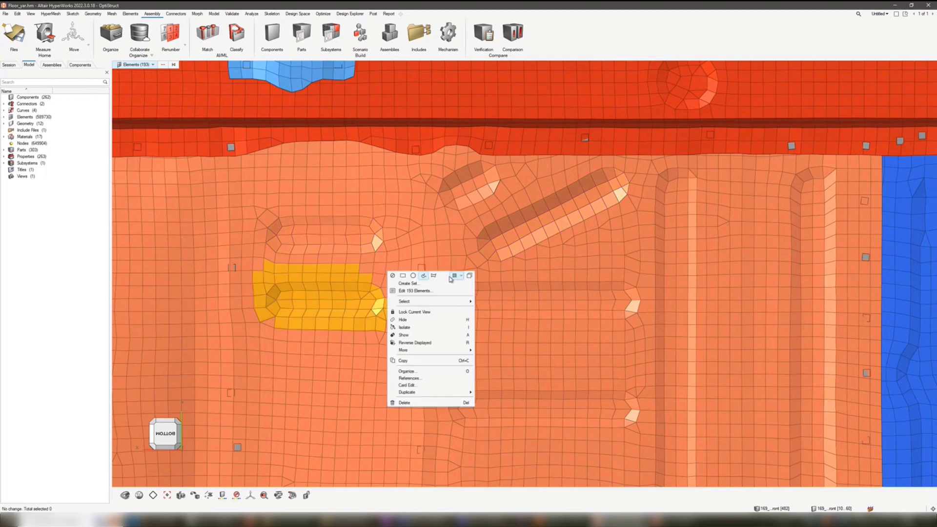
pyautogui.click(457, 276)
pyautogui.click(463, 301)
pyautogui.click(365, 277)
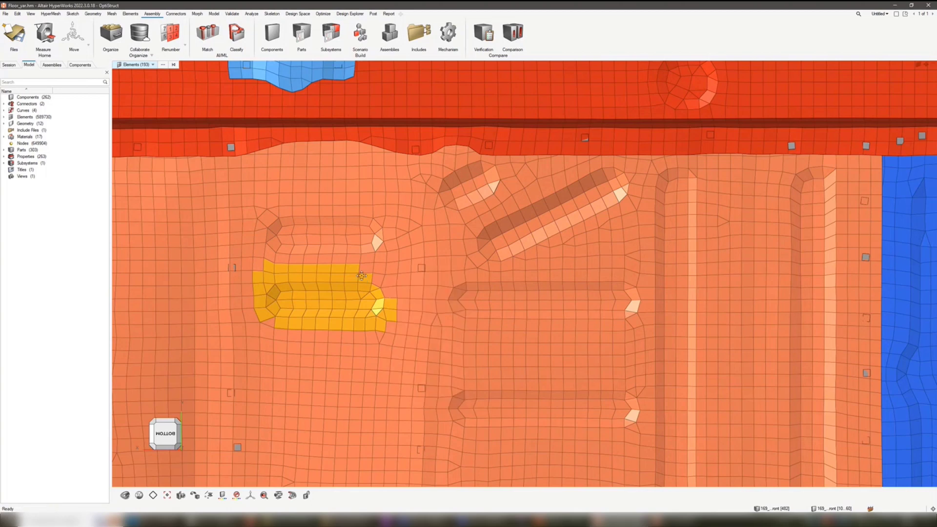
pyautogui.moveTo(380, 276)
pyautogui.mouseDown(button='right')
pyautogui.moveTo(337, 270)
pyautogui.moveTo(351, 262)
pyautogui.moveTo(256, 259)
pyautogui.moveTo(256, 312)
pyautogui.moveTo(311, 318)
pyautogui.mouseUp(button='right')
pyautogui.keyDown('shift'); pyautogui.moveTo(311, 319); pyautogui.dragTo(352, 317); pyautogui.keyUp('shift')
pyautogui.keyDown('shift'); pyautogui.moveTo(391, 286); pyautogui.dragTo(378, 314); pyautogui.keyUp('shift')
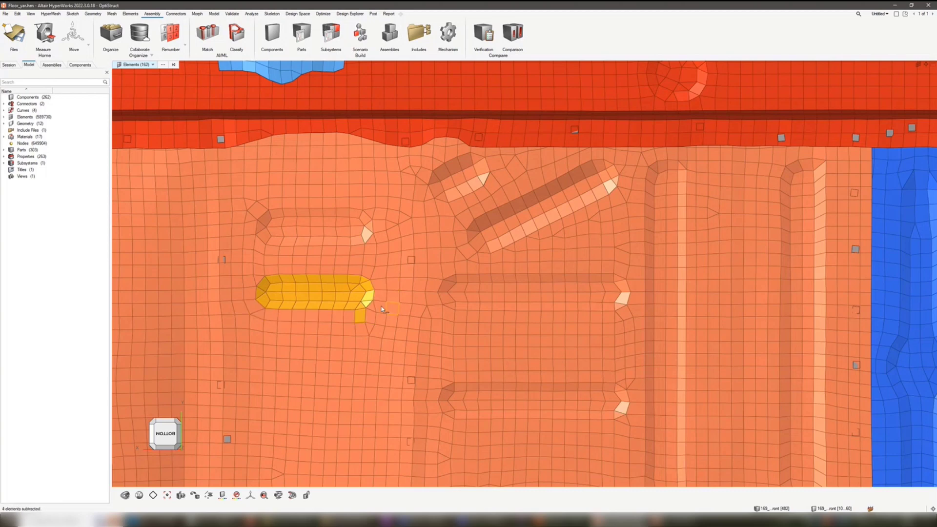
pyautogui.keyDown('shift'); pyautogui.click(361, 317); pyautogui.keyUp('shift')
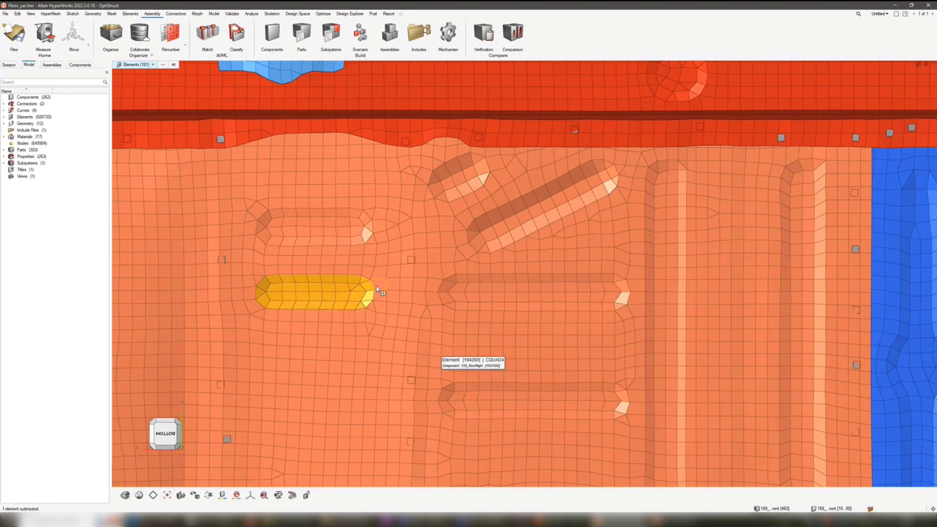
# - Review the Inside, Outside and Intersecting window options over the whole underbody and clear the element selection
pyautogui.scroll(-3, 378, 289)
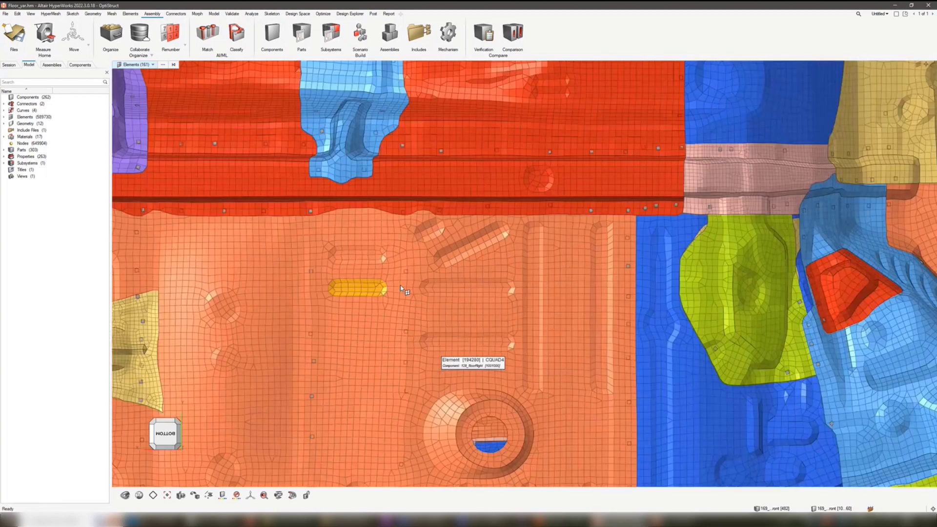
pyautogui.scroll(-5, 402, 289)
pyautogui.rightClick(505, 278)
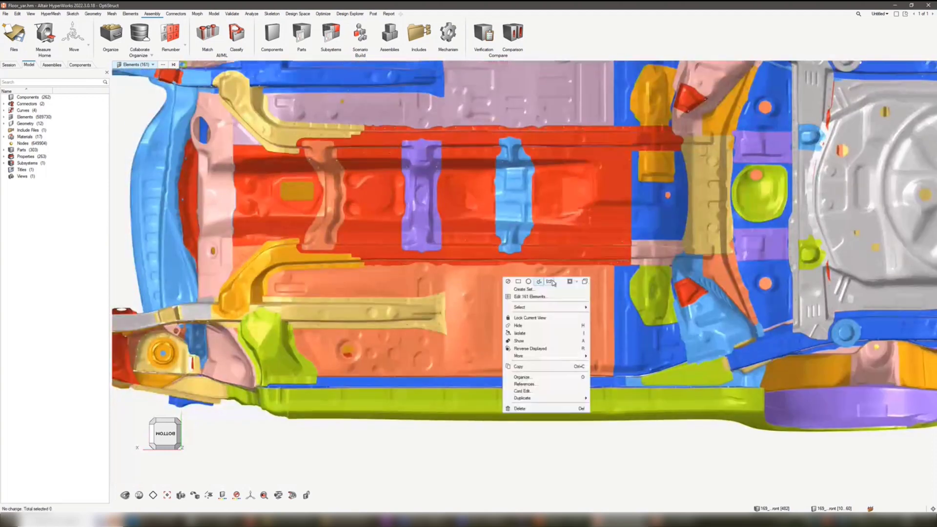
pyautogui.click(572, 282)
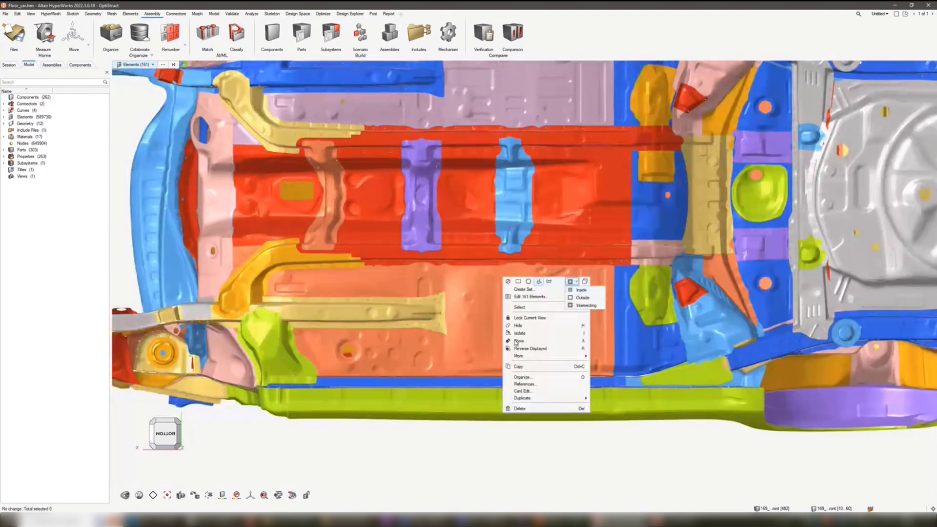
pyautogui.click(637, 440)
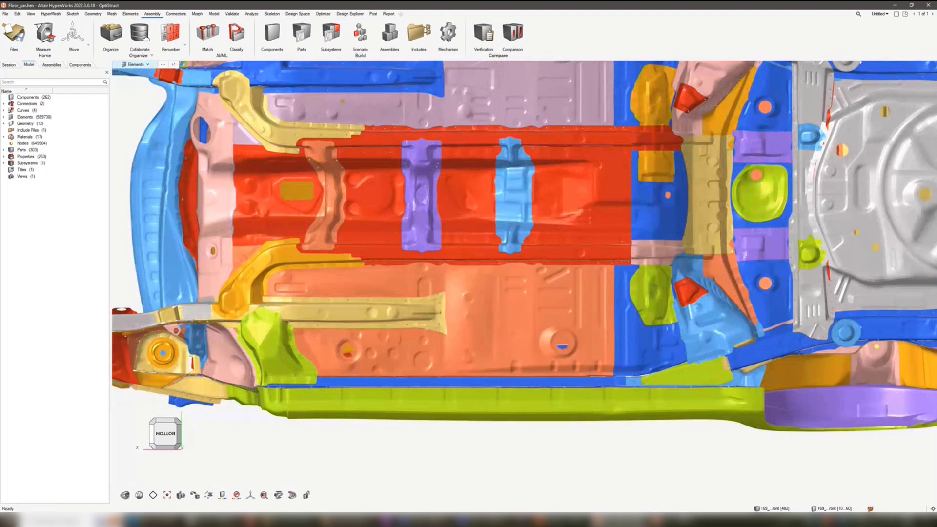
# - Restore the saved view Dup01 of the turbine blade model and close the saved views
pyautogui.click(681, 491)
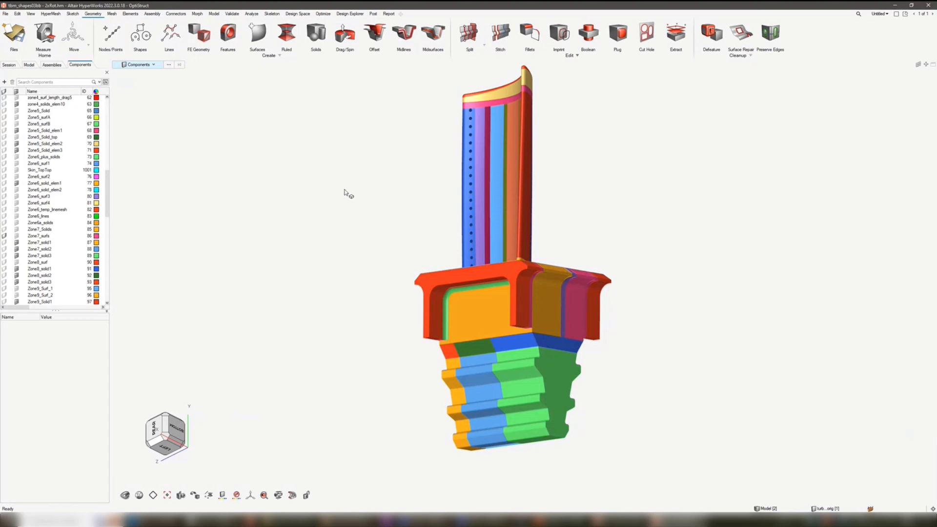
pyautogui.click(180, 495)
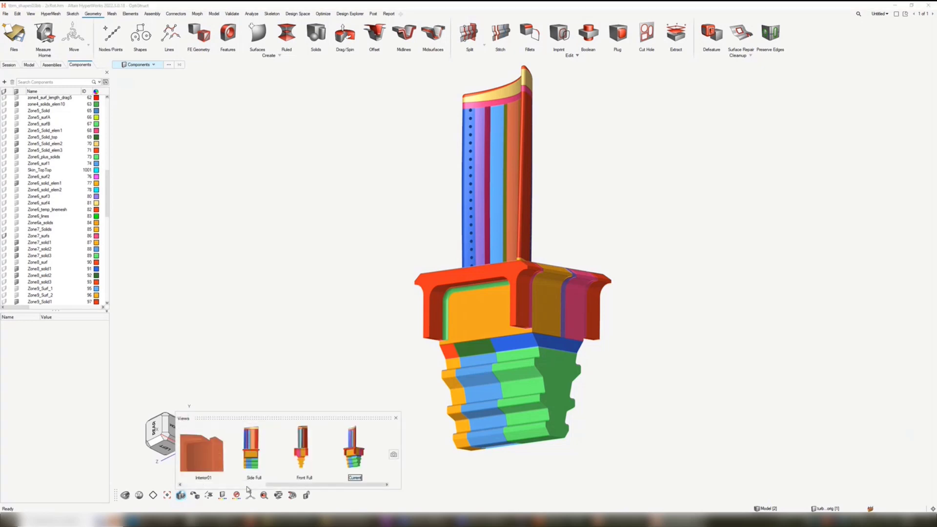
pyautogui.click(247, 485)
pyautogui.click(311, 454)
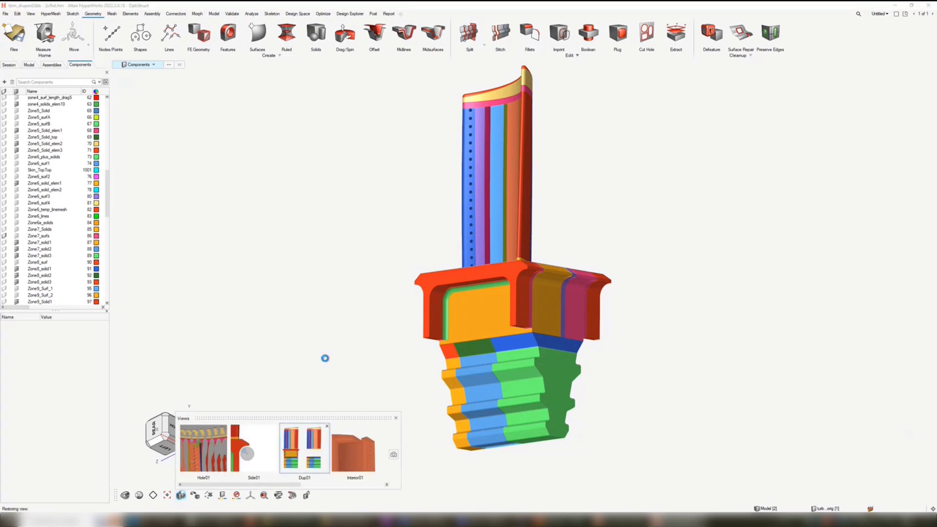
pyautogui.click(397, 419)
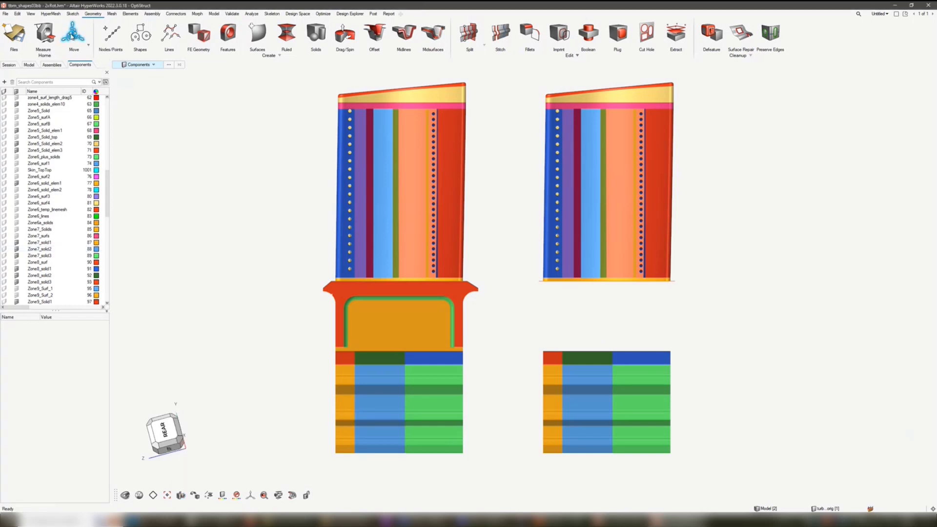
# - Start the Move tool for elements and select all elements of the red platform component beneath the first blade
pyautogui.click(72, 37)
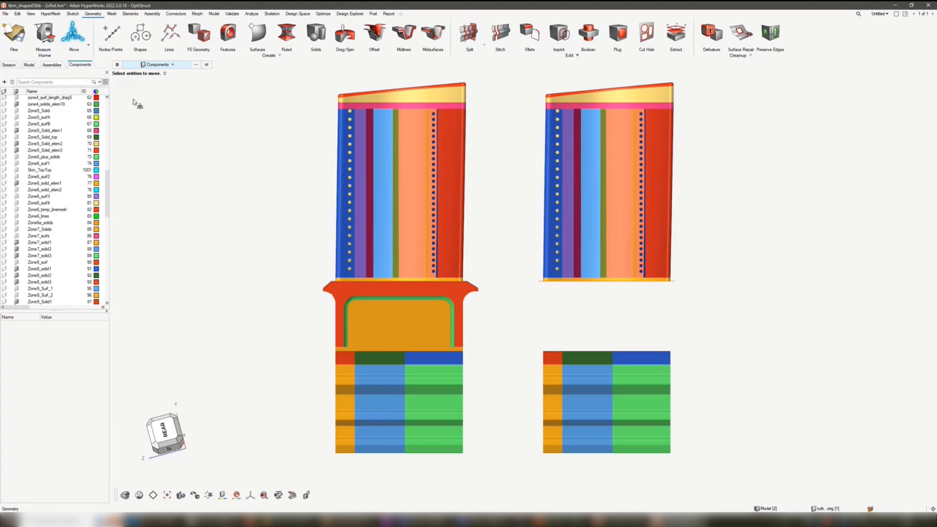
pyautogui.click(177, 64)
pyautogui.click(155, 80)
pyautogui.click(462, 295)
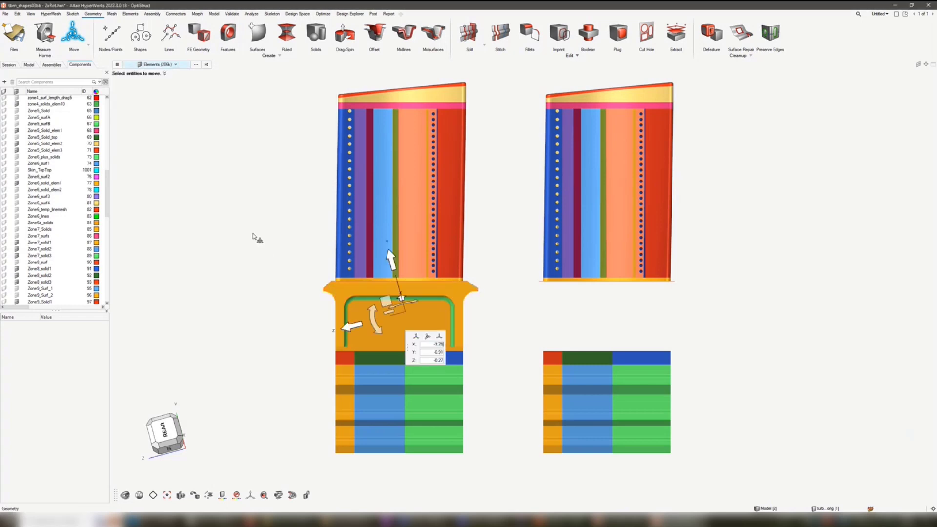
# - Move the selected platform elements about 37 along negative Z toward the second blade, stretching the connected mesh
pyautogui.moveTo(452, 300); pyautogui.dragTo(495, 306, button='middle')
pyautogui.moveTo(440, 315); pyautogui.dragTo(440, 366, button='middle')
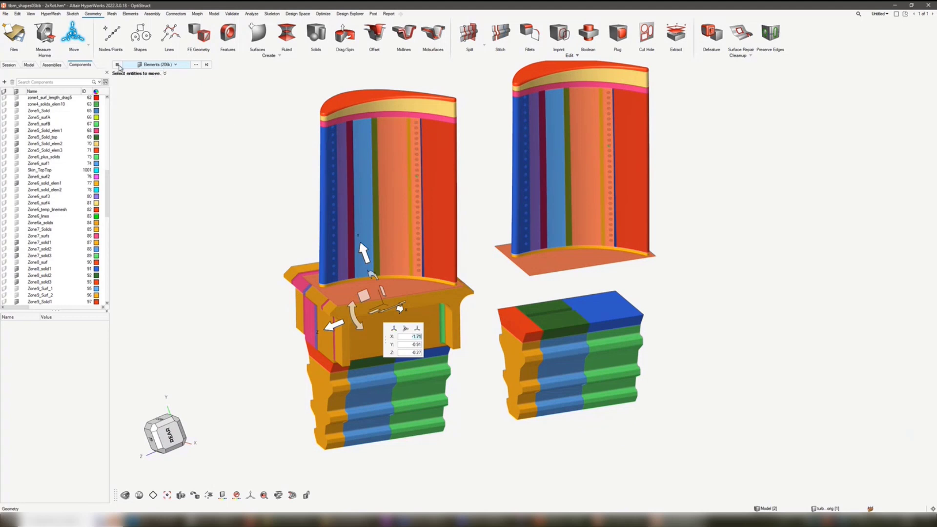
pyautogui.click(337, 325)
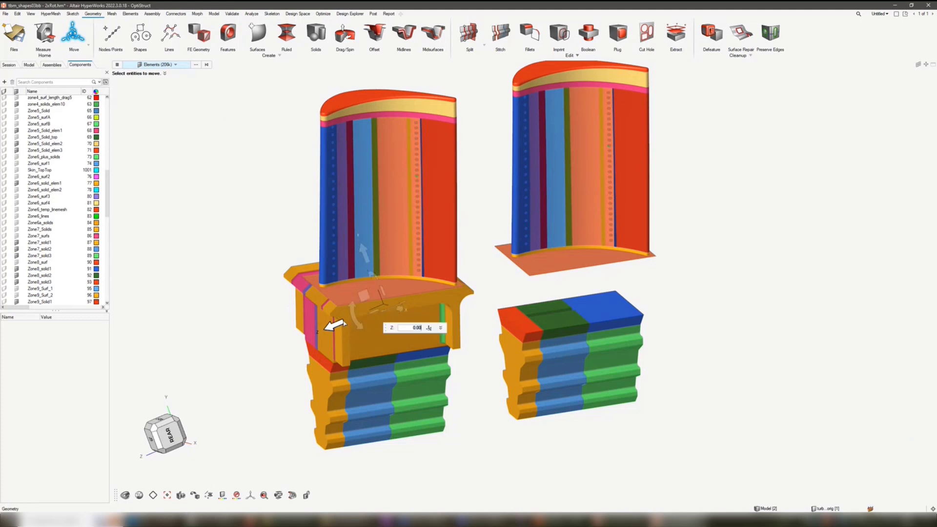
pyautogui.moveTo(363, 316); pyautogui.dragTo(465, 278)
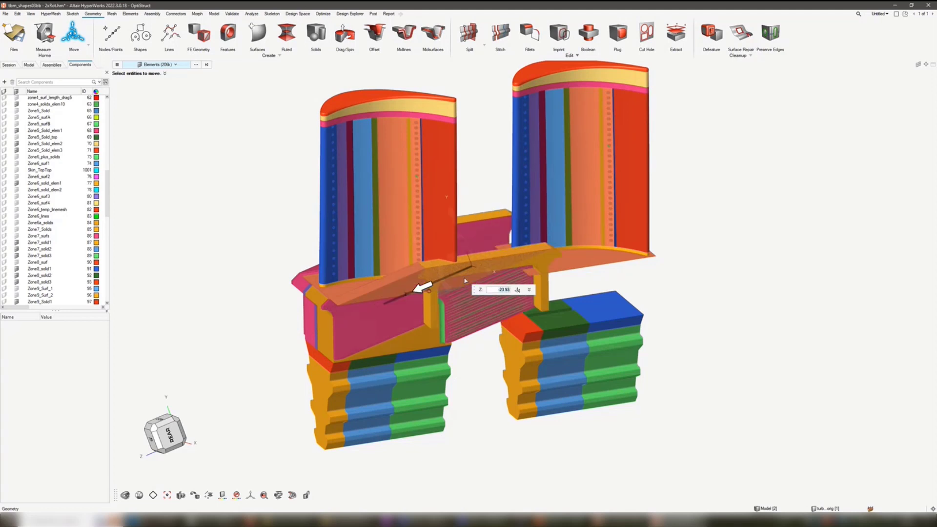
pyautogui.moveTo(516, 248)
pyautogui.mouseDown()
pyautogui.moveTo(514, 216)
pyautogui.moveTo(495, 314)
pyautogui.moveTo(517, 243)
pyautogui.moveTo(520, 259)
pyautogui.mouseUp()
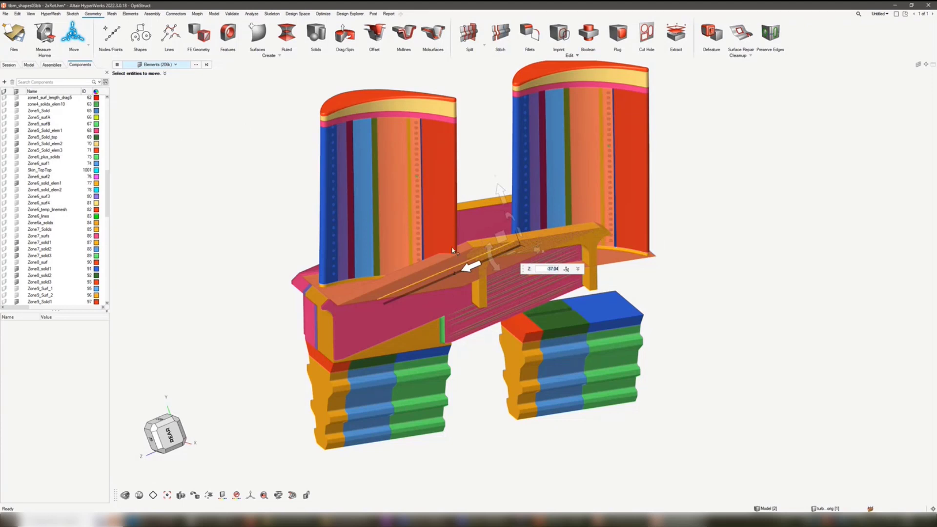
# - Disable Show move preview and Show mesh connectivity in real time in the Move options
pyautogui.click(117, 64)
pyautogui.click(199, 74)
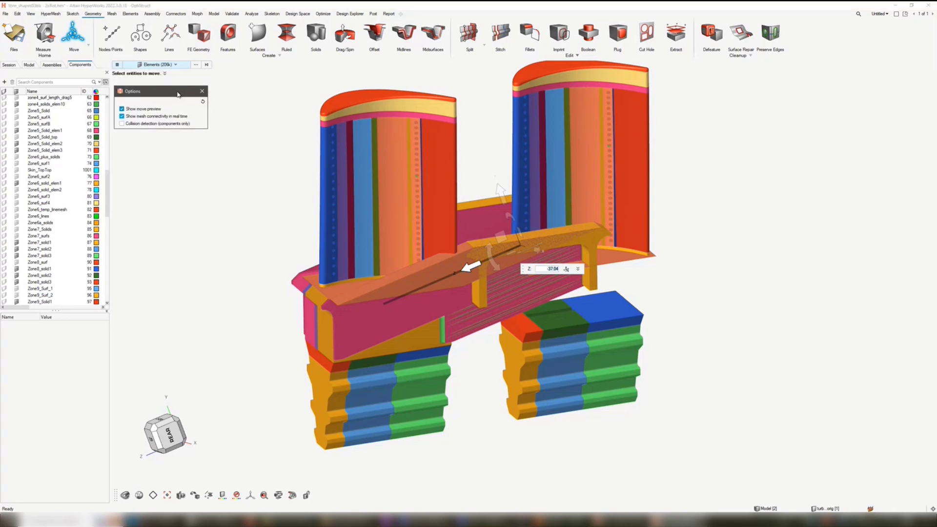
pyautogui.click(148, 119)
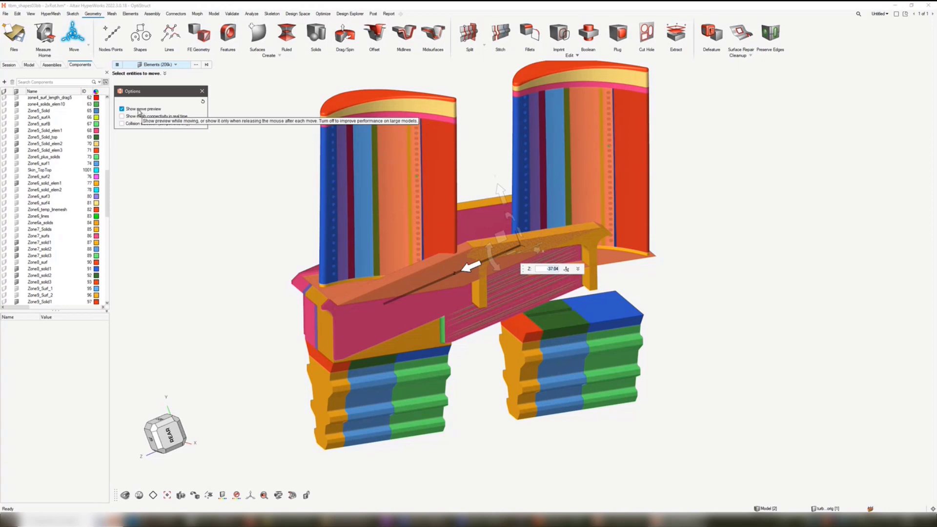
pyautogui.click(129, 112)
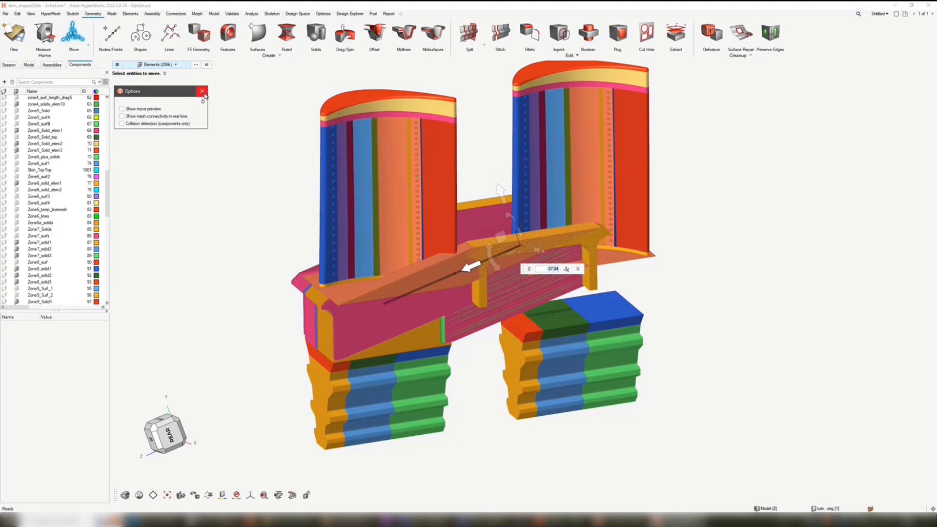
pyautogui.click(202, 91)
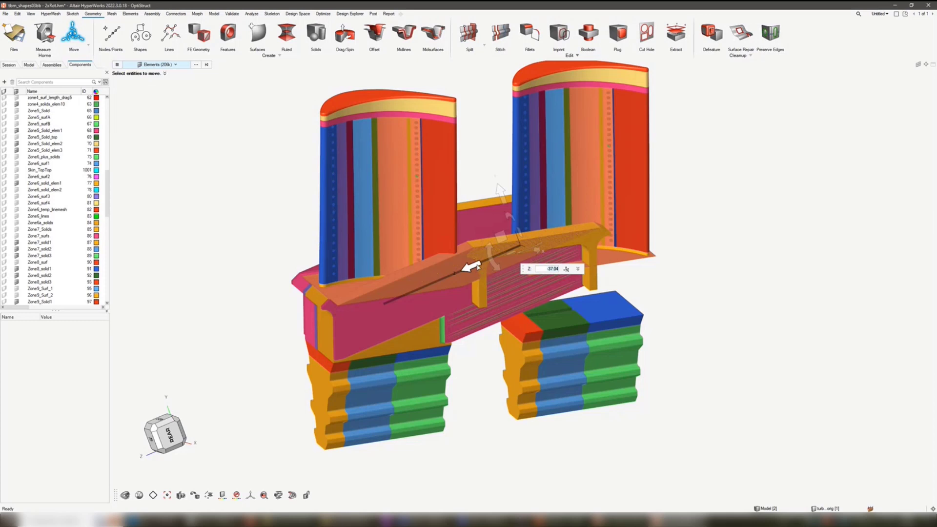
# - Move the platform elements further along negative Z to a total offset of about 69
pyautogui.moveTo(476, 266); pyautogui.dragTo(341, 318)
pyautogui.moveTo(511, 227); pyautogui.dragTo(646, 315)
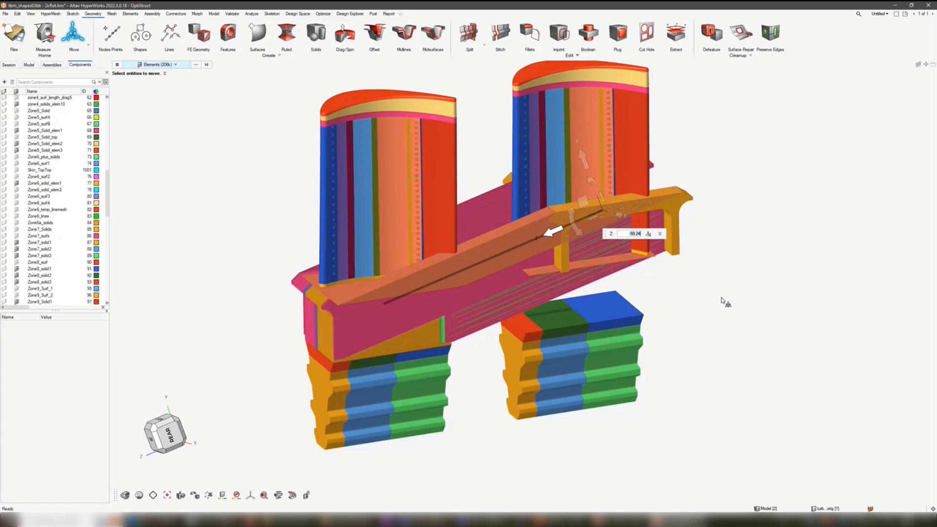
# - Relocate the move manipulator onto the platform's upper edge near its far end, at about X 13.74, Y -0.59, Z -71.70
pyautogui.scroll(1, 653, 190)
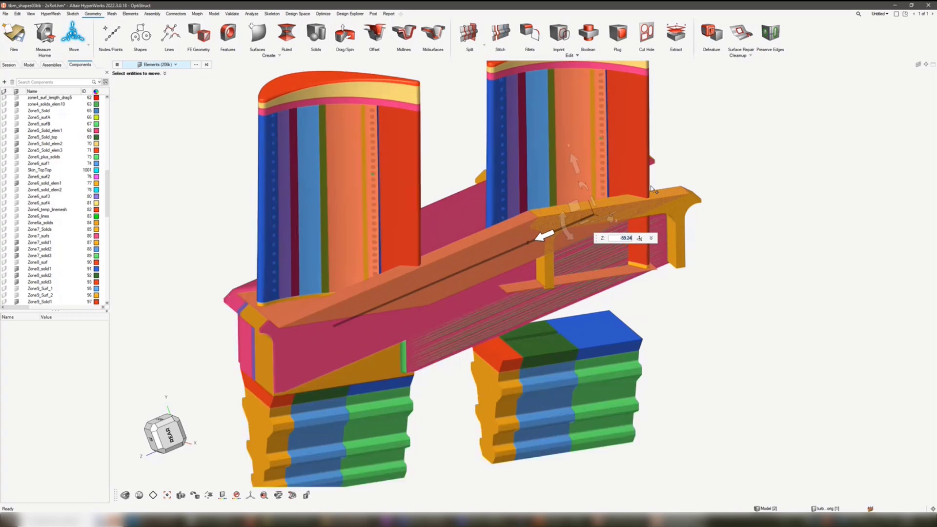
pyautogui.scroll(3, 653, 190)
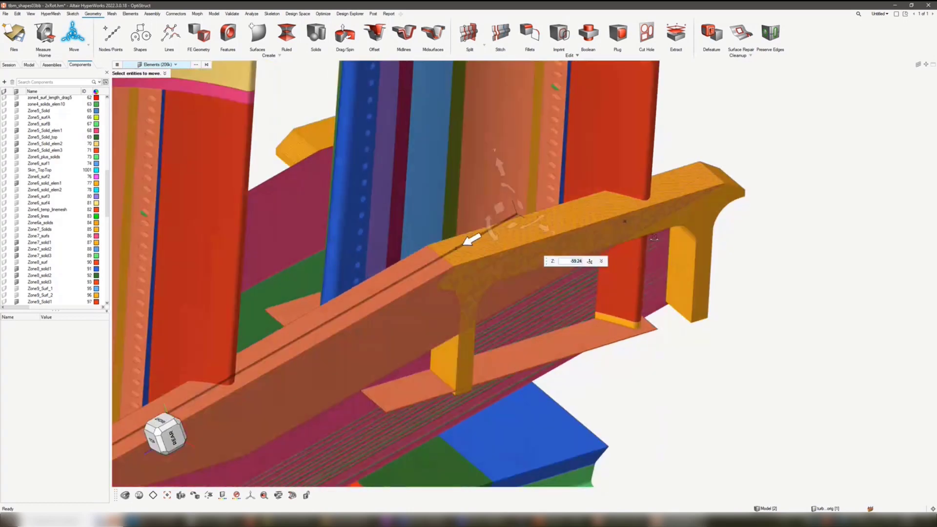
pyautogui.moveTo(654, 237); pyautogui.dragTo(659, 231, button='middle')
pyautogui.click(513, 227)
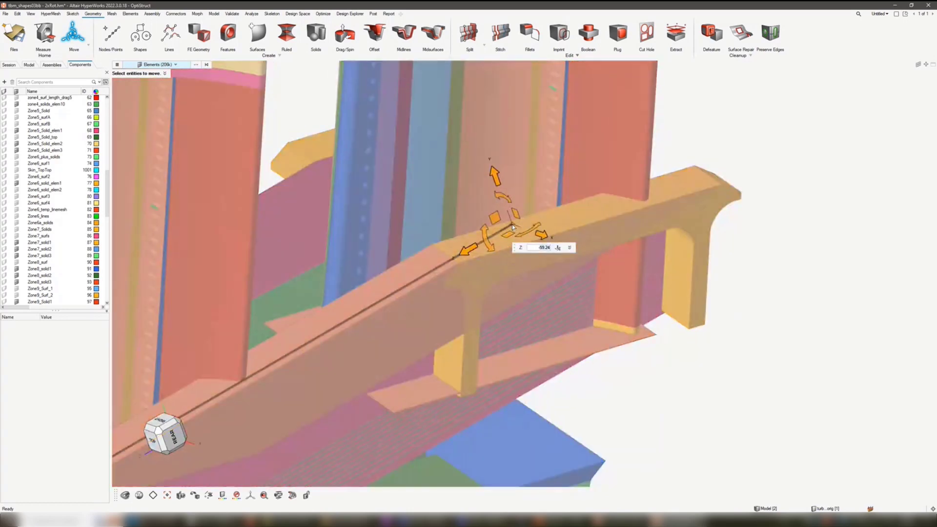
pyautogui.click(843, 271)
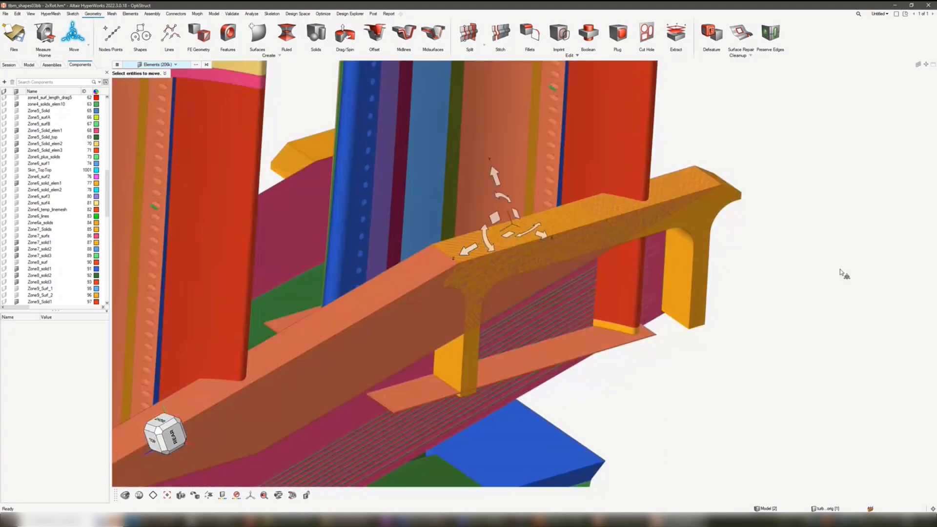
pyautogui.moveTo(513, 226); pyautogui.dragTo(687, 197)
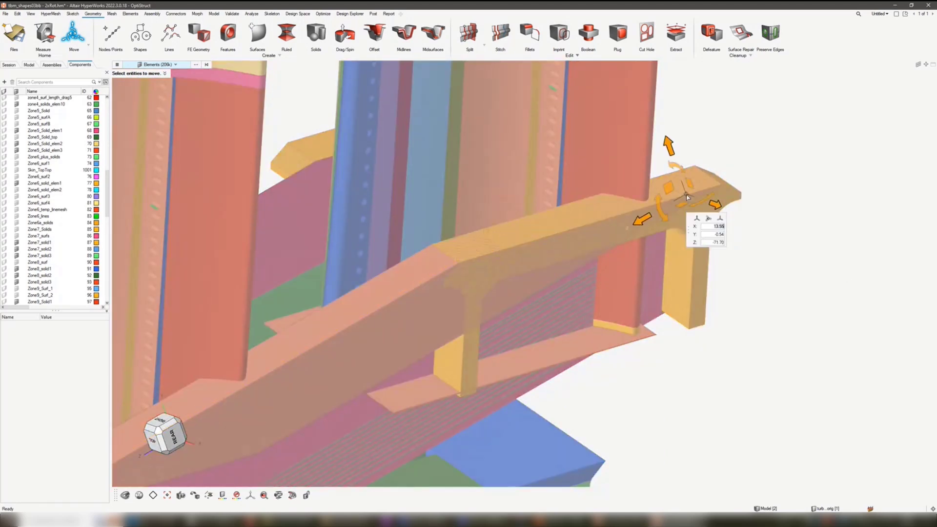
pyautogui.scroll(3, 686, 195)
pyautogui.scroll(3, 686, 195)
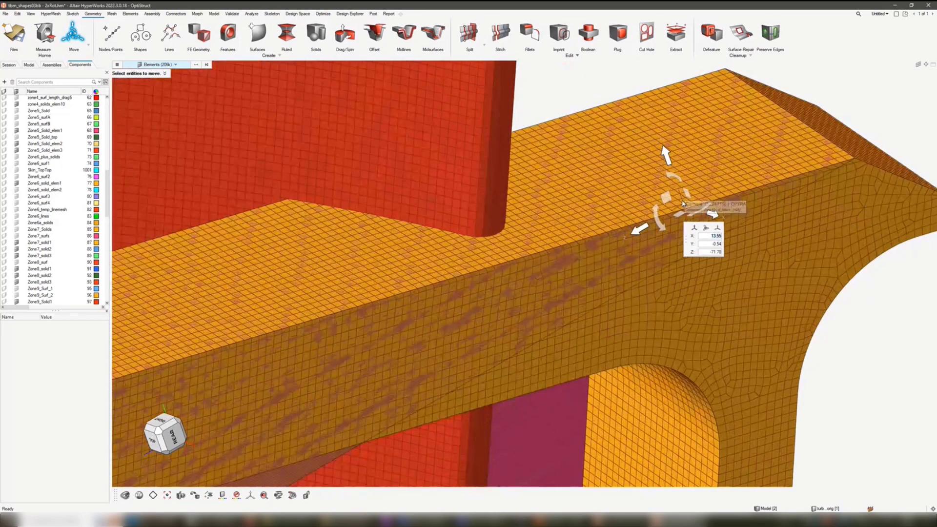
pyautogui.moveTo(683, 203); pyautogui.dragTo(690, 207)
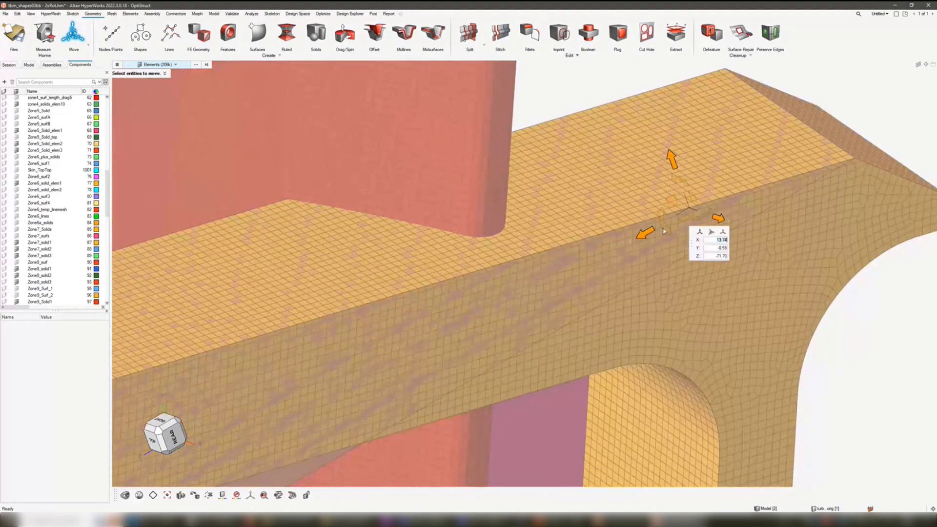
pyautogui.moveTo(630, 241); pyautogui.dragTo(616, 230)
# - Activate translation along Z from the relocated manipulator, show its incremental controls and set the increment to 25
pyautogui.scroll(-8, 601, 254)
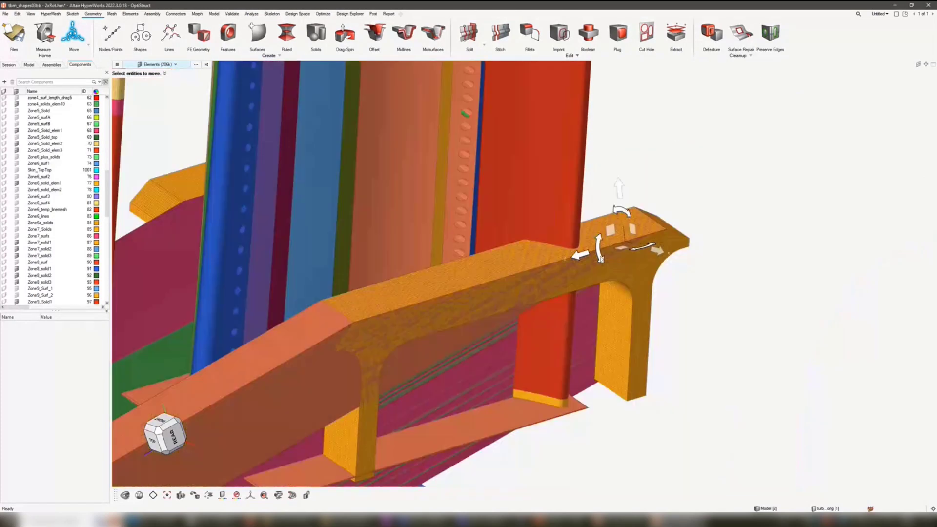
pyautogui.click(574, 260)
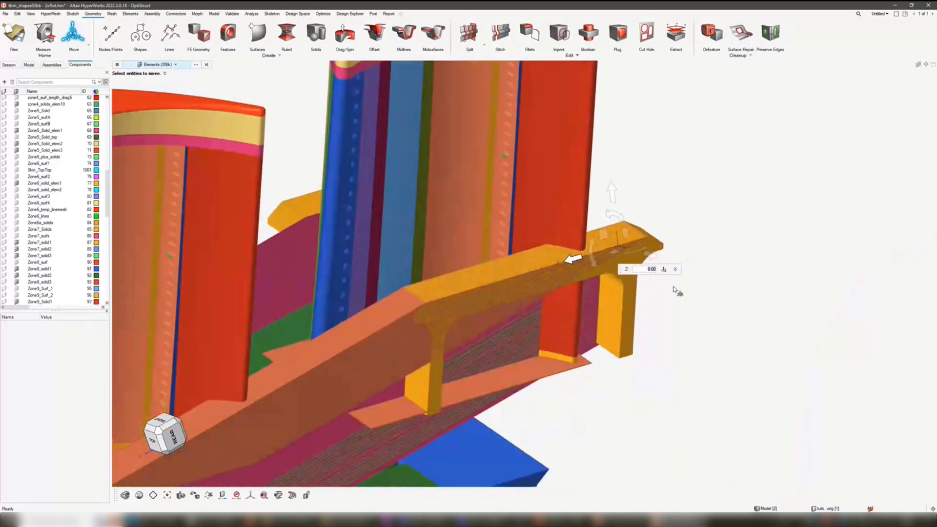
pyautogui.click(677, 271)
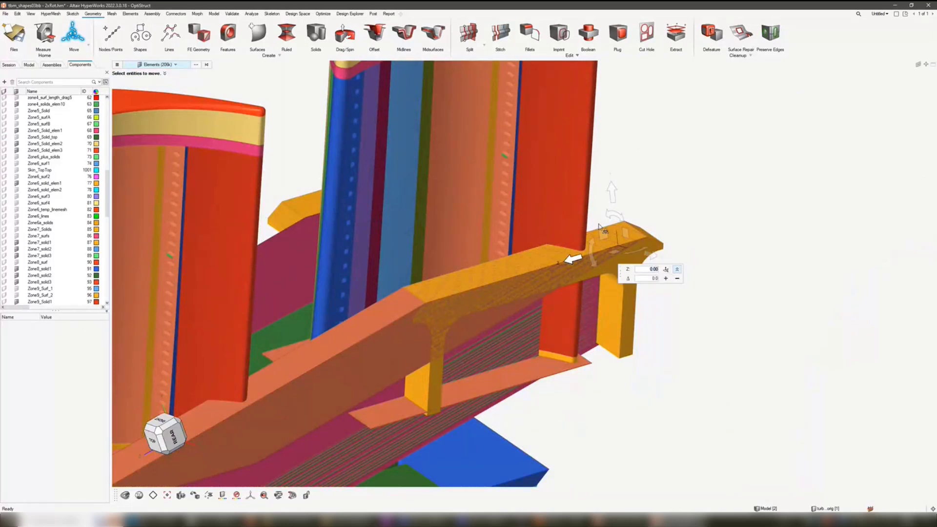
pyautogui.click(676, 269)
pyautogui.click(676, 269)
pyautogui.click(649, 280)
pyautogui.write('25')
# - Shift the platform elements two increments of 25 along positive Z, and step them back to the starting position
pyautogui.click(666, 280)
pyautogui.click(666, 280)
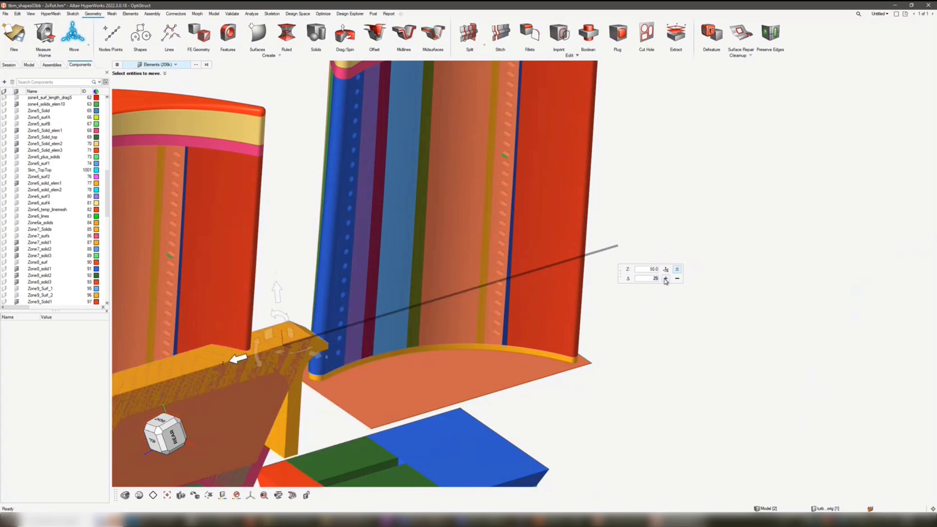
pyautogui.click(677, 279)
pyautogui.click(678, 279)
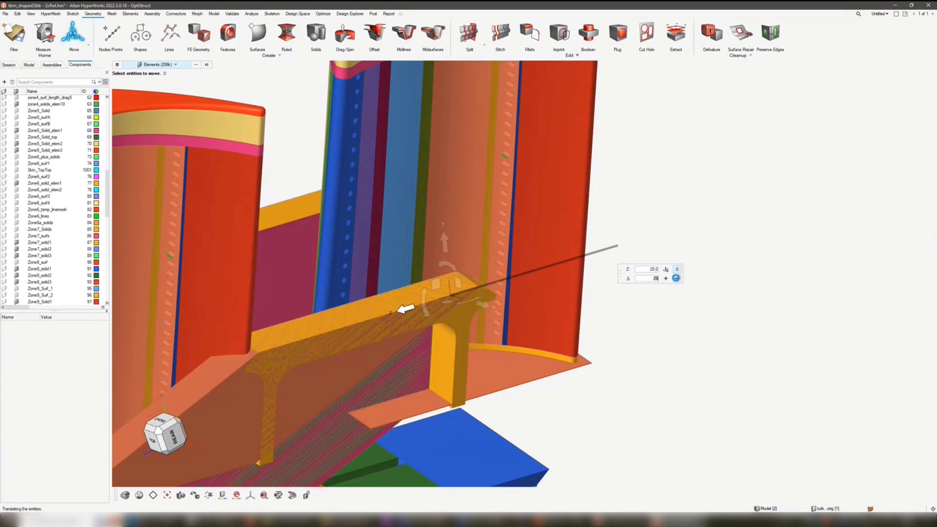
pyautogui.click(677, 279)
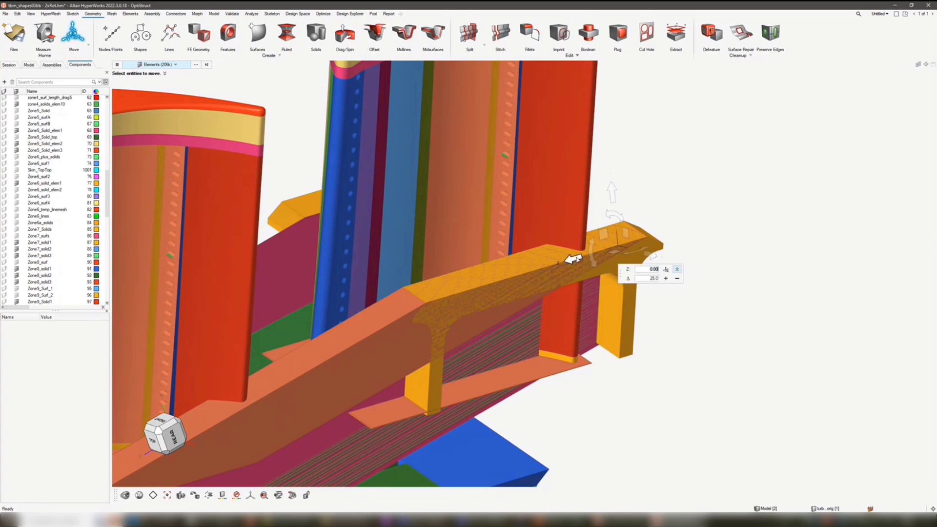
# - Clear the element selection and reselect the platform's elements by component, using Zone9_Solid1
pyautogui.click(262, 80)
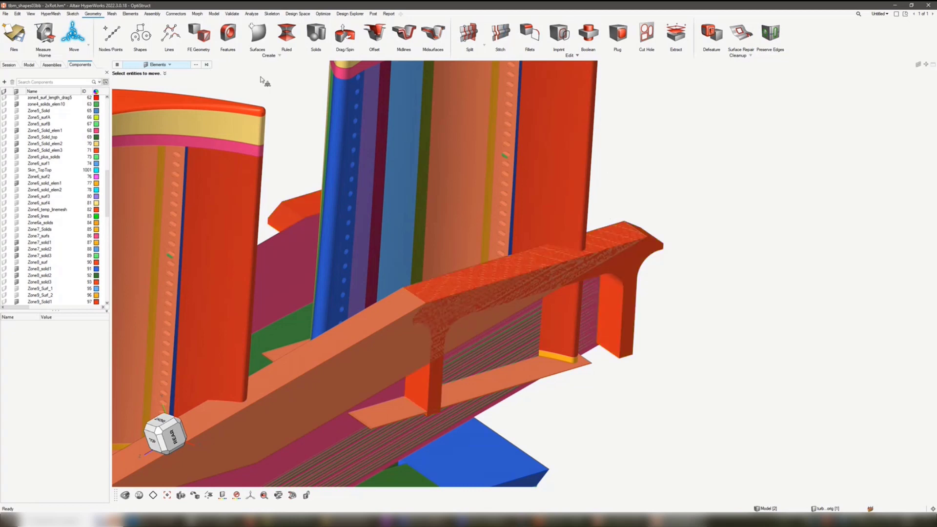
pyautogui.press('space')
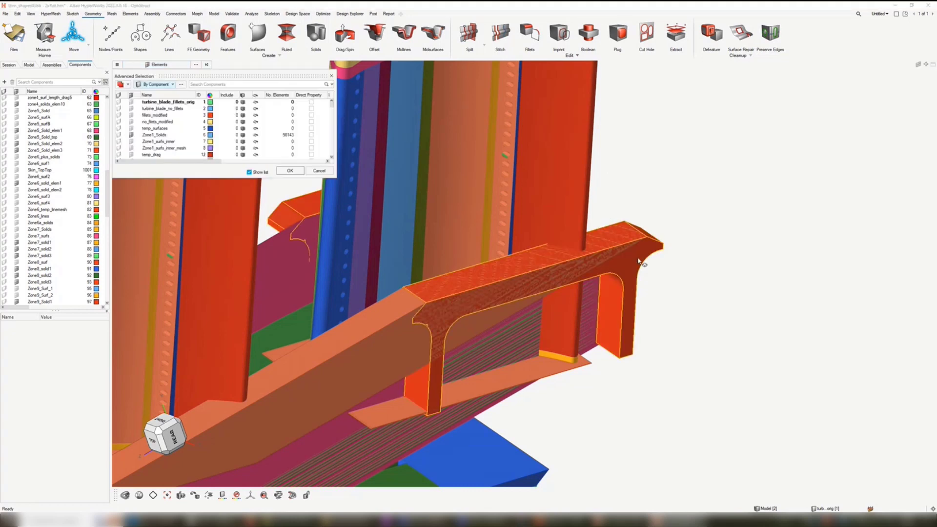
pyautogui.click(639, 262)
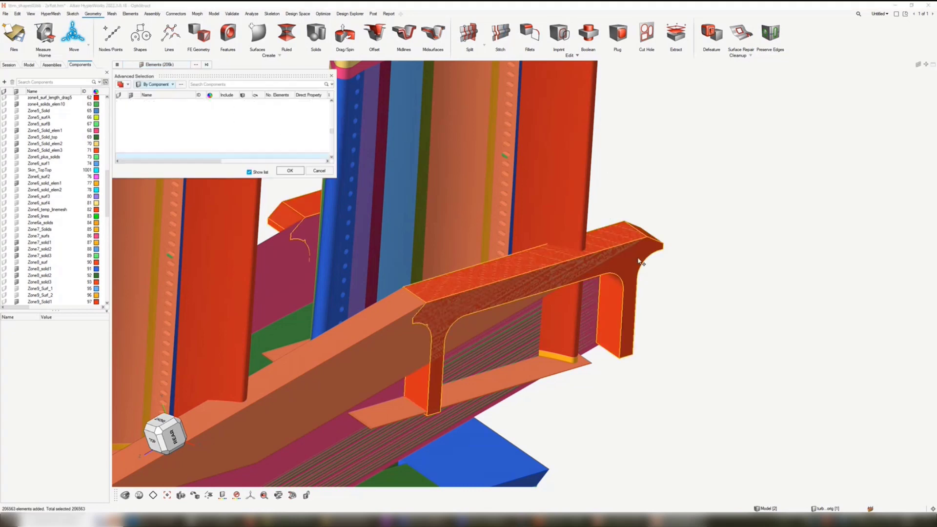
pyautogui.click(289, 171)
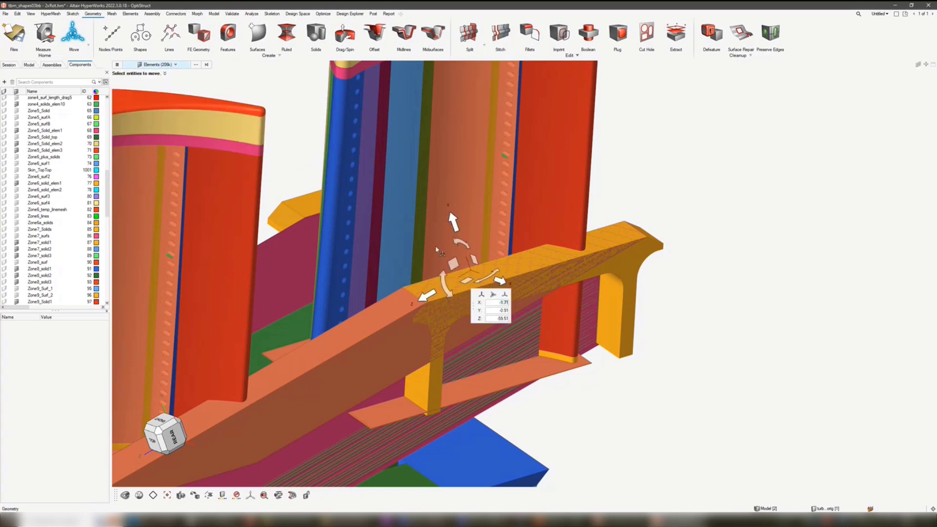
# - Activate translation along Z, and translate the selected platform elements freely by about 12.6 along positive X
pyautogui.click(434, 295)
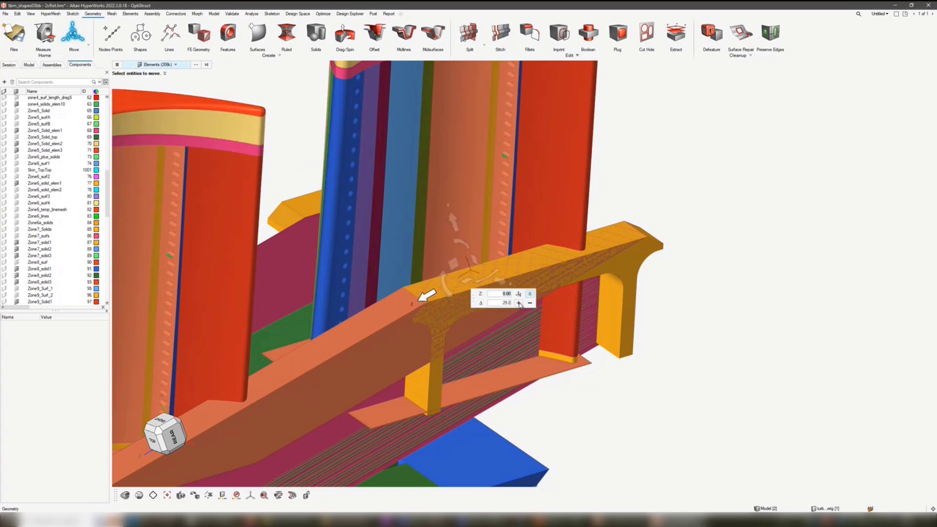
pyautogui.scroll(-5, 671, 186)
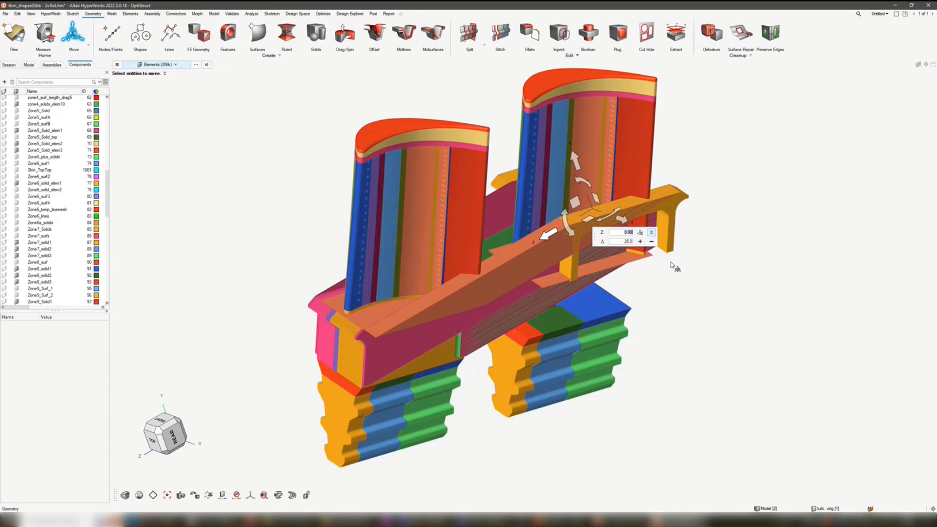
pyautogui.scroll(3, 681, 253)
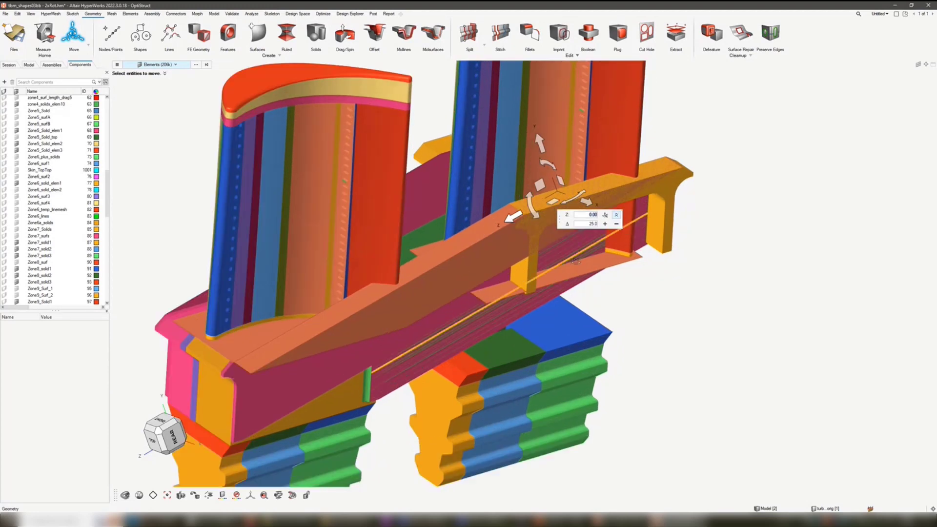
pyautogui.moveTo(560, 267); pyautogui.dragTo(564, 242, button='middle')
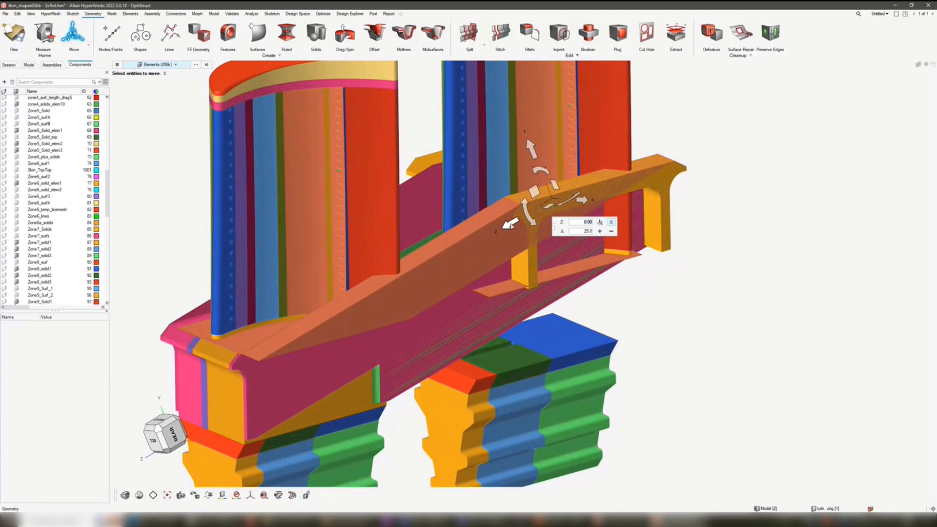
pyautogui.moveTo(492, 251); pyautogui.dragTo(547, 181, button='middle')
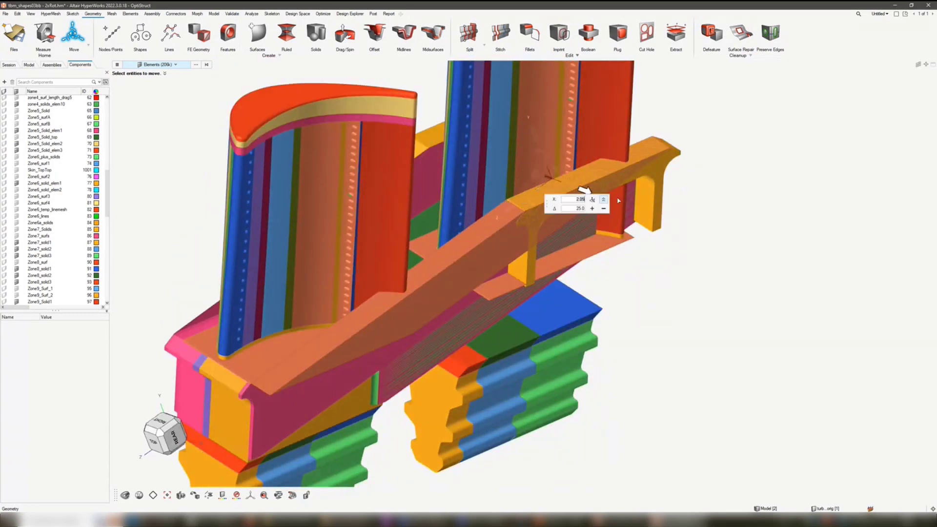
pyautogui.moveTo(618, 201)
pyautogui.mouseDown()
pyautogui.moveTo(685, 227)
pyautogui.moveTo(623, 205)
pyautogui.mouseUp()
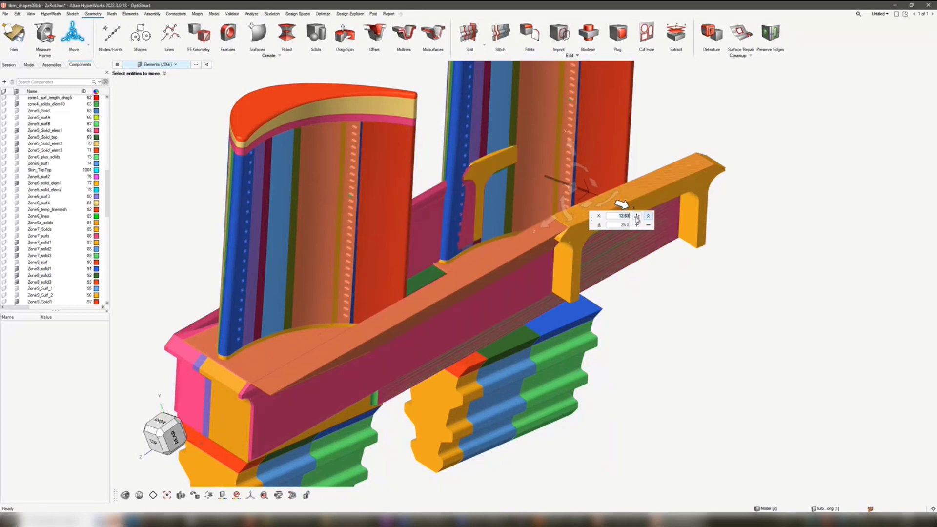
# - Open the direction vector definition for the Z translation and place the vector's base on the near upper corner of the selected platform elements
pyautogui.click(547, 225)
pyautogui.click(637, 217)
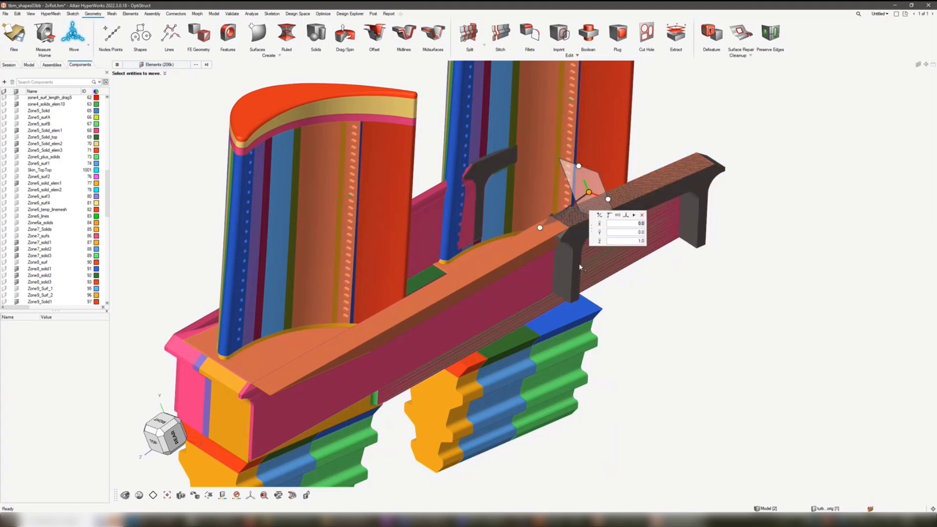
pyautogui.moveTo(577, 262); pyautogui.dragTo(586, 223, button='middle')
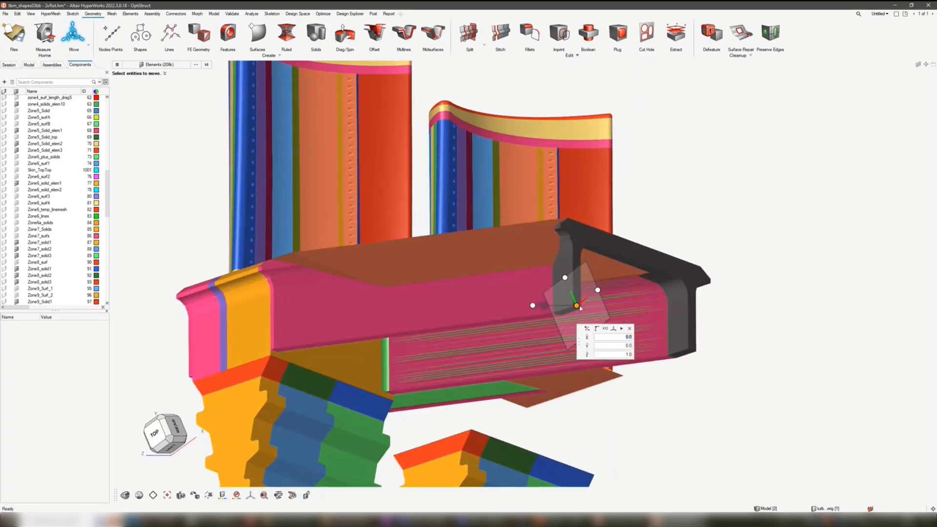
pyautogui.moveTo(577, 307); pyautogui.dragTo(570, 223)
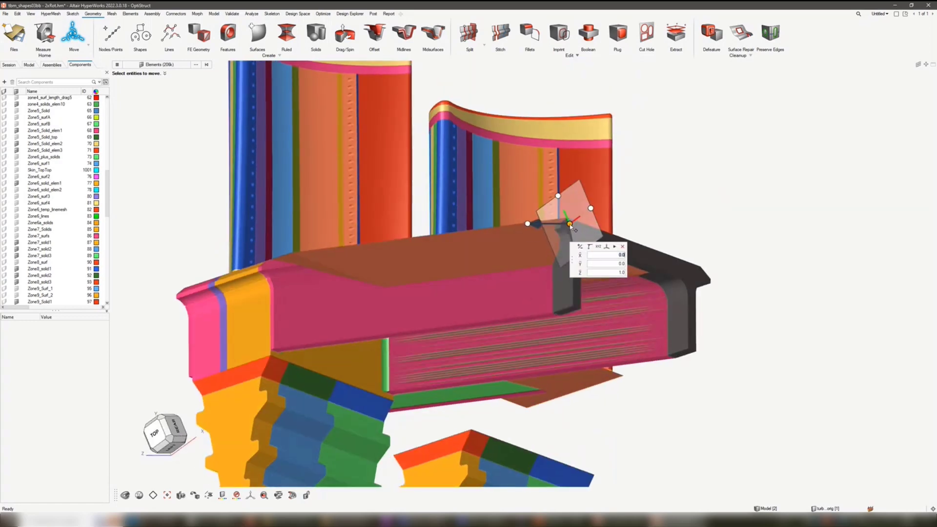
pyautogui.scroll(5, 571, 226)
pyautogui.scroll(3, 571, 225)
pyautogui.click(558, 160)
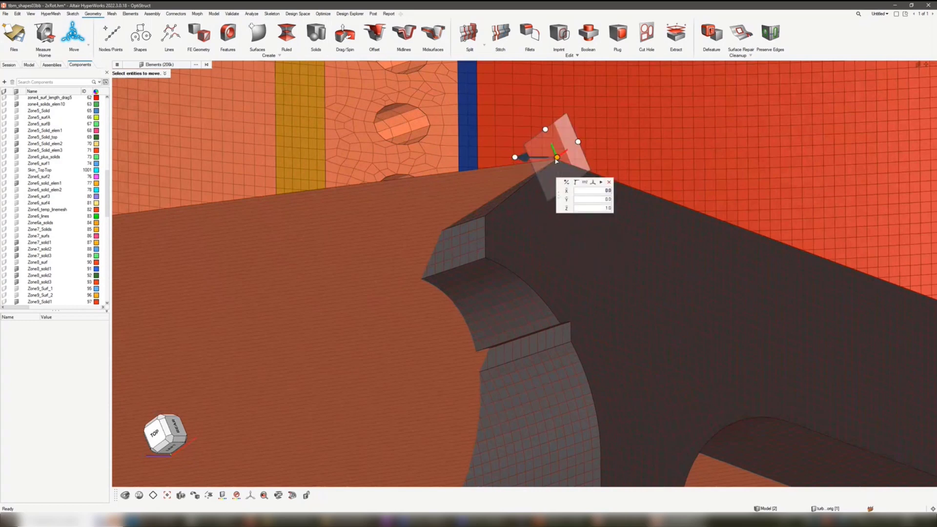
# - Aim the direction vector at the shank's lower corner above the near root, and shift the elements one increment of 67.96 along it
pyautogui.scroll(-5, 531, 225)
pyautogui.scroll(-10, 529, 232)
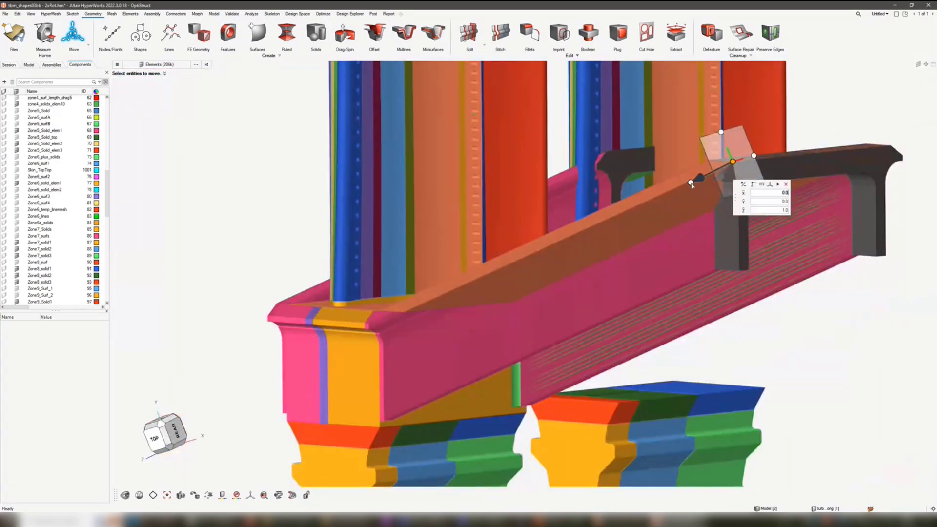
pyautogui.click(691, 183)
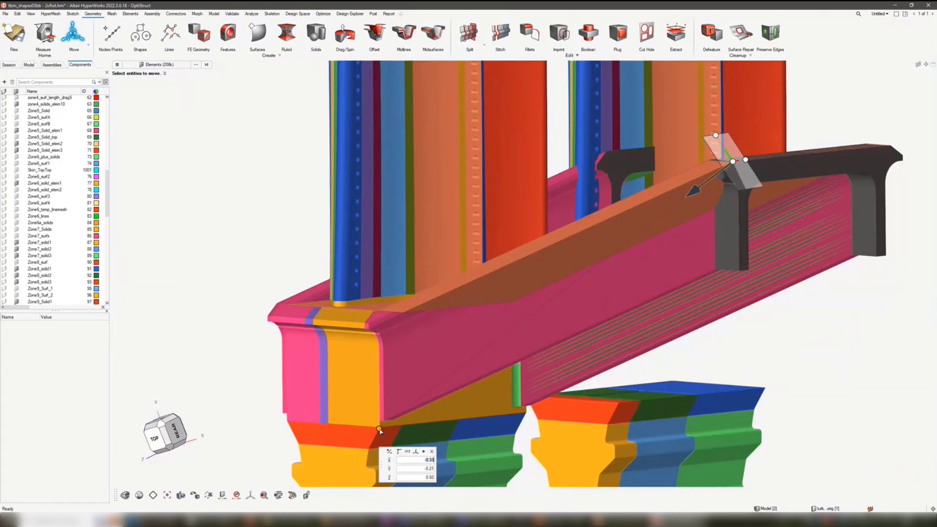
pyautogui.scroll(5, 421, 318)
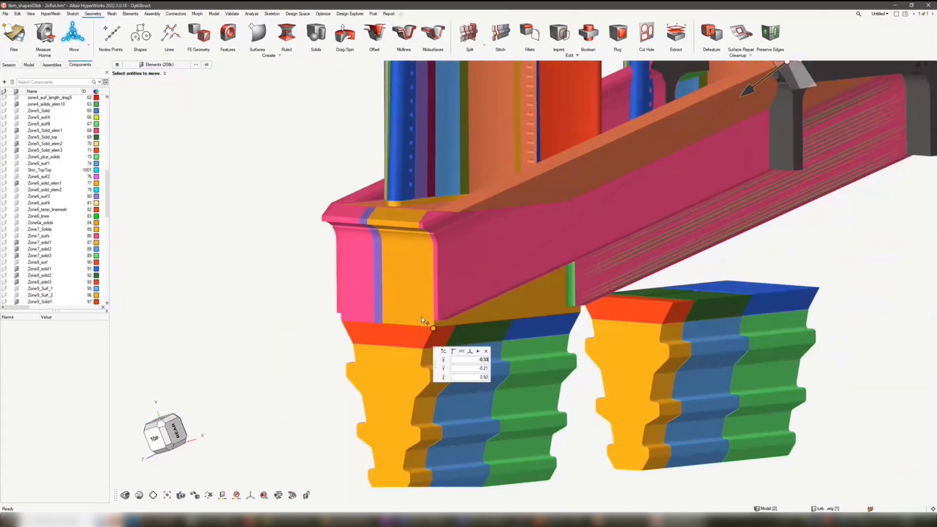
pyautogui.scroll(3, 426, 334)
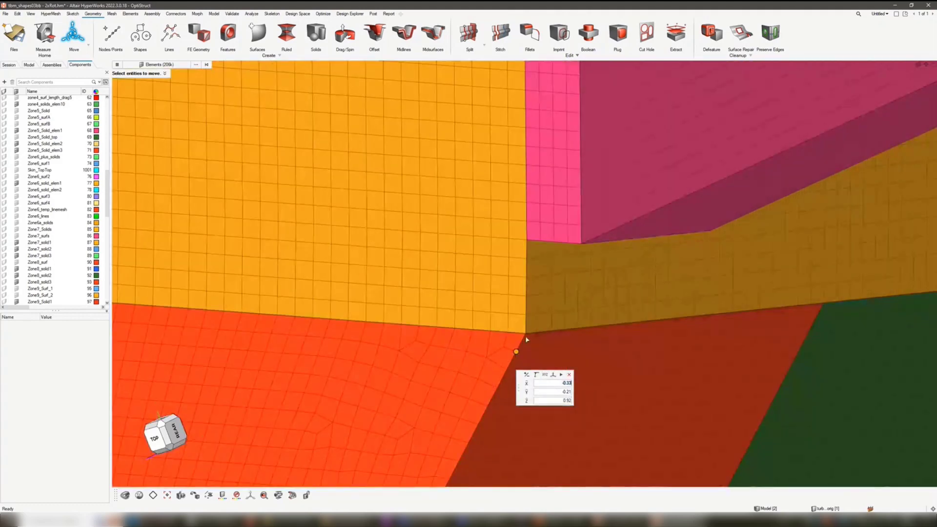
pyautogui.scroll(-8, 482, 336)
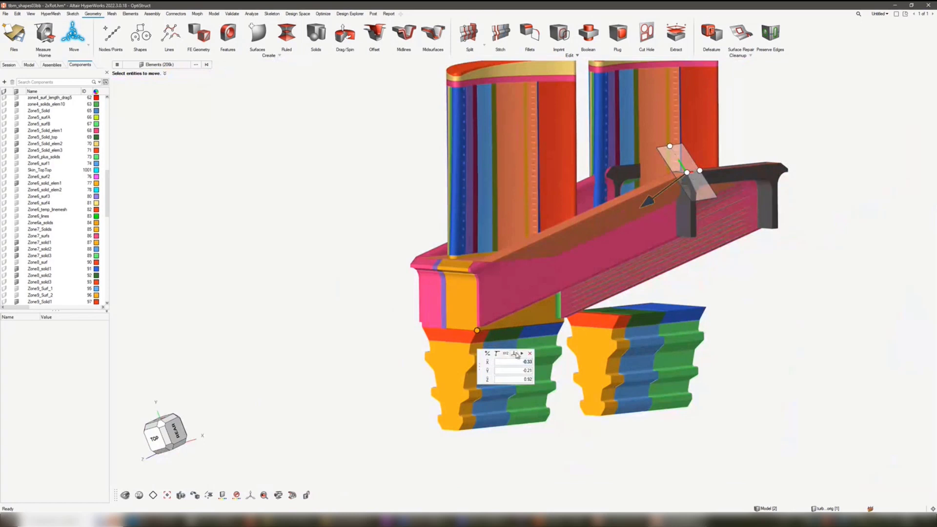
pyautogui.click(522, 354)
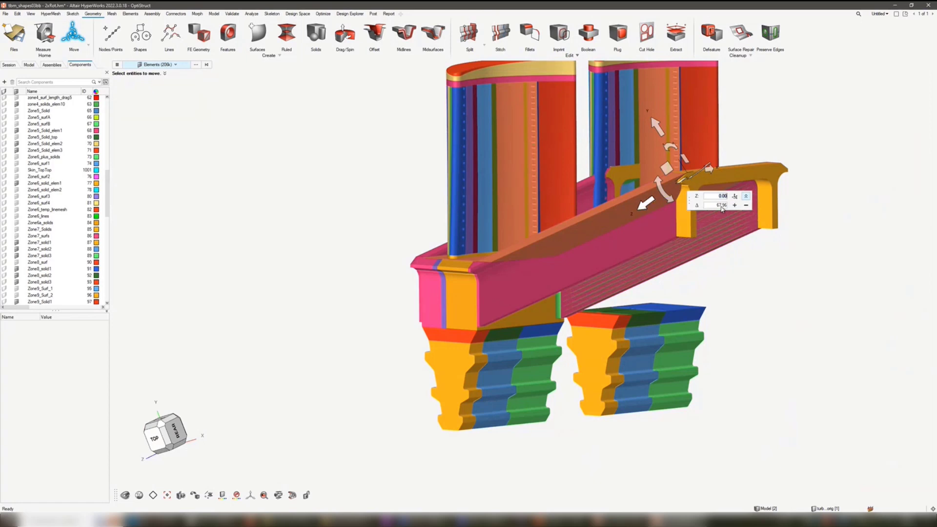
pyautogui.click(735, 205)
pyautogui.click(735, 205)
# - Examine from several sides how the moved platform elements and connected mesh sit around the near shank and root
pyautogui.scroll(4, 469, 337)
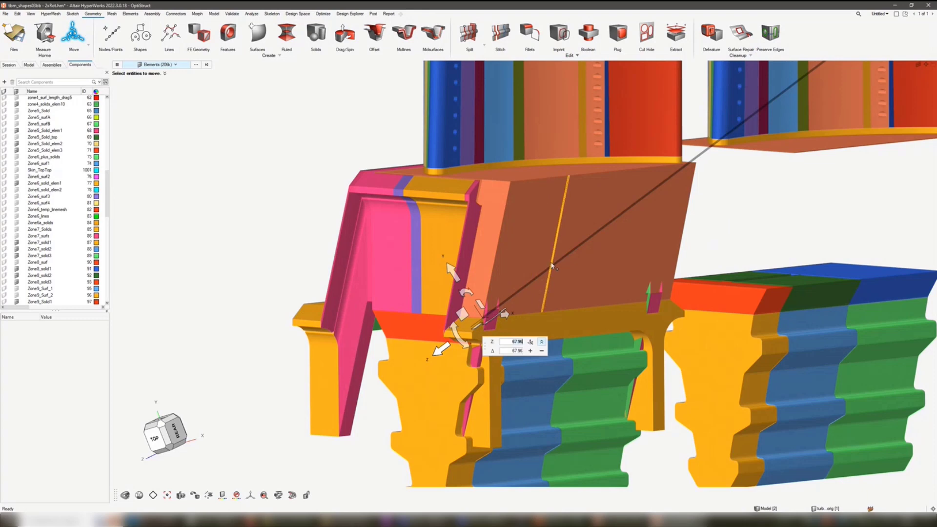
pyautogui.scroll(-4, 558, 264)
pyautogui.moveTo(558, 264); pyautogui.dragTo(638, 262, button='middle')
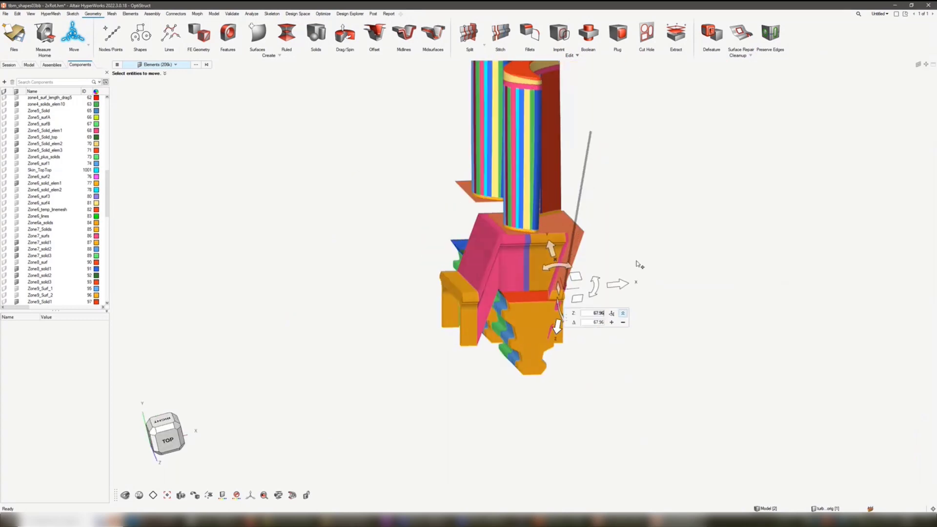
pyautogui.scroll(6, 479, 291)
pyautogui.moveTo(478, 291); pyautogui.dragTo(465, 271, button='middle')
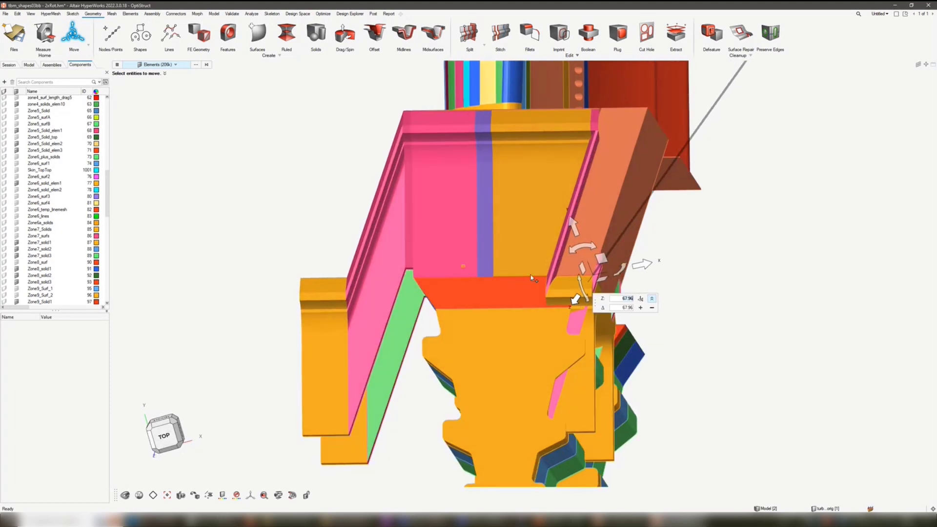
pyautogui.moveTo(520, 257); pyautogui.dragTo(493, 224, button='right')
pyautogui.scroll(-5, 491, 215)
pyautogui.moveTo(490, 215); pyautogui.dragTo(421, 223, button='middle')
pyautogui.moveTo(549, 132); pyautogui.dragTo(519, 221, button='right')
pyautogui.moveTo(518, 221); pyautogui.dragTo(516, 213, button='middle')
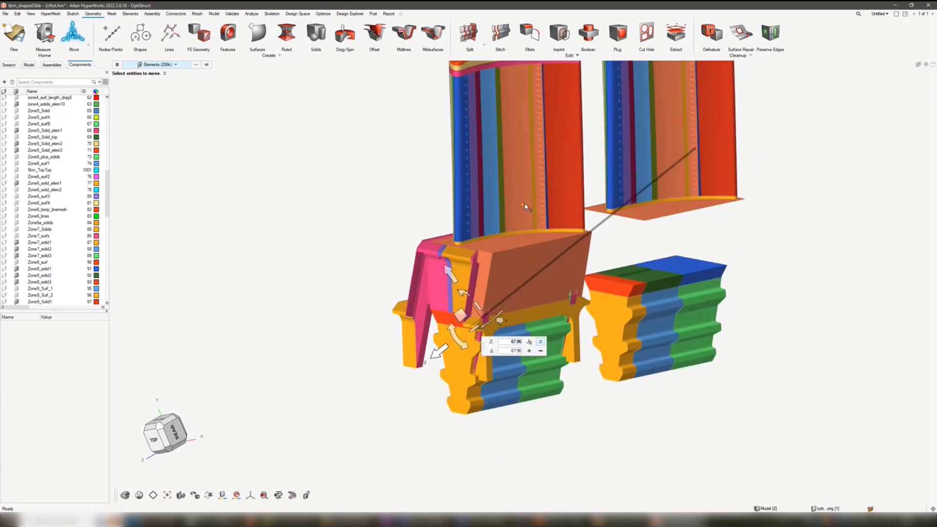
# - Clear the element selection and draw two straight lines along opposite flanks of the near root's end face
pyautogui.click(206, 65)
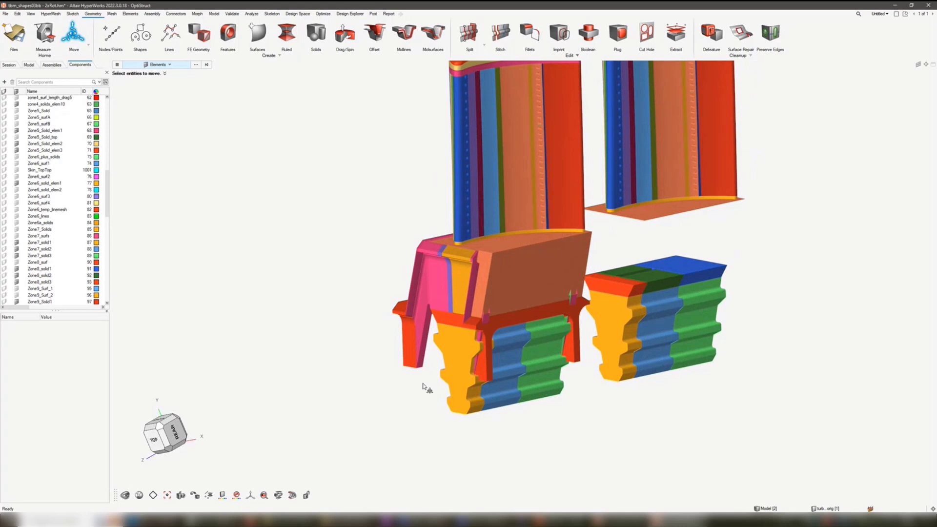
pyautogui.scroll(-3, 423, 386)
pyautogui.scroll(5, 433, 376)
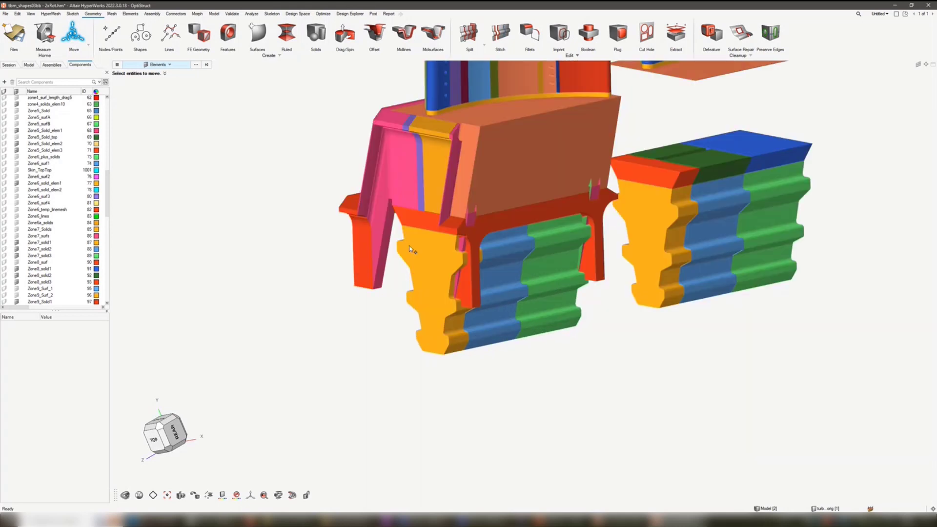
pyautogui.scroll(4, 446, 312)
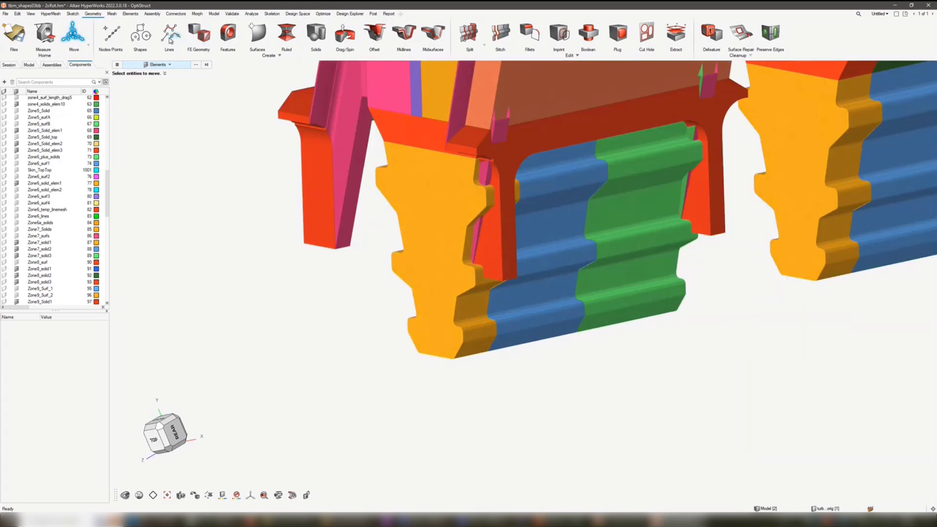
pyautogui.click(167, 40)
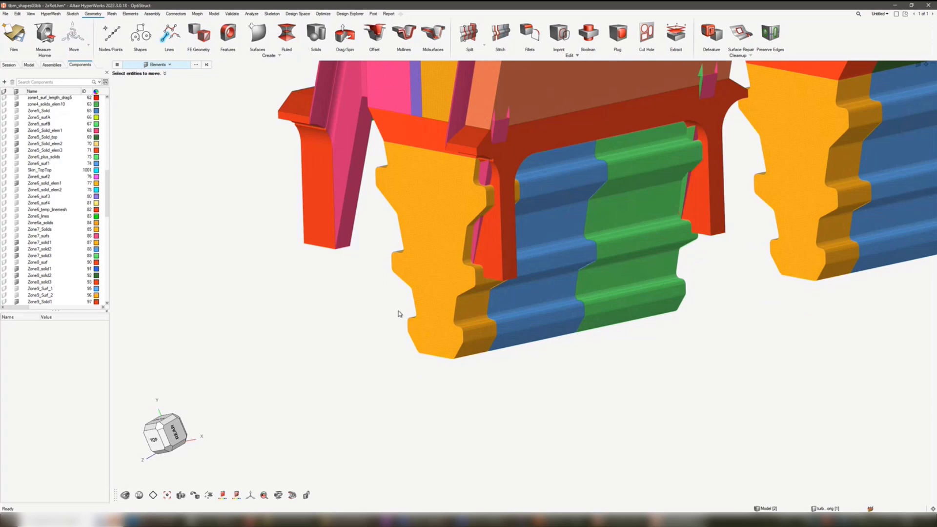
pyautogui.scroll(2, 403, 305)
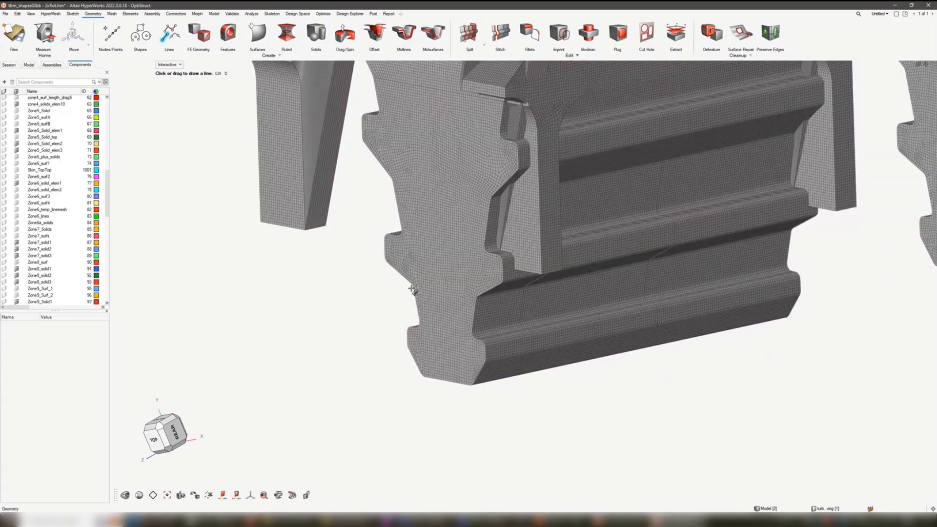
pyautogui.scroll(5, 413, 290)
pyautogui.click(347, 199)
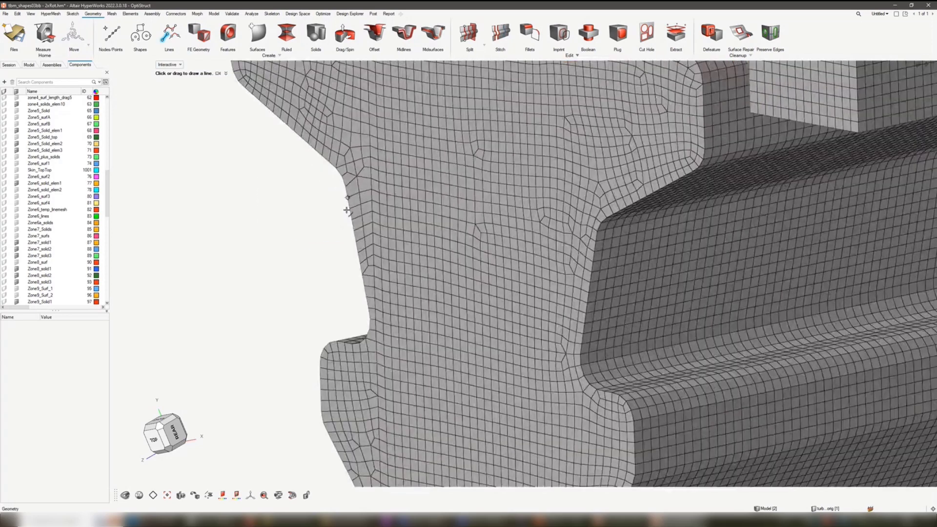
pyautogui.click(365, 299)
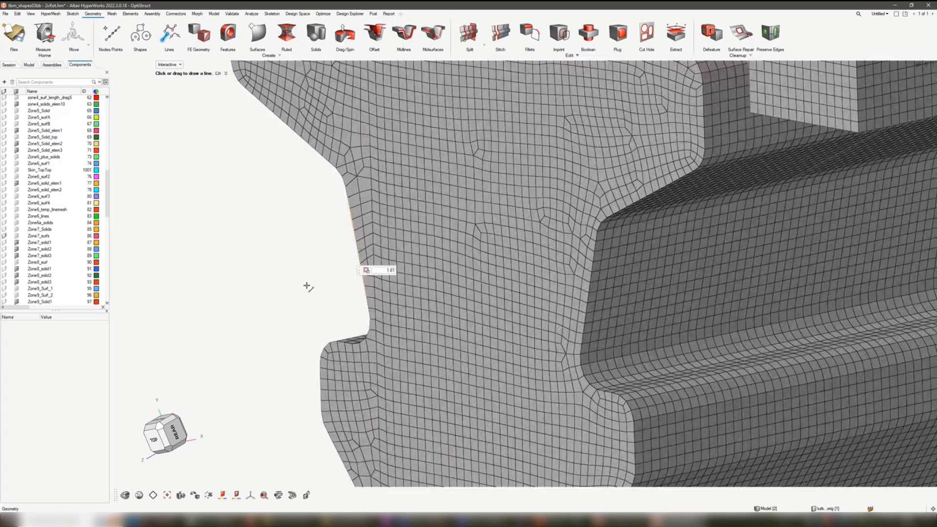
pyautogui.click(596, 250)
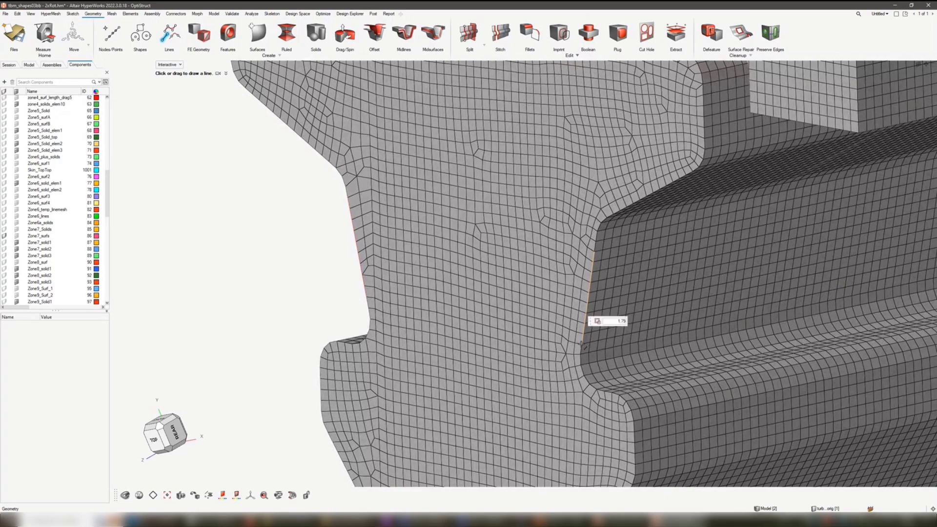
# - Extend the first flank line by about 21.2 and the opposite one by about 17.2, down past the root's base
pyautogui.scroll(-5, 304, 276)
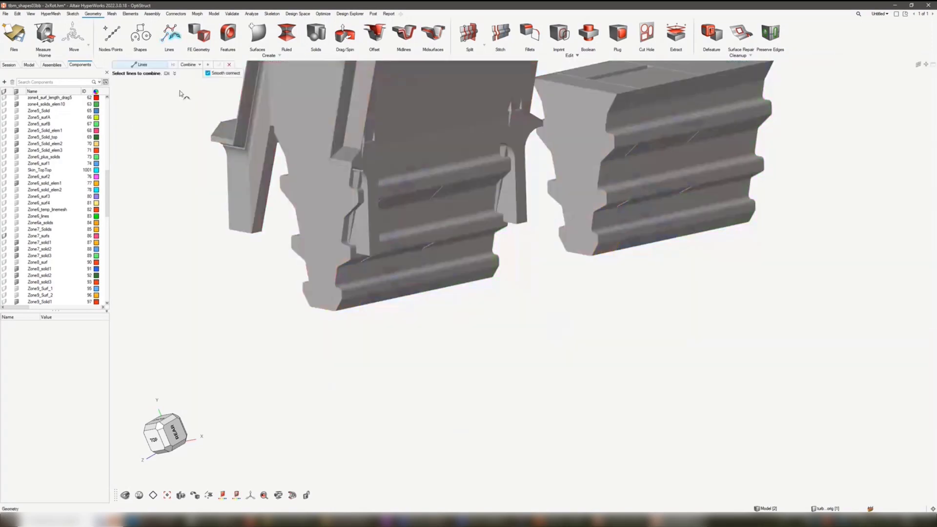
pyautogui.click(191, 70)
pyautogui.click(191, 66)
pyautogui.click(192, 87)
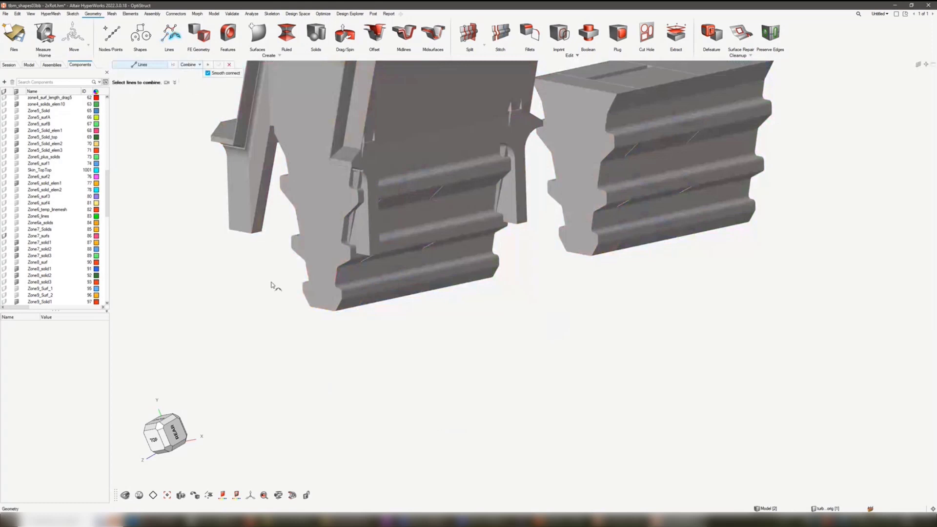
pyautogui.click(305, 277)
pyautogui.moveTo(306, 277); pyautogui.dragTo(355, 382)
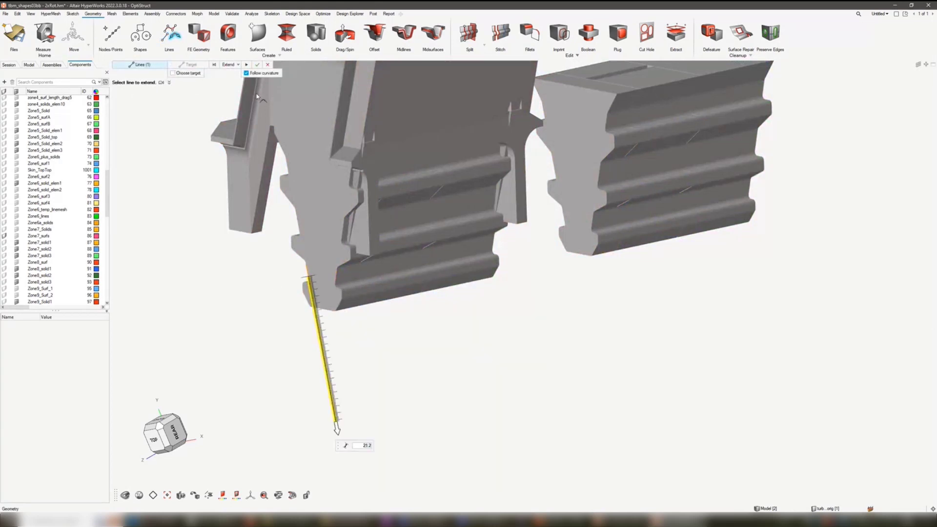
pyautogui.middleClick(332, 297)
pyautogui.click(332, 297)
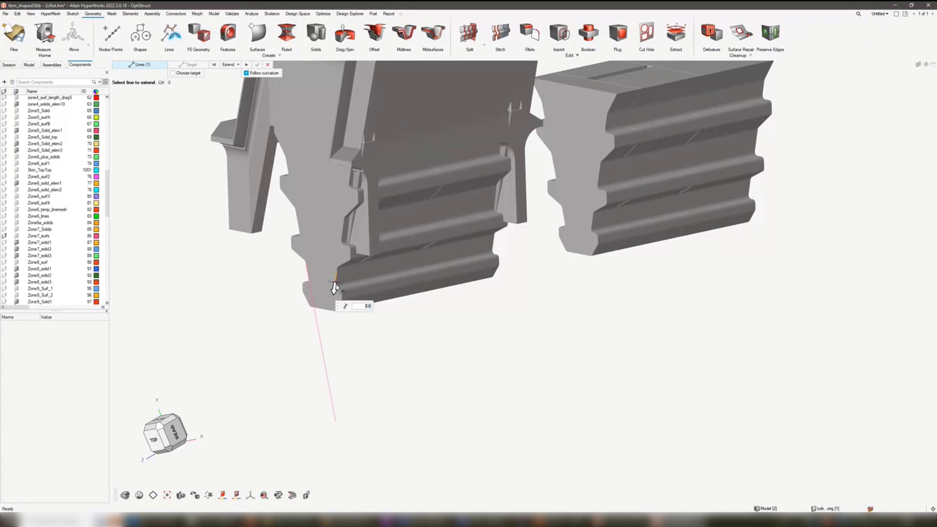
pyautogui.moveTo(335, 288); pyautogui.dragTo(299, 403)
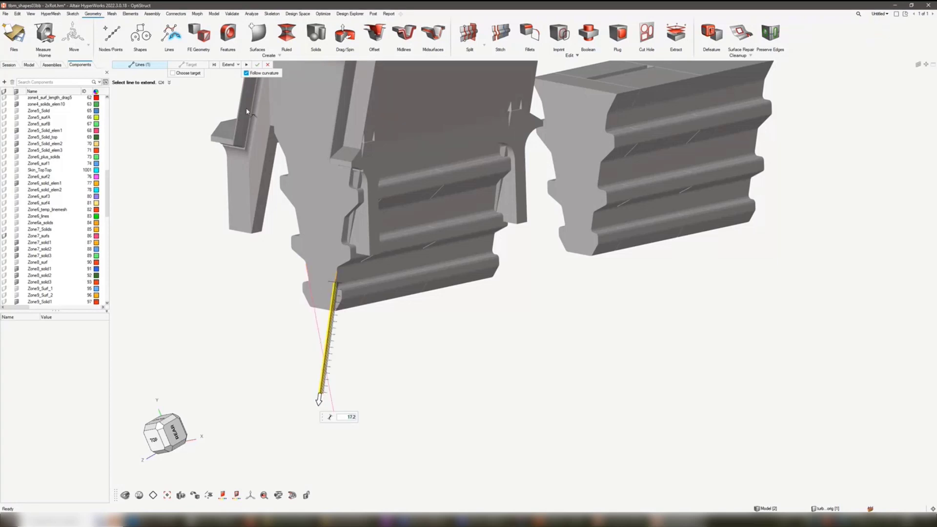
pyautogui.click(259, 65)
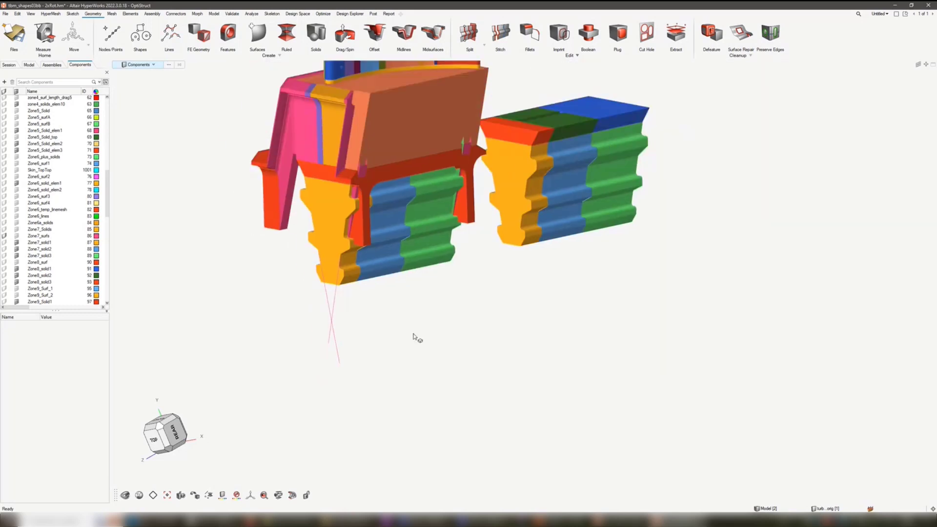
# - Activate the Move tool and select all elements of the second blade and its root block
pyautogui.moveTo(441, 320); pyautogui.dragTo(450, 366, button='right')
pyautogui.scroll(-2, 449, 366)
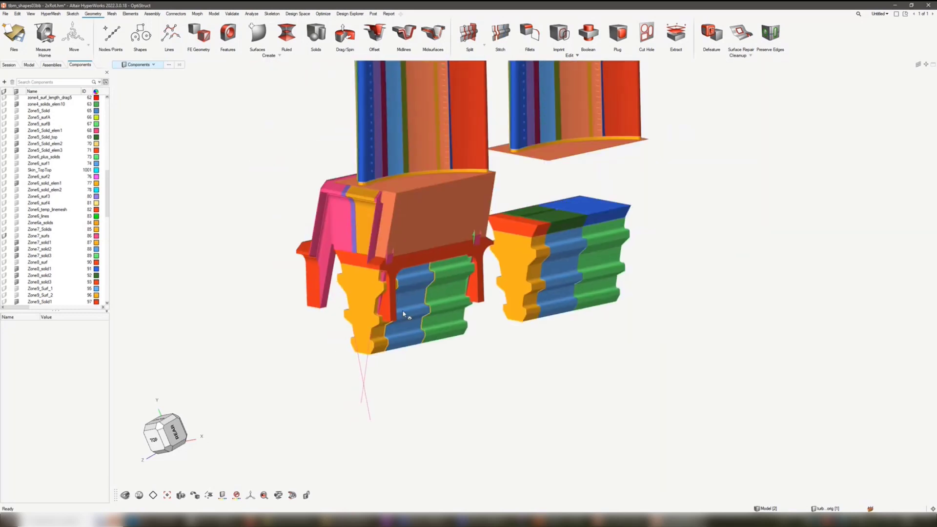
pyautogui.click(73, 37)
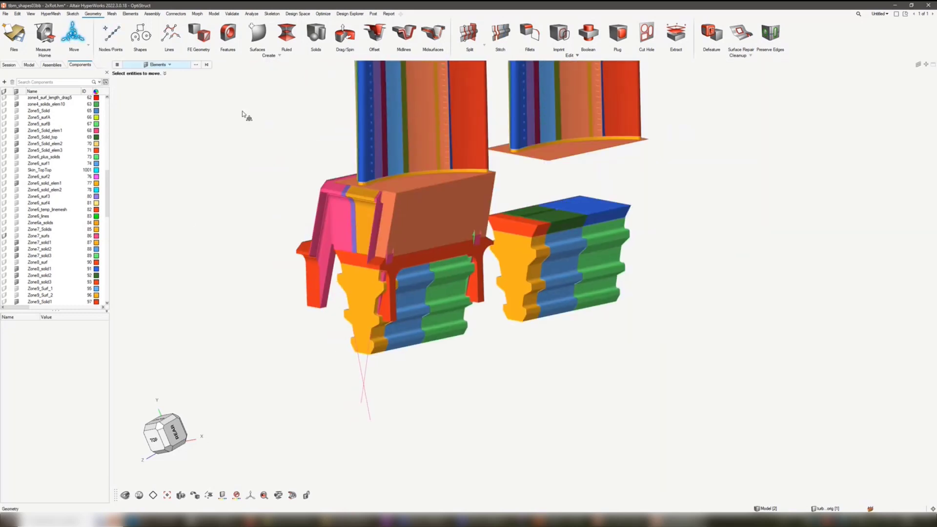
pyautogui.moveTo(404, 243); pyautogui.dragTo(396, 288, button='right')
pyautogui.moveTo(397, 288); pyautogui.dragTo(615, 343, button='middle')
pyautogui.moveTo(408, 311); pyautogui.dragTo(490, 274, button='middle')
pyautogui.moveTo(608, 141); pyautogui.dragTo(489, 435)
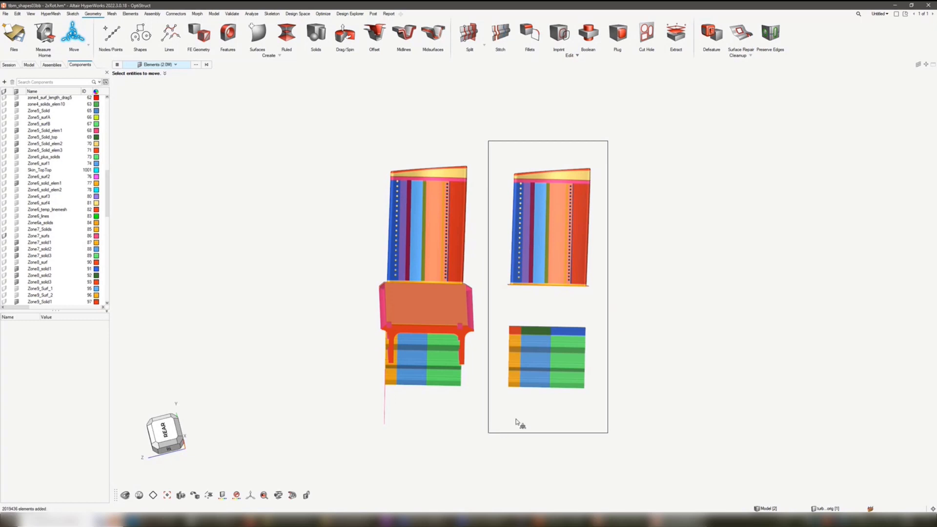
pyautogui.moveTo(448, 371); pyautogui.dragTo(516, 387, button='middle')
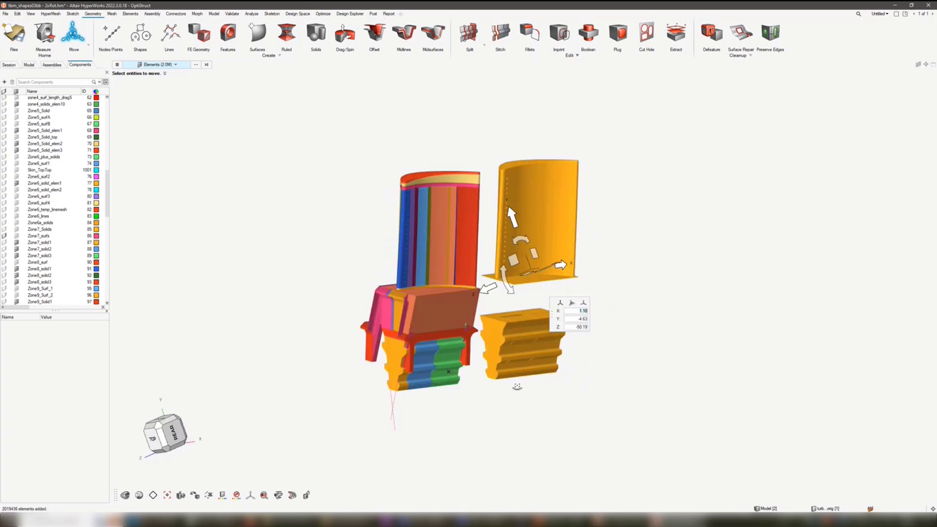
pyautogui.scroll(3, 517, 386)
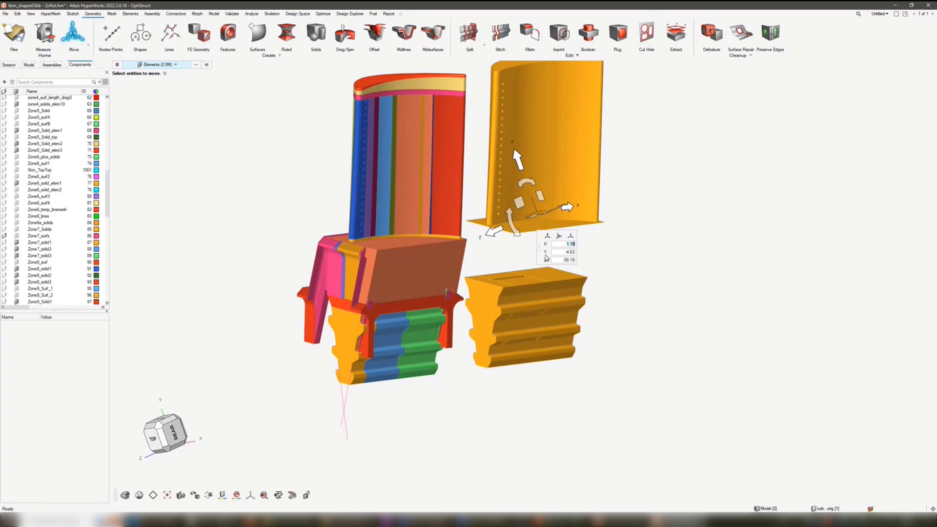
pyautogui.moveTo(411, 291); pyautogui.dragTo(414, 307, button='middle')
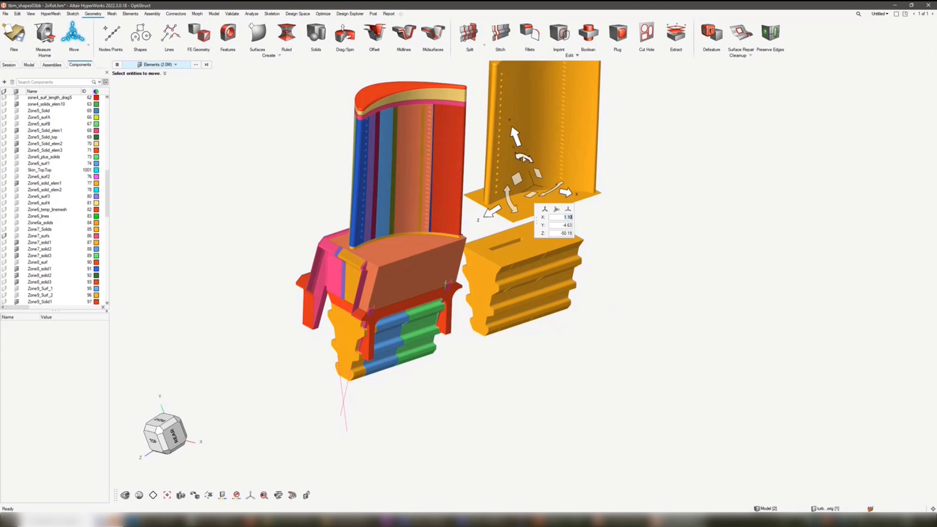
# - Define a custom rotation axis with its origin on the near root's end face, oriented by two further points on that face
pyautogui.click(524, 158)
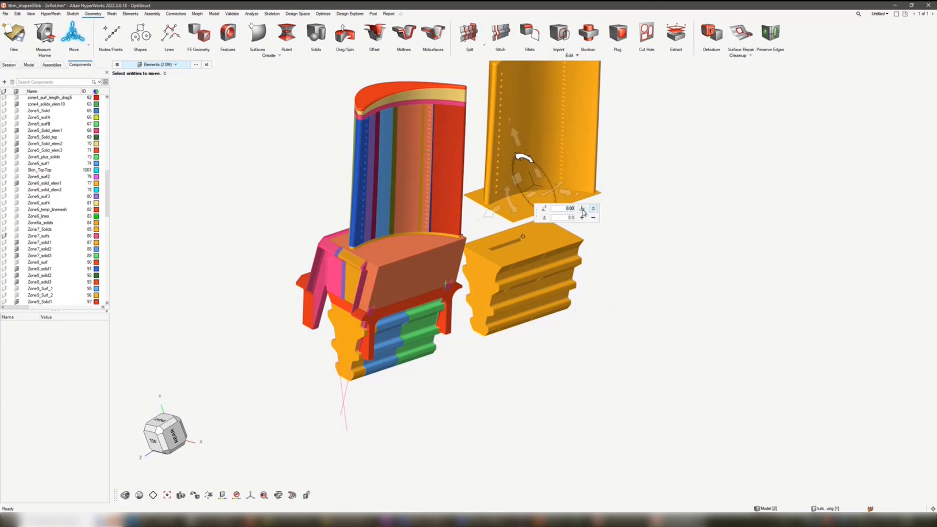
pyautogui.click(583, 210)
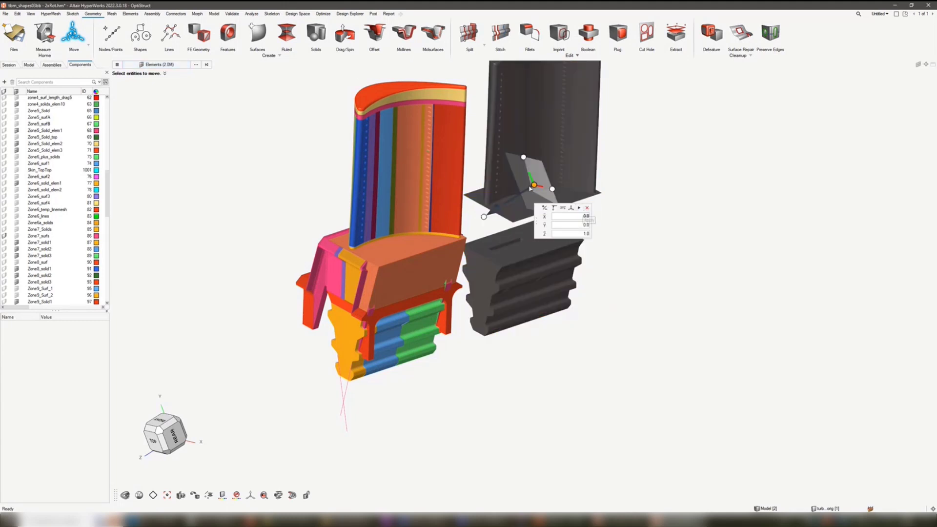
pyautogui.scroll(5, 431, 336)
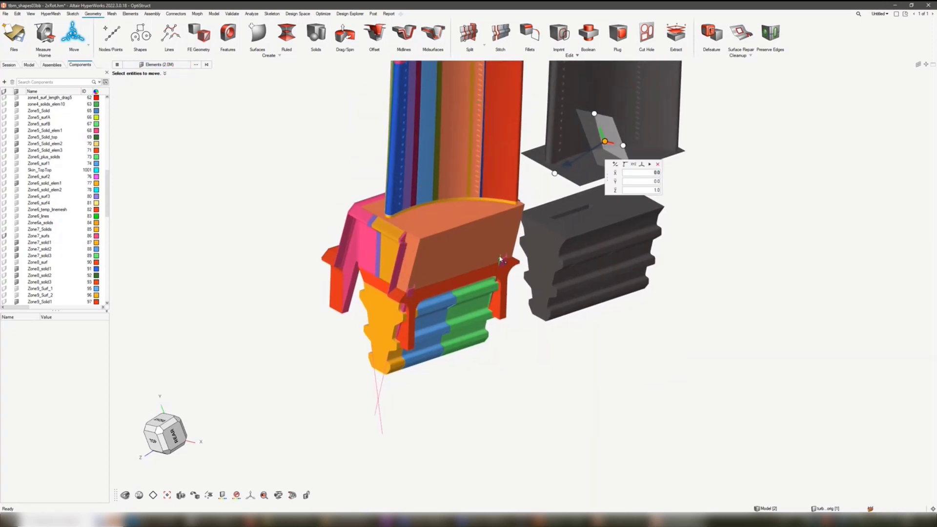
pyautogui.moveTo(427, 320); pyautogui.dragTo(439, 315, button='right')
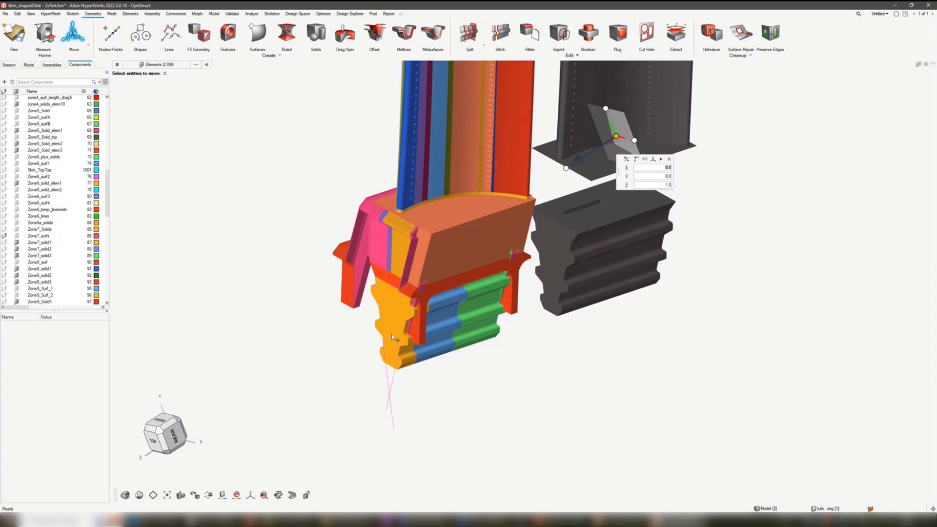
pyautogui.scroll(6, 392, 337)
pyautogui.click(398, 361)
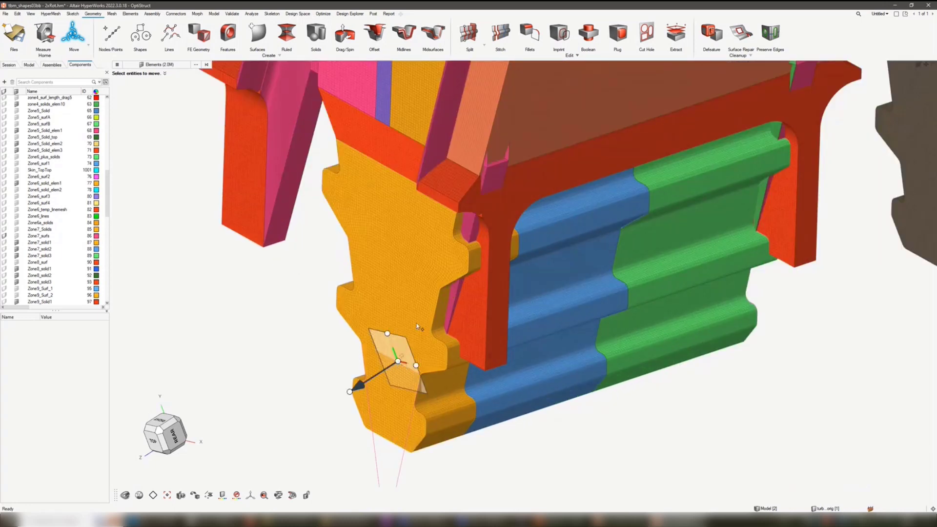
pyautogui.click(421, 309)
pyautogui.click(378, 299)
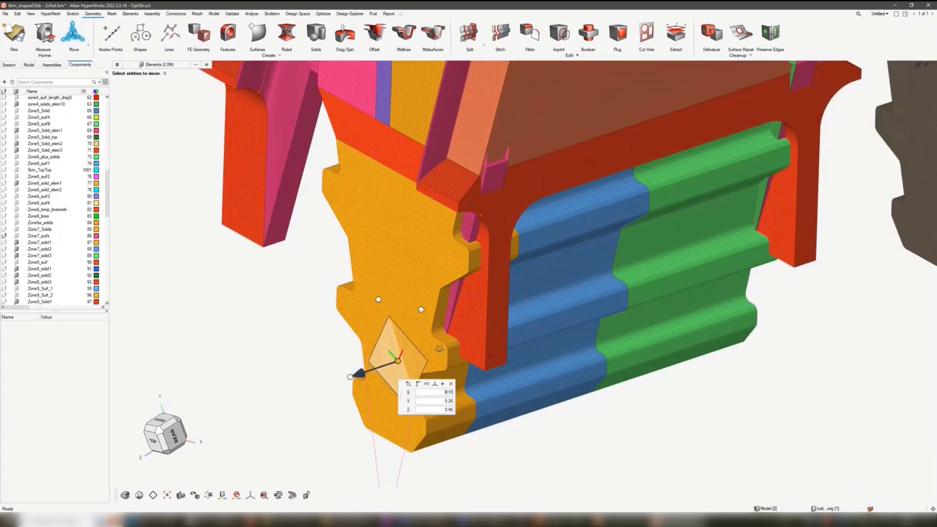
# - Relocate the rotation axis origin to the intersection of the two construction lines below the root and accept it
pyautogui.moveTo(439, 349); pyautogui.dragTo(420, 337, button='middle')
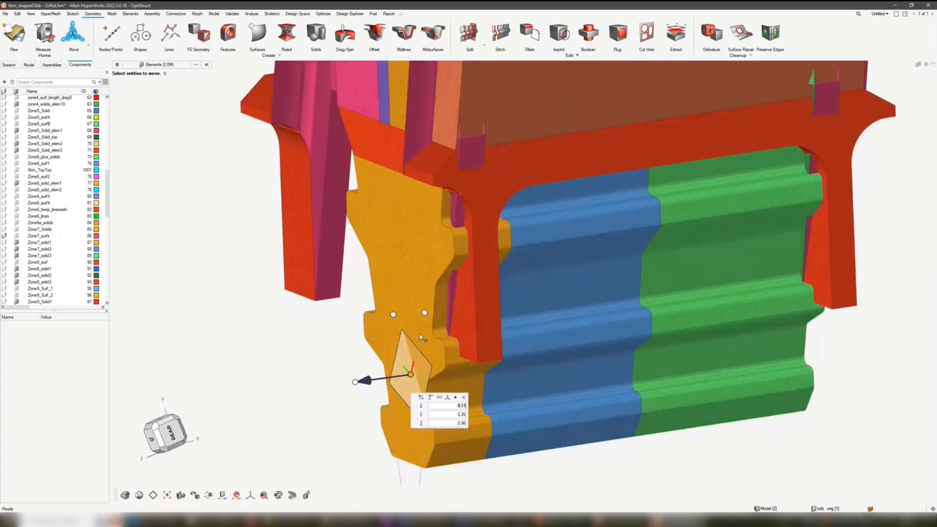
pyautogui.scroll(-5, 421, 337)
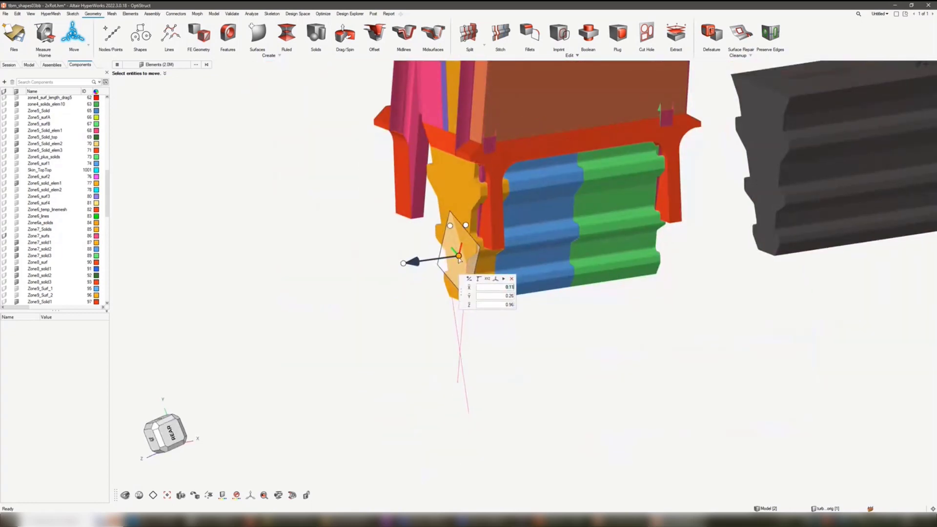
pyautogui.moveTo(459, 259); pyautogui.dragTo(460, 359)
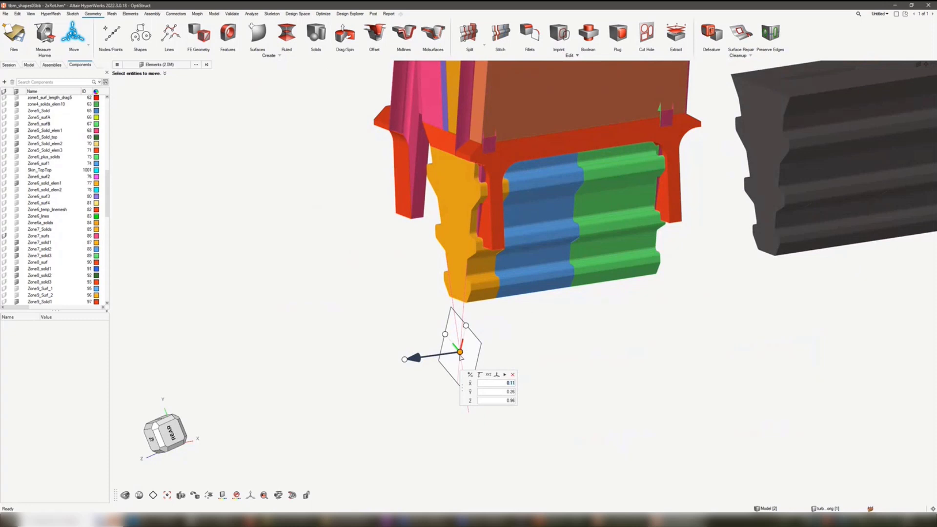
pyautogui.scroll(-3, 529, 356)
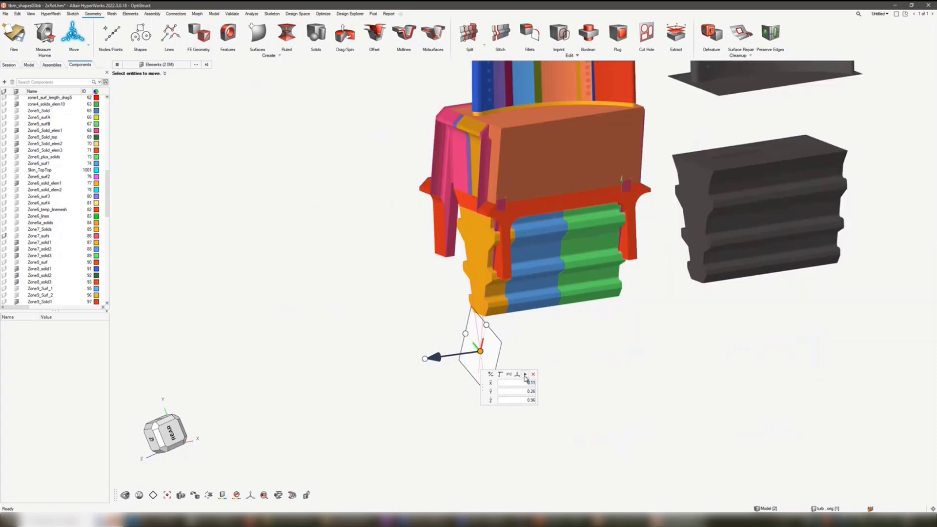
pyautogui.click(525, 375)
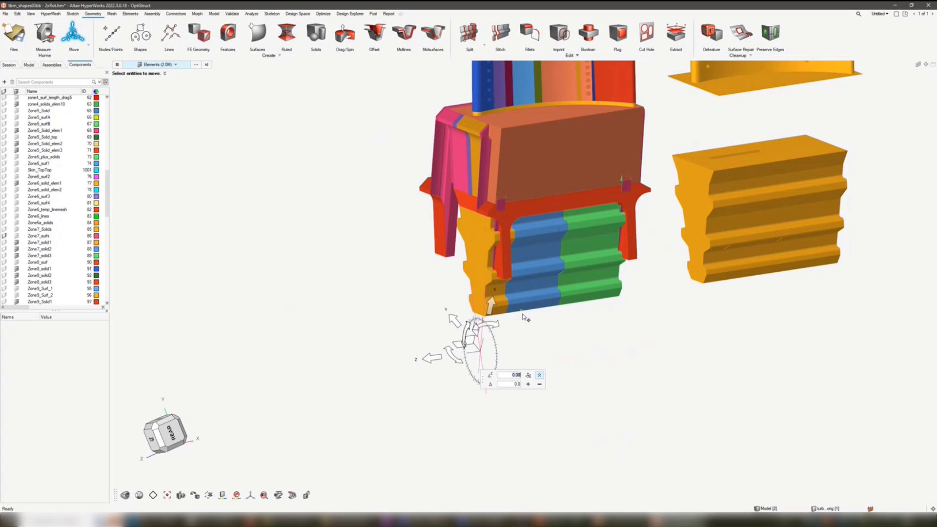
# - Rotate the selected blade and root elements by about -48.55 degrees around the custom axis, then collapse the increment options
pyautogui.moveTo(530, 322); pyautogui.dragTo(538, 326, button='middle')
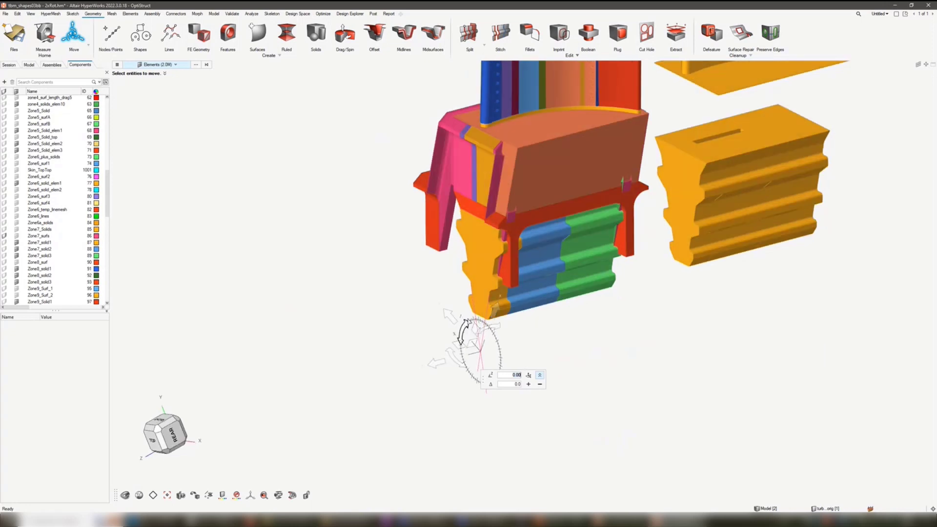
pyautogui.moveTo(467, 321); pyautogui.dragTo(471, 321)
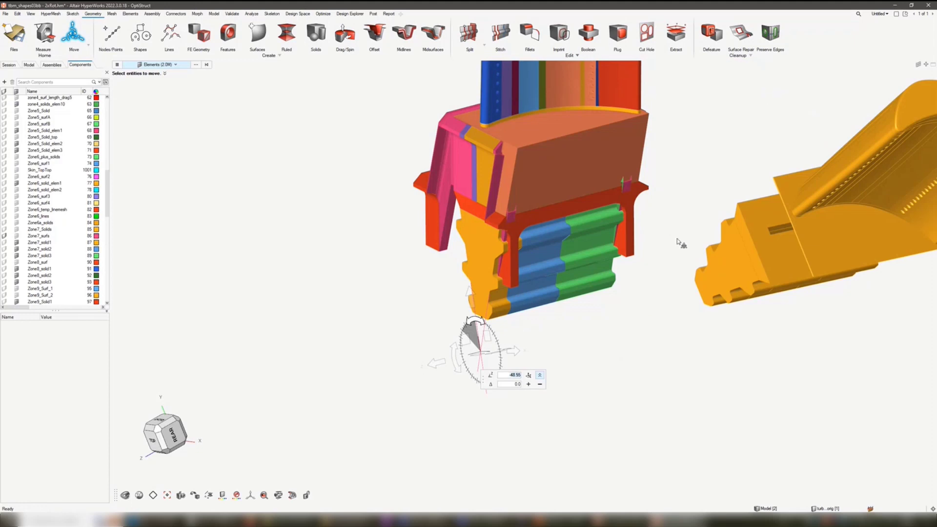
pyautogui.moveTo(675, 247); pyautogui.dragTo(597, 296, button='middle')
pyautogui.scroll(-3, 592, 296)
pyautogui.moveTo(508, 326)
pyautogui.mouseDown(button='middle')
pyautogui.moveTo(520, 329)
pyautogui.moveTo(521, 309)
pyautogui.moveTo(515, 337)
pyautogui.mouseUp(button='middle')
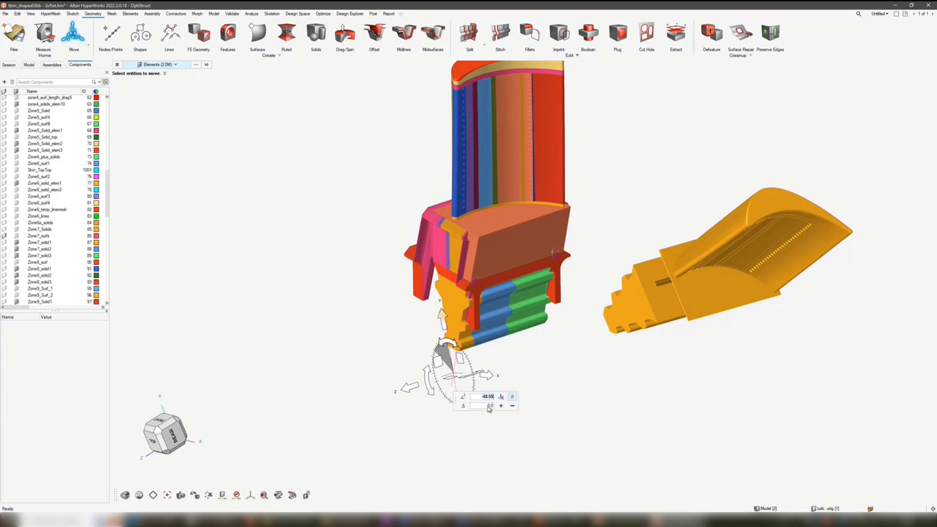
pyautogui.click(512, 397)
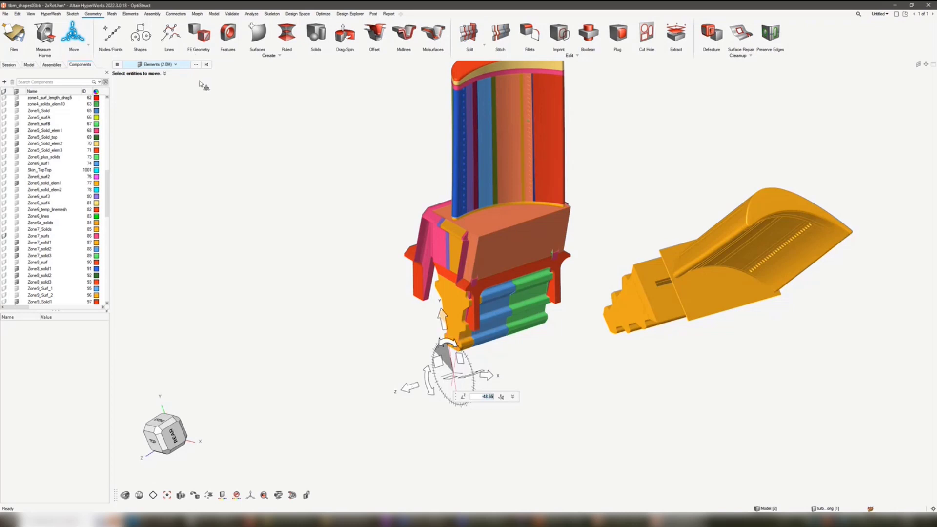
# - Clear the element selection and display the coordinate system at the near root's base
pyautogui.click(208, 65)
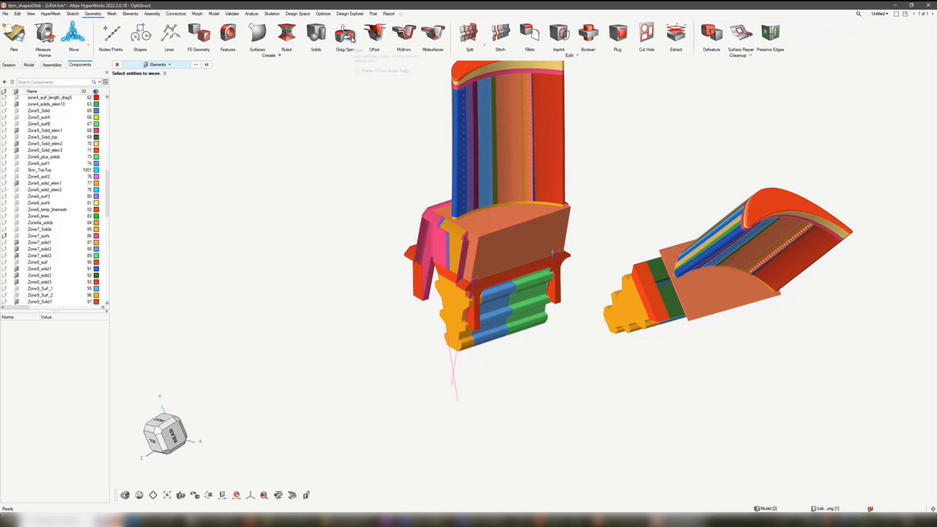
pyautogui.click(29, 65)
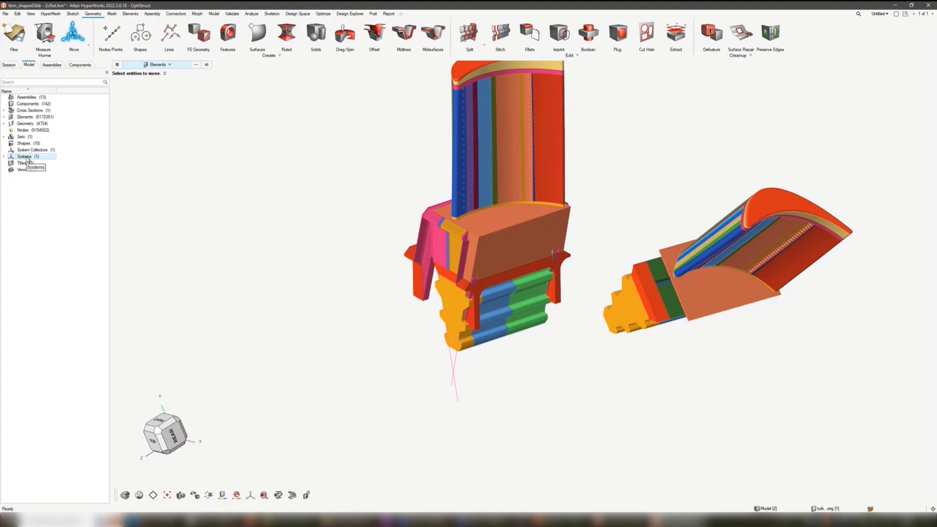
pyautogui.press('s')
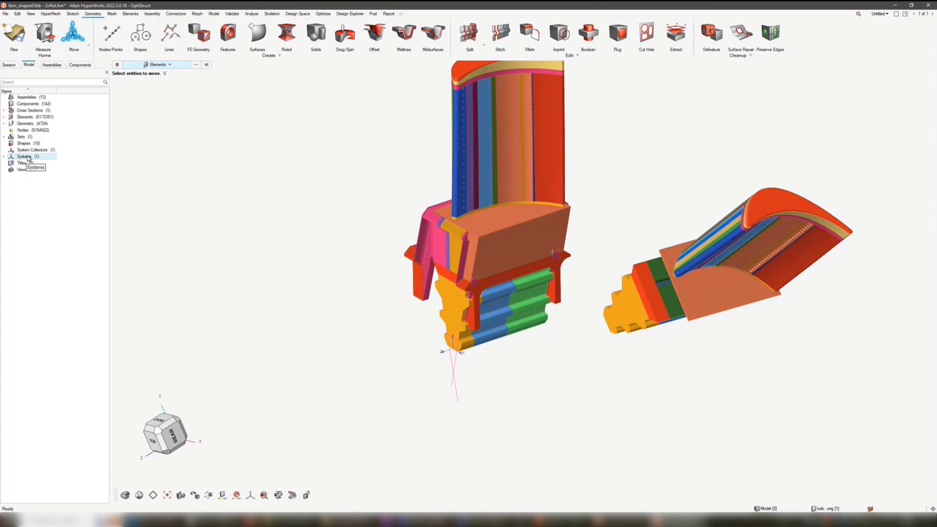
# - Start a line spin and select the shorter construction line below the near root as the profile
pyautogui.click(345, 36)
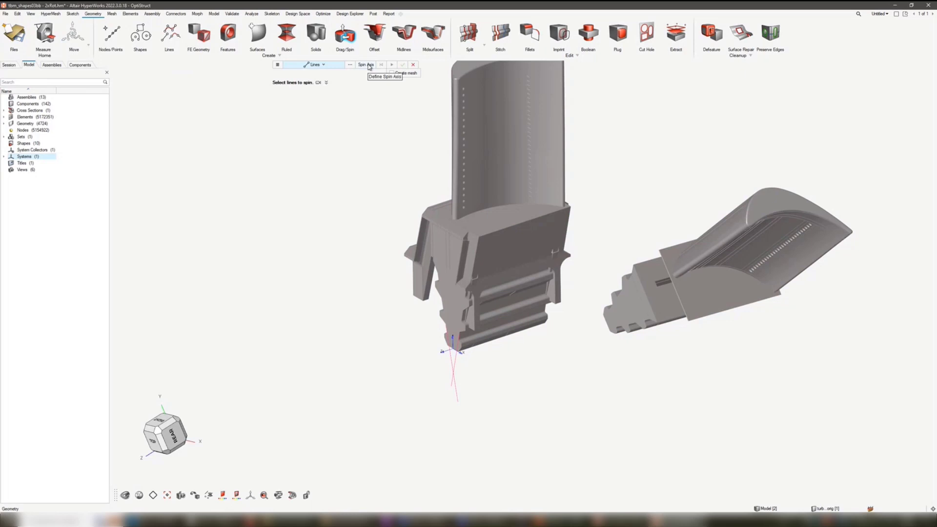
pyautogui.click(369, 65)
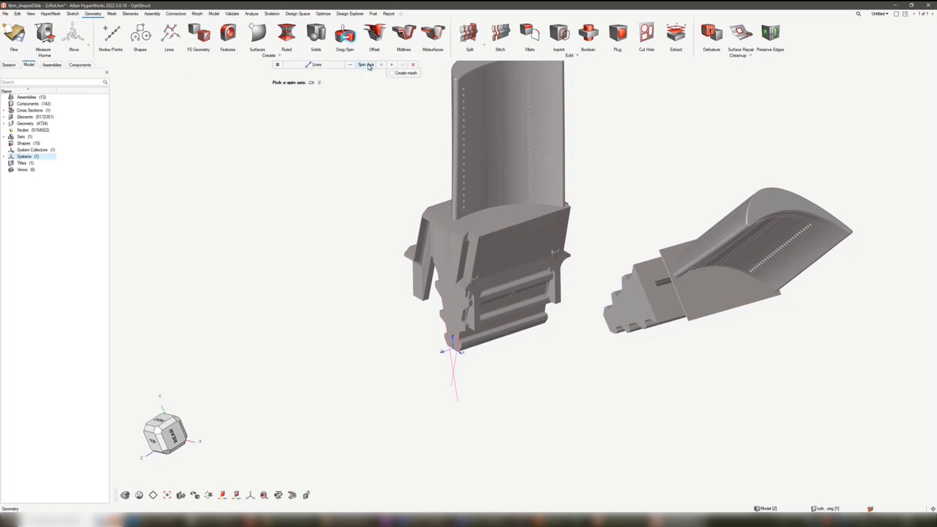
pyautogui.click(325, 66)
pyautogui.click(461, 368)
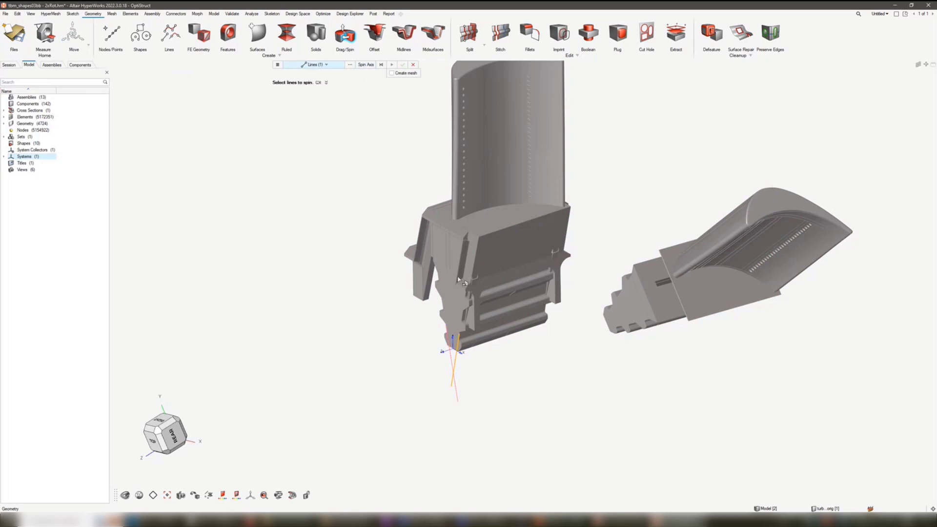
# - Place the spin axis beside the coordinate system's origin at the base of the near root's end face
pyautogui.click(366, 65)
pyautogui.scroll(2, 463, 354)
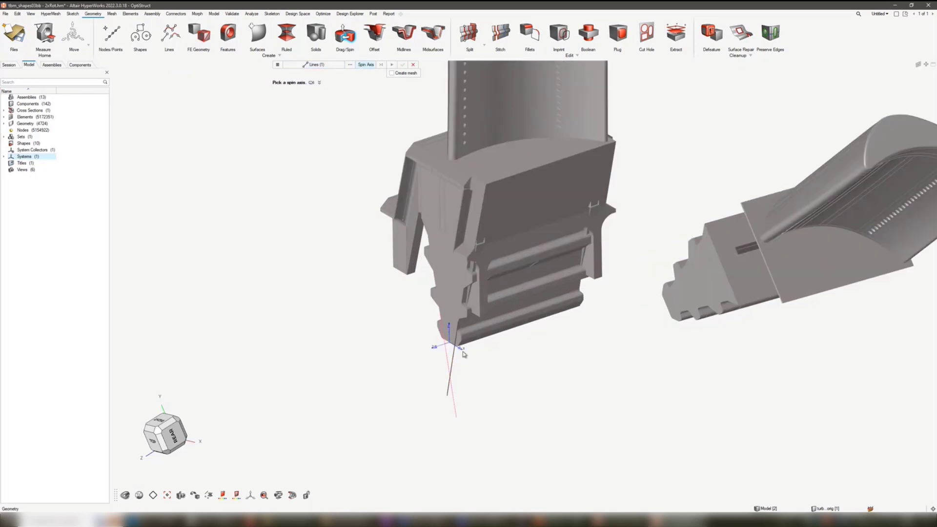
pyautogui.scroll(2, 463, 354)
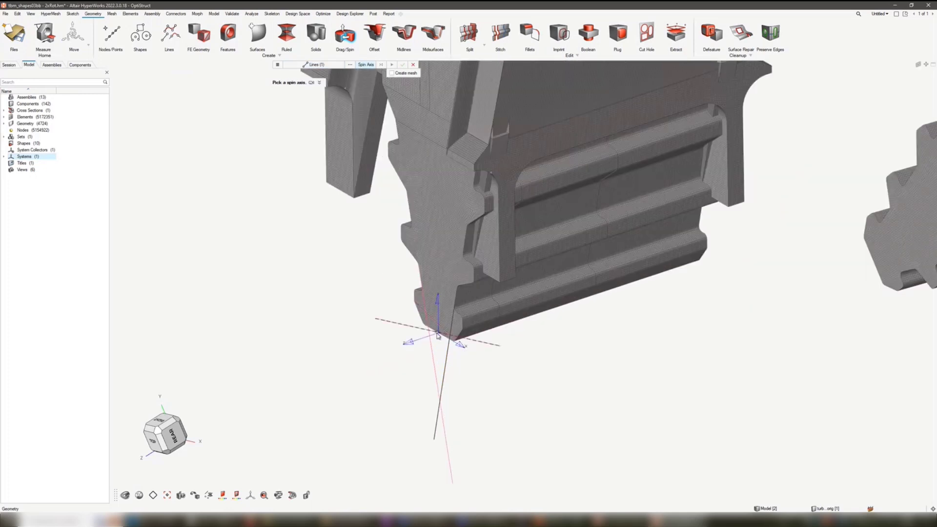
pyautogui.scroll(3, 439, 334)
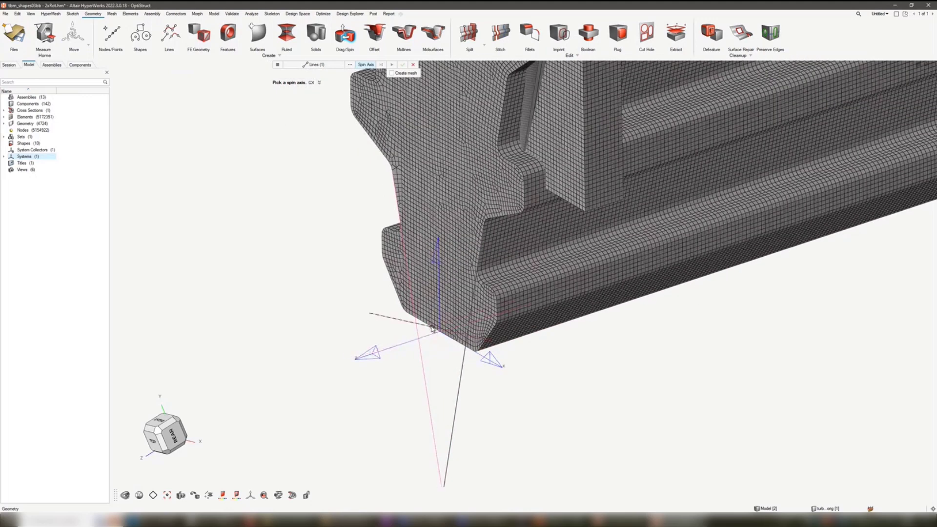
pyautogui.click(430, 341)
pyautogui.scroll(-2, 429, 372)
pyautogui.moveTo(440, 319); pyautogui.dragTo(468, 346, button='middle')
pyautogui.moveTo(456, 328); pyautogui.dragTo(461, 333, button='middle')
# - Align the spin axis manipulator to the coordinate system at the base of the near root
pyautogui.click(476, 365)
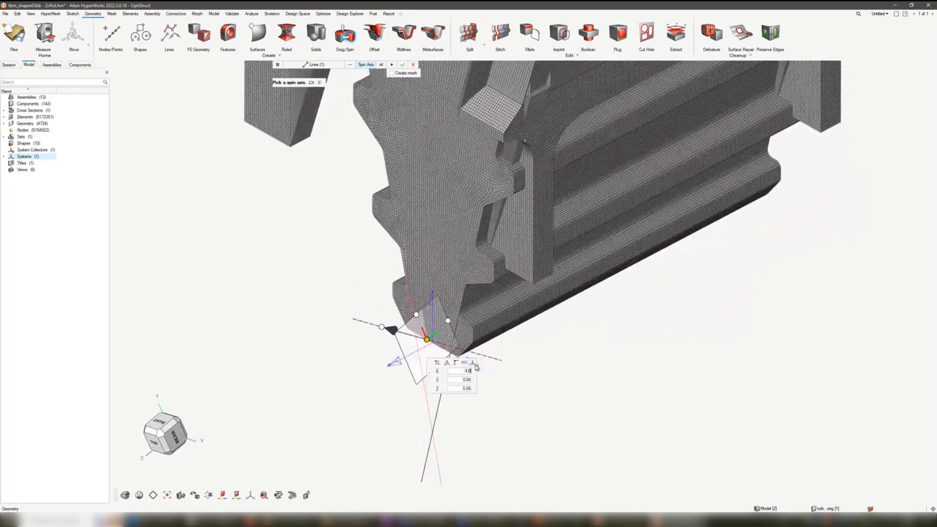
pyautogui.scroll(2, 424, 334)
pyautogui.moveTo(425, 335)
pyautogui.mouseDown()
pyautogui.moveTo(452, 342)
pyautogui.moveTo(430, 343)
pyautogui.mouseUp()
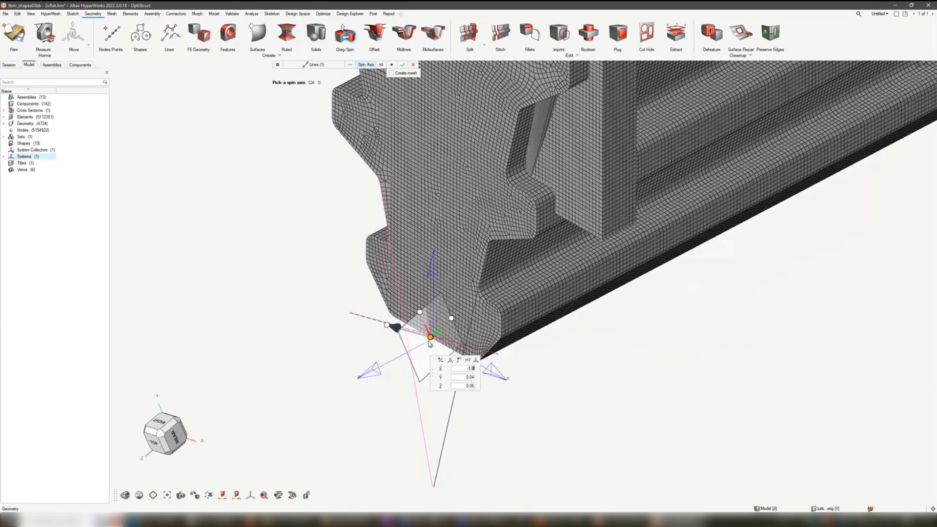
pyautogui.scroll(4, 430, 343)
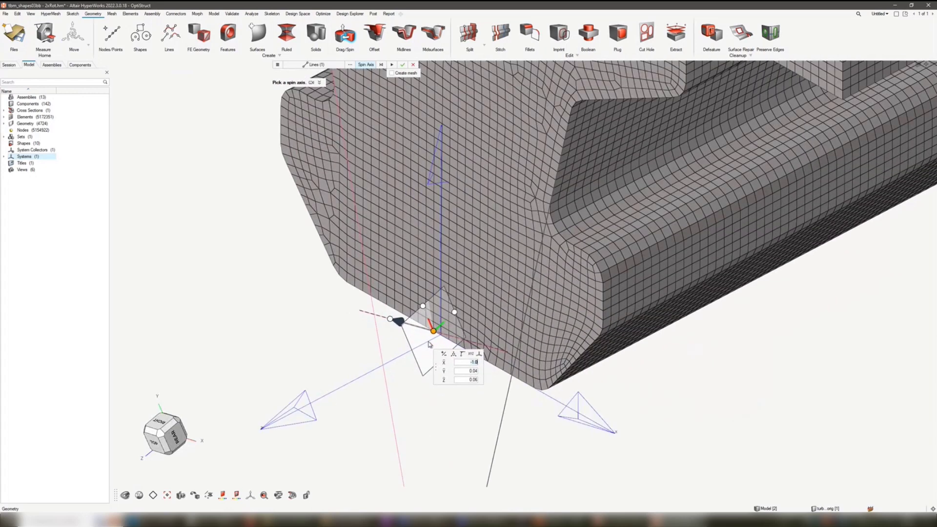
pyautogui.scroll(2, 429, 344)
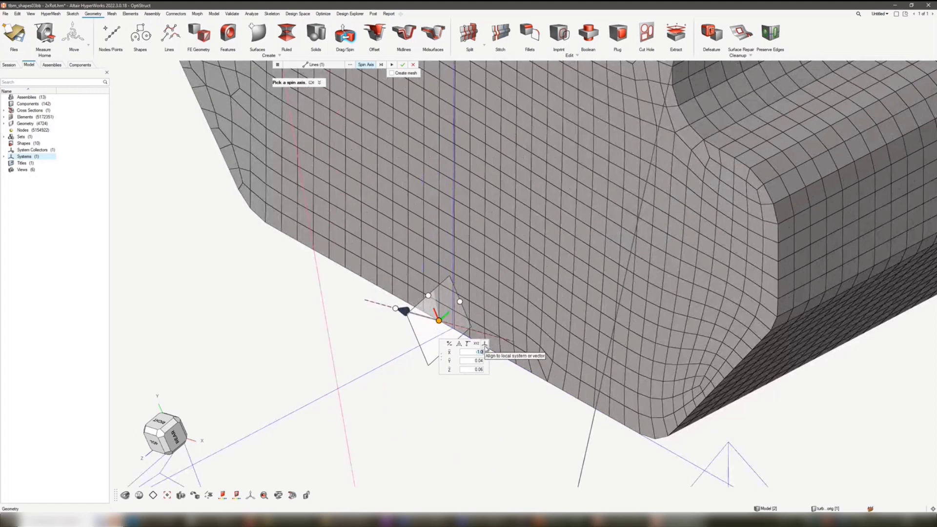
pyautogui.scroll(-2, 497, 310)
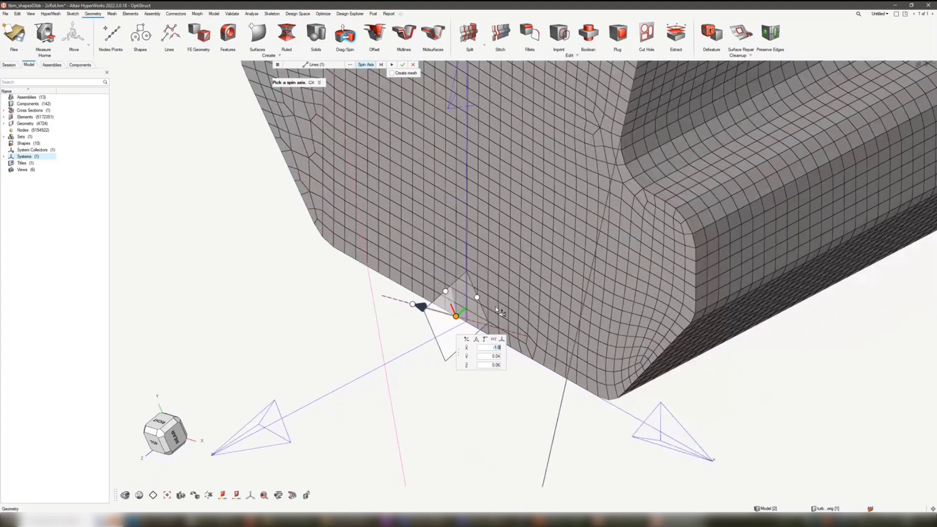
pyautogui.scroll(-2, 497, 310)
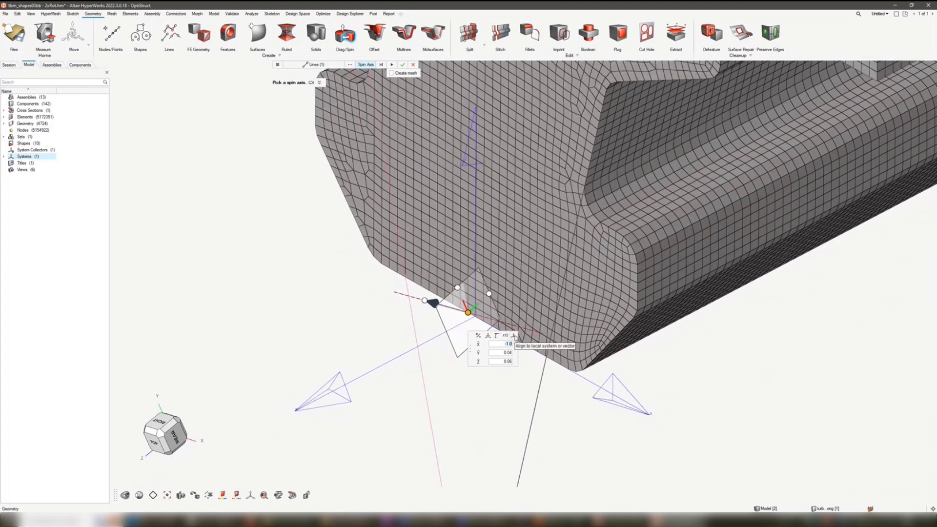
pyautogui.click(514, 336)
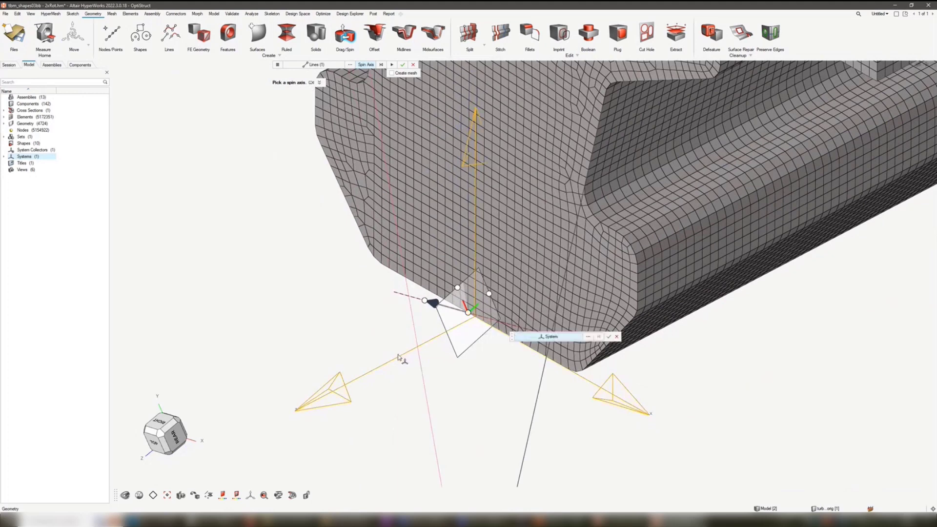
pyautogui.click(609, 337)
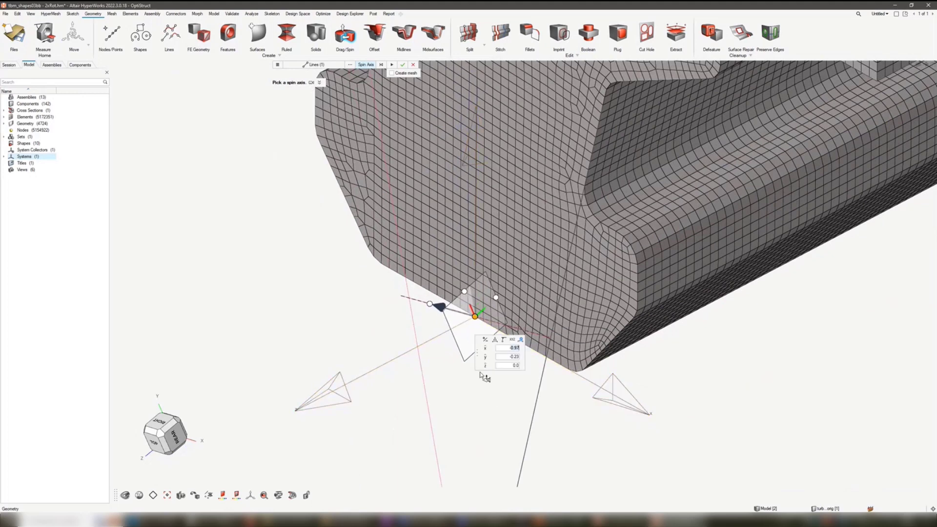
# - Switch the spin axis between the aligned system's x, y and z directions, ending on z
pyautogui.scroll(-1, 491, 290)
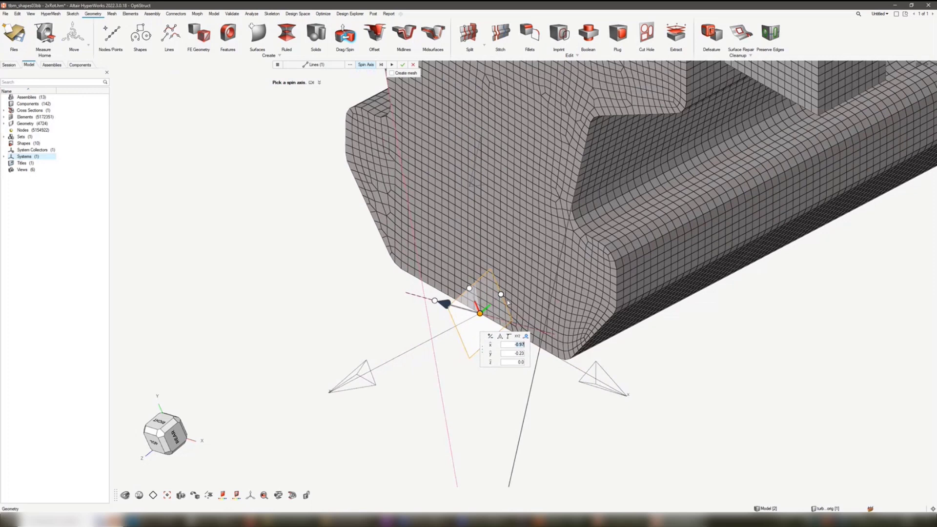
pyautogui.click(492, 350)
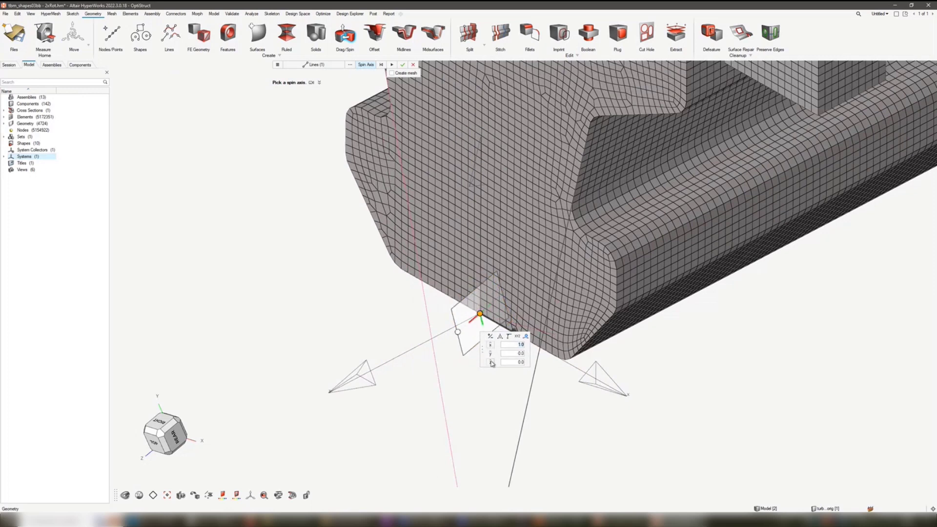
pyautogui.click(492, 354)
pyautogui.click(491, 345)
pyautogui.click(491, 353)
pyautogui.click(491, 346)
pyautogui.click(491, 353)
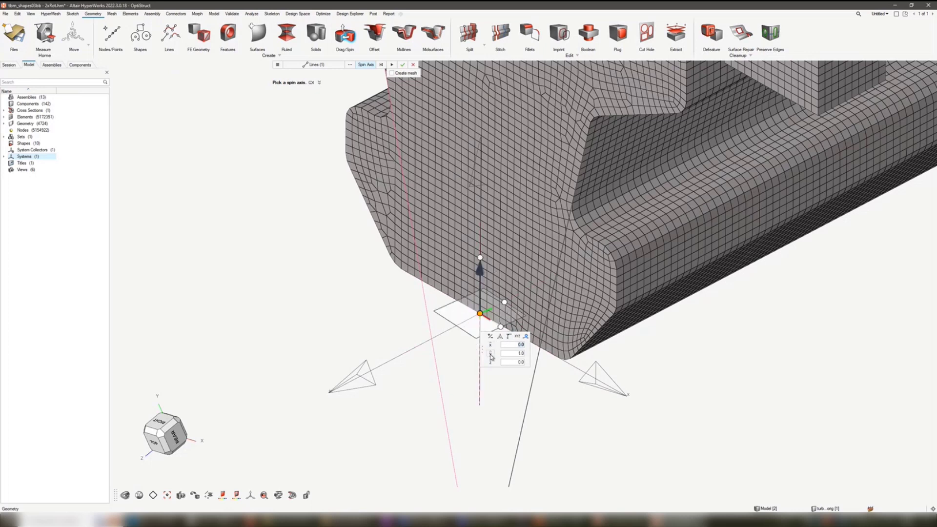
pyautogui.click(491, 361)
pyautogui.click(491, 345)
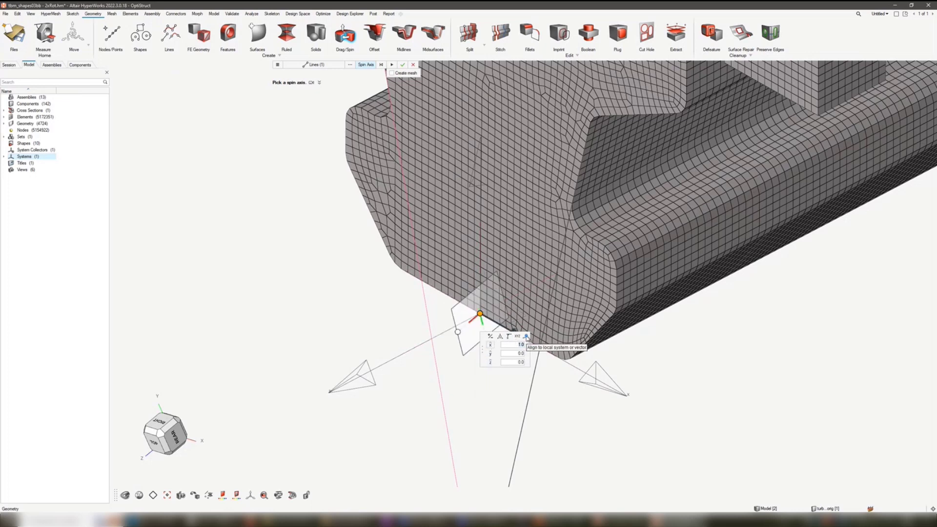
pyautogui.click(491, 363)
pyautogui.click(350, 323)
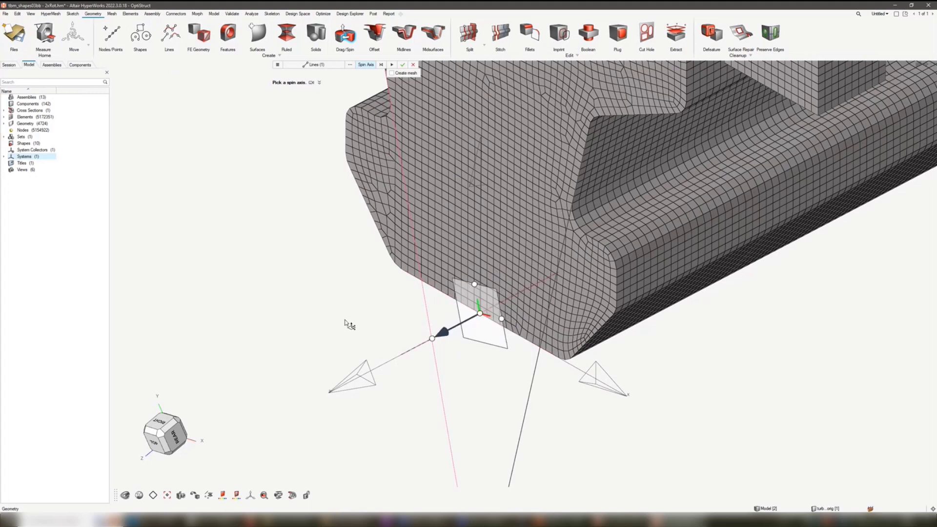
# - Sweep the construction line -90 degrees about the spin axis
pyautogui.moveTo(358, 310); pyautogui.dragTo(329, 297, button='right')
pyautogui.scroll(-4, 331, 294)
pyautogui.moveTo(420, 266); pyautogui.dragTo(429, 342, button='middle')
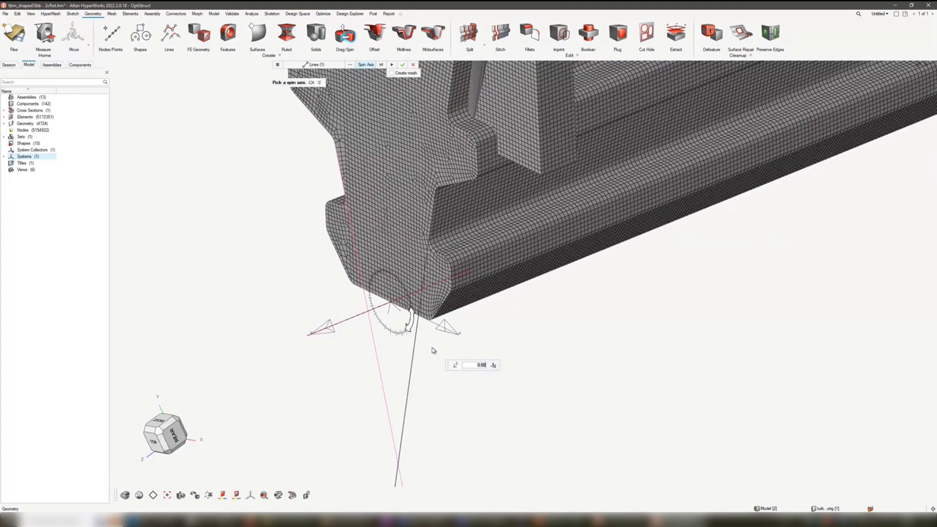
pyautogui.moveTo(410, 322); pyautogui.dragTo(385, 325)
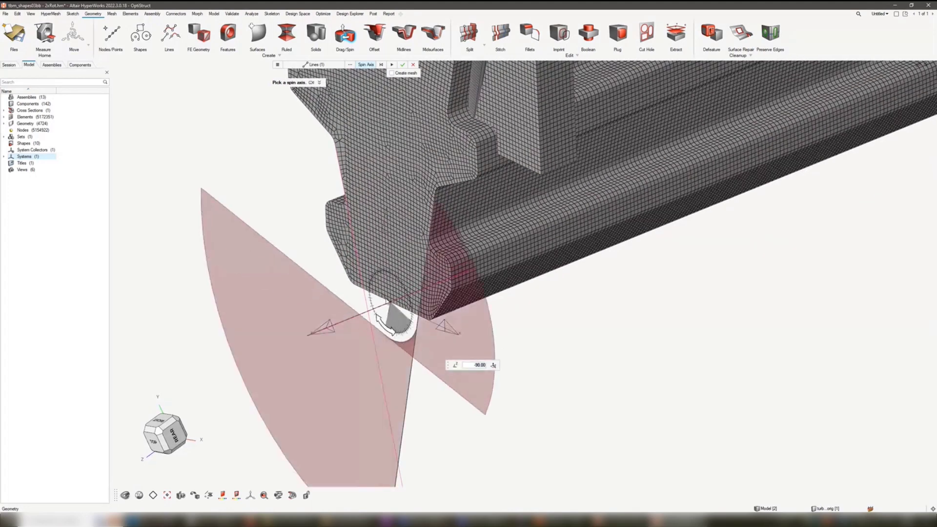
pyautogui.scroll(-3, 349, 314)
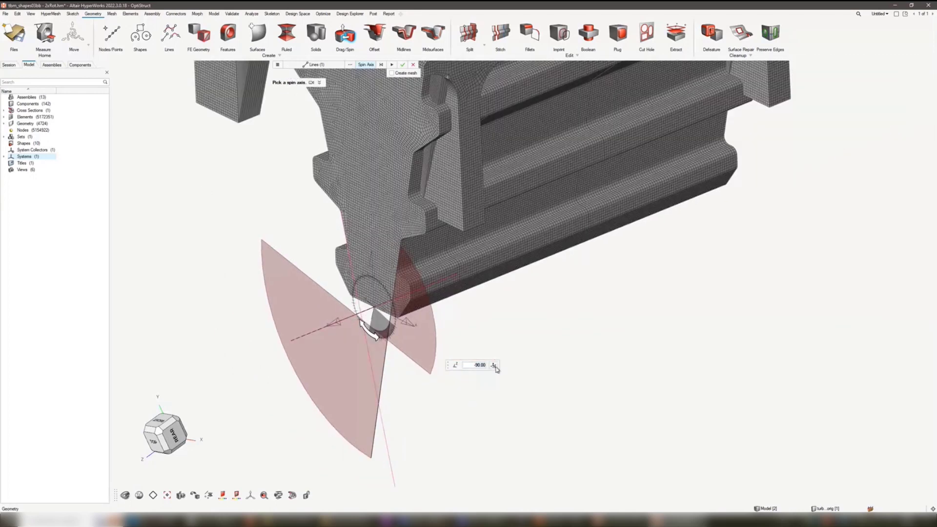
# - Release the spin axis from the local system and point it along the global X direction
pyautogui.click(495, 366)
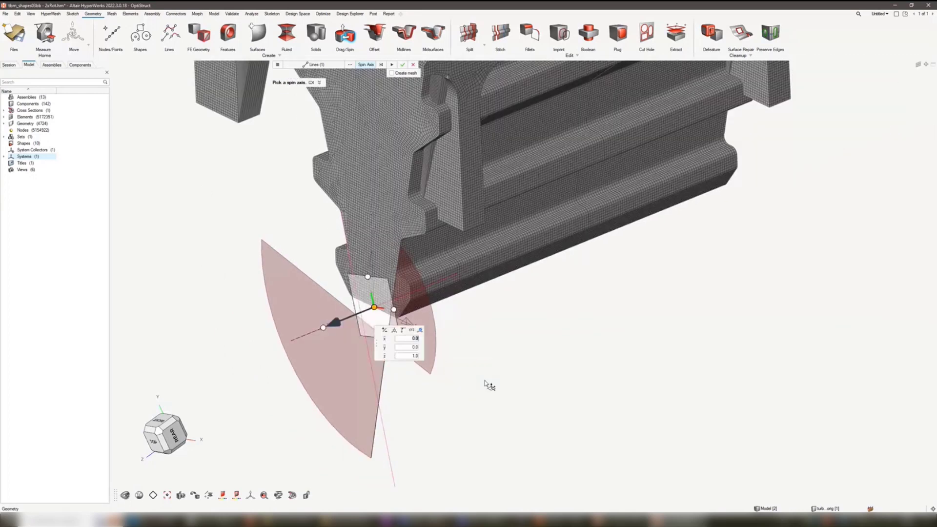
pyautogui.click(420, 330)
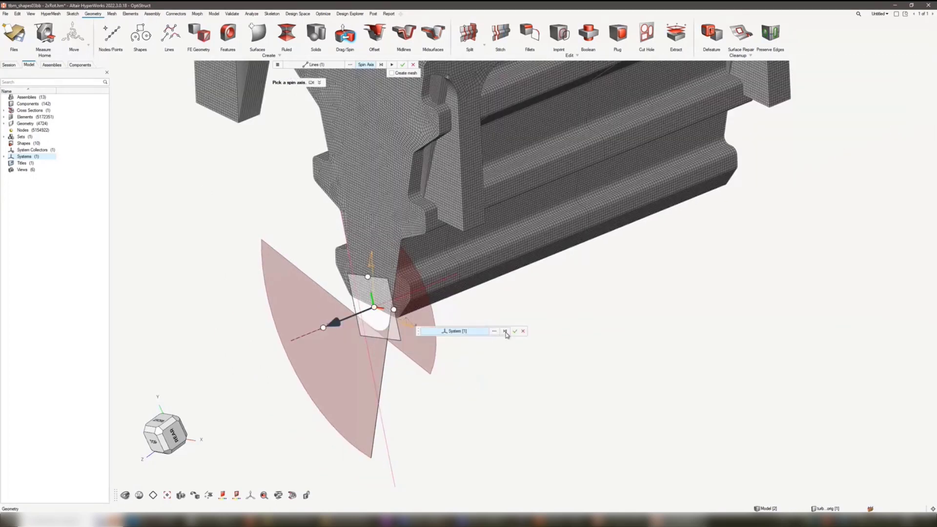
pyautogui.click(506, 332)
pyautogui.click(516, 332)
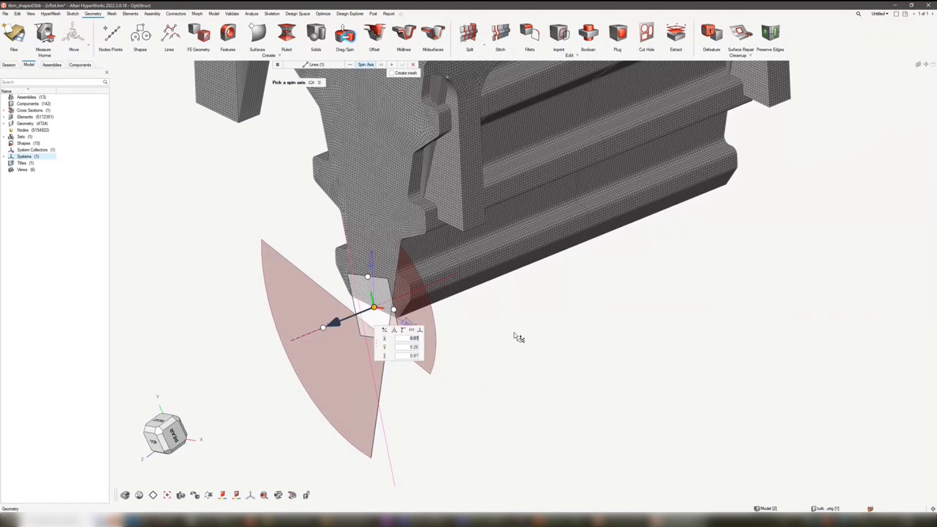
pyautogui.click(384, 339)
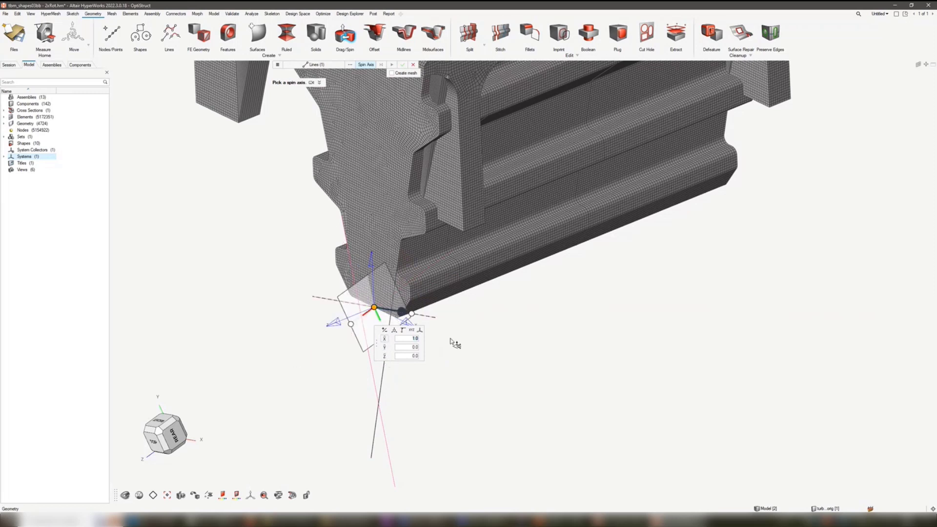
# - Realign the spin axis manipulator using the System option and the coordinate system at the root's base
pyautogui.click(420, 333)
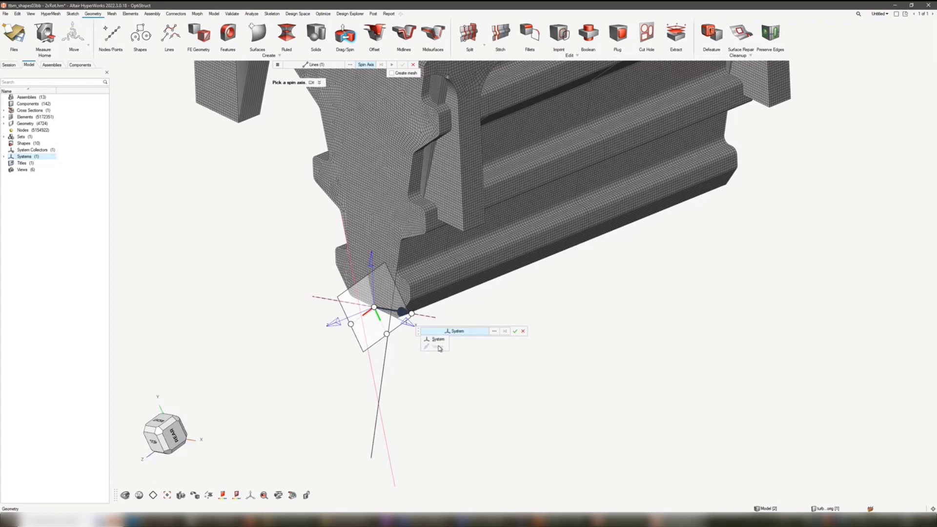
pyautogui.click(438, 339)
pyautogui.click(409, 324)
pyautogui.click(517, 333)
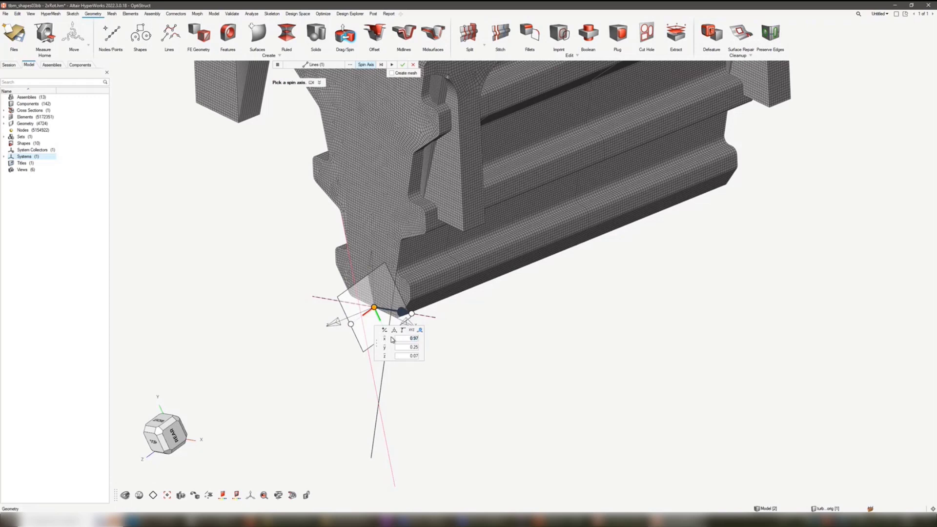
# - Point the spin axis along the system's x, y and z directions in turn, then clear the axis and exit the line spin
pyautogui.click(385, 339)
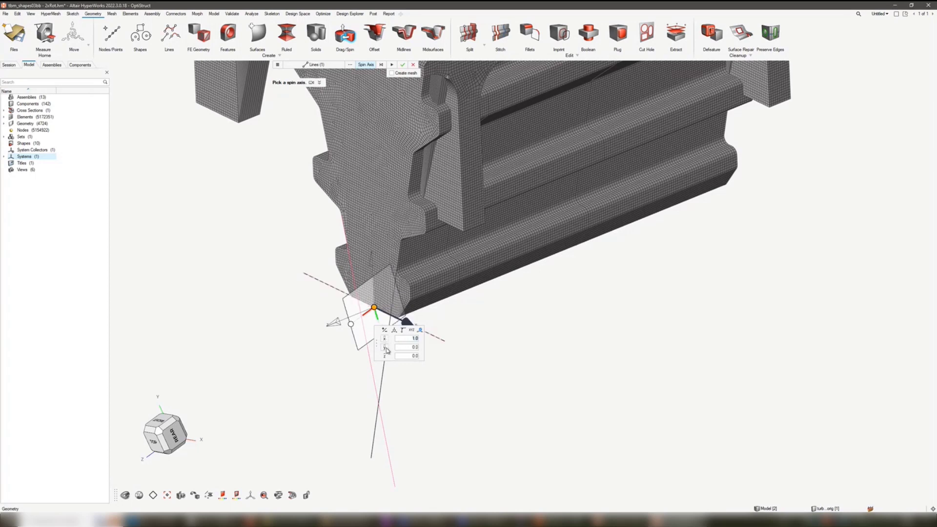
pyautogui.click(385, 348)
pyautogui.click(385, 357)
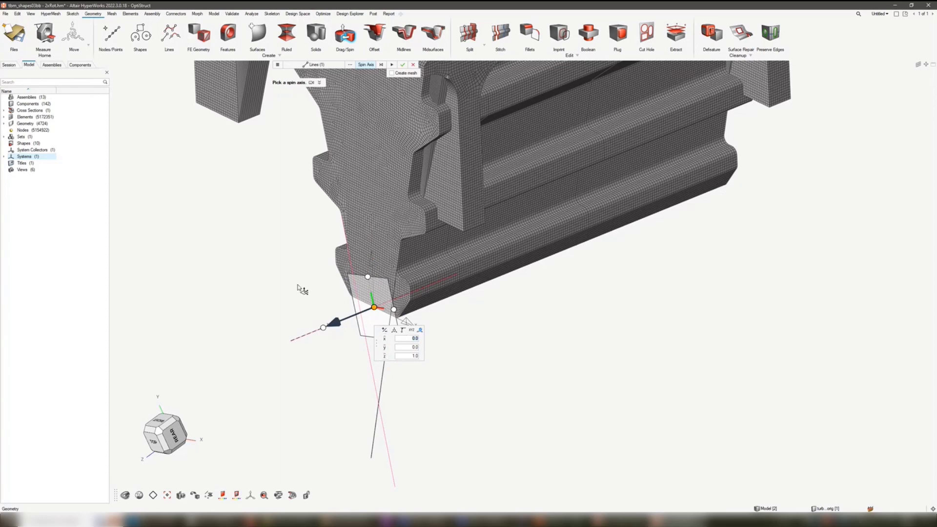
pyautogui.keyDown('ctrl'); pyautogui.moveTo(303, 289); pyautogui.dragTo(340, 309, button='right'); pyautogui.keyUp('ctrl')
pyautogui.scroll(-3, 340, 310)
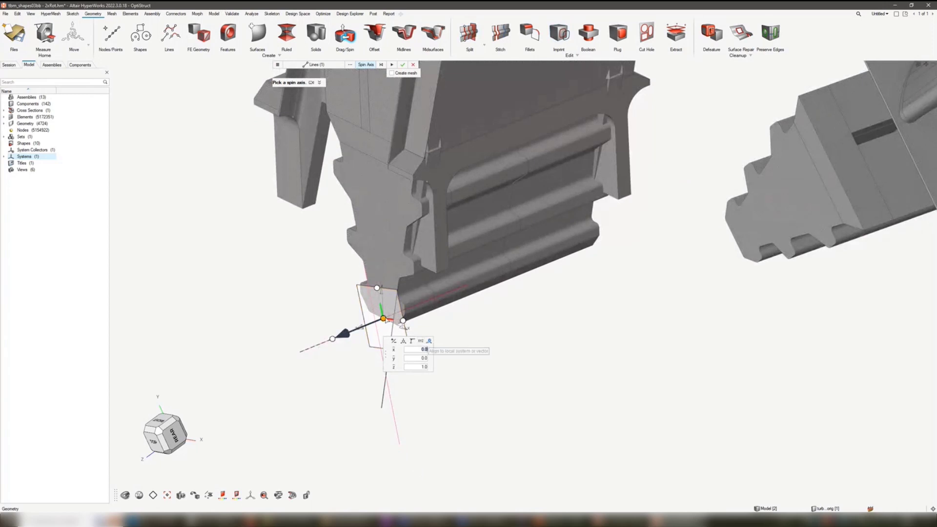
pyautogui.click(372, 67)
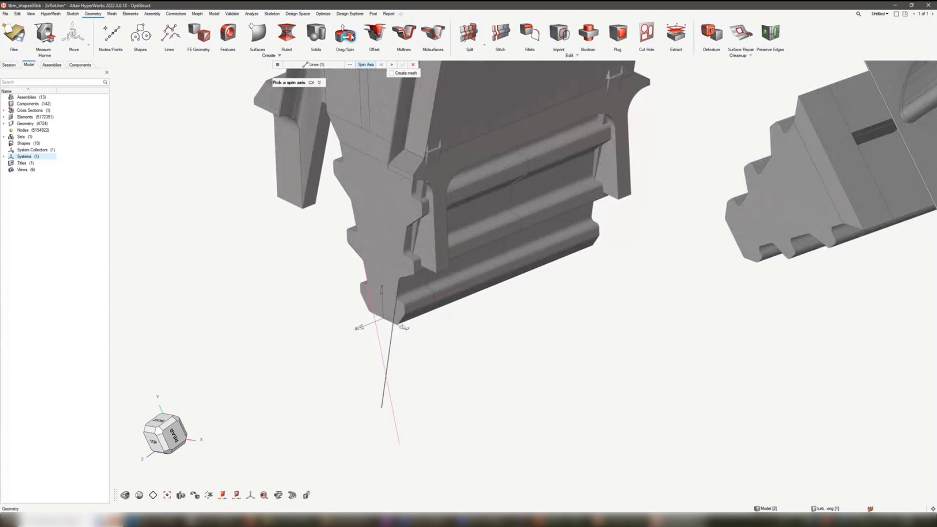
pyautogui.press('Escape')
# - Start a solids mirror and place the mirror plane freehand beside the platform of the upright blade
pyautogui.scroll(-3, 337, 295)
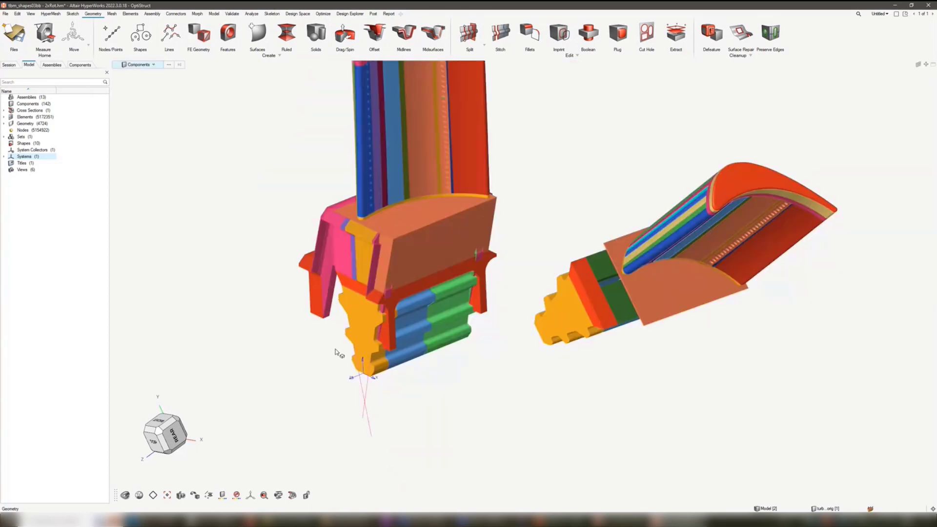
pyautogui.click(88, 45)
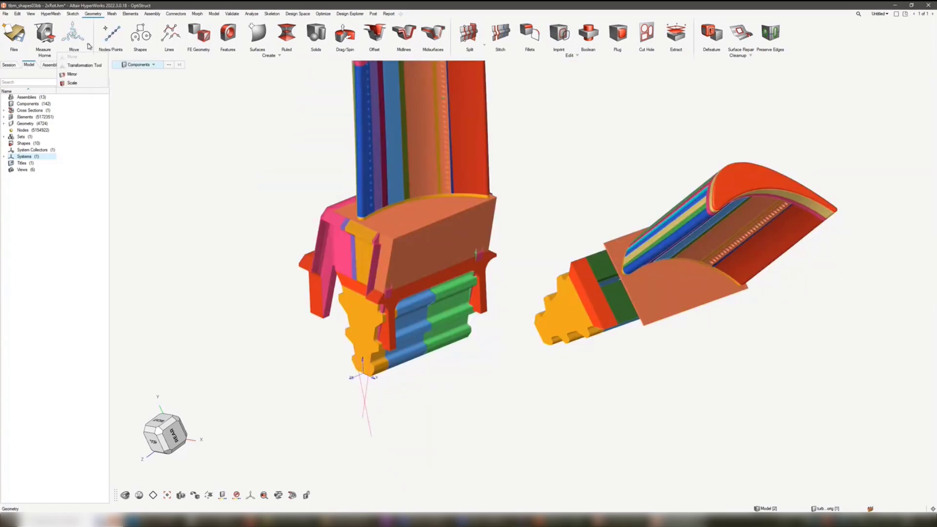
pyautogui.click(79, 77)
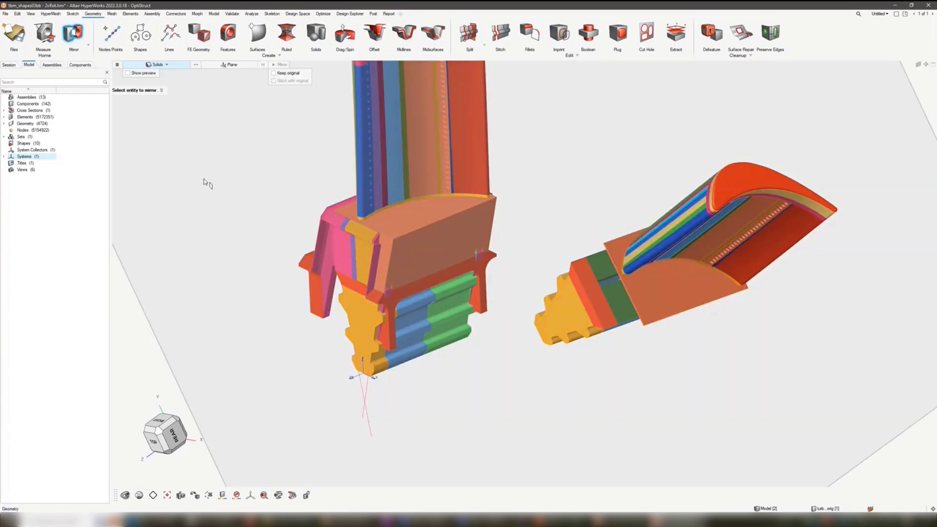
pyautogui.click(236, 67)
pyautogui.scroll(-3, 273, 210)
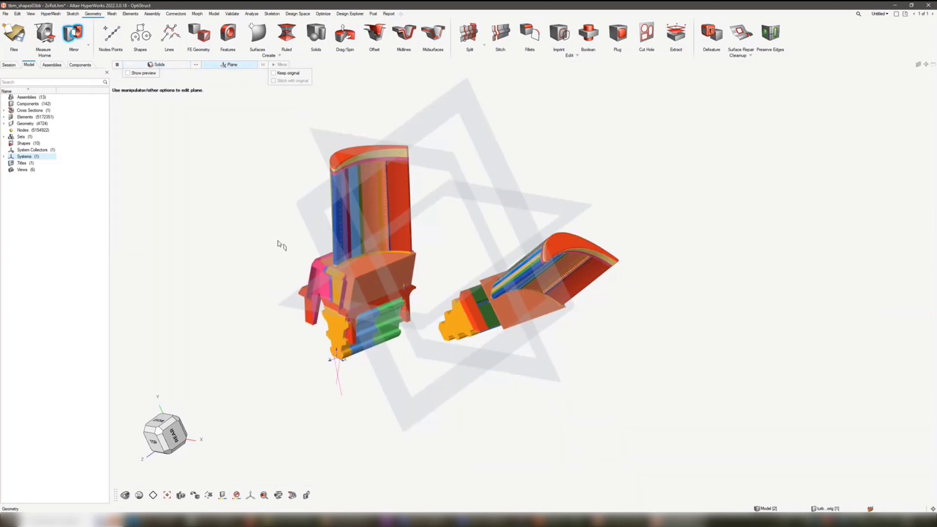
pyautogui.click(481, 145)
pyautogui.moveTo(490, 151); pyautogui.dragTo(360, 251)
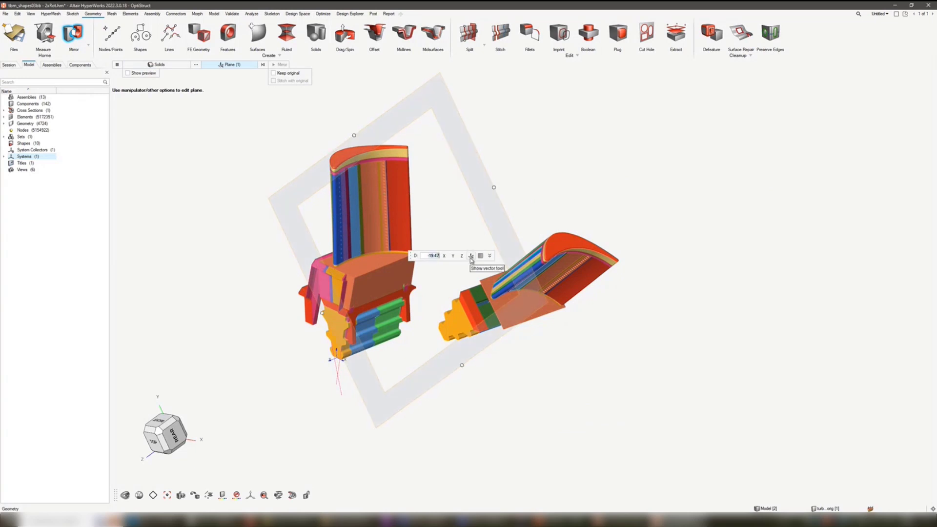
# - Show the mirror plane's center coordinates, orient the plane normal to Y, and set the center's Y coordinate to 0.0
pyautogui.click(490, 255)
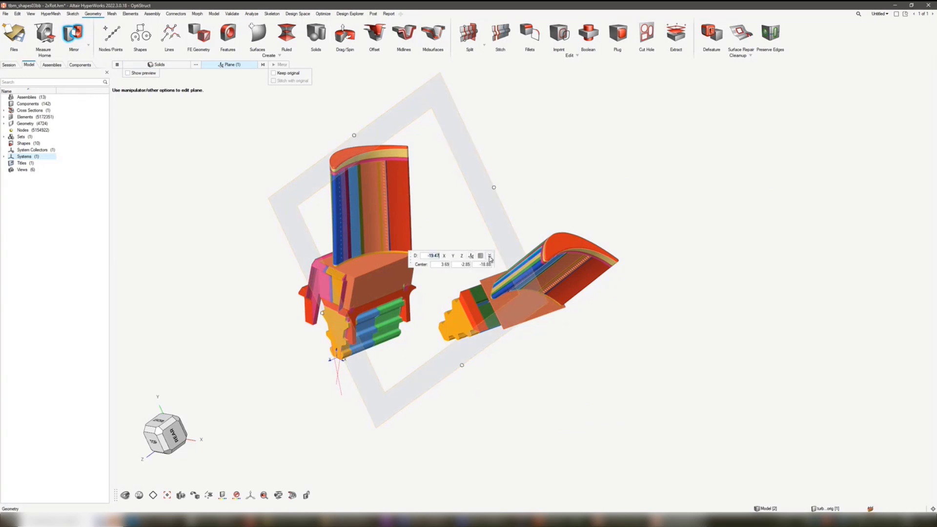
pyautogui.click(461, 257)
pyautogui.click(445, 256)
pyautogui.click(453, 257)
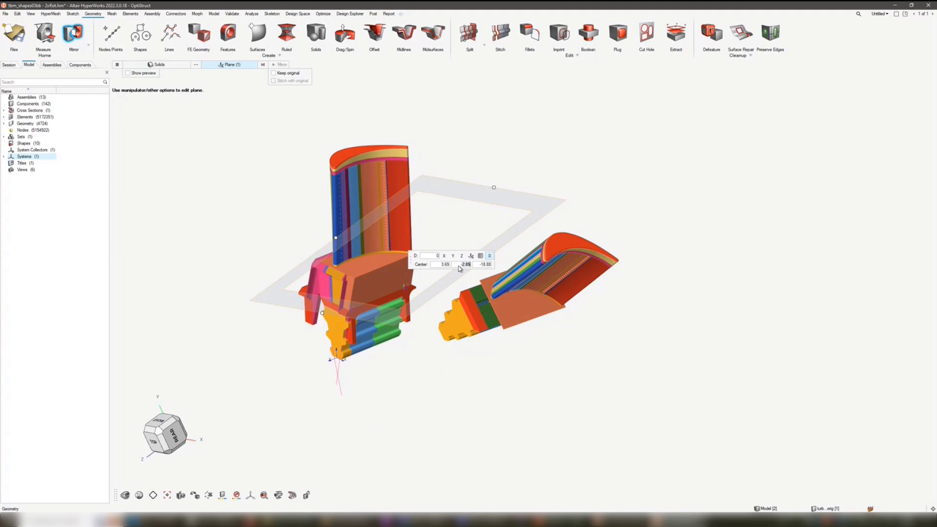
pyautogui.press('Return')
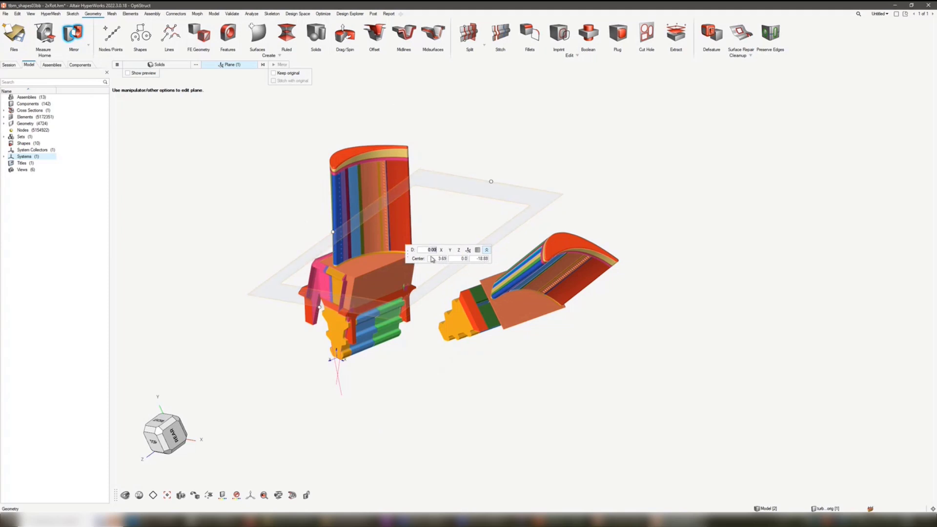
pyautogui.click(487, 251)
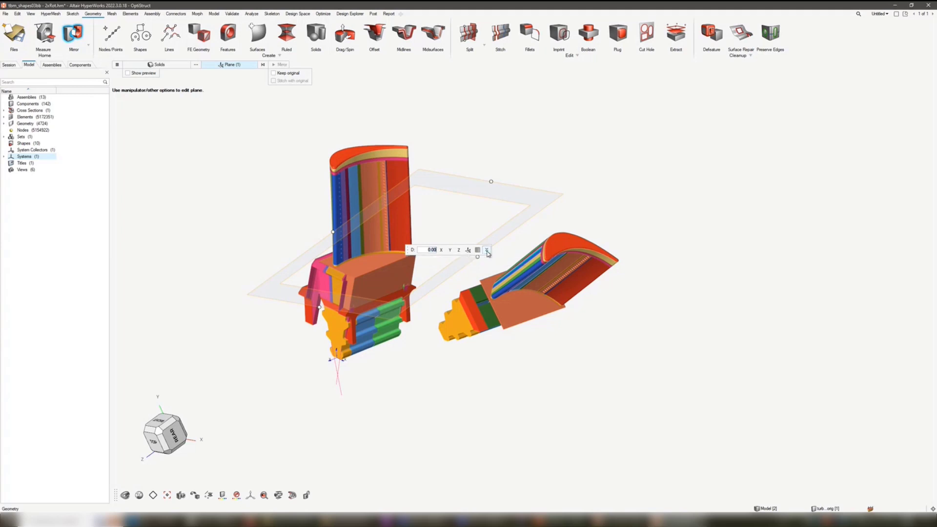
pyautogui.click(487, 250)
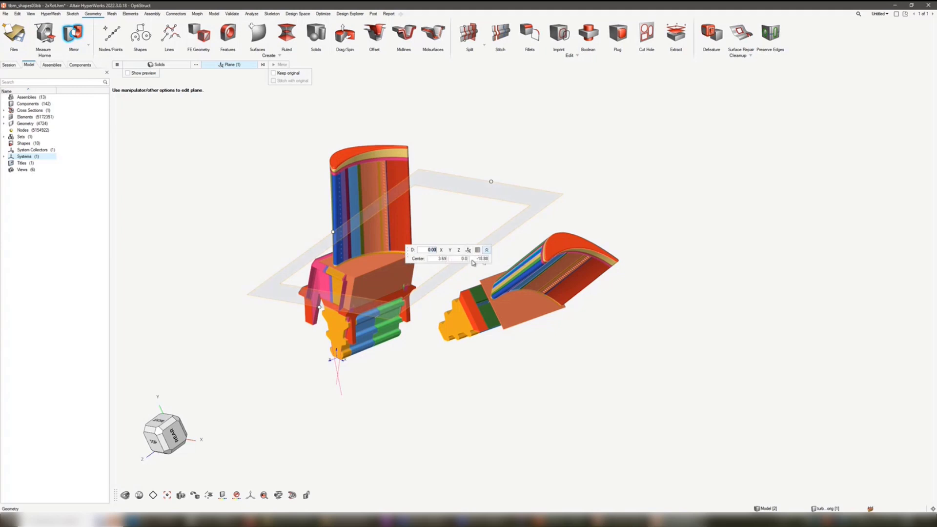
# - Hide the mirror plane's center coordinates, rotate the plane 20 degrees, and move its center freehand to just beside the upright blade
pyautogui.click(486, 250)
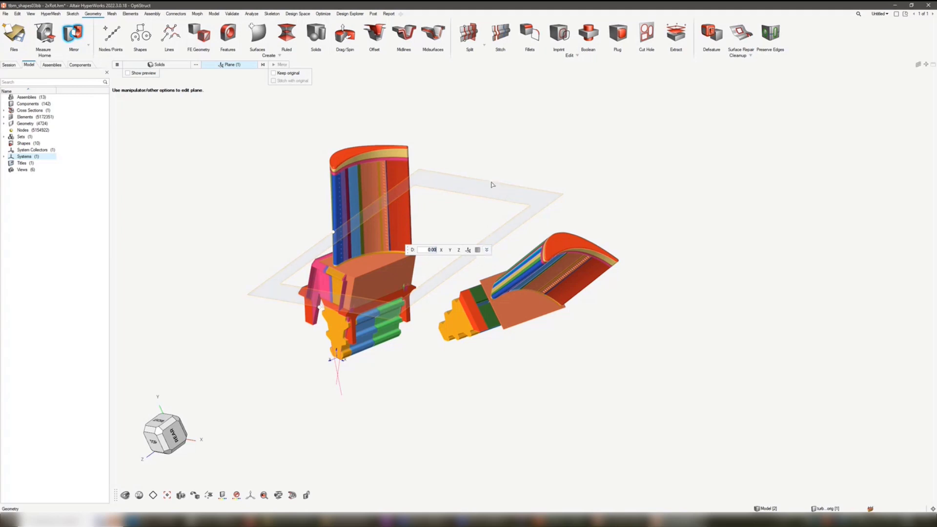
pyautogui.moveTo(491, 183); pyautogui.dragTo(470, 157)
pyautogui.click(494, 176)
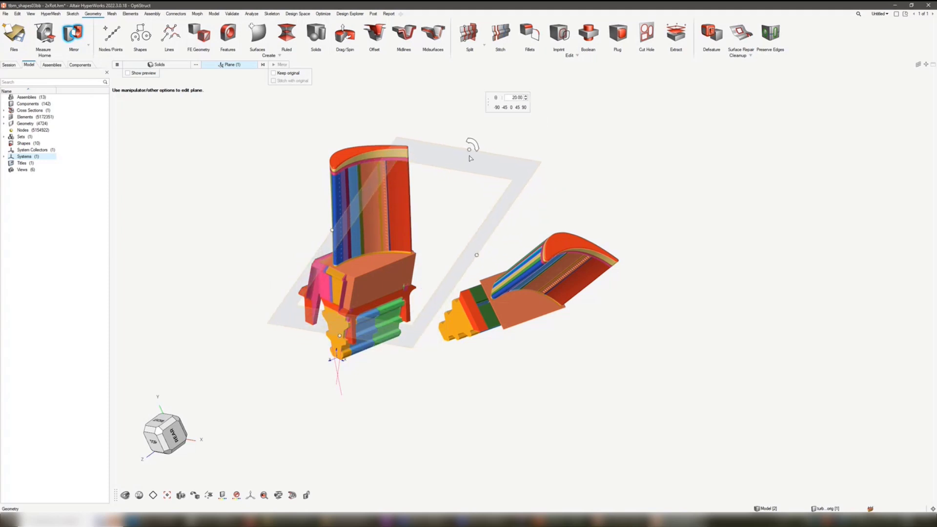
pyautogui.click(488, 169)
pyautogui.click(467, 249)
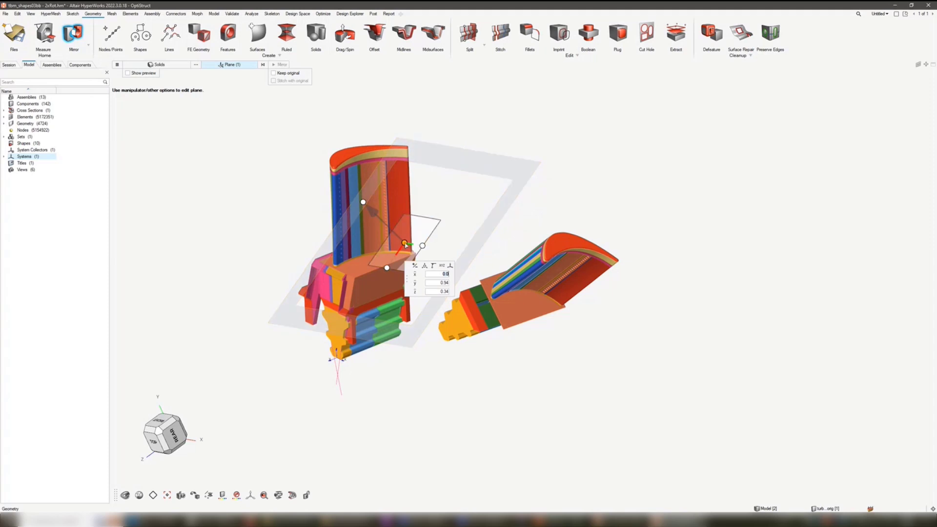
pyautogui.moveTo(404, 242); pyautogui.dragTo(424, 225)
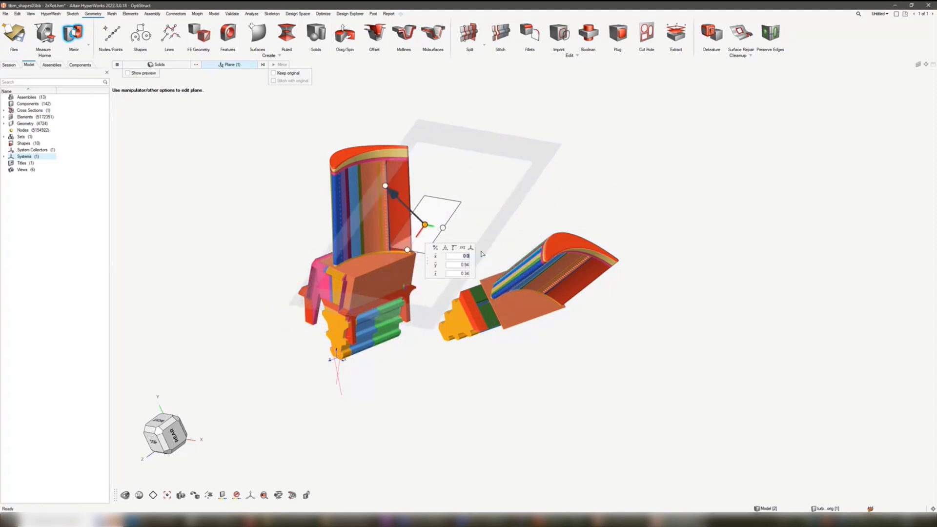
# - Align the mirror plane through three points on the yellow end face of the upright blade's root
pyautogui.click(454, 248)
pyautogui.moveTo(343, 323); pyautogui.dragTo(384, 268, button='right')
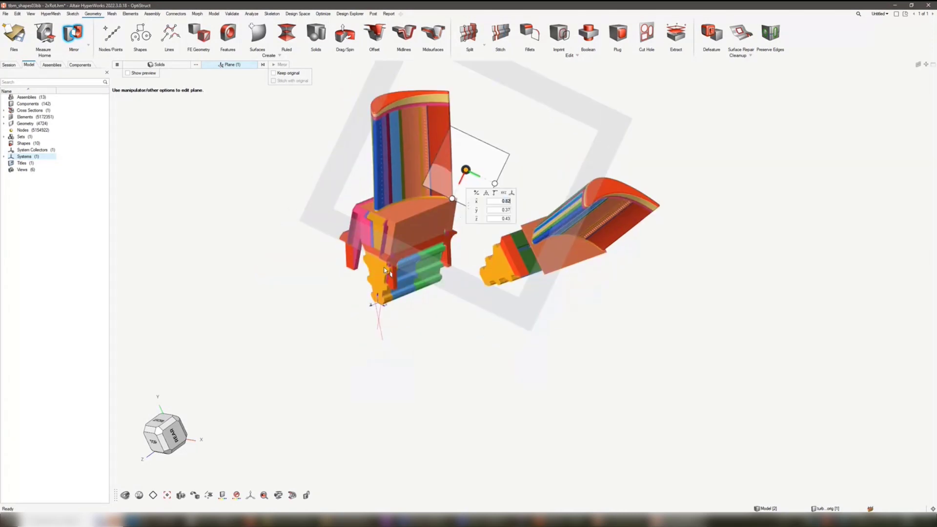
pyautogui.scroll(5, 384, 275)
pyautogui.click(383, 304)
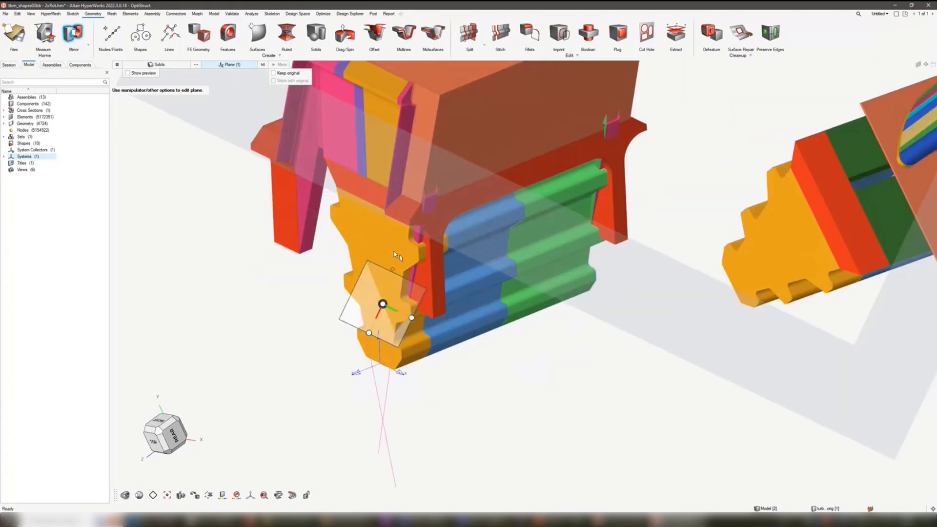
pyautogui.click(394, 251)
pyautogui.click(364, 242)
pyautogui.scroll(-2, 383, 277)
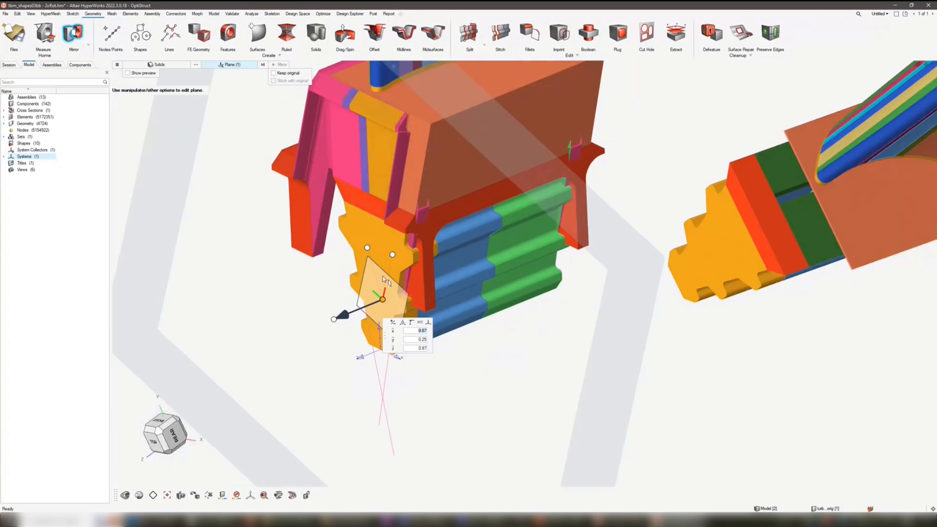
pyautogui.scroll(-3, 383, 277)
pyautogui.moveTo(385, 281); pyautogui.dragTo(400, 262, button='right')
pyautogui.moveTo(414, 261); pyautogui.dragTo(399, 264, button='middle')
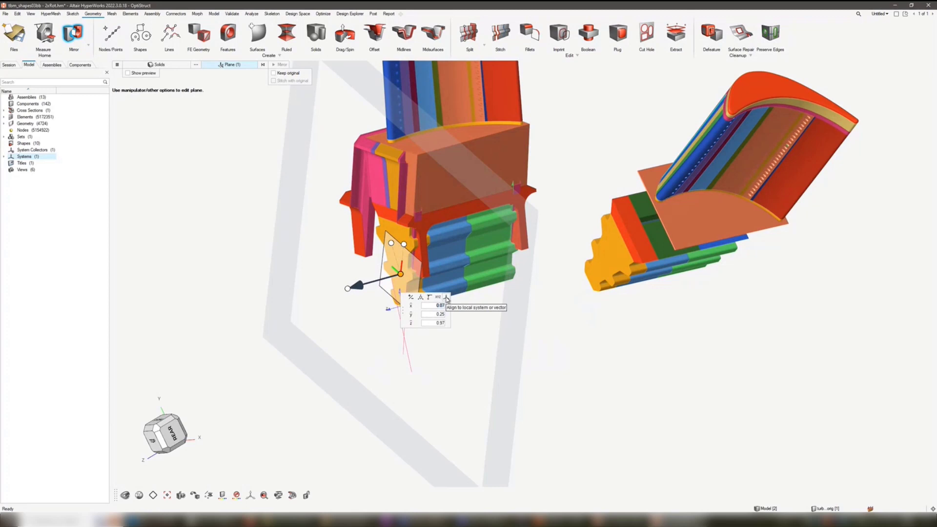
# - Align the mirror plane to the local system at the root's base and orient its normal along x, y, z, and x again
pyautogui.click(447, 298)
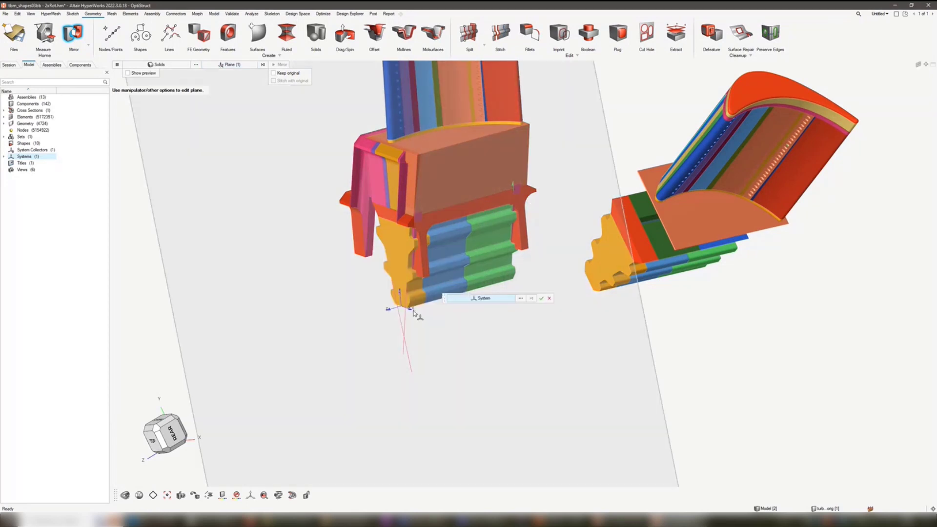
pyautogui.click(542, 298)
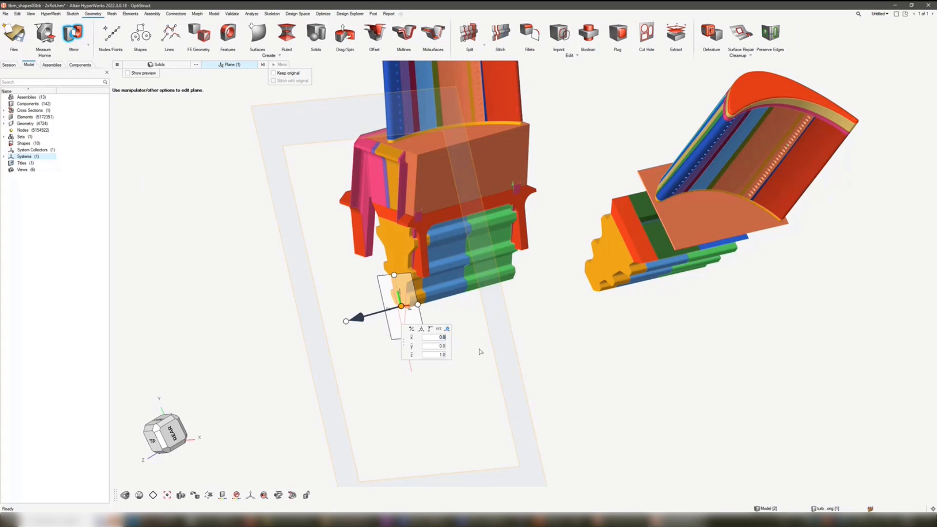
pyautogui.click(412, 337)
pyautogui.click(412, 347)
pyautogui.click(412, 356)
pyautogui.click(412, 338)
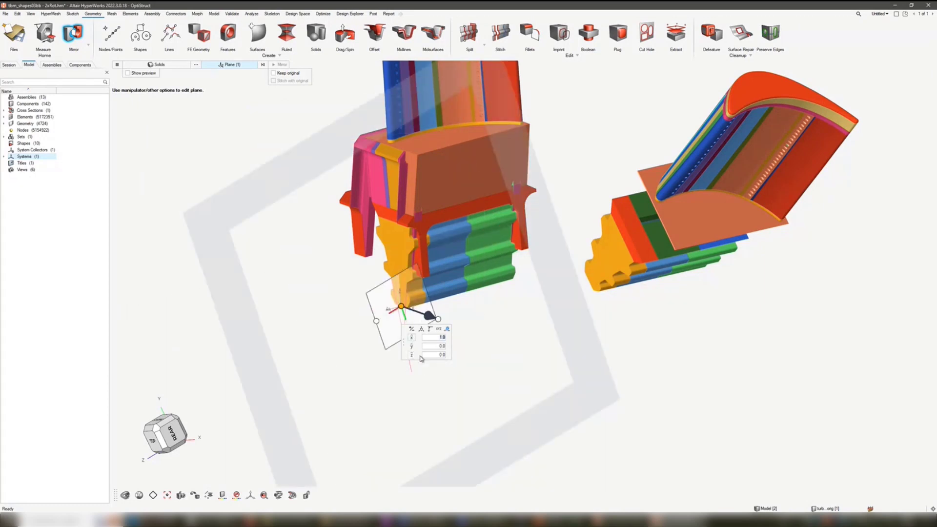
# - Move the mirror plane's center freehand onto the side of the upright blade's platform and close the orientation editor
pyautogui.scroll(-2, 451, 312)
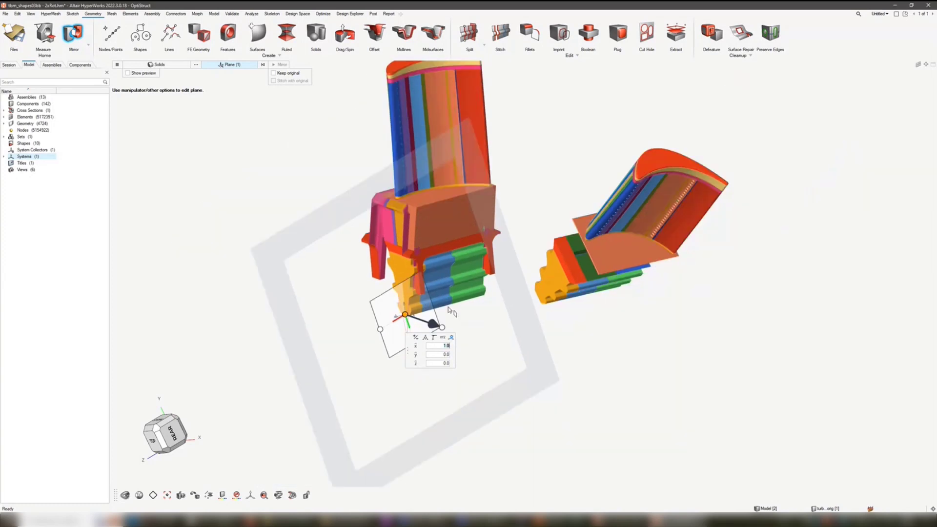
pyautogui.scroll(-1, 452, 311)
pyautogui.click(463, 235)
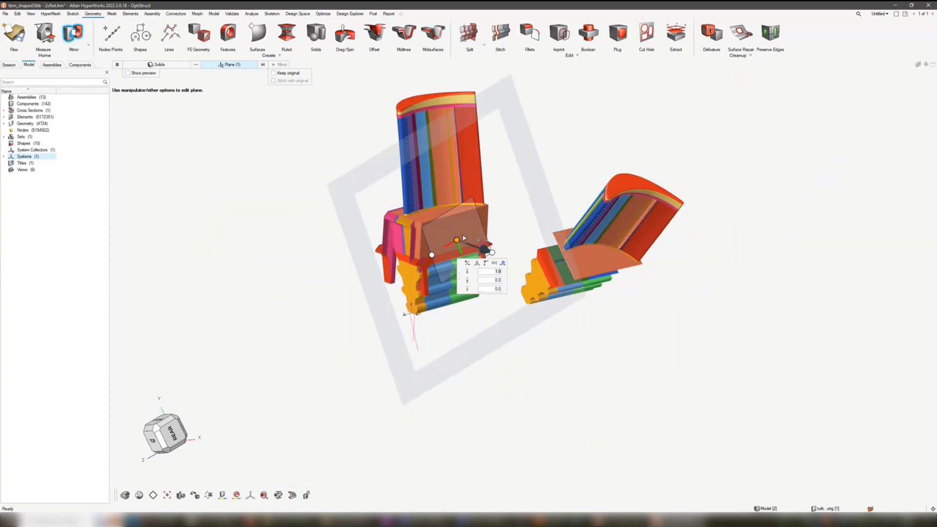
pyautogui.click(530, 114)
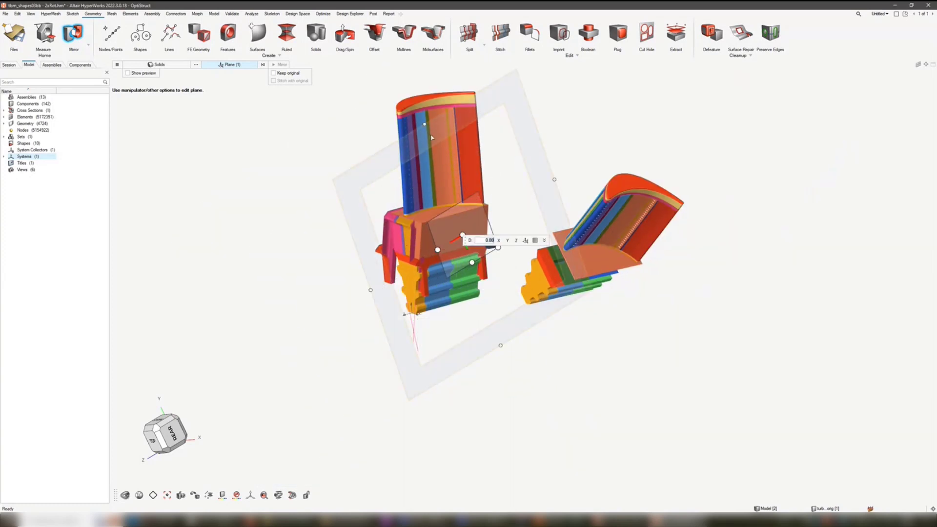
# - Rotate the mirror plane by its edge handle repeatedly in 45-degree increments
pyautogui.moveTo(432, 138); pyautogui.dragTo(479, 171, button='middle')
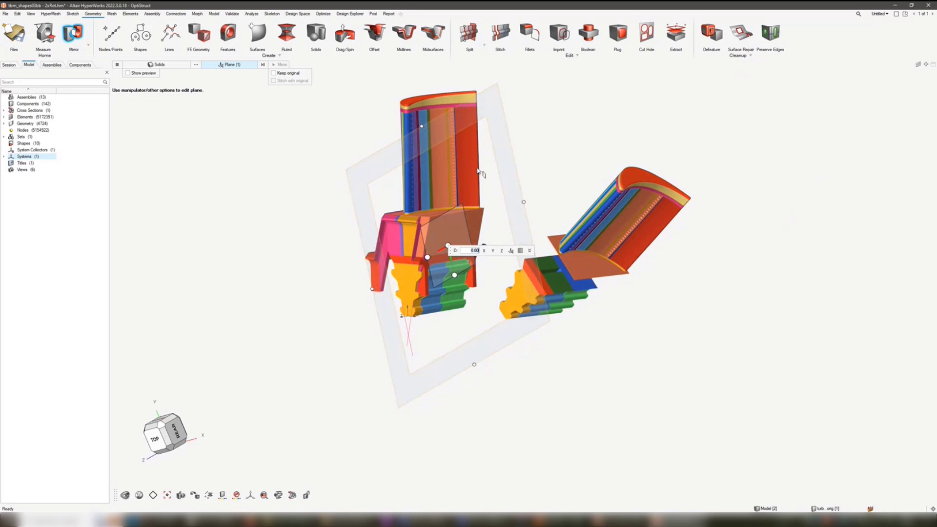
pyautogui.click(524, 201)
pyautogui.moveTo(526, 199); pyautogui.dragTo(562, 119, button='middle')
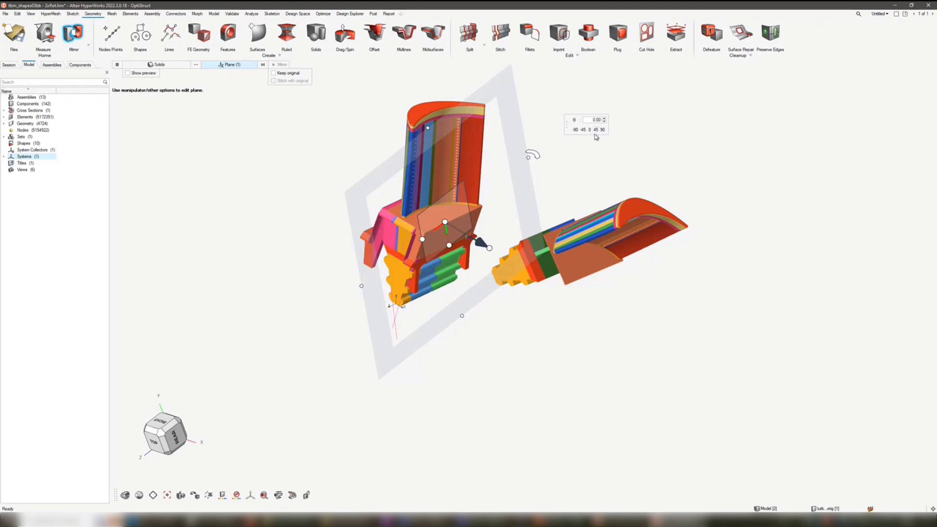
pyautogui.click(596, 130)
pyautogui.click(596, 130)
pyautogui.click(596, 130)
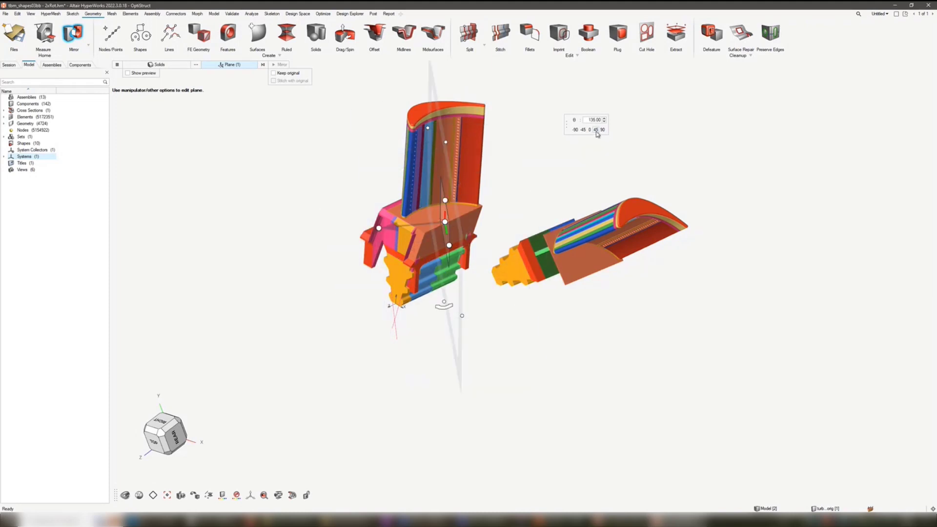
pyautogui.click(596, 130)
pyautogui.click(596, 130)
pyautogui.click(596, 130)
pyautogui.click(596, 130)
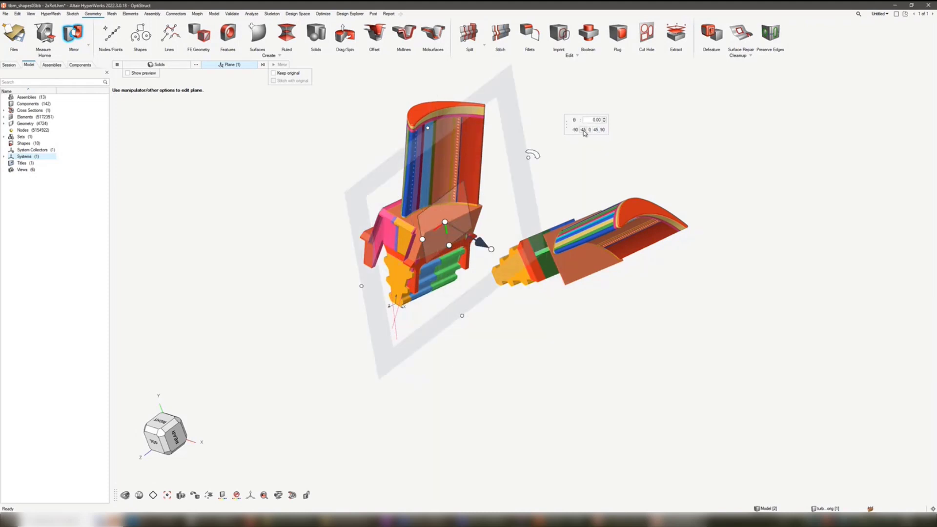
# - Rotate the mirror plane back in -45-degree increments, followed by forward rotations of 45 and 90 degrees
pyautogui.click(583, 129)
pyautogui.click(584, 131)
pyautogui.click(584, 130)
pyautogui.click(584, 131)
pyautogui.click(584, 131)
pyautogui.click(598, 130)
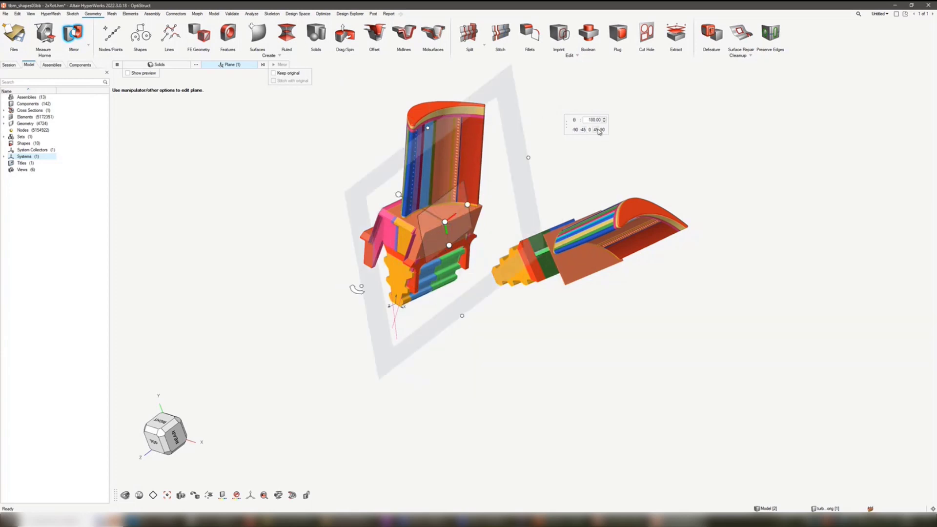
pyautogui.click(598, 130)
pyautogui.click(598, 130)
pyautogui.click(598, 130)
pyautogui.click(598, 130)
pyautogui.click(604, 131)
pyautogui.click(603, 131)
pyautogui.click(596, 130)
# - Rotate the mirror plane a few more times by 45 degrees and clear the plane selection
pyautogui.click(597, 131)
pyautogui.click(597, 131)
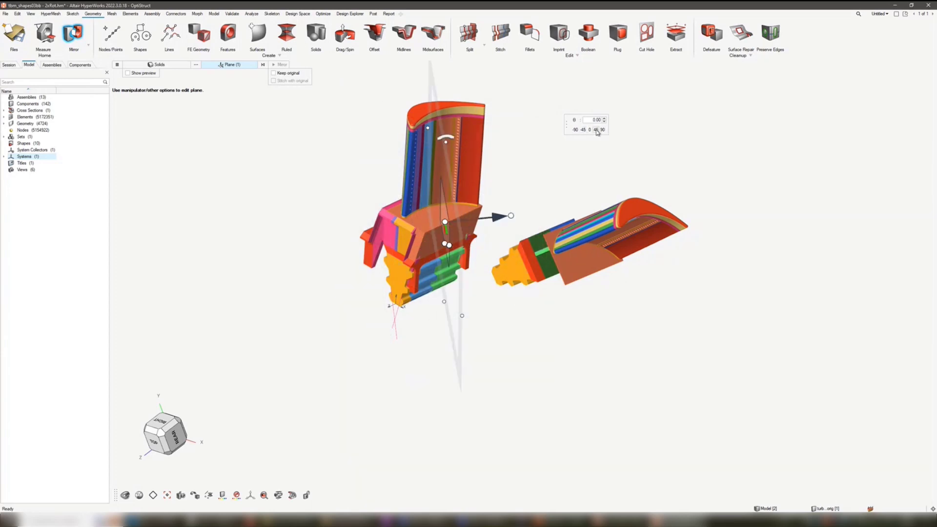
pyautogui.click(597, 131)
pyautogui.click(596, 130)
pyautogui.click(597, 130)
pyautogui.click(597, 130)
pyautogui.click(596, 130)
pyautogui.click(597, 131)
pyautogui.click(596, 131)
pyautogui.click(596, 130)
pyautogui.scroll(-4, 509, 221)
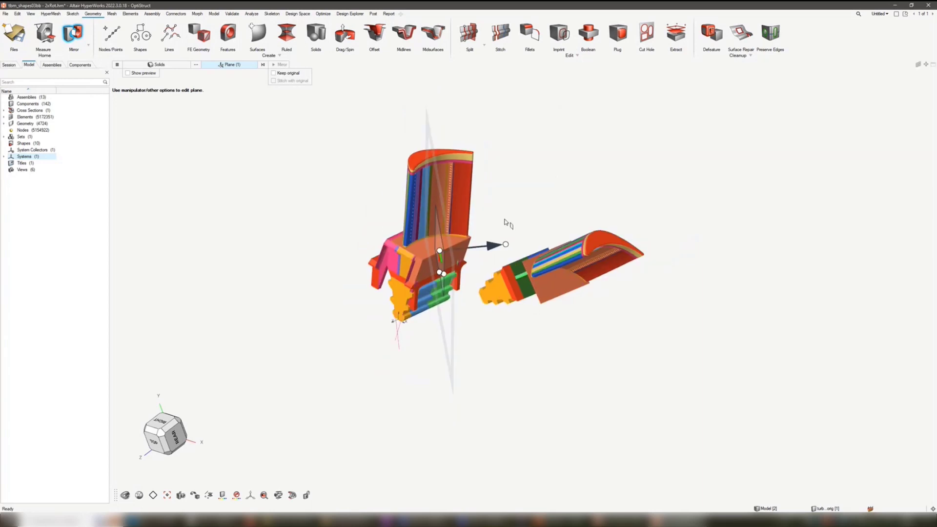
pyautogui.click(506, 222)
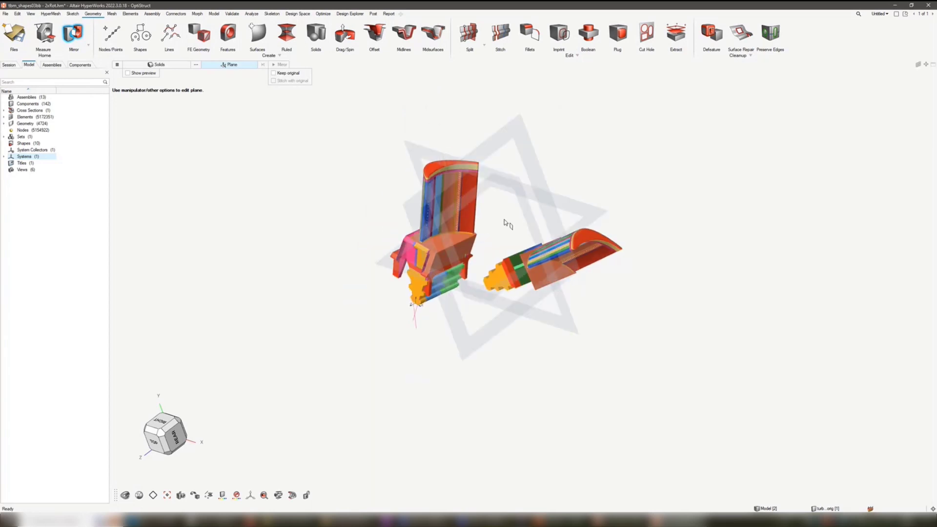